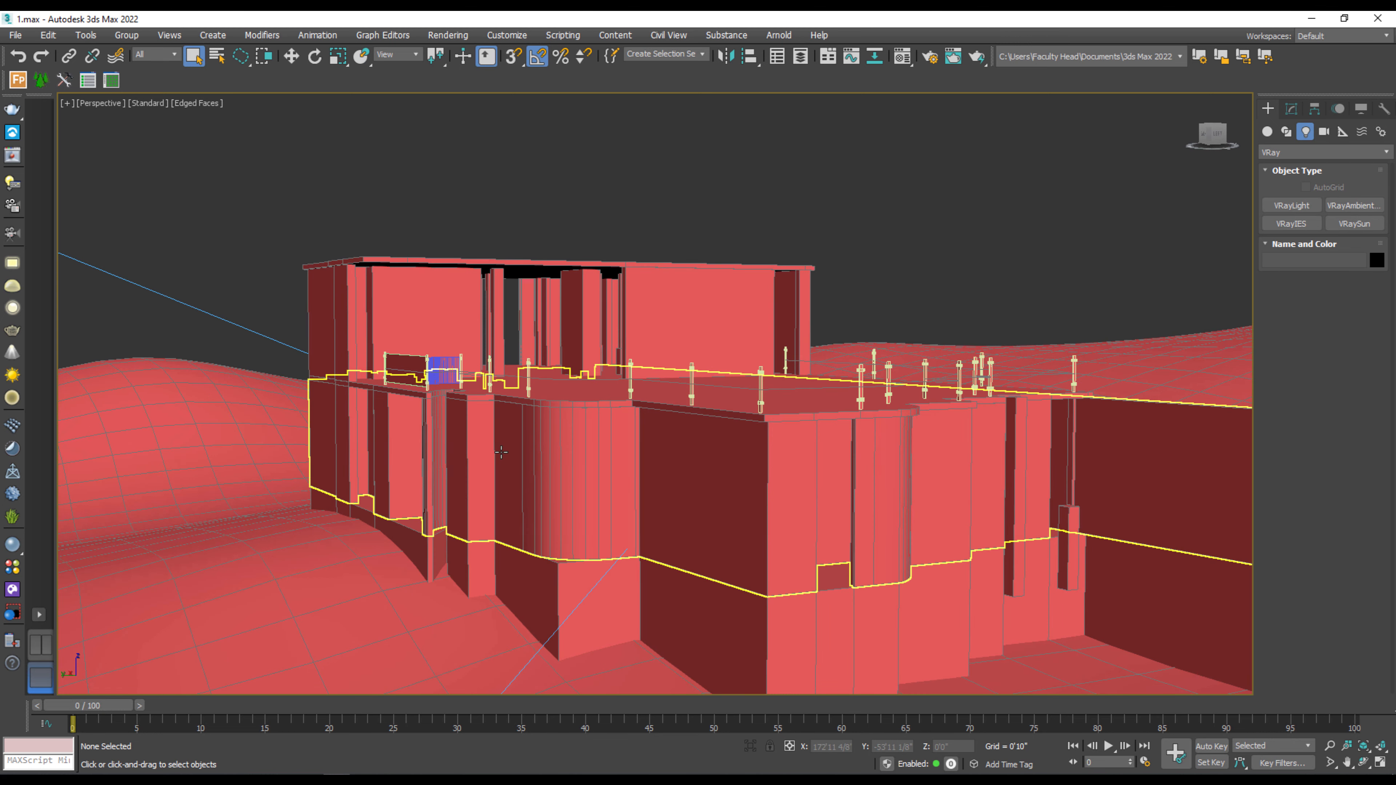
Step: Select all objects in the scene, give them one shared light grey object color, and clear the selection
{"action": "scroll", "coordinate": [506, 444], "scroll_direction": "down", "scroll_amount": 2}
{"action": "middle_click_drag", "start_coordinate": [510, 446], "coordinate": [499, 445]}
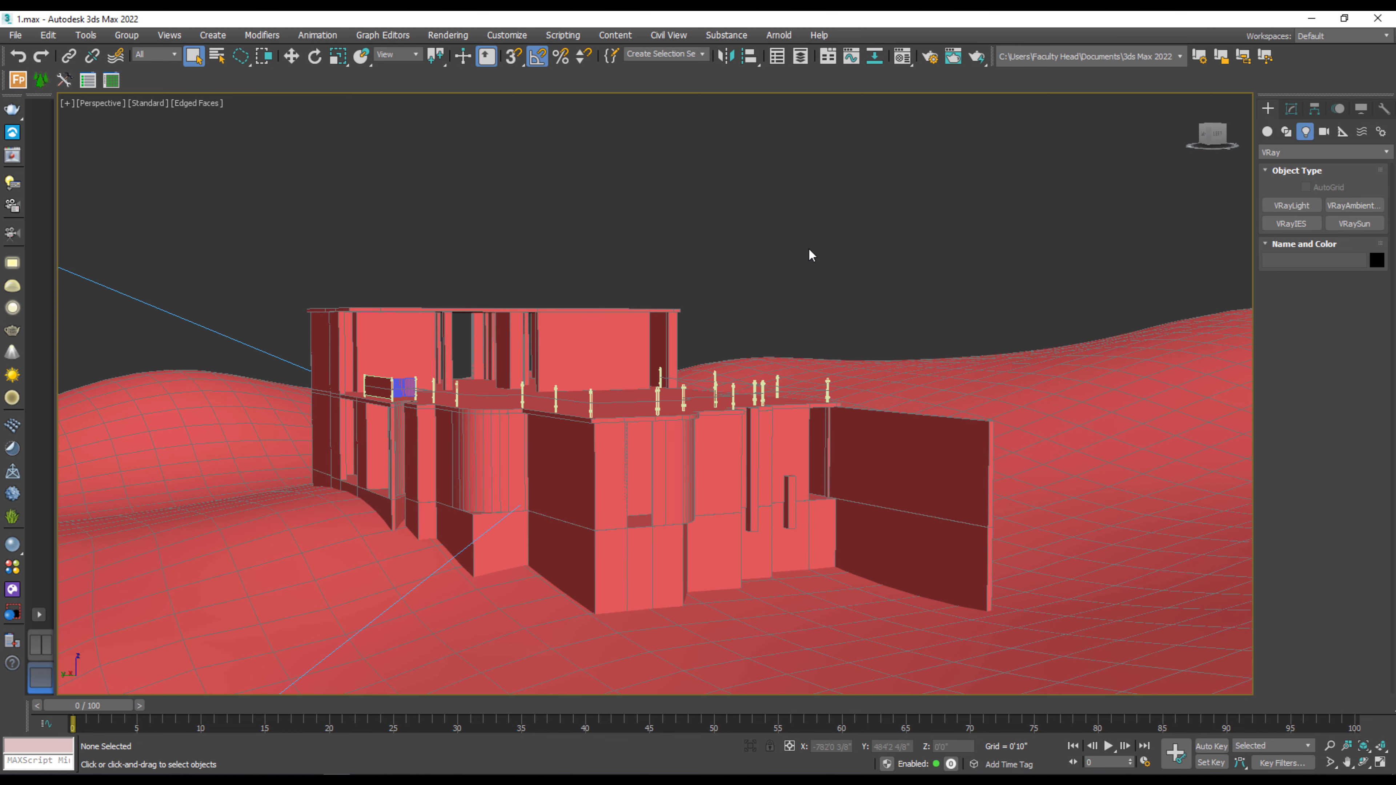
{"action": "key", "text": "q"}
{"action": "middle_click_drag", "start_coordinate": [582, 259], "coordinate": [613, 245]}
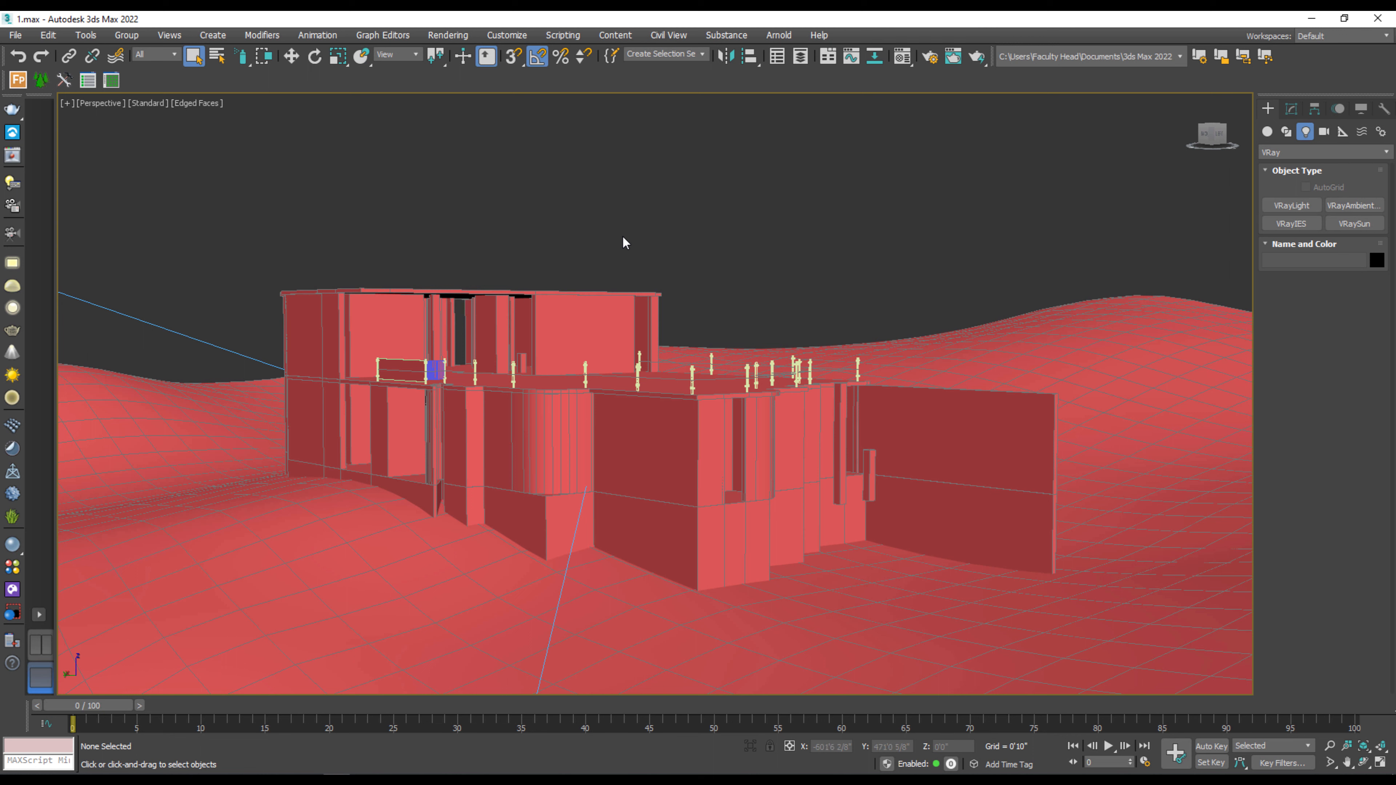
{"action": "key", "text": "ctrl+a"}
{"action": "left_click", "coordinate": [1376, 259]}
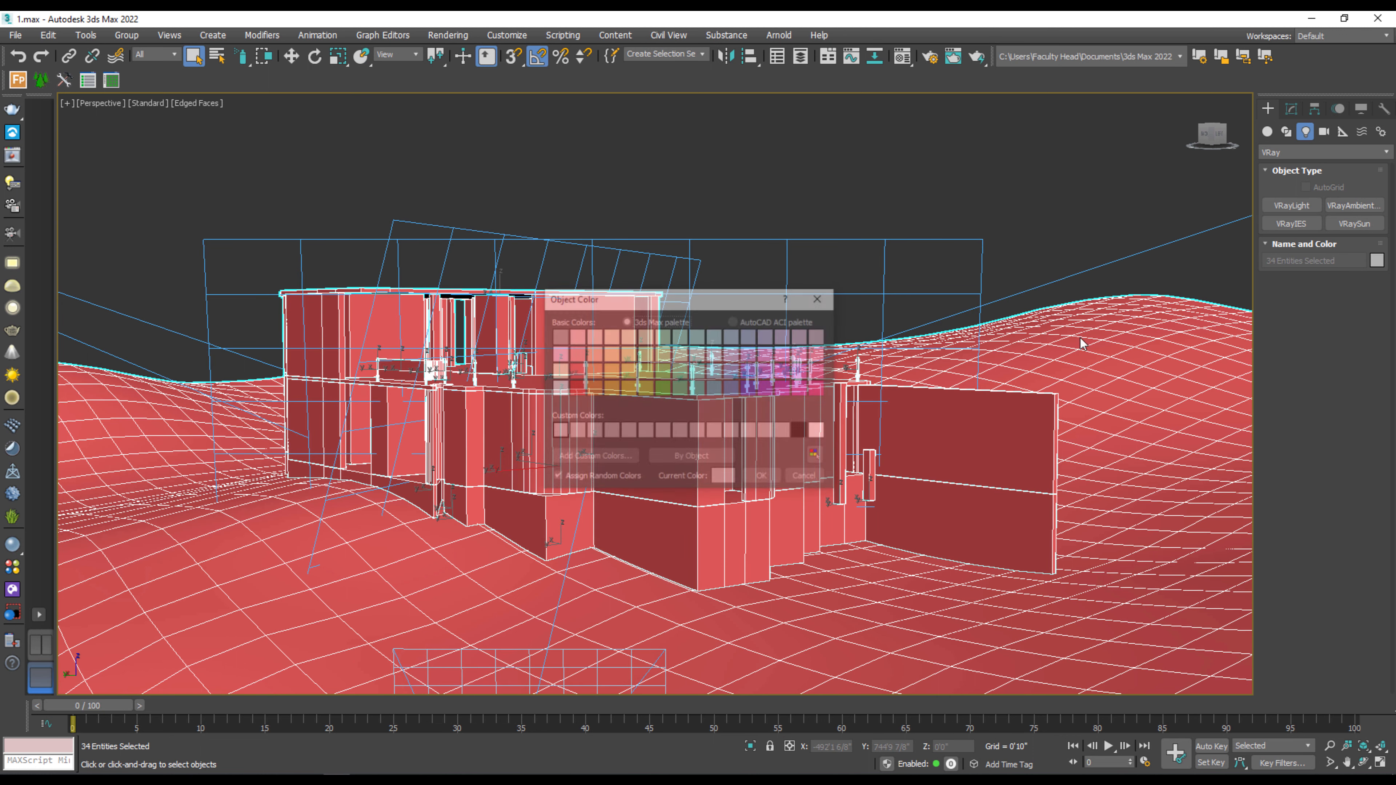
{"action": "left_click", "coordinate": [764, 477]}
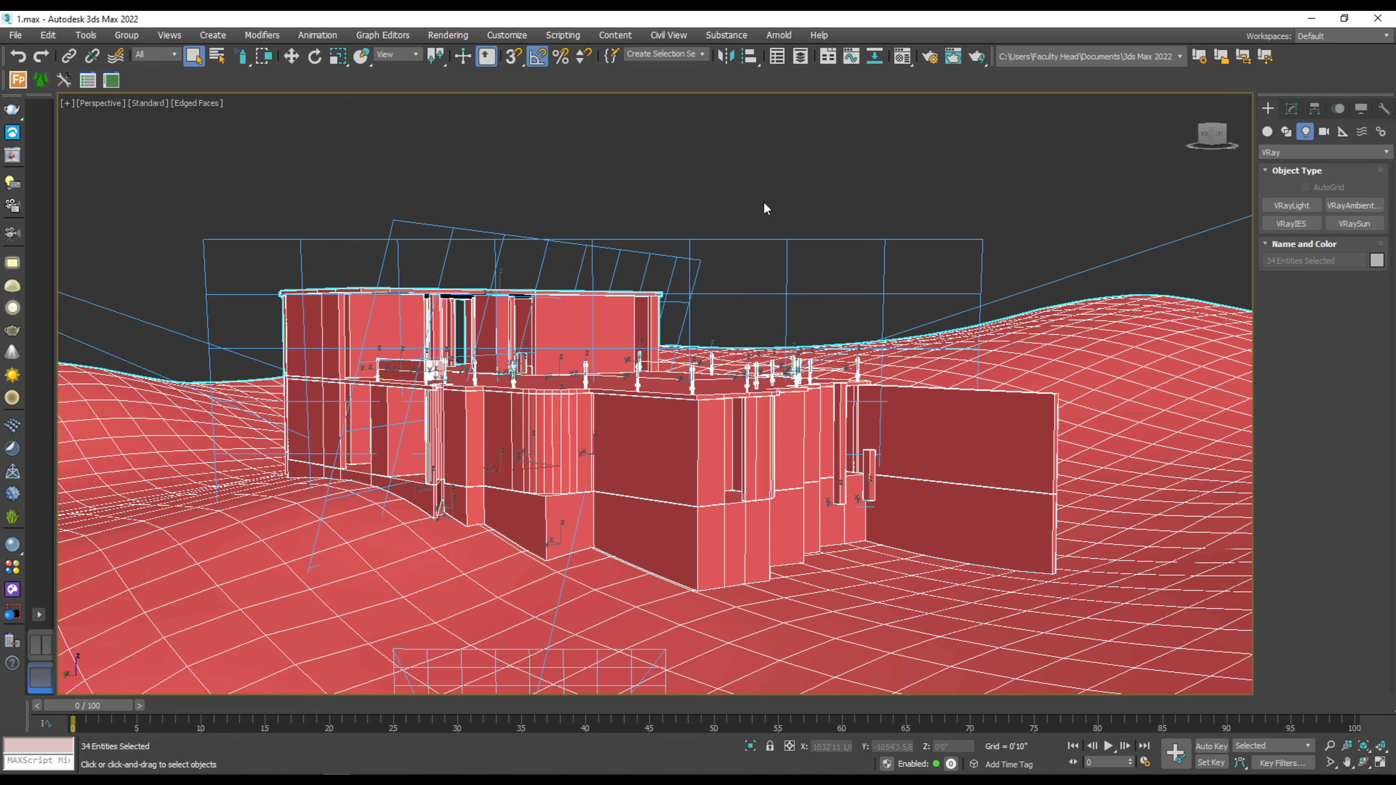
{"action": "left_click", "coordinate": [794, 116]}
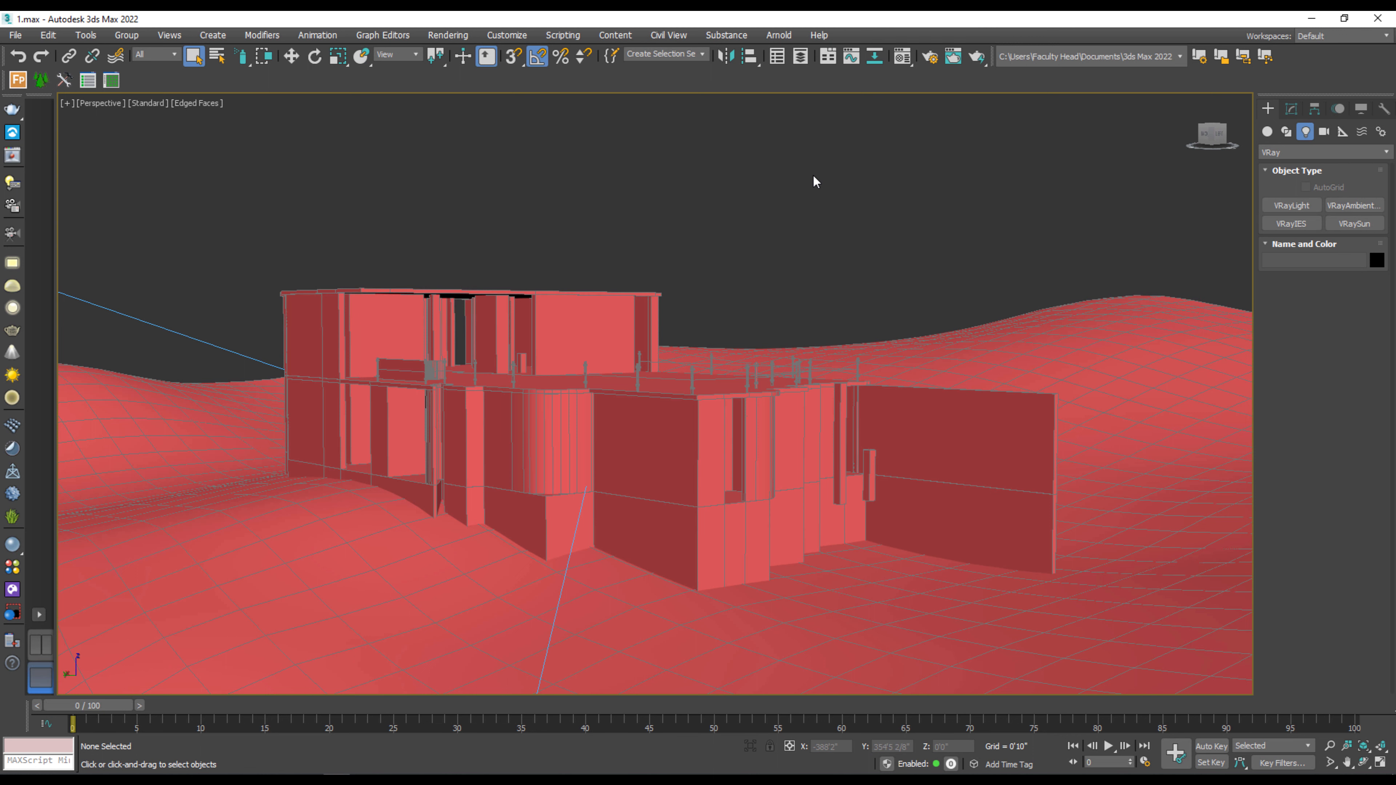
Step: View the house through VRayCam001 and VRayCam002 to check their framing
{"action": "middle_click_drag", "start_coordinate": [777, 228], "coordinate": [853, 227], "text": "alt"}
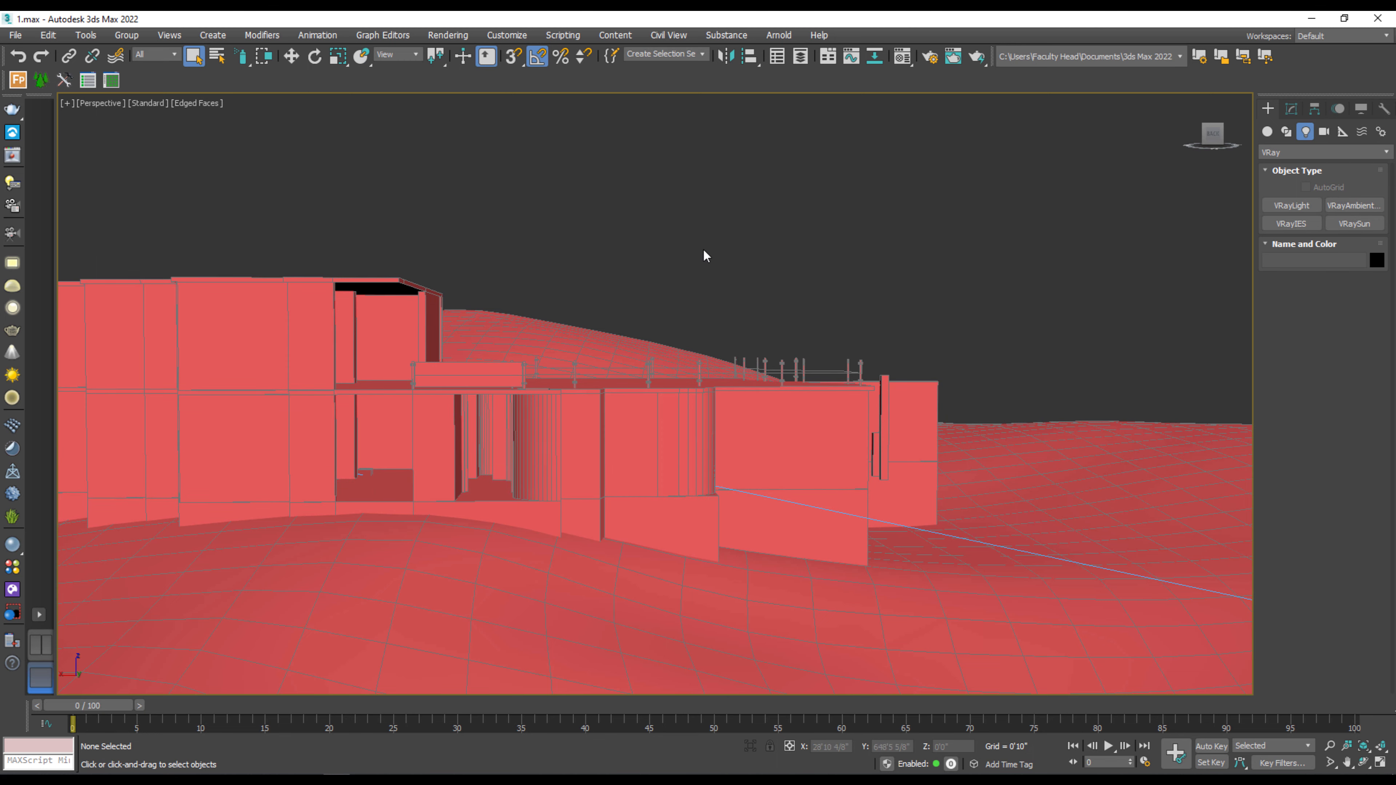
{"action": "scroll", "coordinate": [706, 256], "scroll_direction": "down", "scroll_amount": 5}
{"action": "middle_click_drag", "start_coordinate": [747, 289], "coordinate": [728, 311], "text": "alt"}
{"action": "key", "text": "c"}
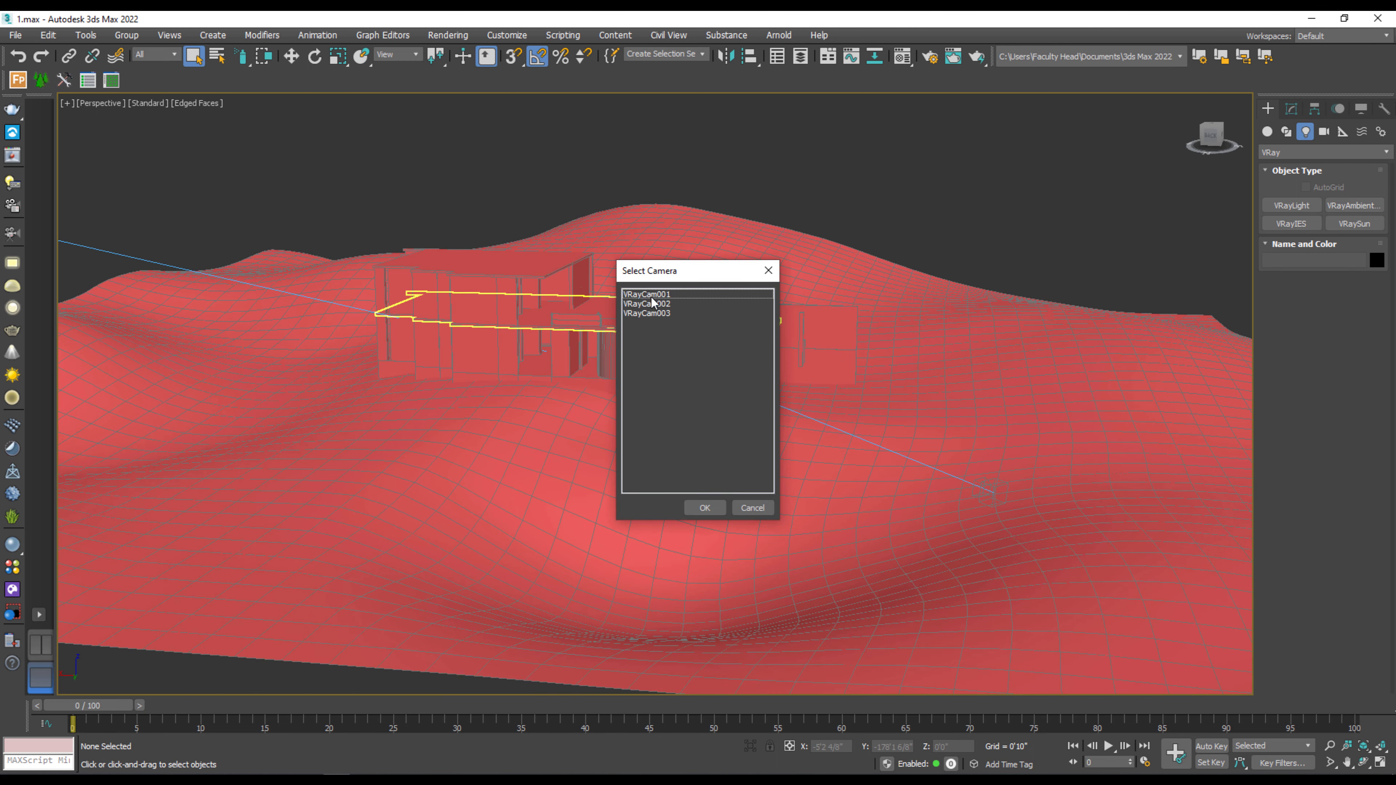
{"action": "double_click", "coordinate": [655, 301]}
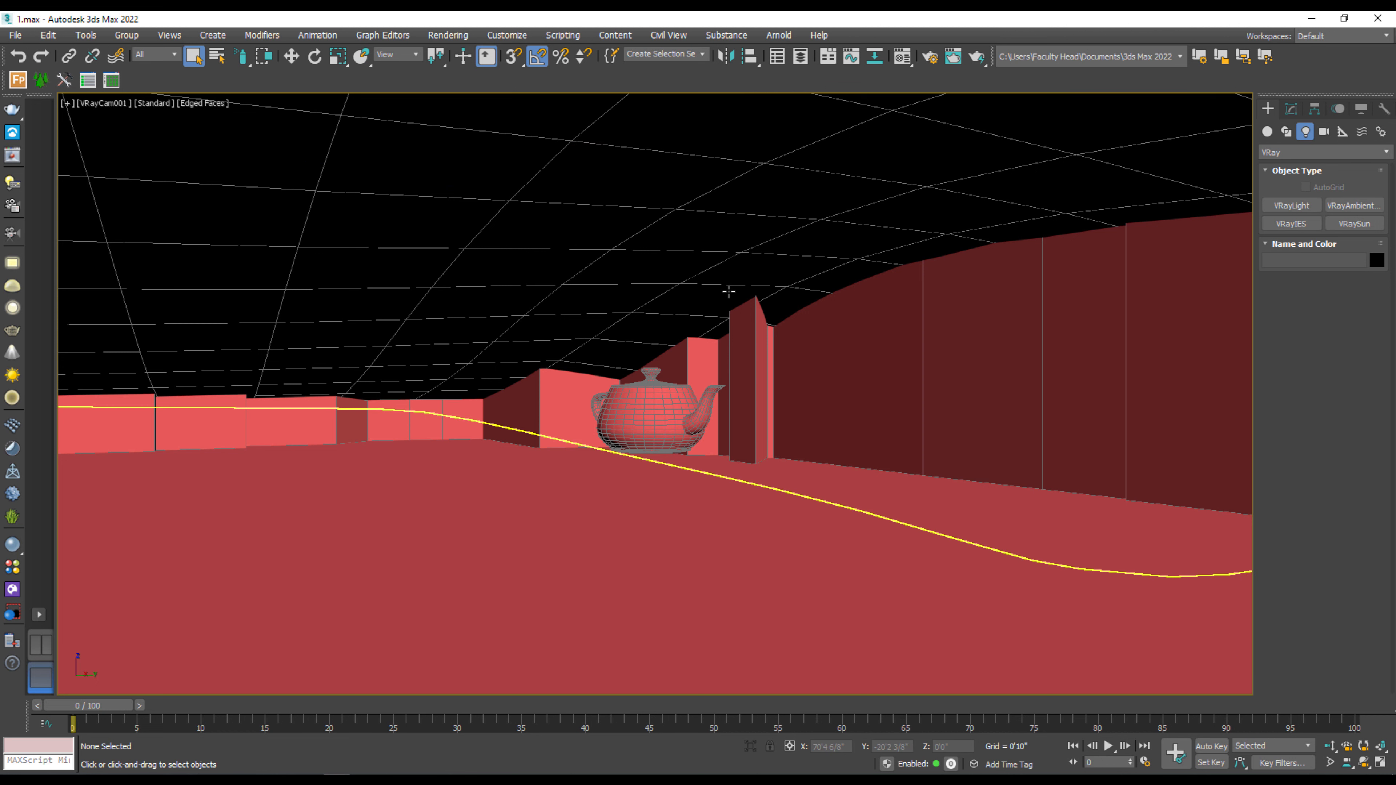
{"action": "key", "text": "c"}
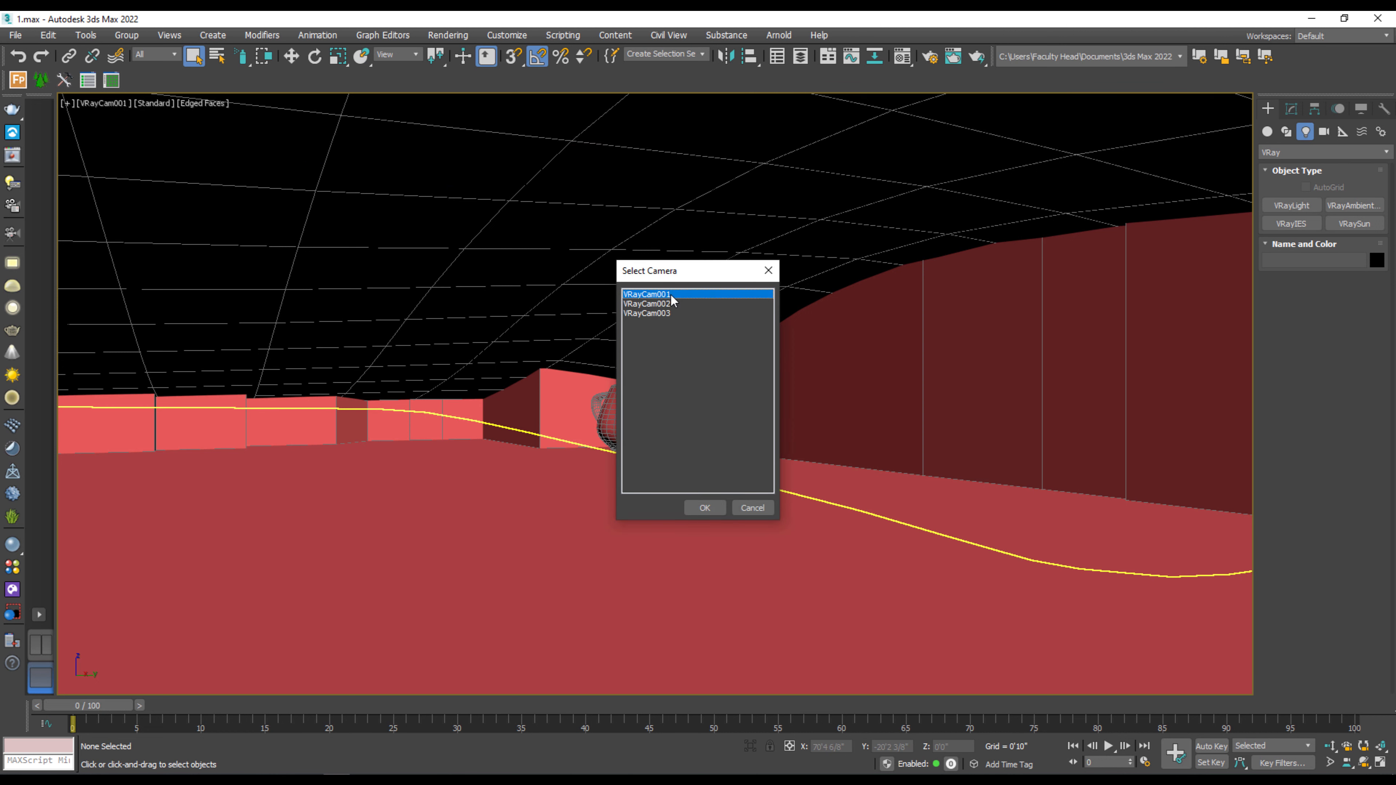
{"action": "double_click", "coordinate": [666, 306]}
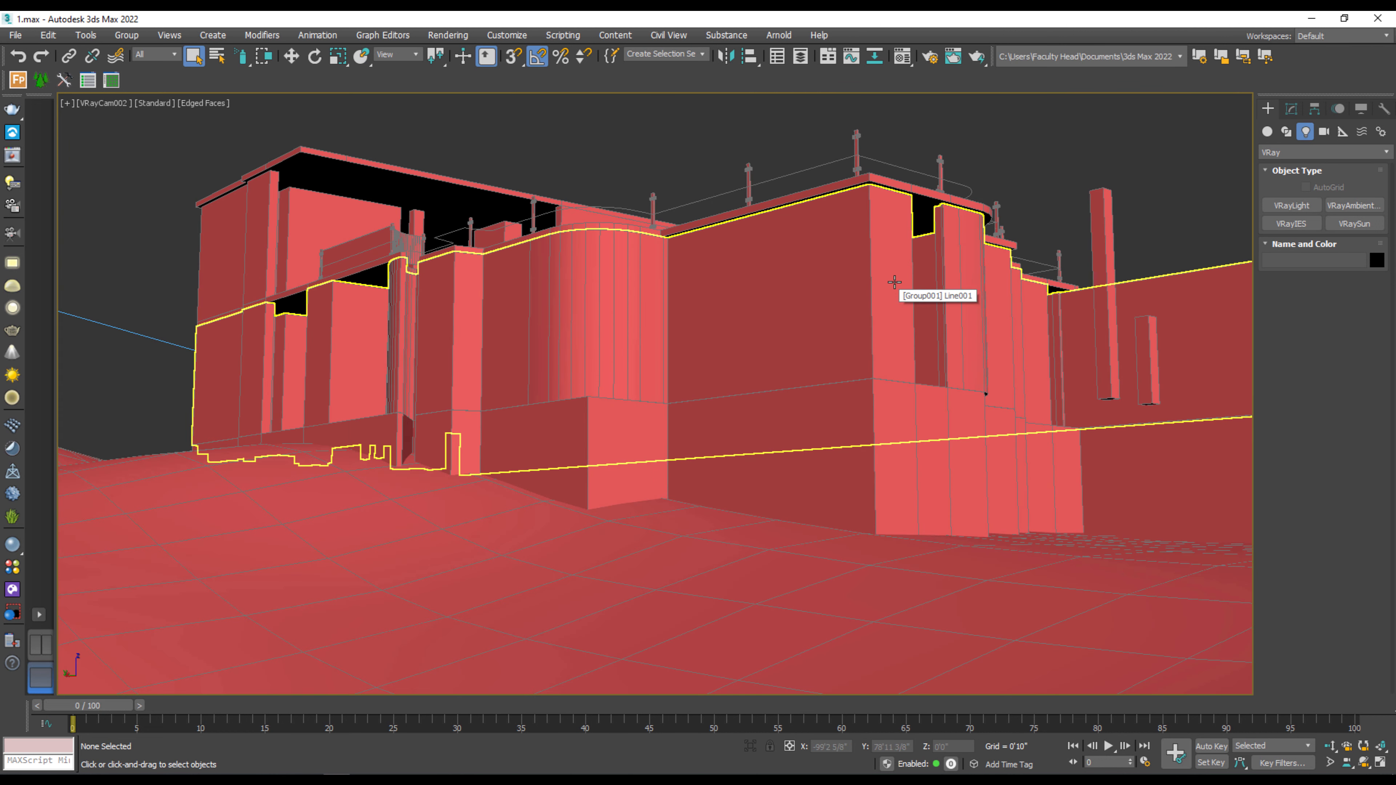
Step: Turn on safe frames for the camera view and switch to VRayCam003
{"action": "key", "text": "shift+f"}
{"action": "key", "text": "c"}
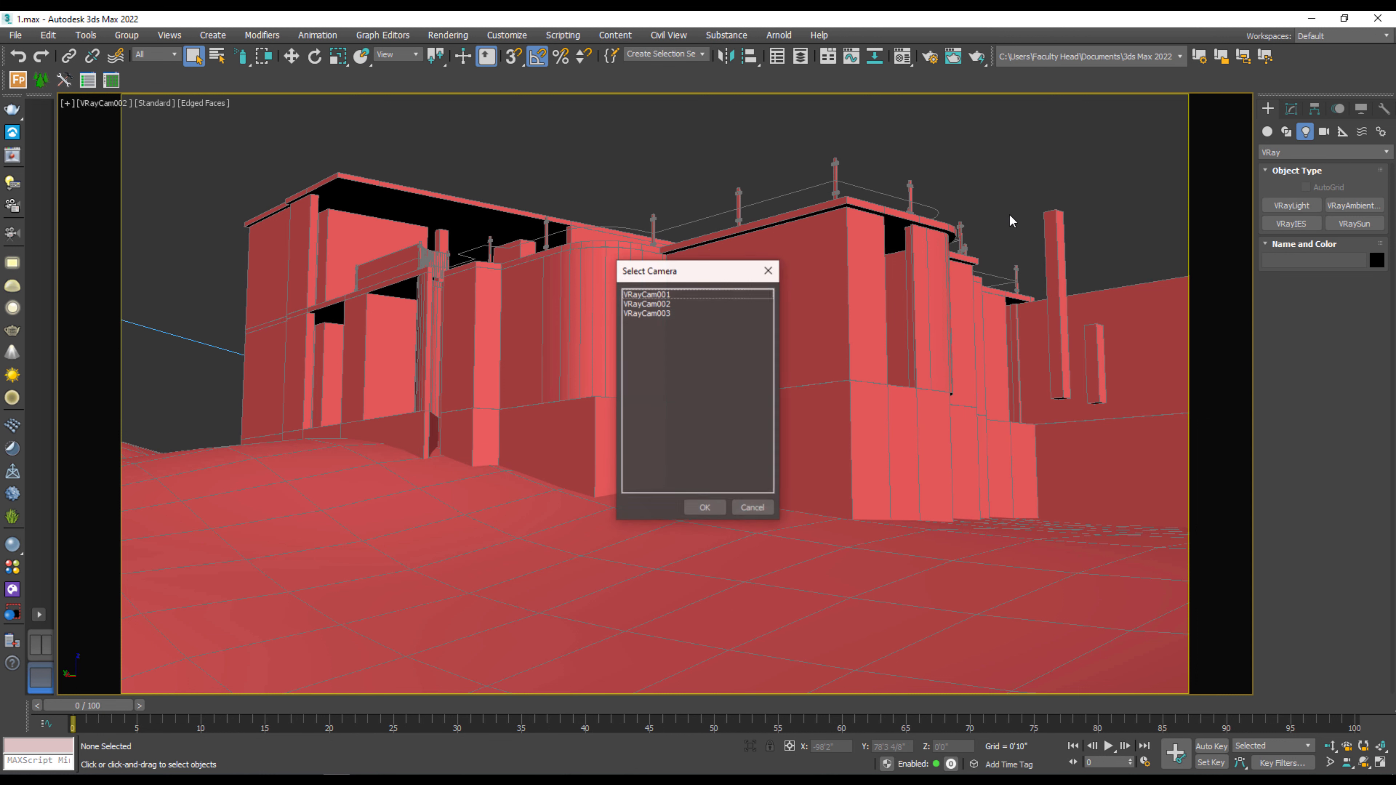
{"action": "double_click", "coordinate": [663, 313]}
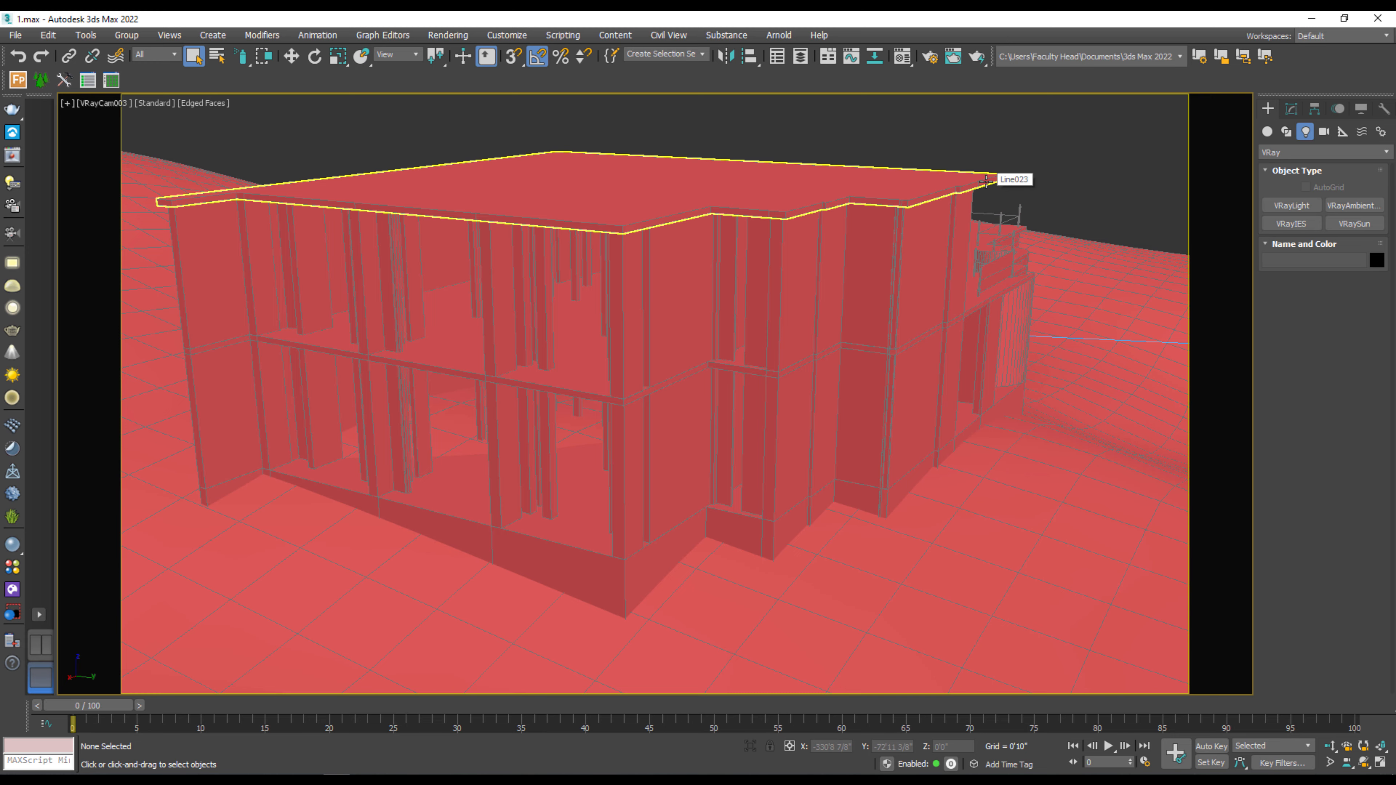
Step: Return to the perspective view of the house and set its shading to Clay with edged faces
{"action": "key", "text": "p"}
{"action": "scroll", "coordinate": [986, 182], "scroll_direction": "down", "scroll_amount": 5}
{"action": "middle_click_drag", "start_coordinate": [986, 181], "coordinate": [513, 343], "text": "alt"}
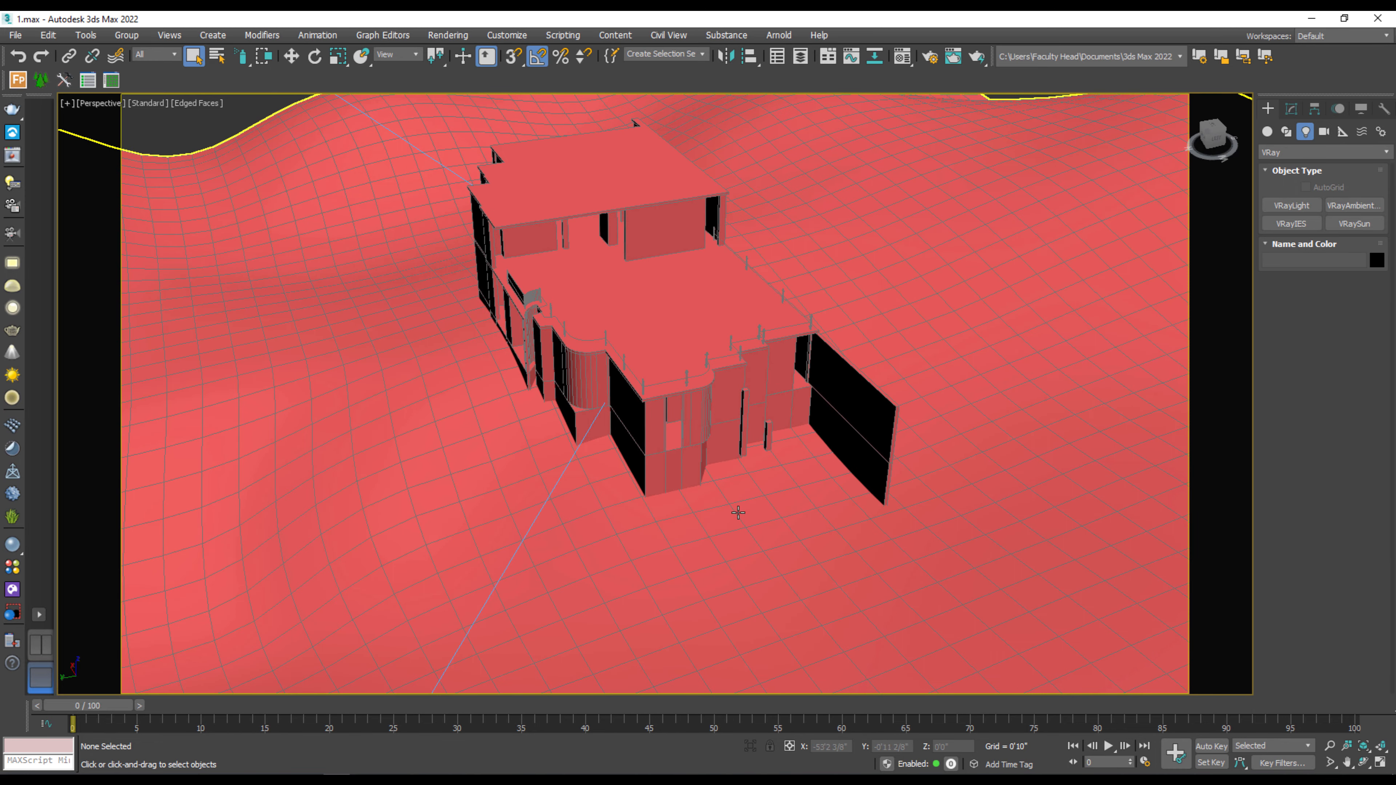
{"action": "middle_click_drag", "start_coordinate": [738, 498], "coordinate": [544, 492]}
{"action": "scroll", "coordinate": [558, 495], "scroll_direction": "up", "scroll_amount": 3}
{"action": "scroll", "coordinate": [553, 440], "scroll_direction": "up", "scroll_amount": 3}
{"action": "middle_click_drag", "start_coordinate": [555, 439], "coordinate": [601, 608]}
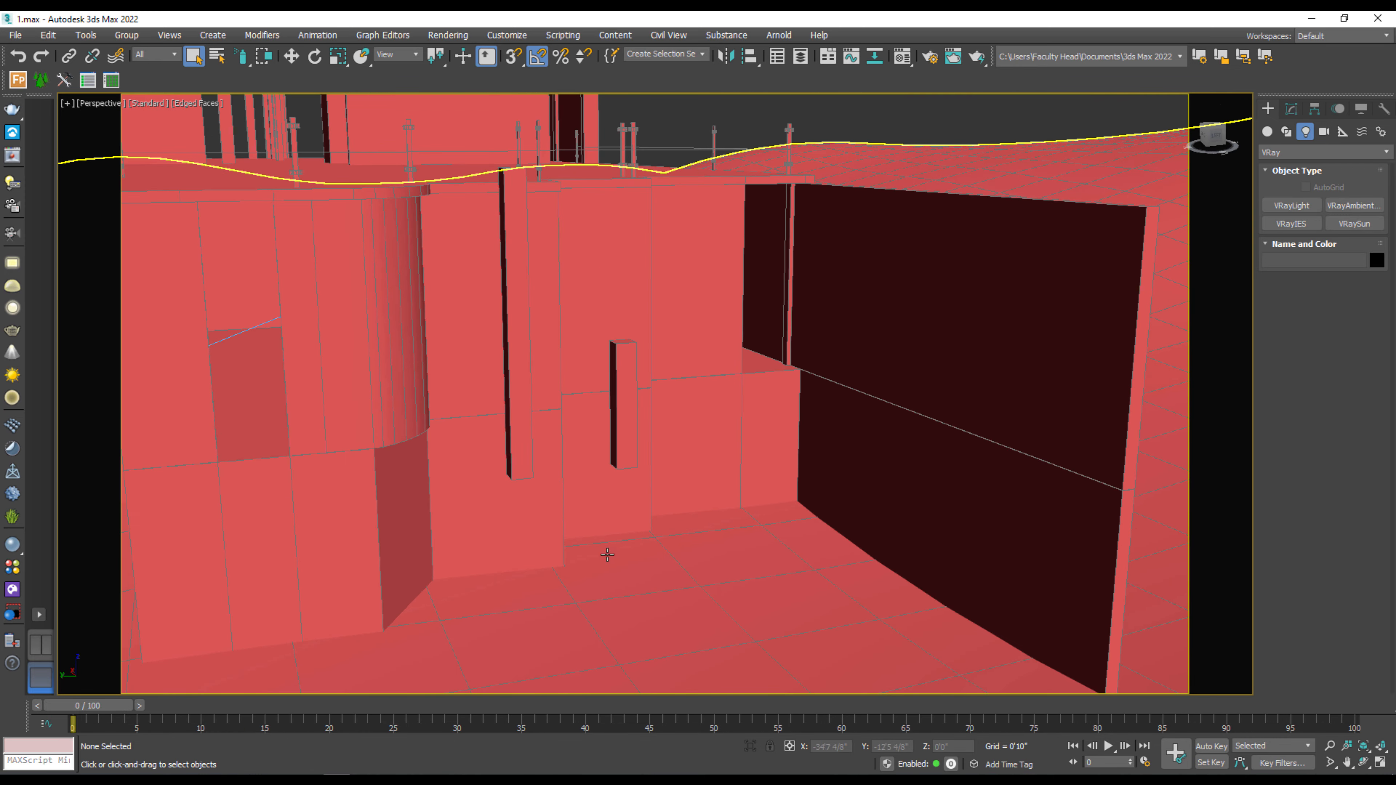
{"action": "left_click", "coordinate": [198, 103]}
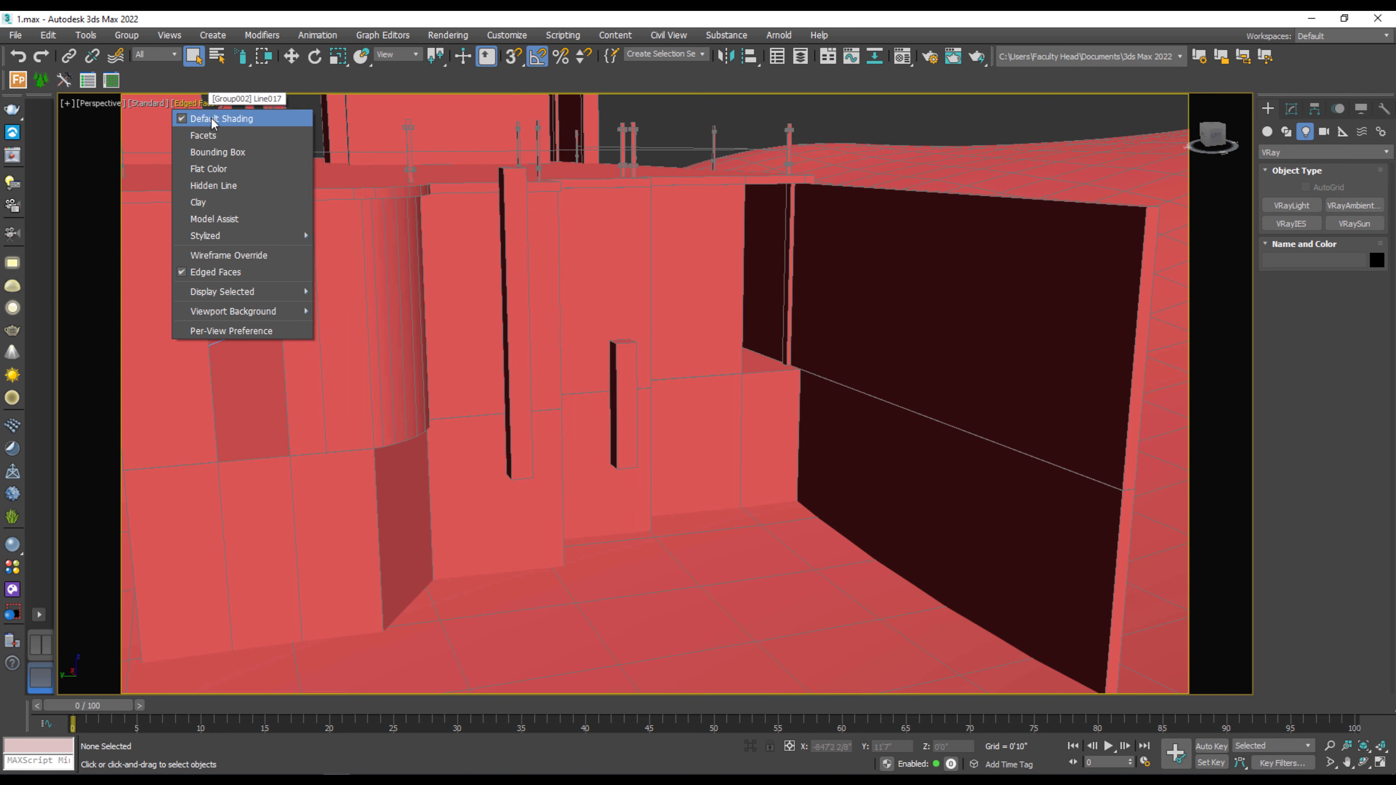
{"action": "left_click", "coordinate": [229, 210]}
{"action": "mouse_move", "coordinate": [225, 212]}
{"action": "middle_mouse_down", "text": "alt"}
{"action": "mouse_move", "coordinate": [592, 467]}
{"action": "mouse_move", "coordinate": [554, 467]}
{"action": "middle_mouse_up", "text": "alt"}
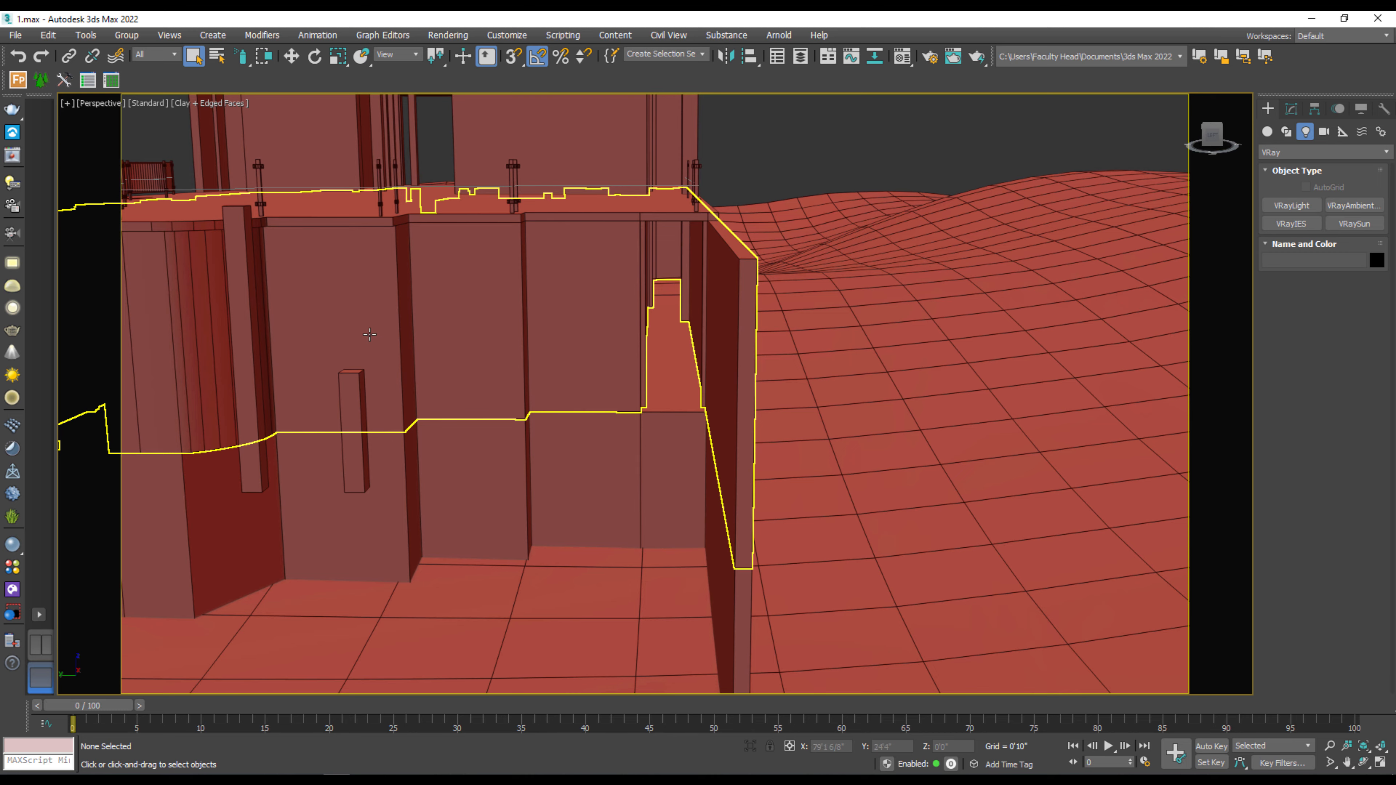
Step: Examine the house's curved walls, terrace and long boundary wall from several angles to judge possible camera shots
{"action": "scroll", "coordinate": [533, 322], "scroll_direction": "down", "scroll_amount": 3}
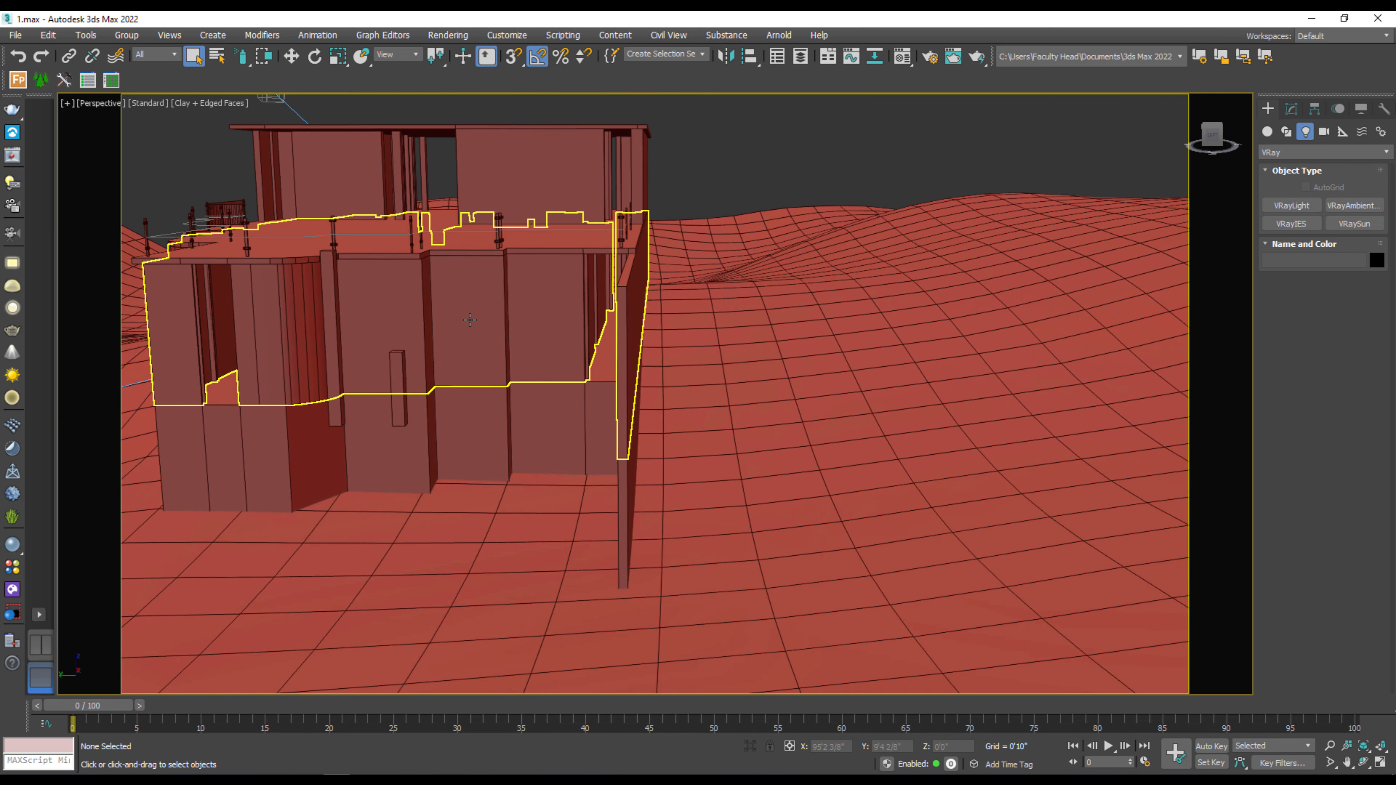
{"action": "scroll", "coordinate": [332, 560], "scroll_direction": "down", "scroll_amount": 2}
{"action": "scroll", "coordinate": [324, 538], "scroll_direction": "up", "scroll_amount": 5}
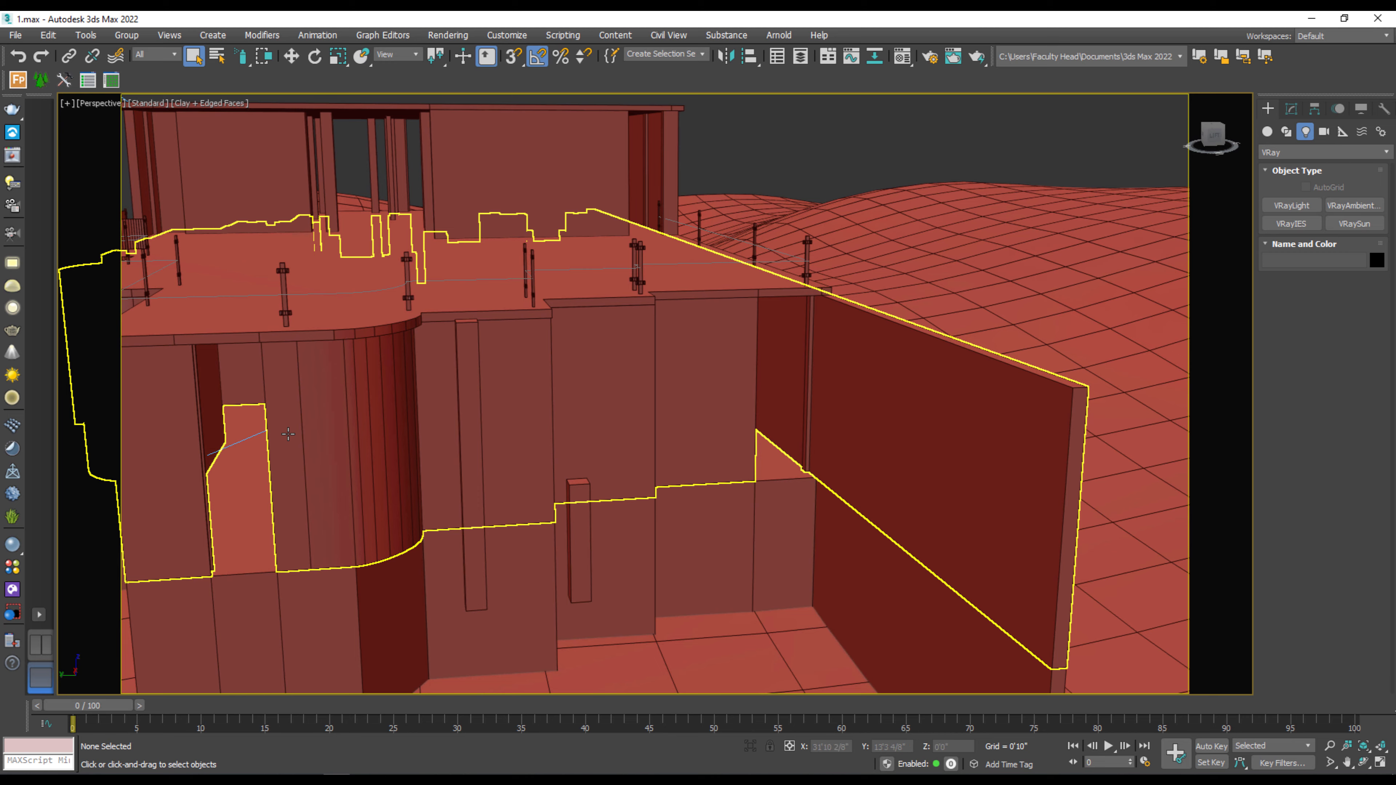
{"action": "left_click", "coordinate": [297, 462]}
{"action": "middle_click_drag", "start_coordinate": [297, 462], "coordinate": [307, 465], "text": "alt"}
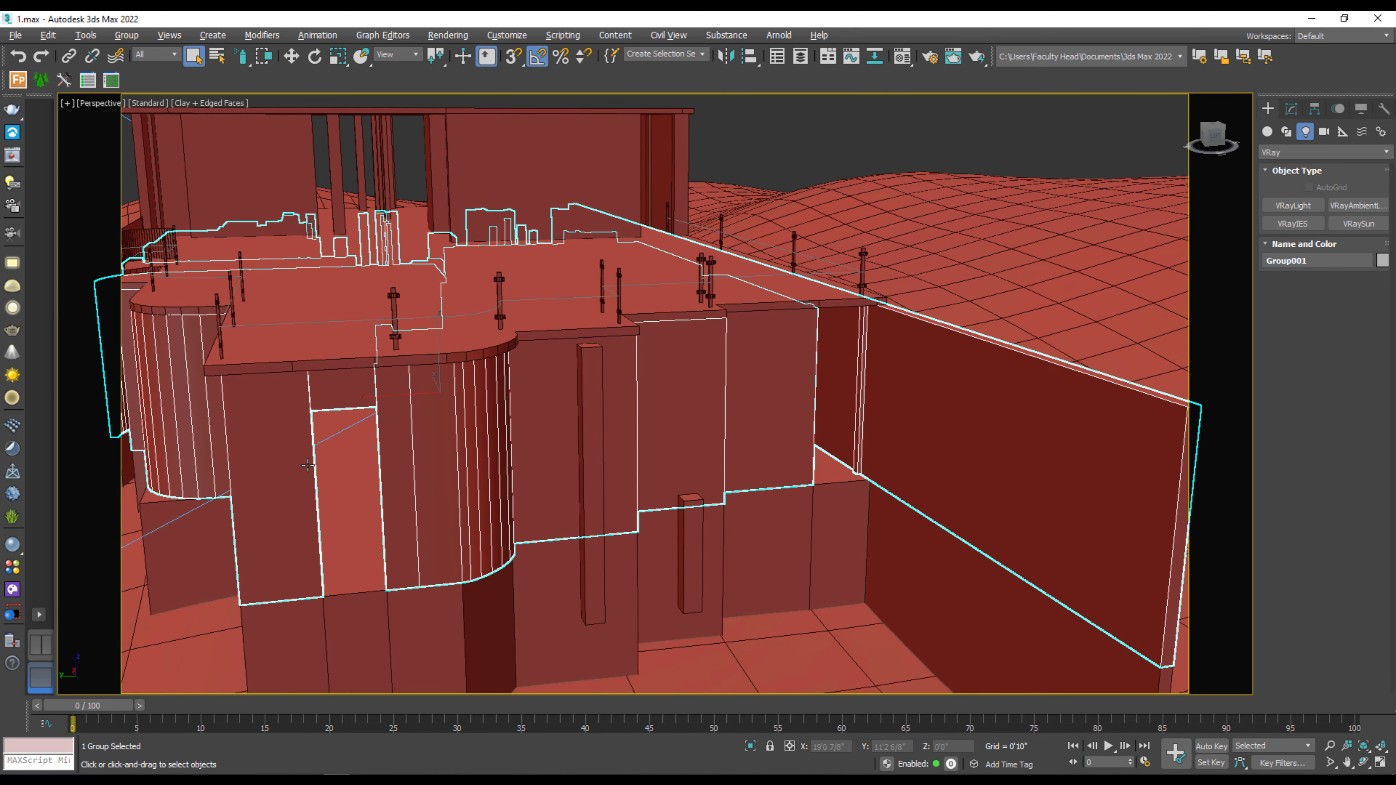
{"action": "key", "text": "q"}
{"action": "middle_click_drag", "start_coordinate": [741, 383], "coordinate": [391, 415], "text": "alt"}
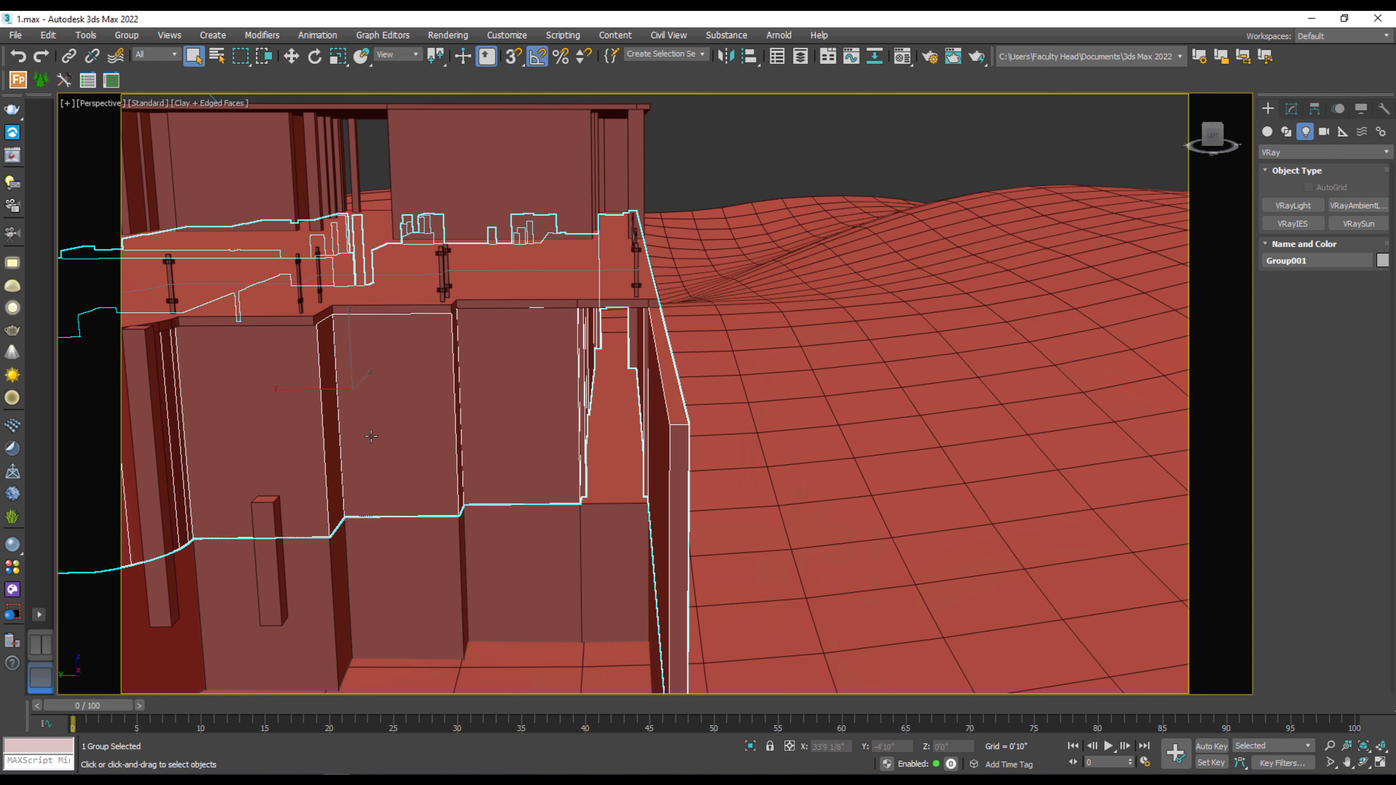
{"action": "middle_click_drag", "start_coordinate": [352, 457], "coordinate": [507, 450], "text": "alt"}
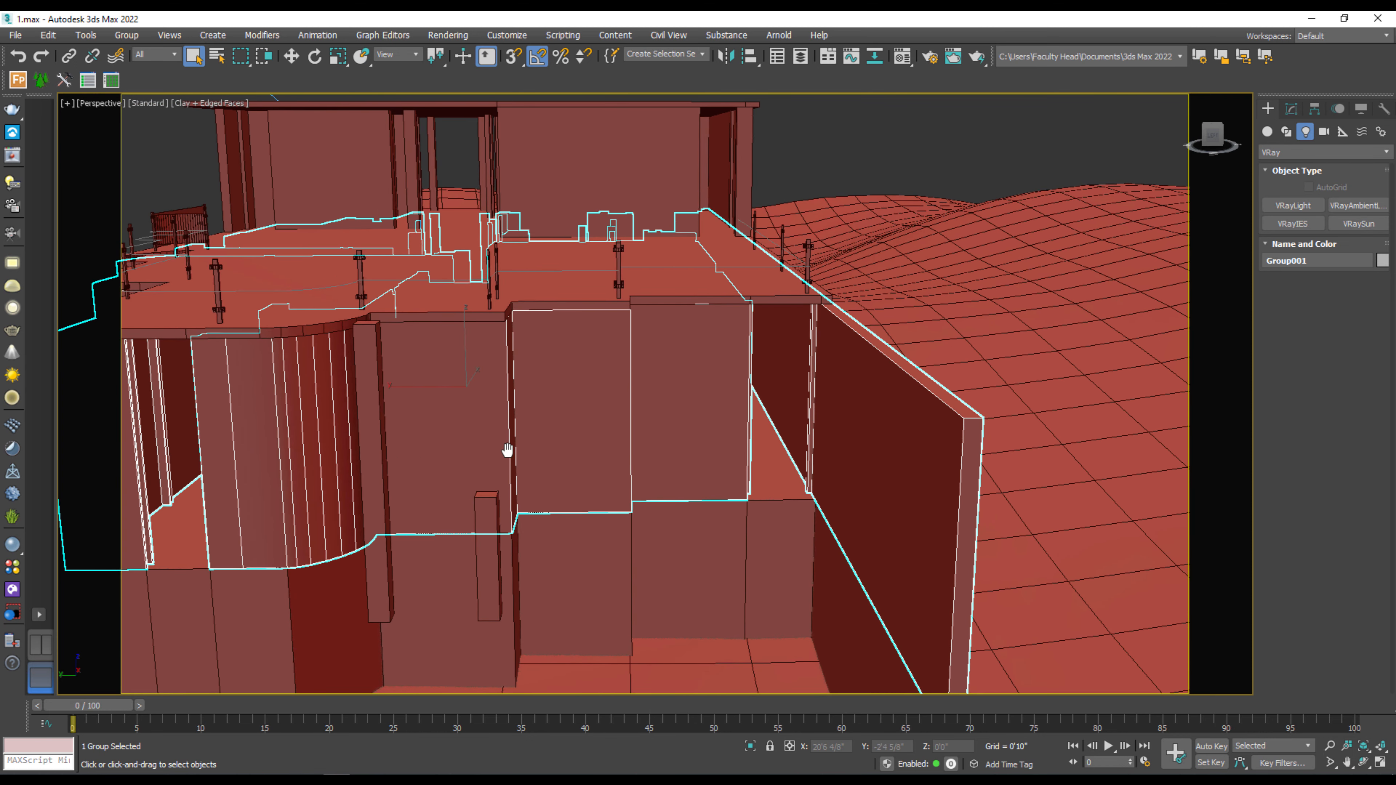
{"action": "middle_click_drag", "start_coordinate": [275, 428], "coordinate": [500, 423], "text": "alt"}
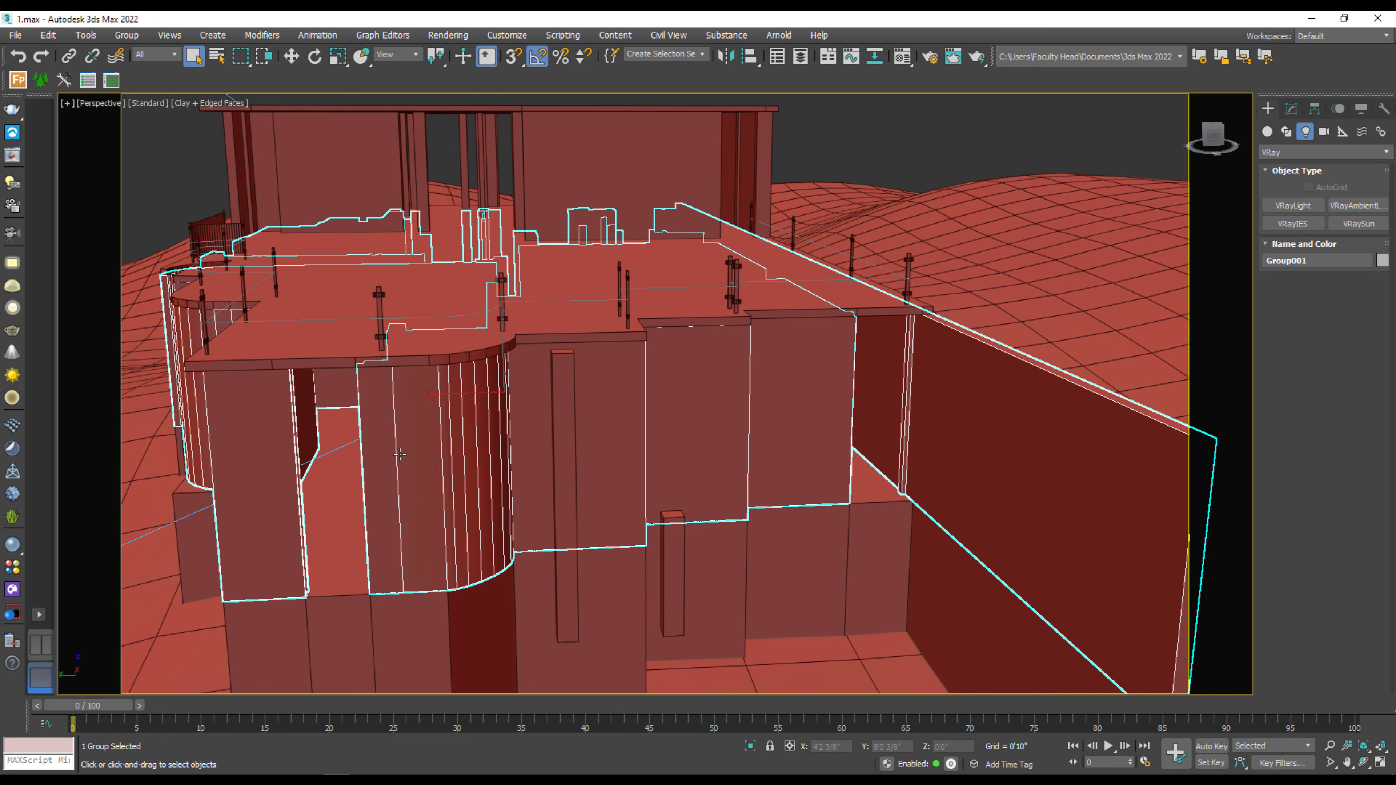
{"action": "middle_click_drag", "start_coordinate": [282, 451], "coordinate": [668, 439], "text": "alt"}
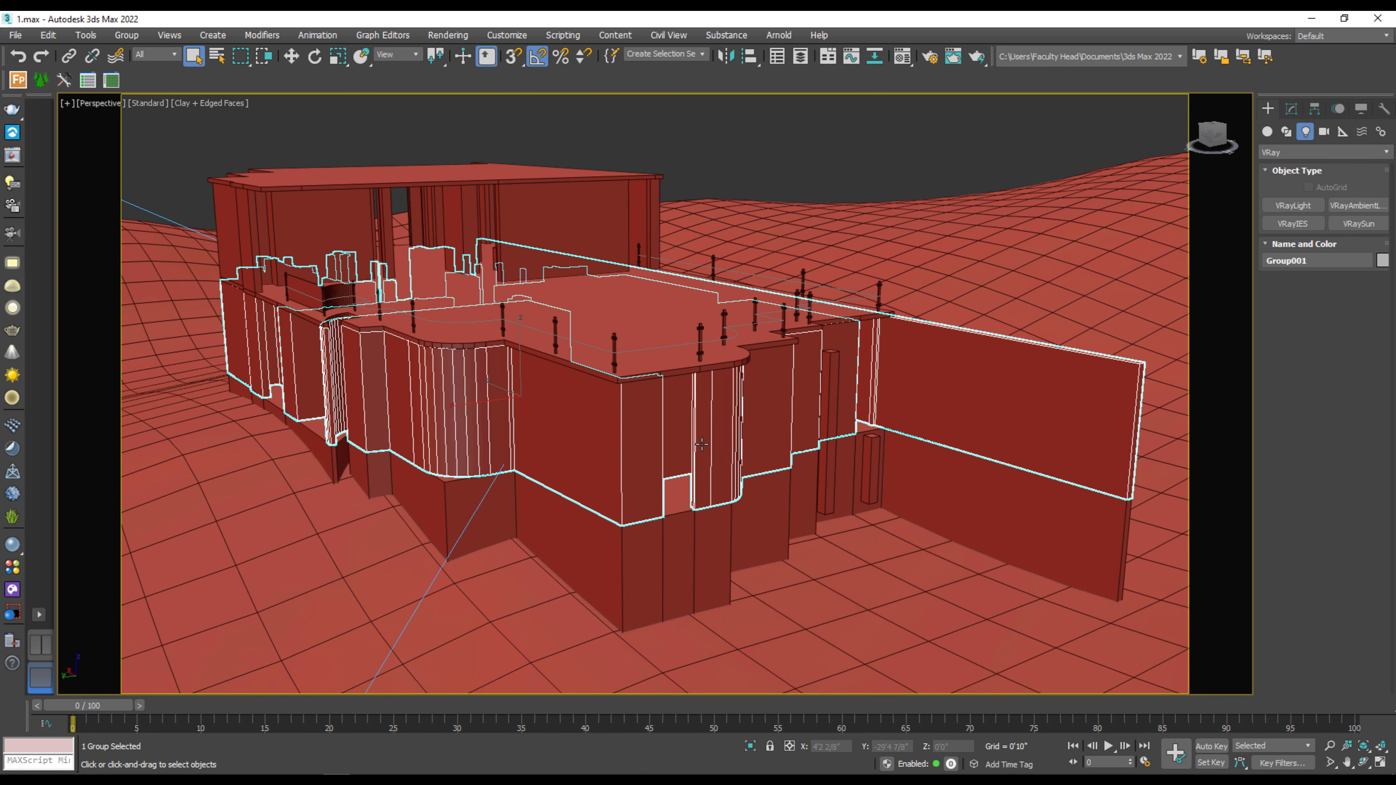
Step: Switch to the top view of the floor plan and clear the object selection
{"action": "key", "text": "t"}
{"action": "scroll", "coordinate": [490, 358], "scroll_direction": "up", "scroll_amount": 5}
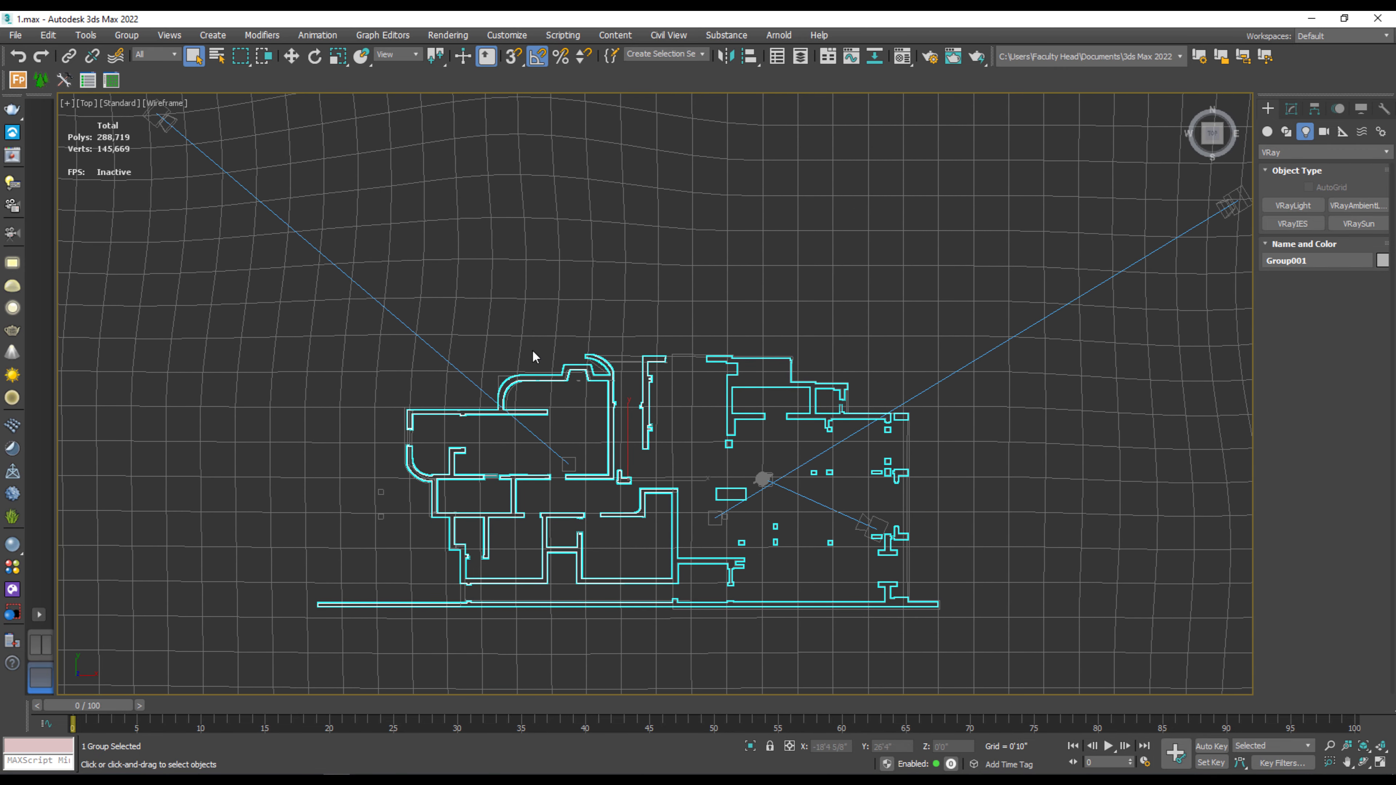
{"action": "key", "text": "q"}
{"action": "left_click", "coordinate": [356, 432]}
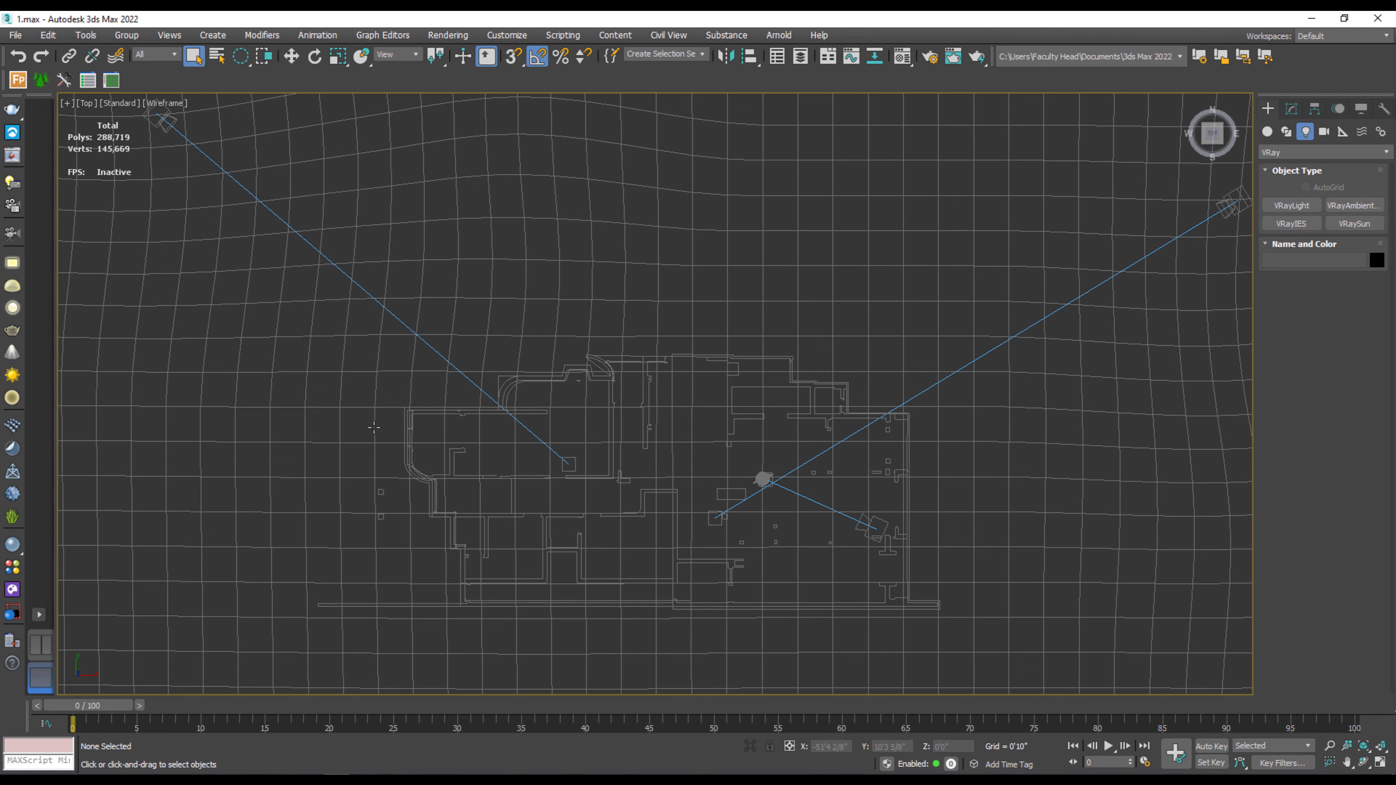
Step: Open a blank Notepad document and write "shot 1 - 10s" as the first shot entry
{"action": "key", "text": "super+r"}
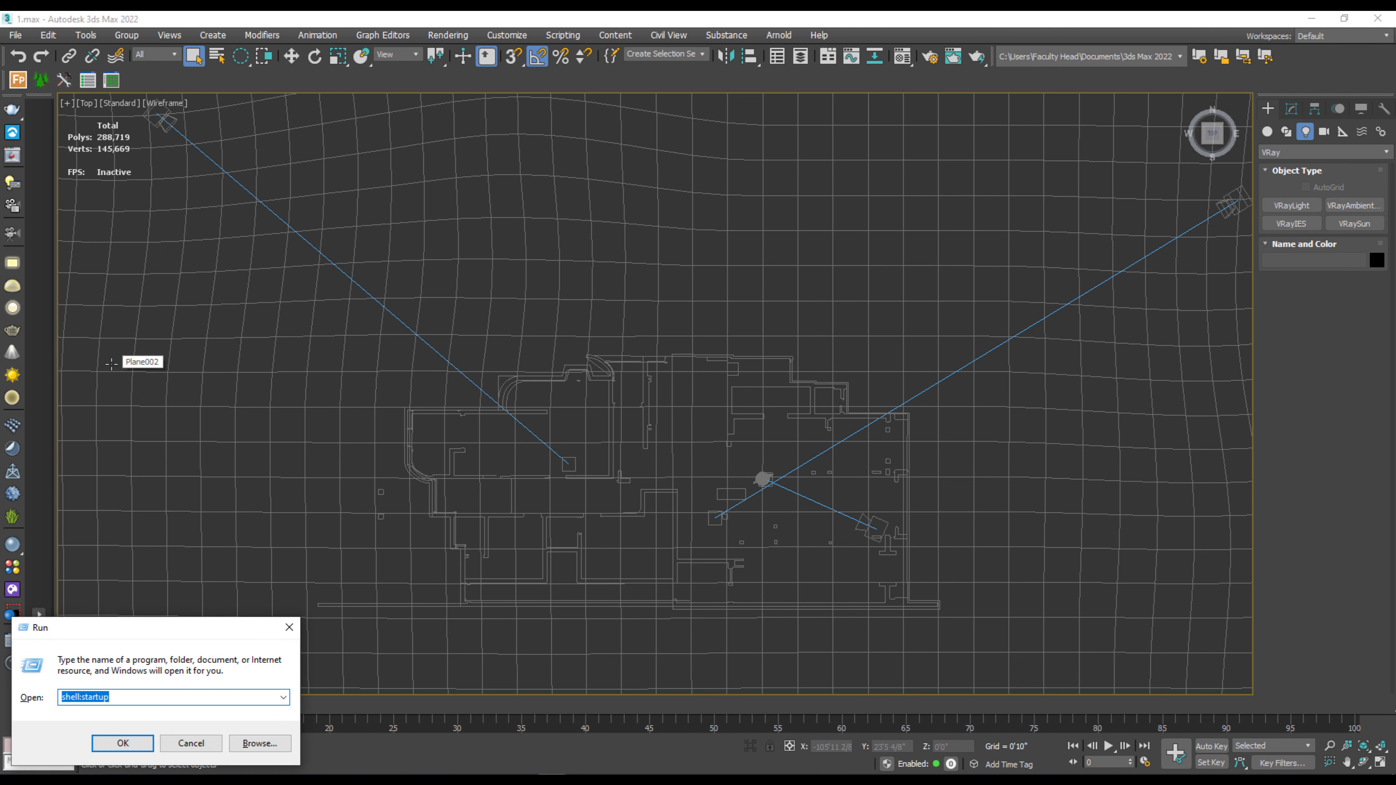
{"action": "type", "text": "notepad"}
{"action": "key", "text": "Return"}
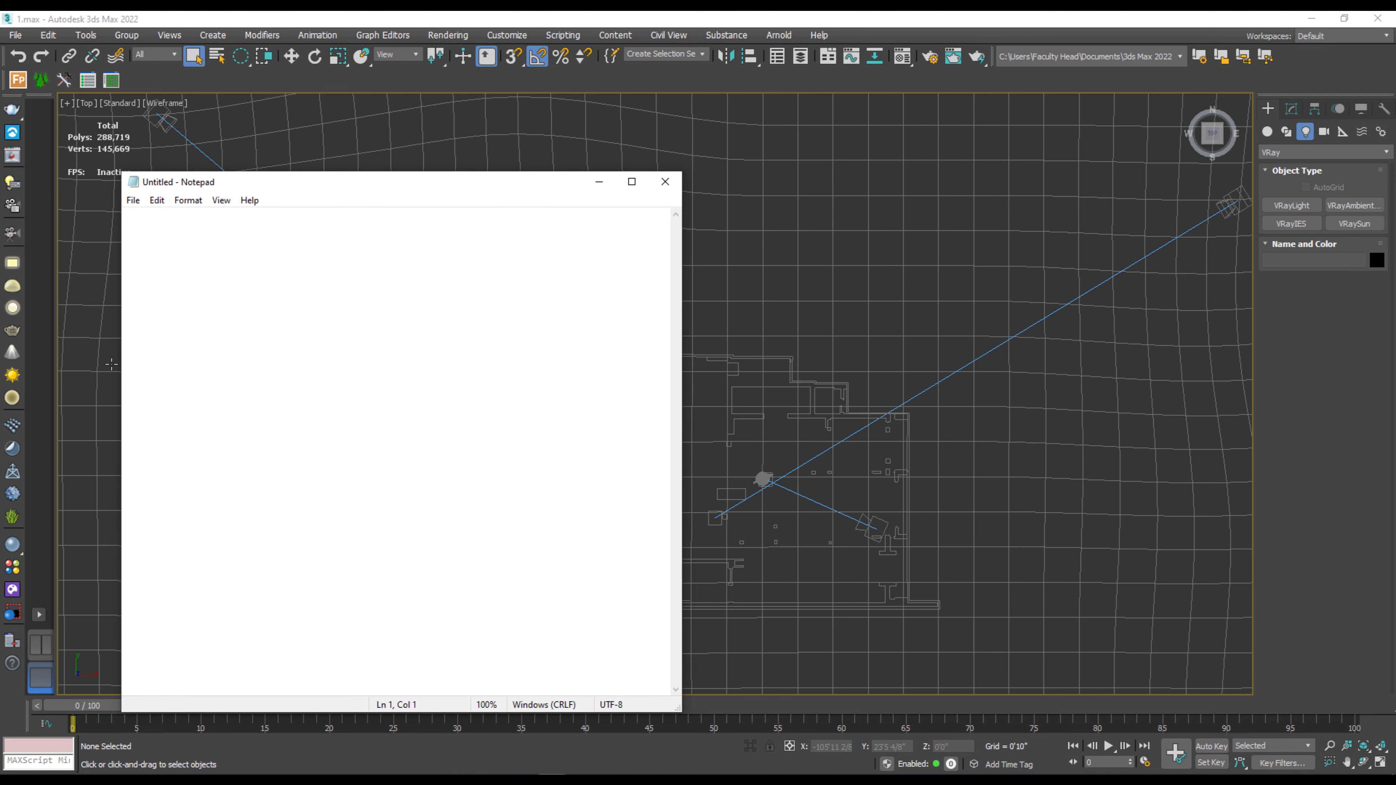
{"action": "type", "text": "shot 1 - 10s"}
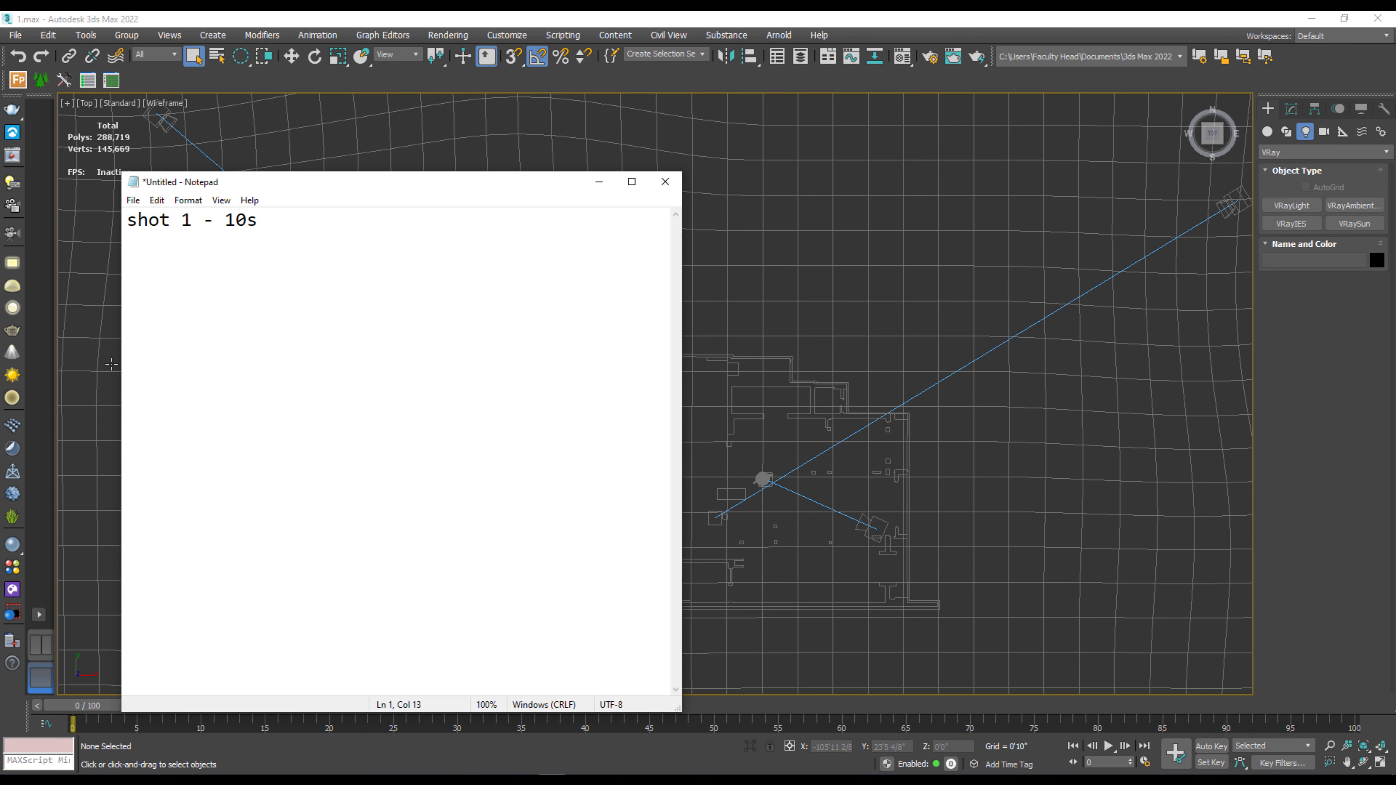
Step: Add a second line to the shot list with the tab-separated entries "s2", "-" and "10s"
{"action": "key", "text": "Return"}
{"action": "type", "text": "s2"}
{"action": "key", "text": "Tab"}
{"action": "type", "text": "-"}
{"action": "key", "text": "Tab"}
{"action": "type", "text": "10s"}
Step: Align the dash and duration of the "shot 1" line with the s2 columns using tab spacing
{"action": "key", "text": "Up"}
{"action": "key", "text": "Left"}
{"action": "key", "text": "Left"}
{"action": "key", "text": "Left"}
{"action": "key", "text": "Left"}
{"action": "key", "text": "Left"}
{"action": "key", "text": "Tab"}
{"action": "key", "text": "Right"}
{"action": "key", "text": "Right"}
{"action": "key", "text": "Tab"}
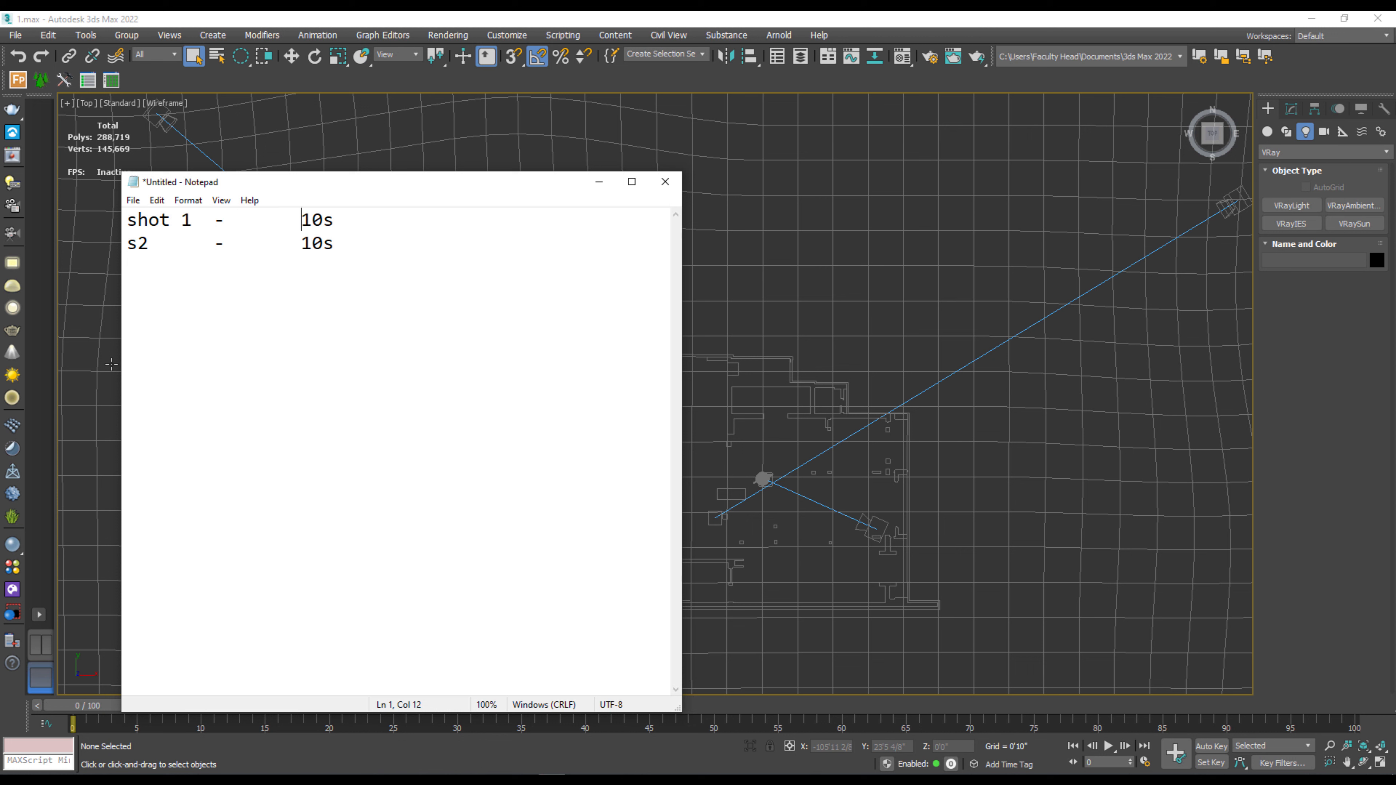
Step: Add a third line to the shot list with the tab-separated entries "s3", "-" and "10s"
{"action": "key", "text": "Down"}
{"action": "key", "text": "Right"}
{"action": "key", "text": "Right"}
{"action": "key", "text": "Right"}
{"action": "key", "text": "Return"}
{"action": "type", "text": "s3"}
{"action": "key", "text": "Tab"}
{"action": "type", "text": "0"}
{"action": "key", "text": "BackSpace"}
{"action": "type", "text": "-"}
{"action": "key", "text": "Tab"}
{"action": "type", "text": "10s"}
Step: Append a tab-separated dash after the "10s" duration on the "shot 1" line to start another column
{"action": "key", "text": "Up"}
{"action": "key", "text": "Up"}
{"action": "key", "text": "Tab"}
{"action": "type", "text": "-"}
{"action": "key", "text": "Tab"}
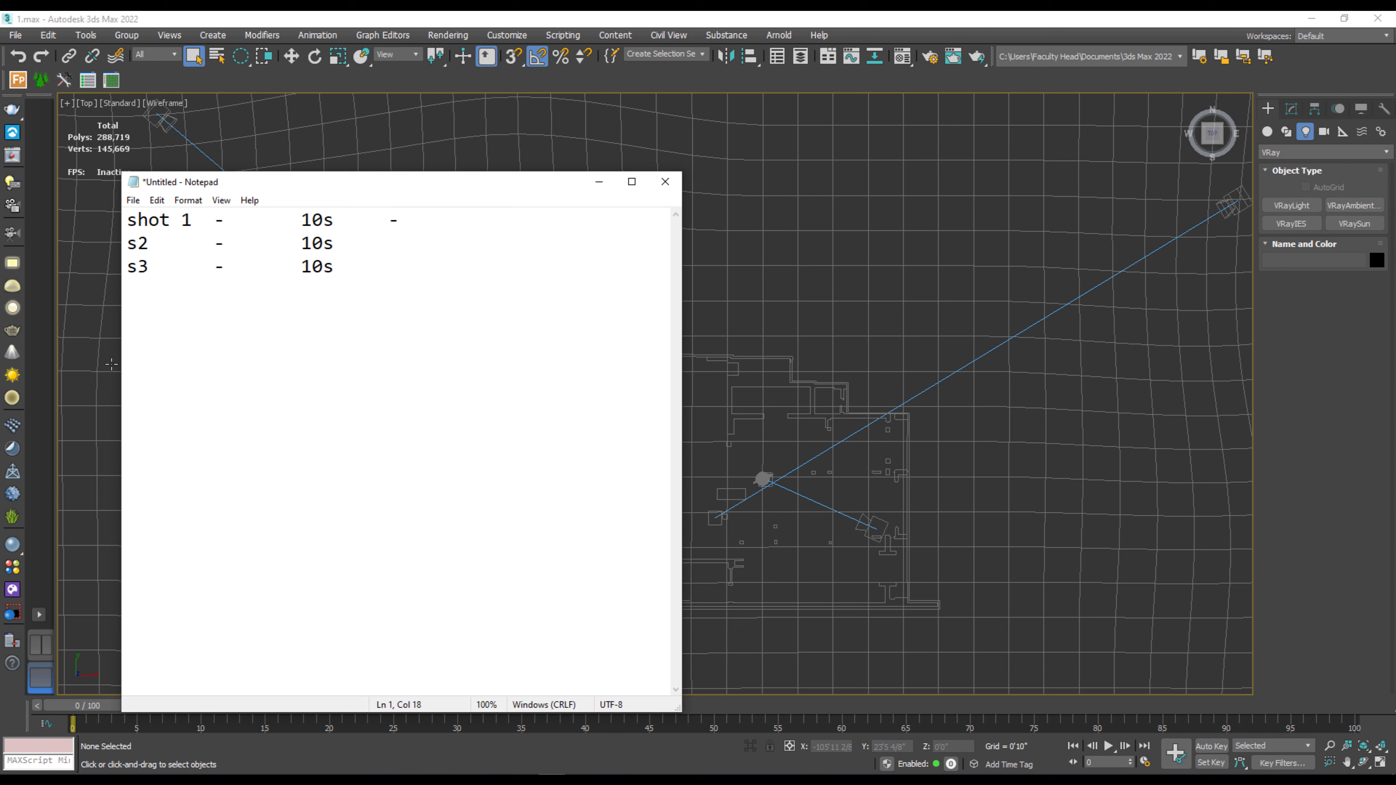
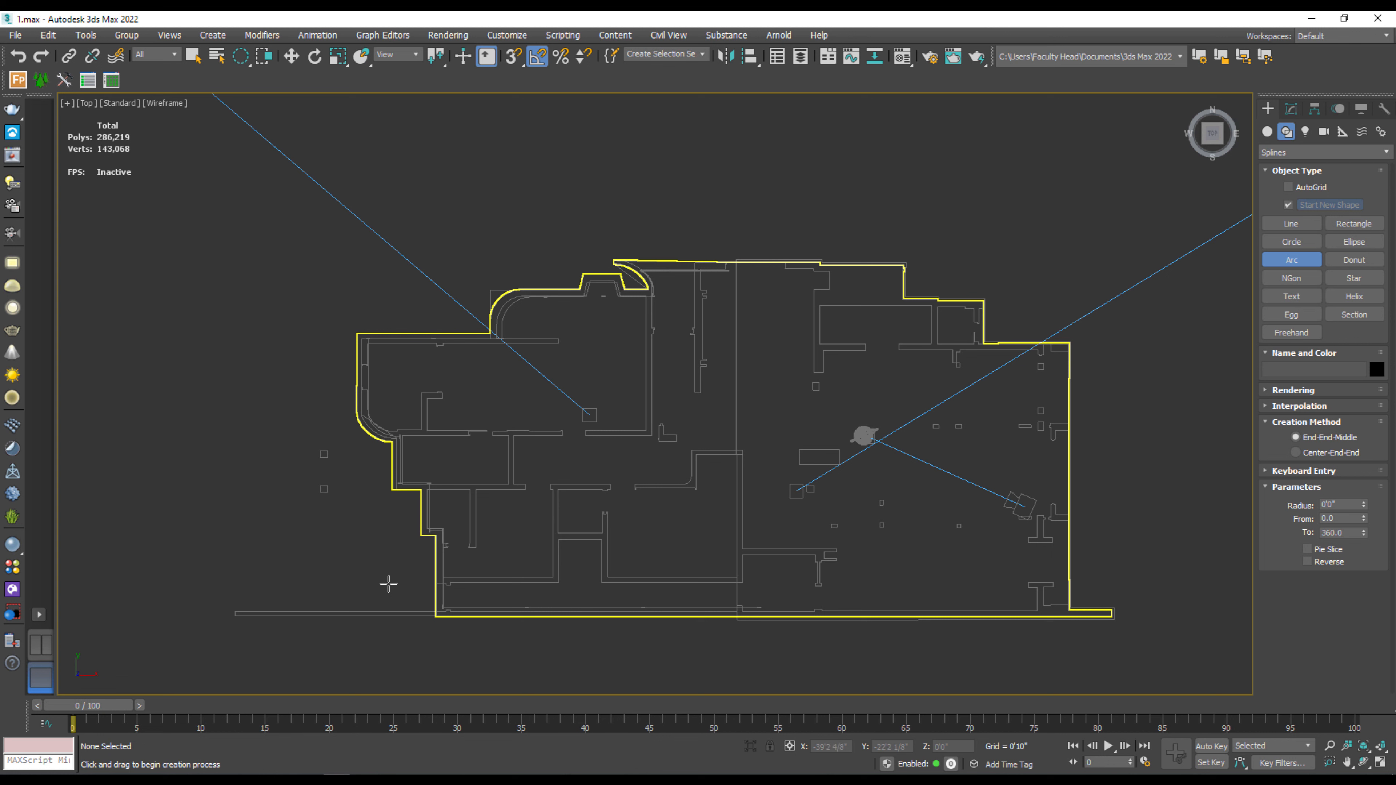
Step: In 3ds Max, draw an arc of about 20'10" radius around the plan's west end and another of about 25'2" around its northwest corner
{"action": "left_click_drag", "start_coordinate": [392, 586], "coordinate": [317, 344]}
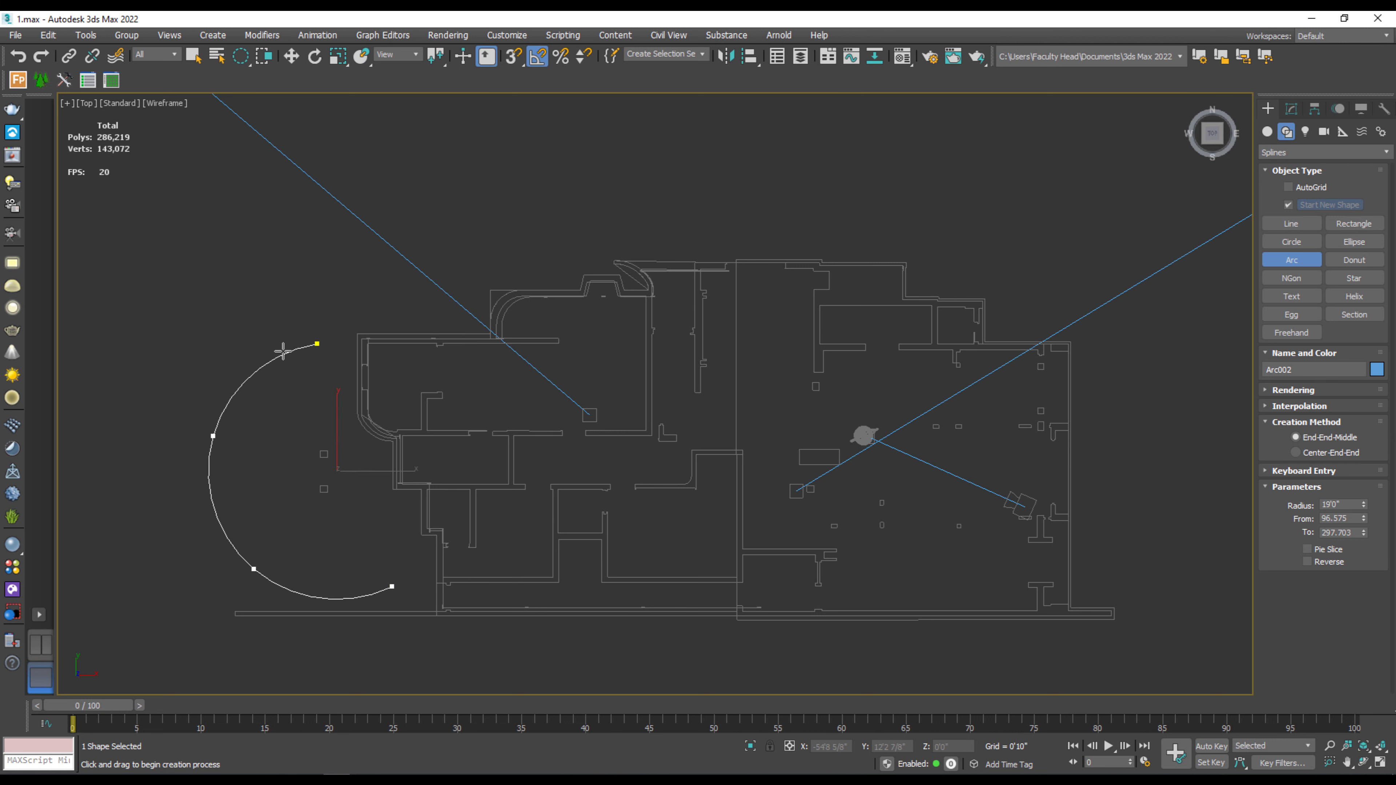
{"action": "left_click", "coordinate": [310, 368]}
{"action": "middle_click_drag", "start_coordinate": [316, 431], "coordinate": [307, 554]}
{"action": "middle_click_drag", "start_coordinate": [297, 476], "coordinate": [295, 439]}
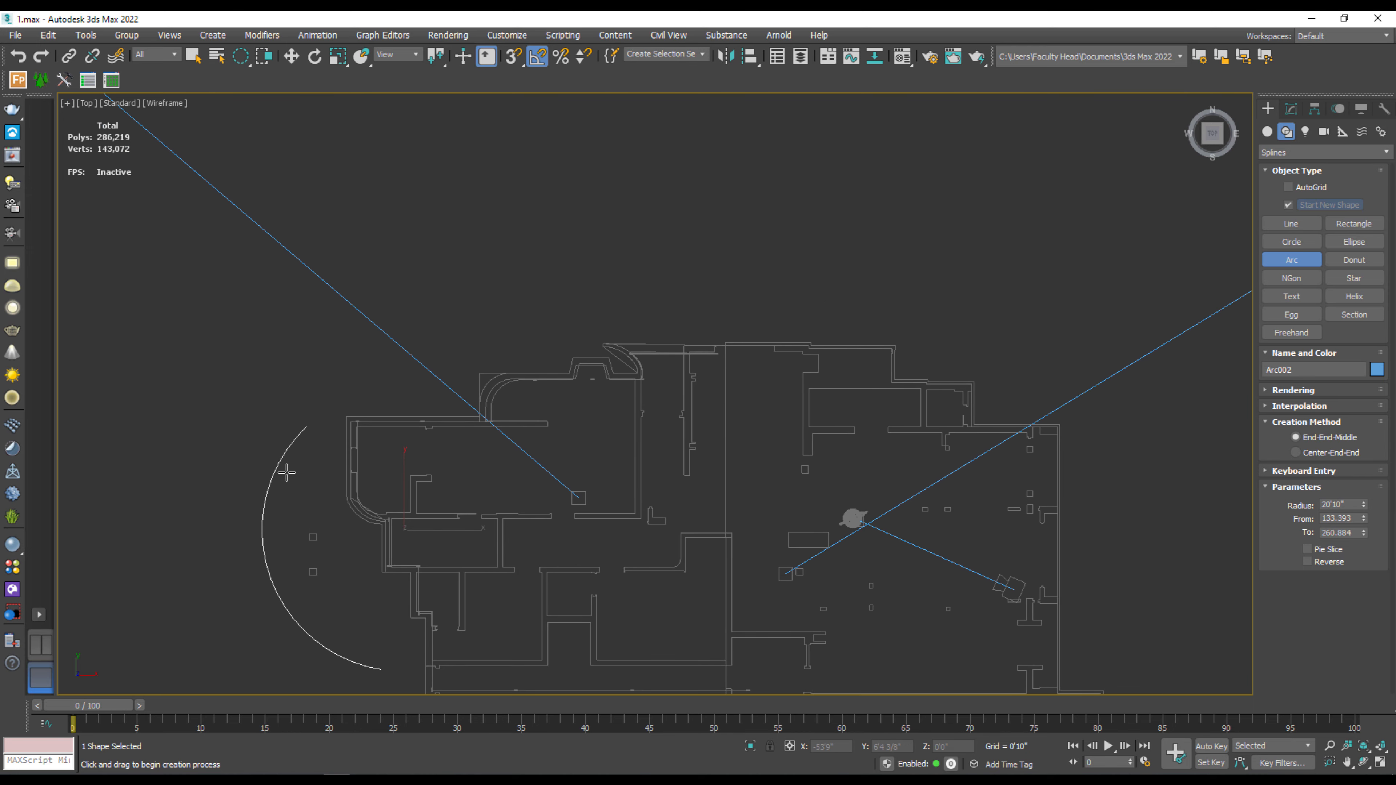
{"action": "left_click_drag", "start_coordinate": [286, 471], "coordinate": [570, 346]}
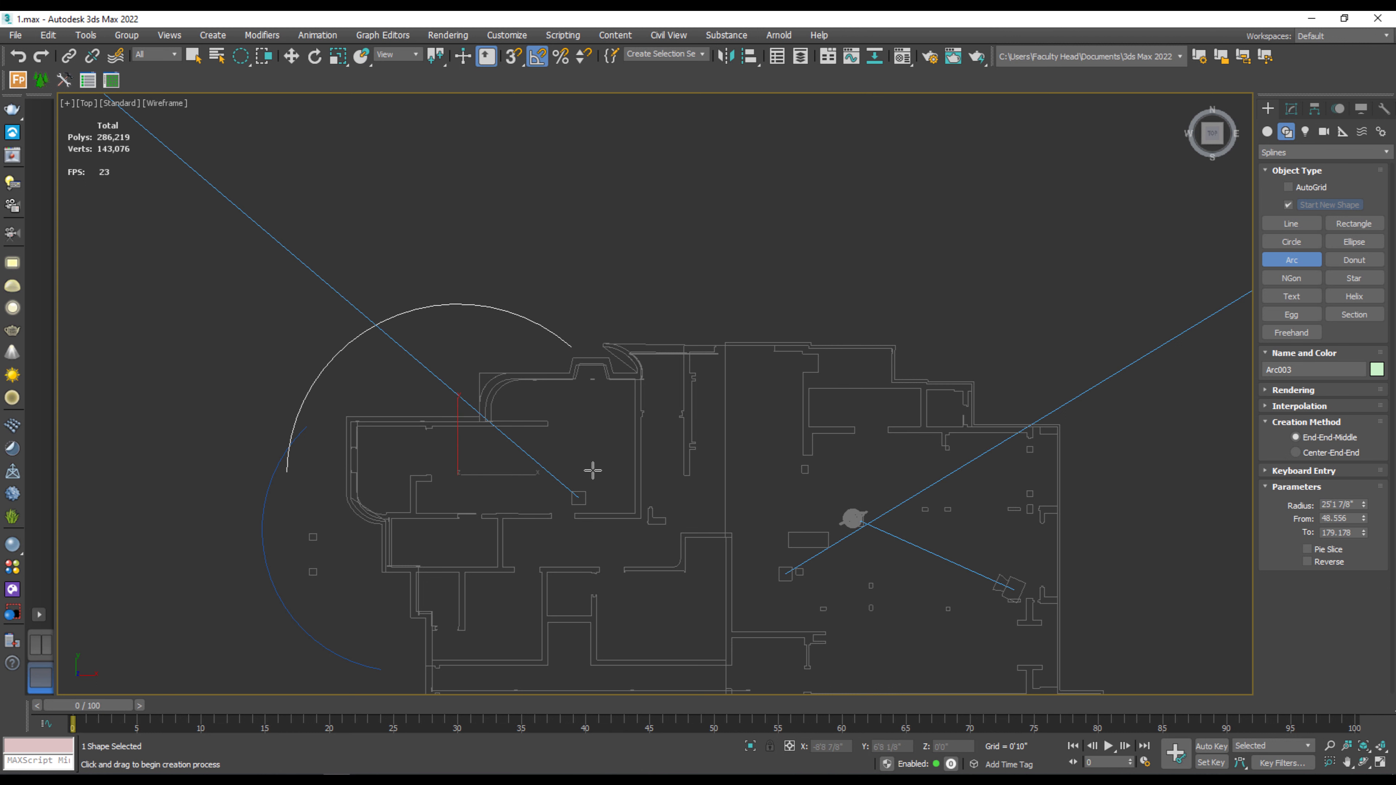
{"action": "middle_click_drag", "start_coordinate": [579, 487], "coordinate": [553, 385]}
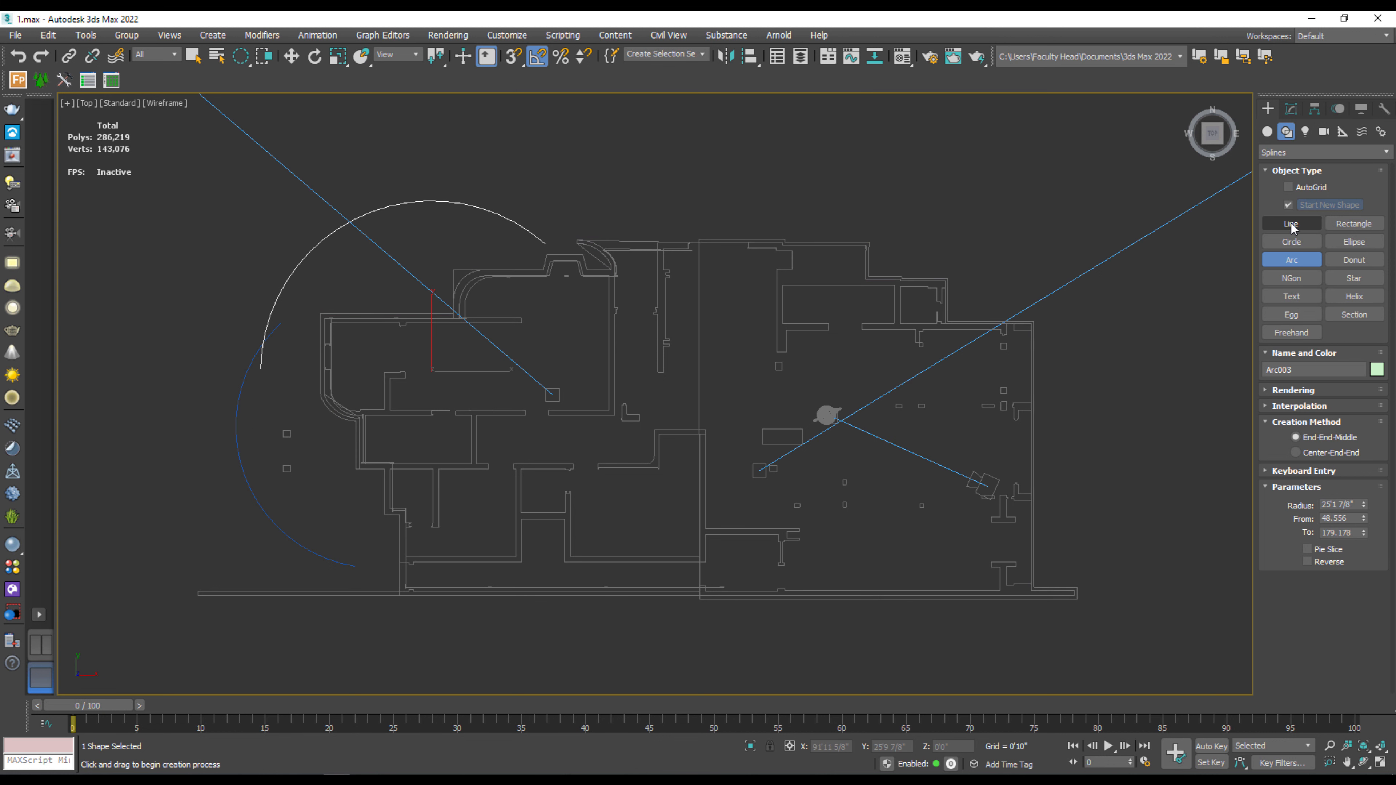
Step: In the Back view, draw a vertical arc of about 24'11" radius that rises from the ground over the house's west end
{"action": "key", "text": "l"}
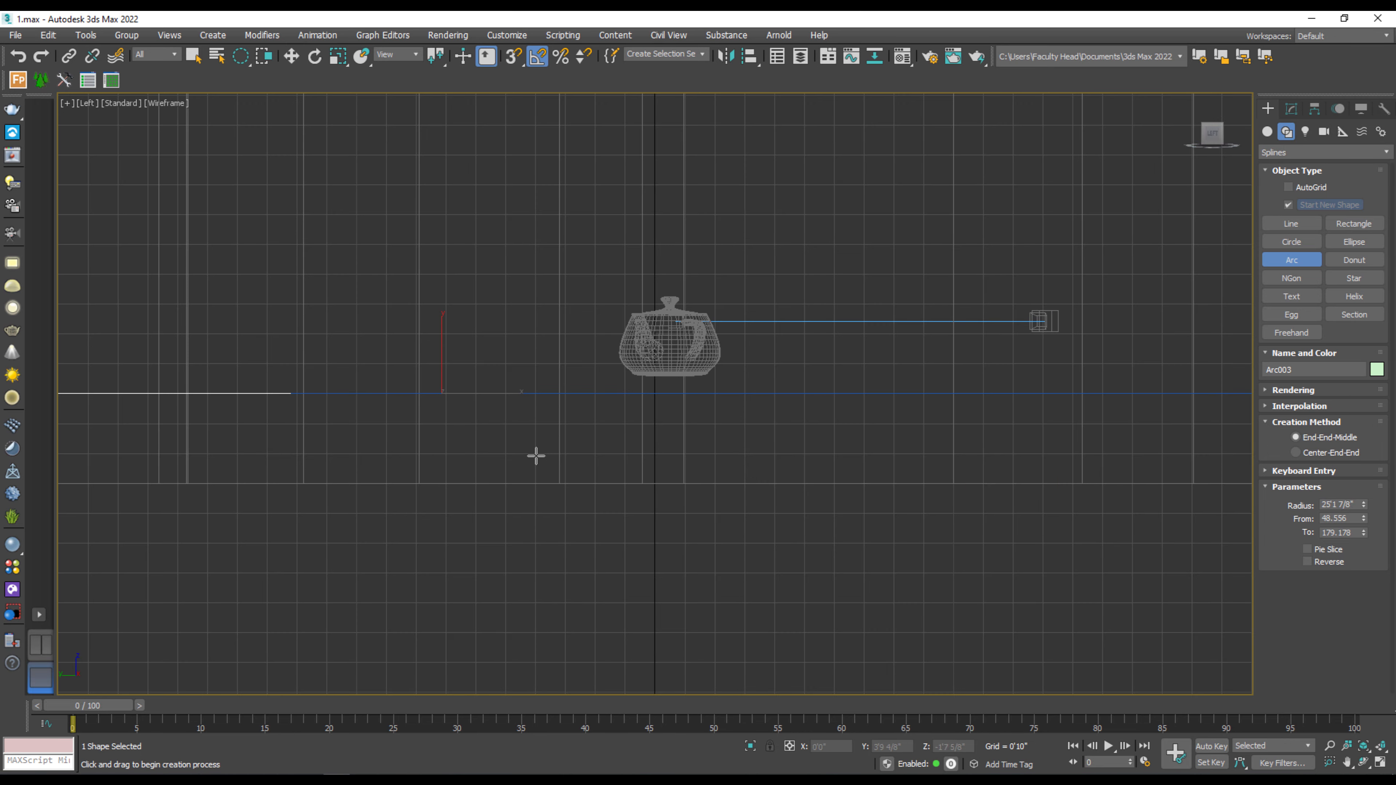
{"action": "scroll", "coordinate": [614, 464], "scroll_direction": "down", "scroll_amount": 10}
{"action": "middle_click_drag", "start_coordinate": [695, 479], "coordinate": [635, 480]}
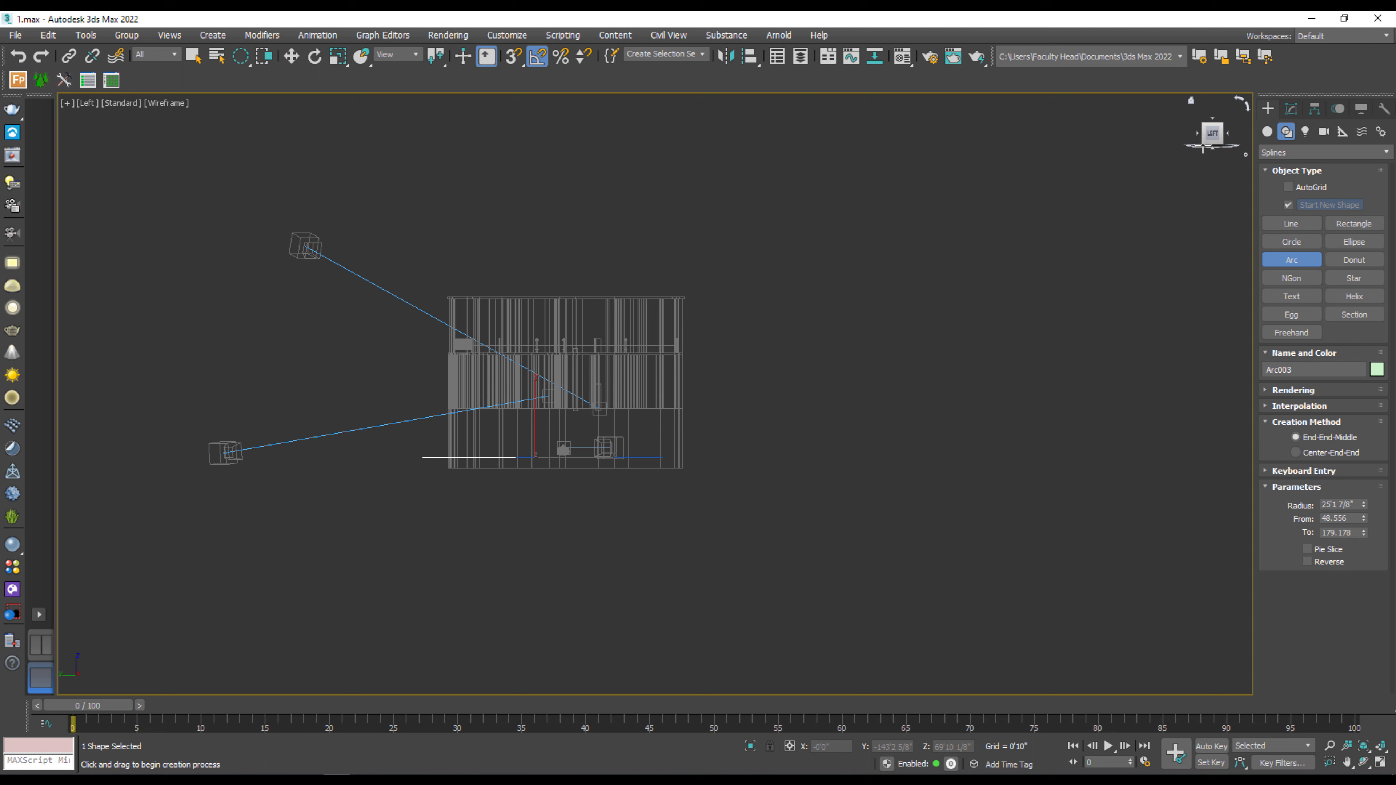
{"action": "left_click", "coordinate": [1199, 132]}
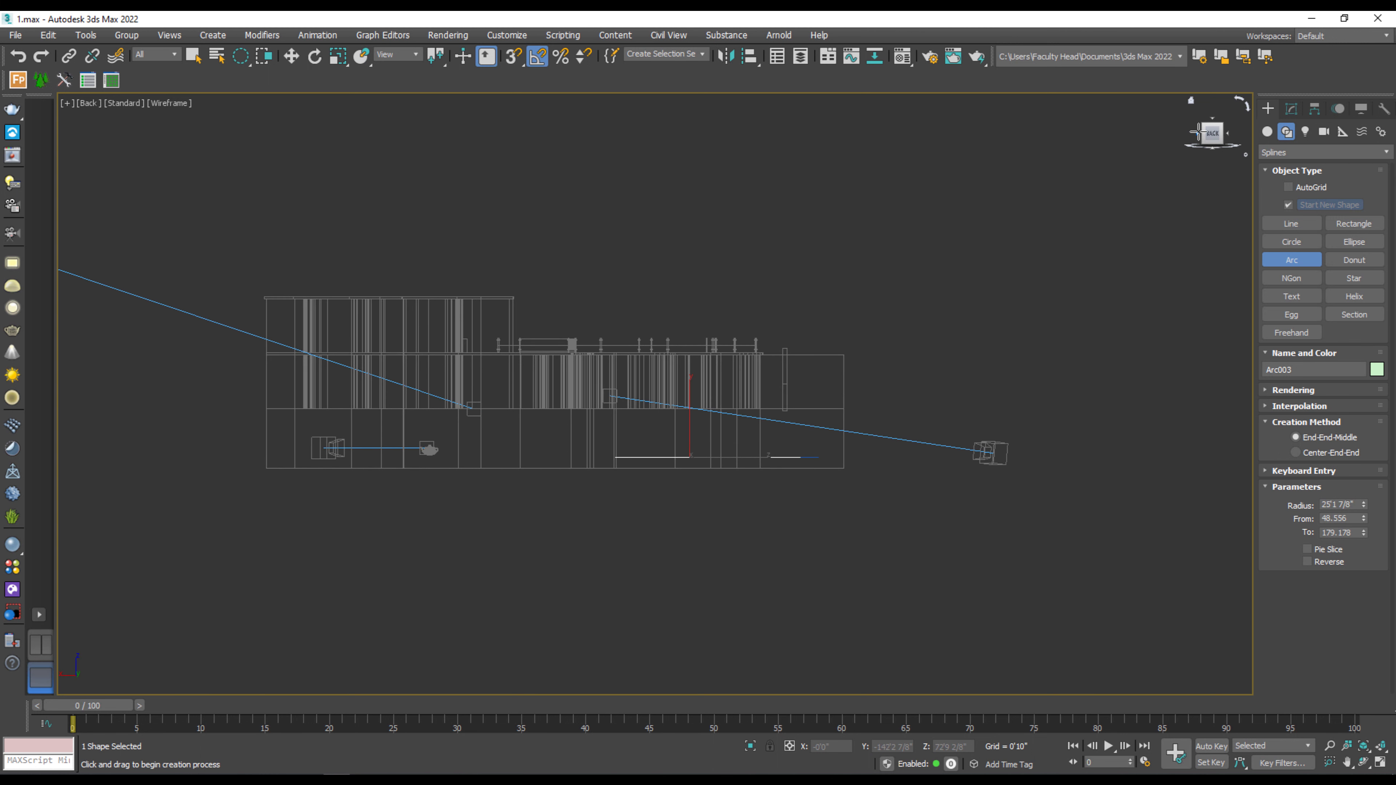
{"action": "middle_click_drag", "start_coordinate": [867, 451], "coordinate": [657, 536]}
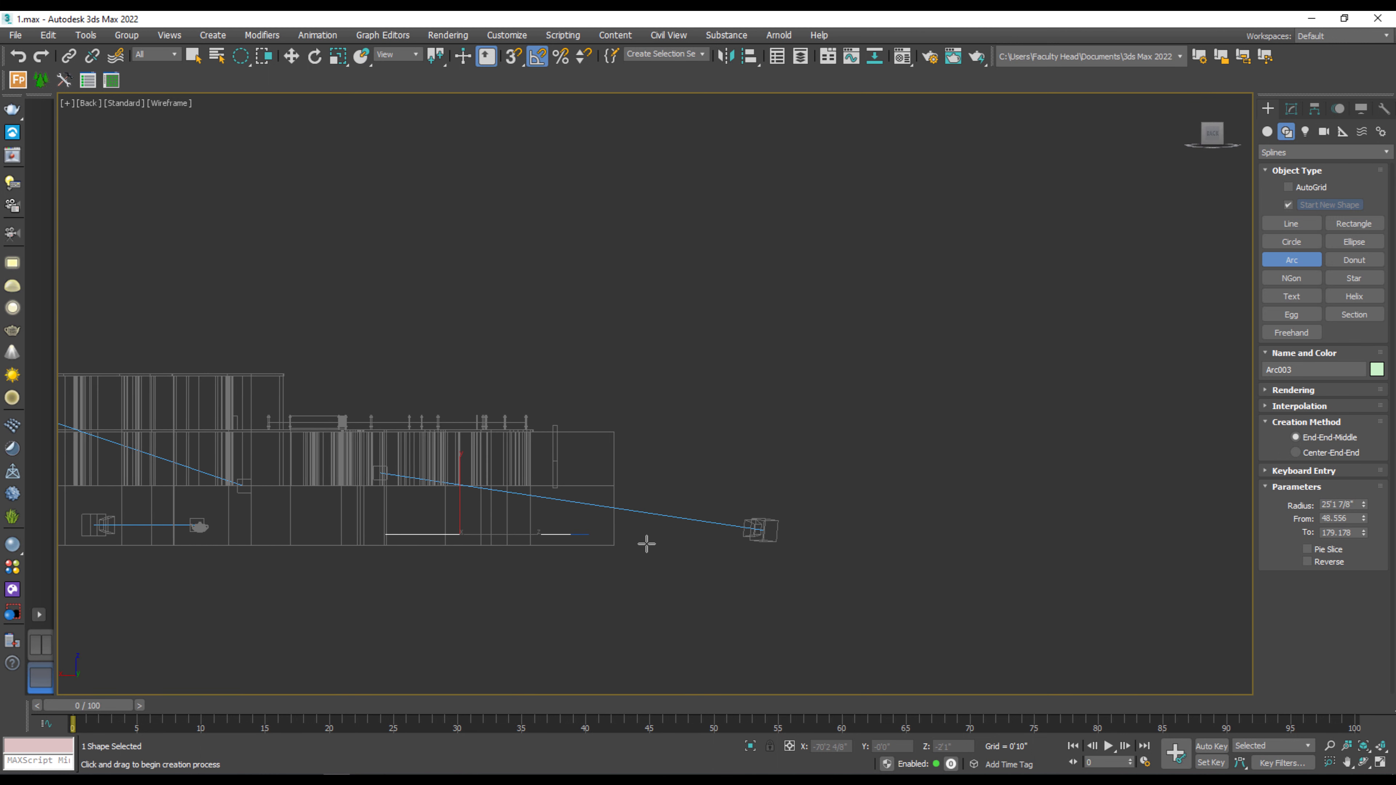
{"action": "left_click_drag", "start_coordinate": [636, 543], "coordinate": [515, 386]}
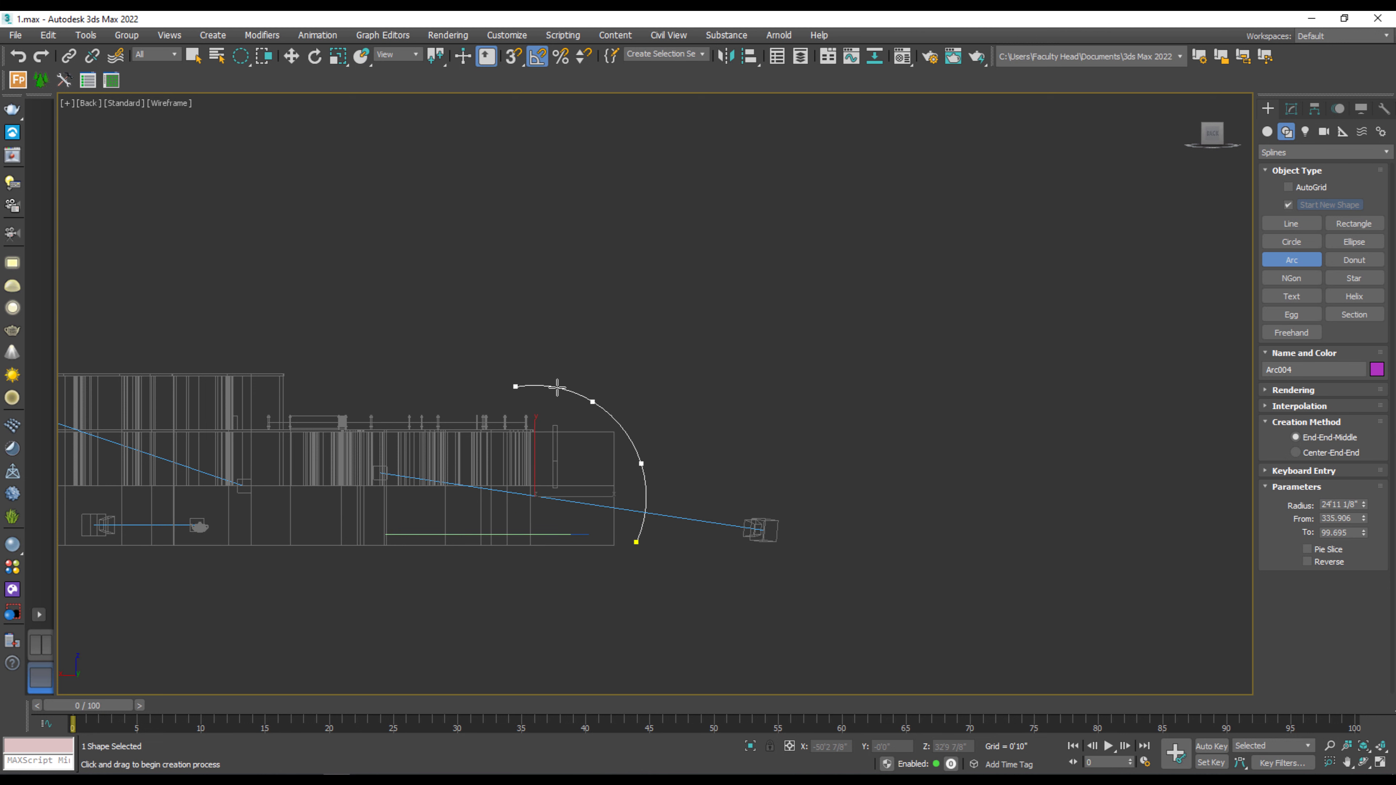
{"action": "left_click", "coordinate": [541, 390]}
{"action": "key", "text": "w"}
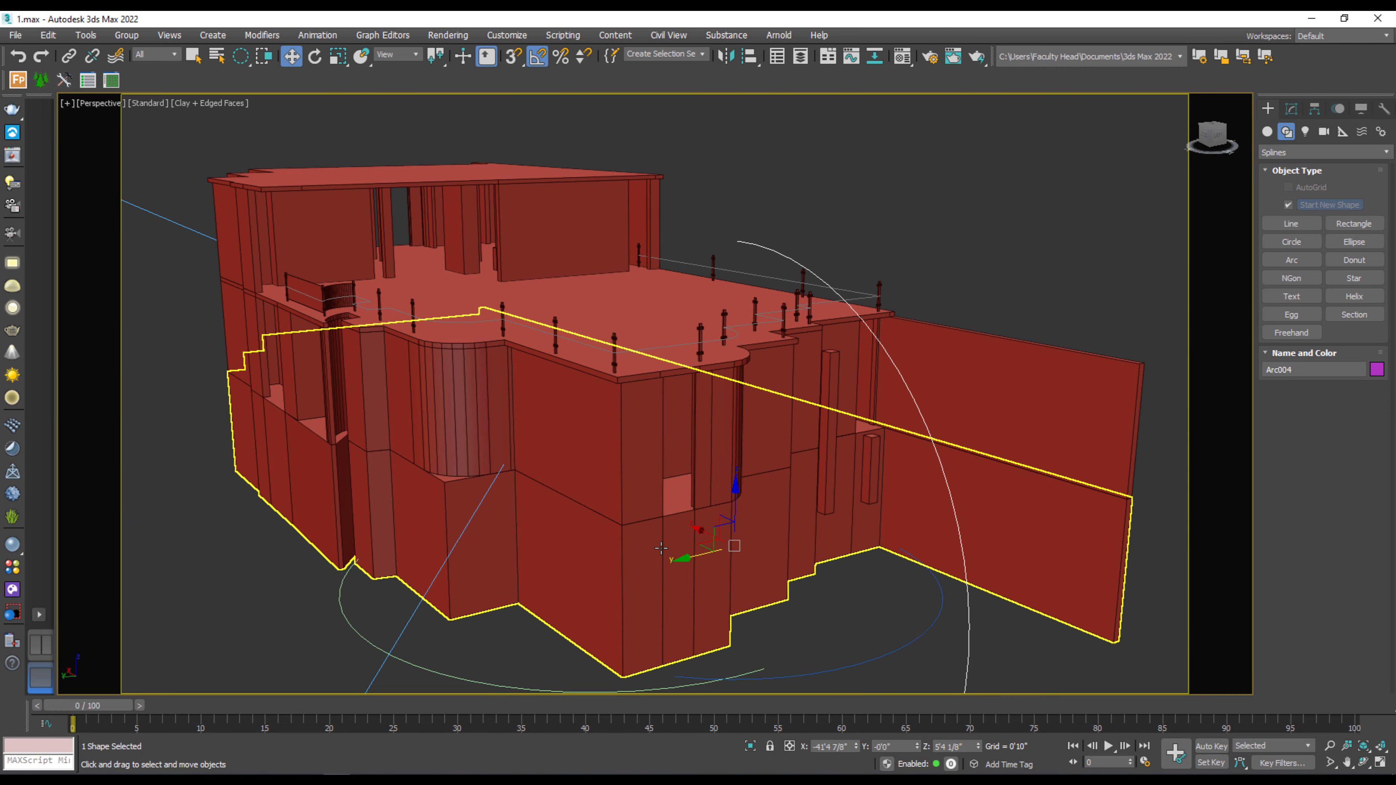
Step: Select the two horizontal arcs lying at ground level around the house
{"action": "scroll", "coordinate": [765, 601], "scroll_direction": "down", "scroll_amount": 2}
{"action": "mouse_move", "coordinate": [765, 602]}
{"action": "middle_mouse_down"}
{"action": "mouse_move", "coordinate": [759, 566]}
{"action": "mouse_move", "coordinate": [743, 598]}
{"action": "middle_mouse_up"}
{"action": "left_click", "coordinate": [672, 585]}
{"action": "left_click", "coordinate": [698, 574], "text": "ctrl"}
{"action": "key", "text": "q"}
{"action": "key", "text": "q"}
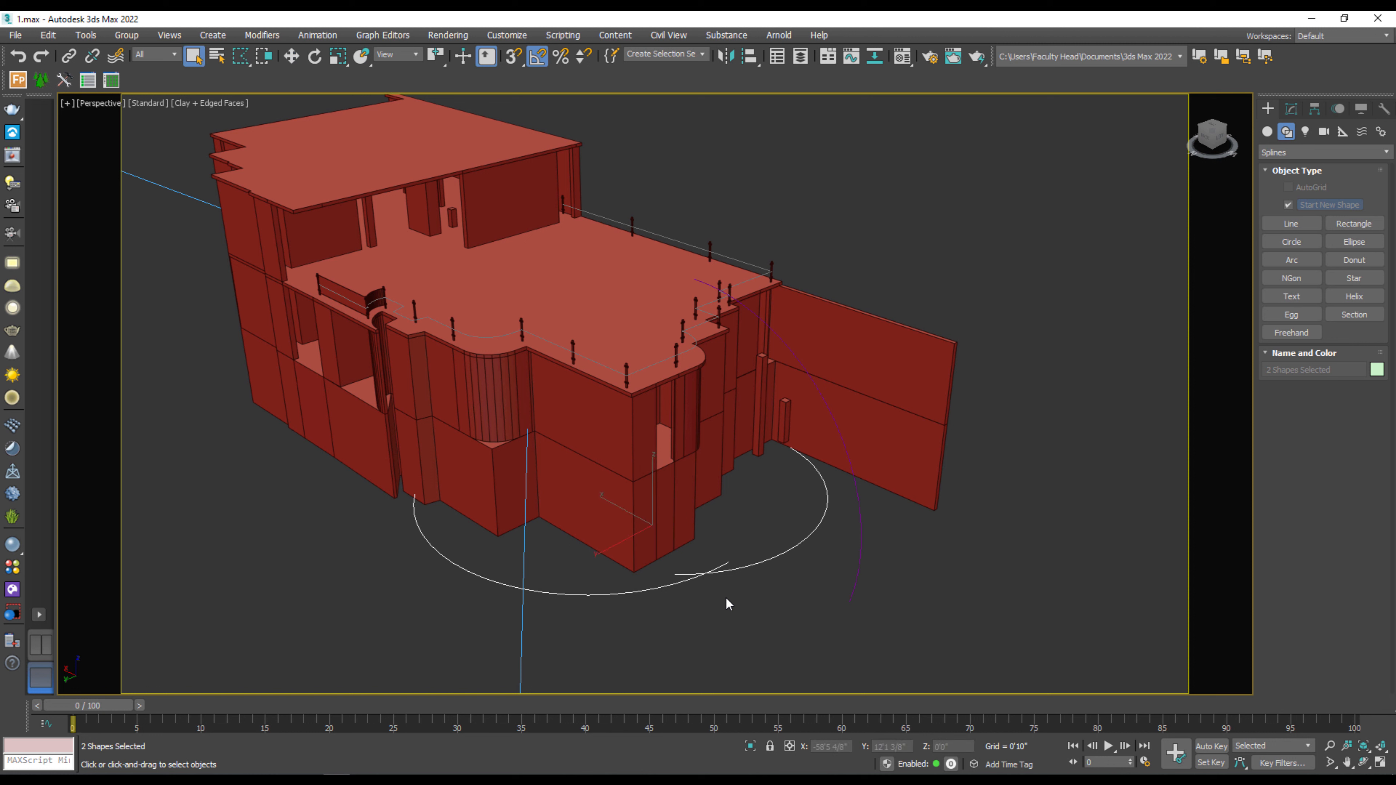
{"action": "key", "text": "q"}
{"action": "key", "text": "w"}
{"action": "left_click", "coordinate": [658, 498]}
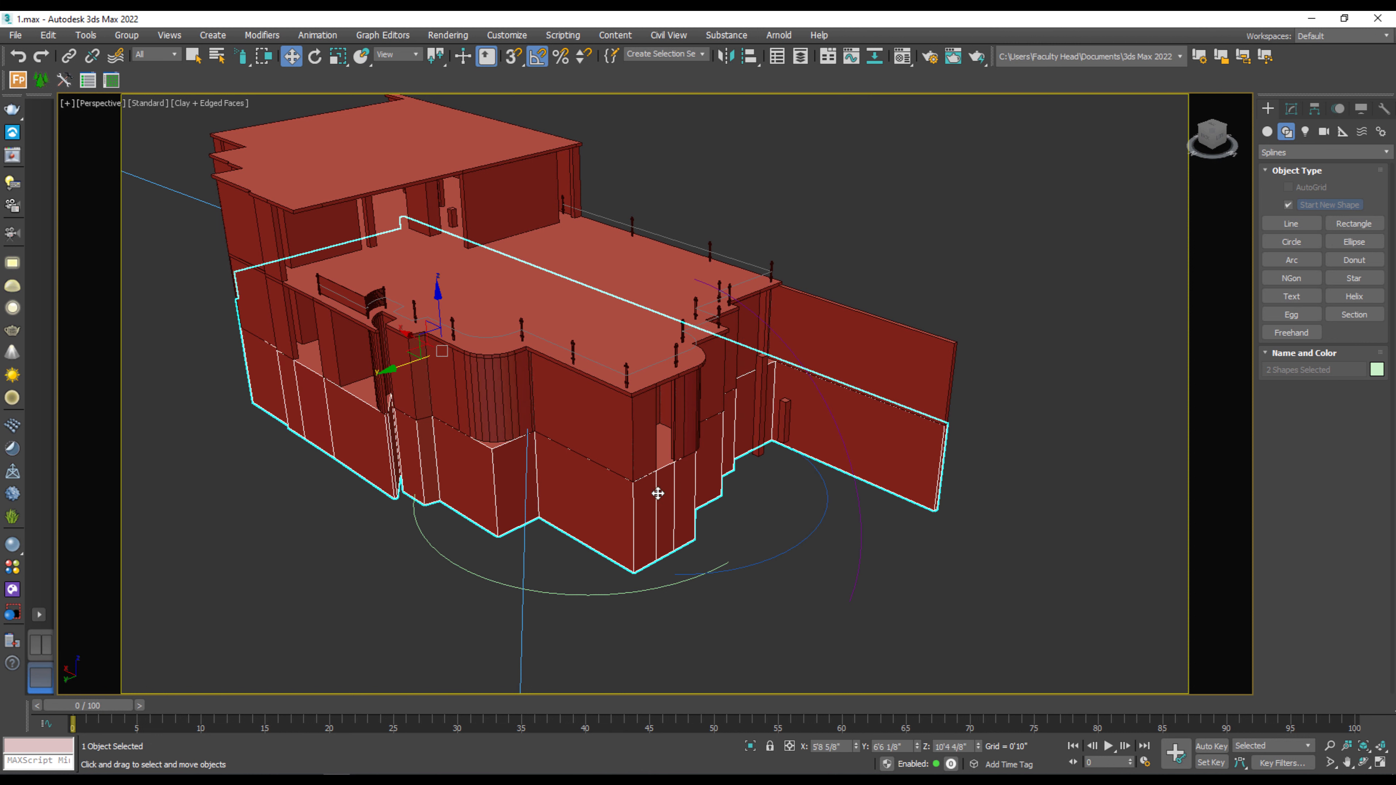
{"action": "key", "text": "ctrl+z"}
{"action": "key", "text": "ctrl+z"}
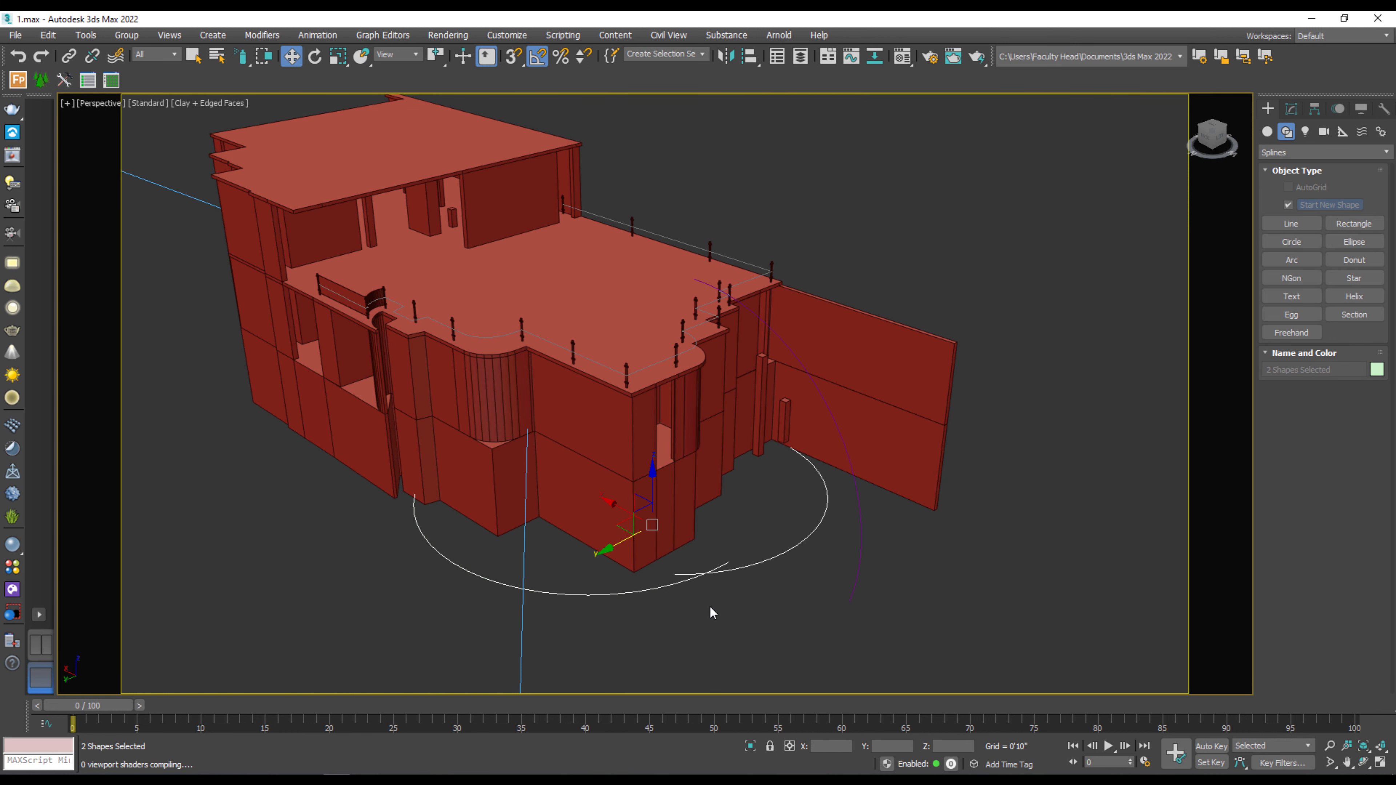
Step: Raise both selected ground arcs straight up to a height of about 15'3"
{"action": "key", "text": "q"}
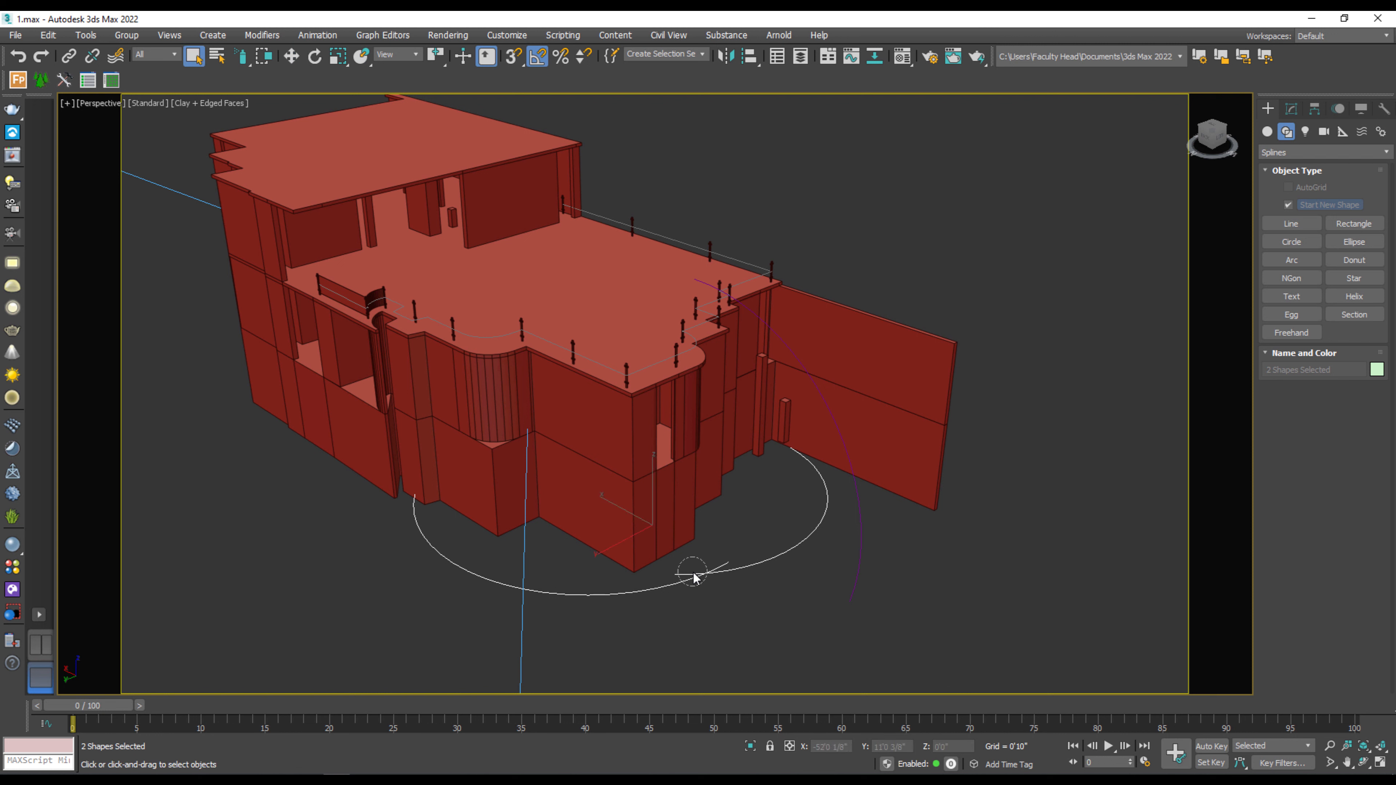
{"action": "key", "text": "w"}
{"action": "key", "text": "q"}
{"action": "key", "text": "q"}
{"action": "left_click_drag", "start_coordinate": [722, 602], "coordinate": [695, 574]}
{"action": "key", "text": "w"}
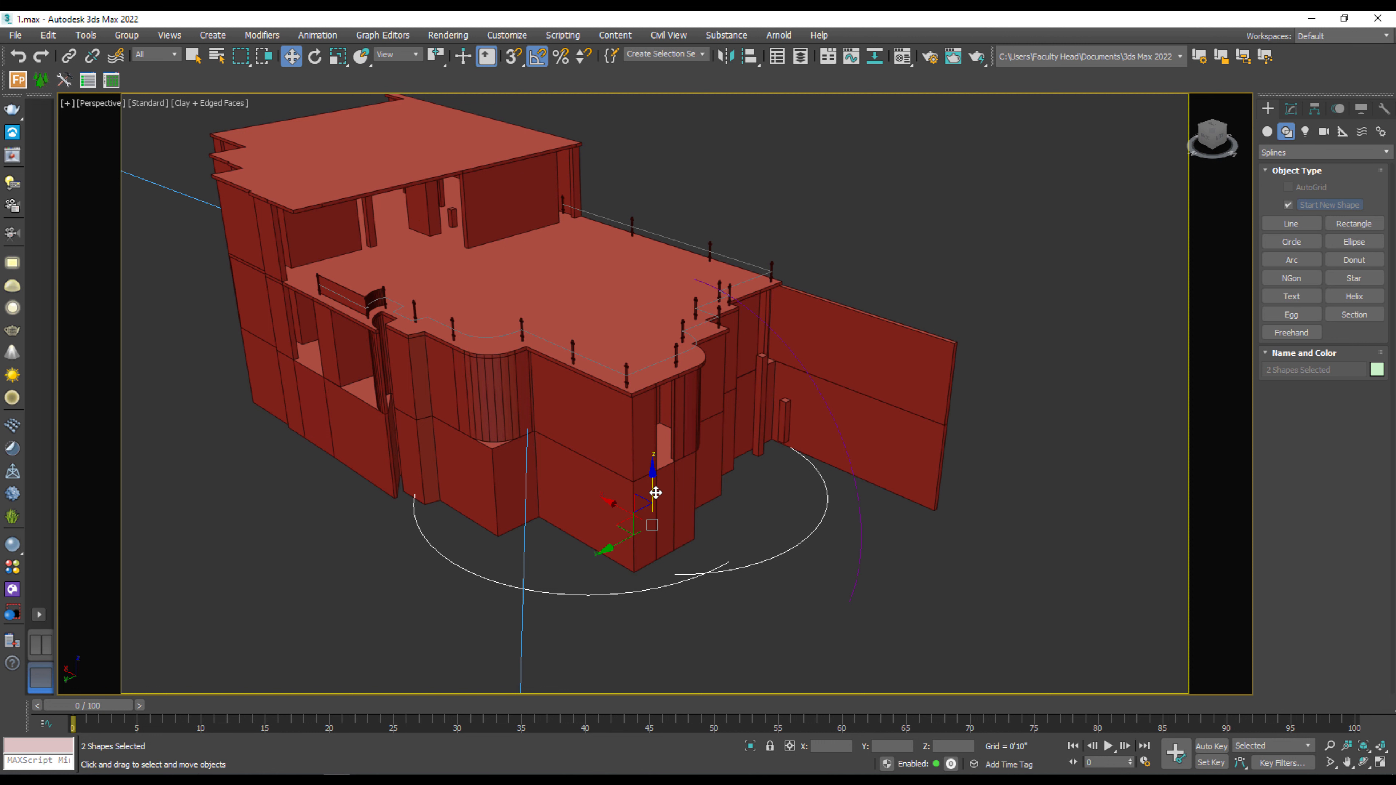
{"action": "left_click_drag", "start_coordinate": [658, 496], "coordinate": [662, 385]}
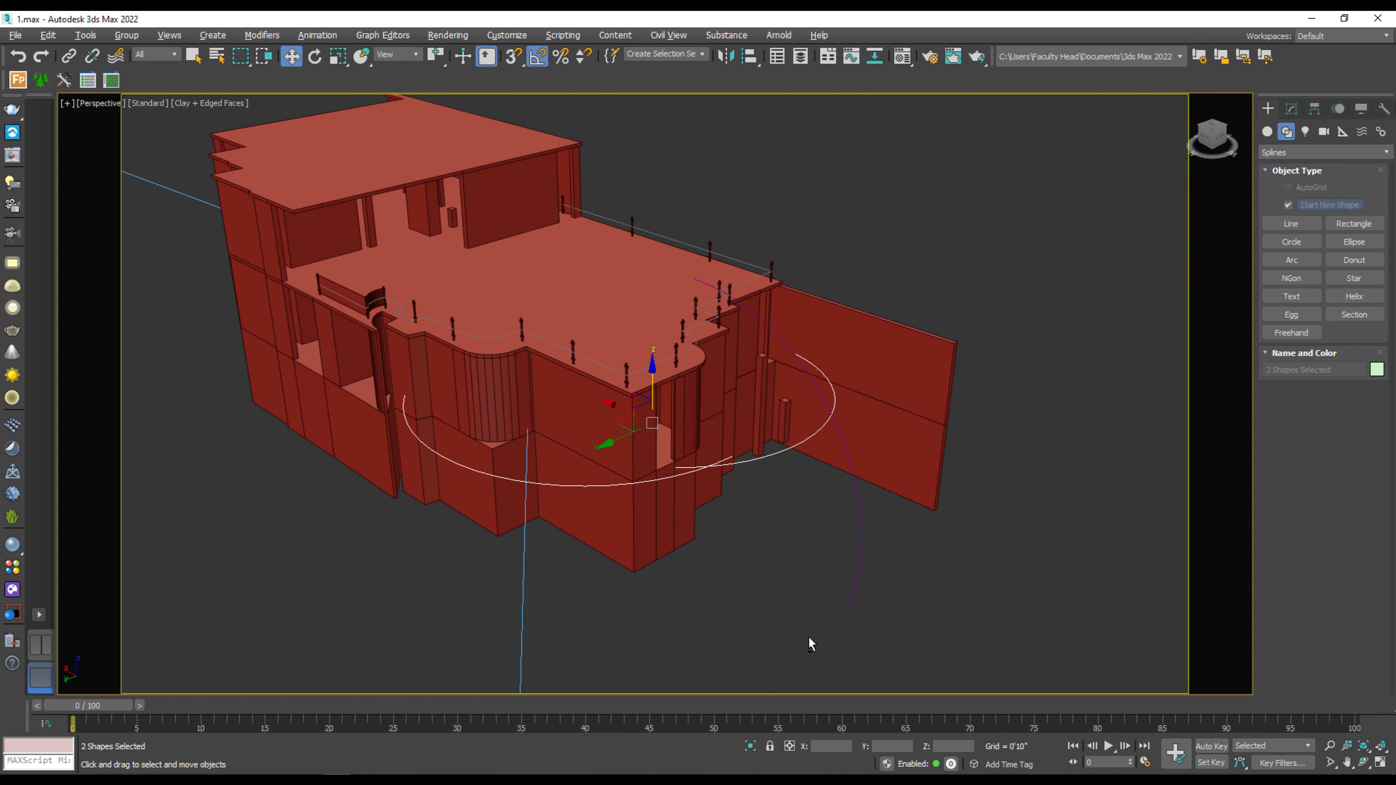
Step: Convert the 20'10" radius arc at the house's west end to an editable spline
{"action": "middle_click_drag", "start_coordinate": [807, 638], "coordinate": [713, 602], "text": "alt"}
{"action": "left_click", "coordinate": [713, 602]}
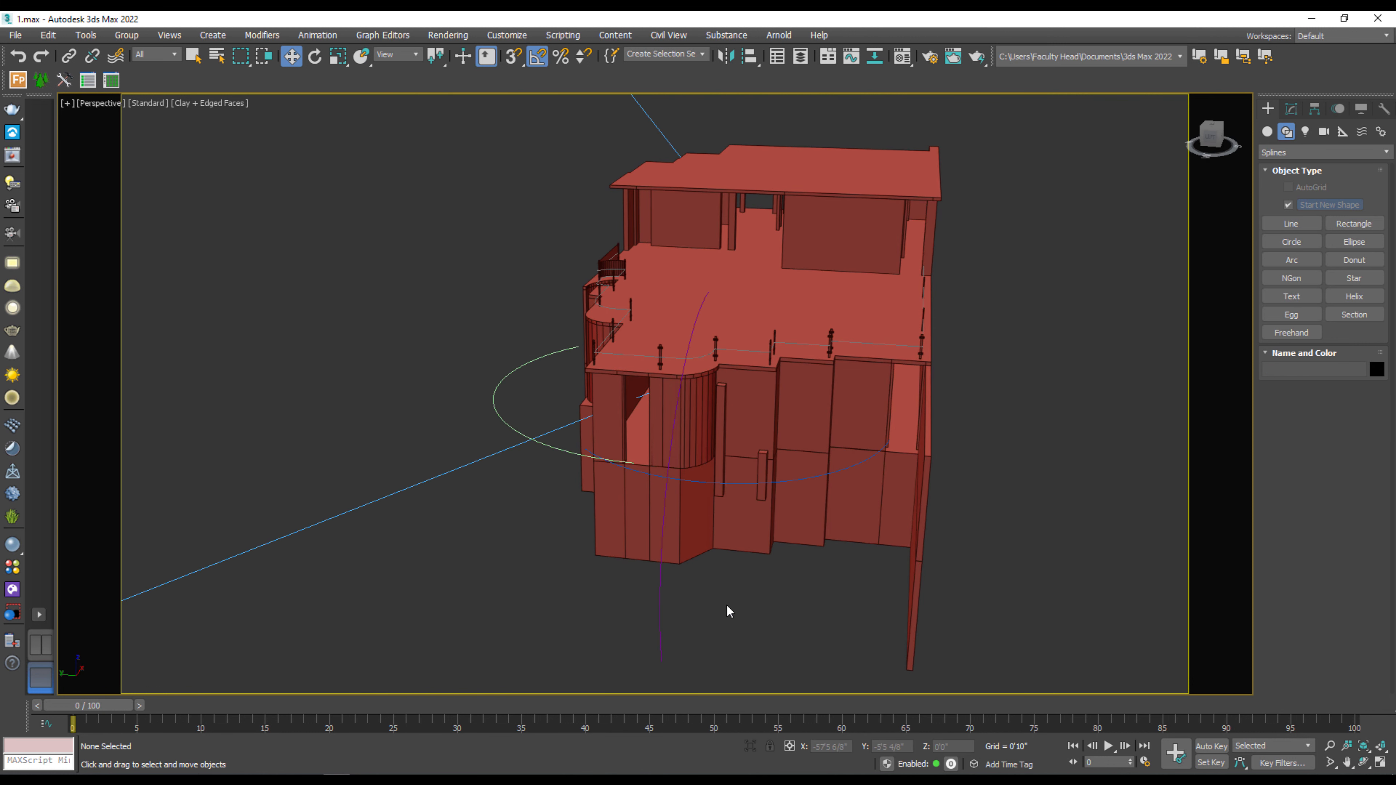
{"action": "left_click", "coordinate": [800, 476]}
{"action": "scroll", "coordinate": [830, 513], "scroll_direction": "up", "scroll_amount": 4}
{"action": "middle_click_drag", "start_coordinate": [830, 512], "coordinate": [803, 564], "text": "alt"}
{"action": "scroll", "coordinate": [826, 560], "scroll_direction": "down", "scroll_amount": 3}
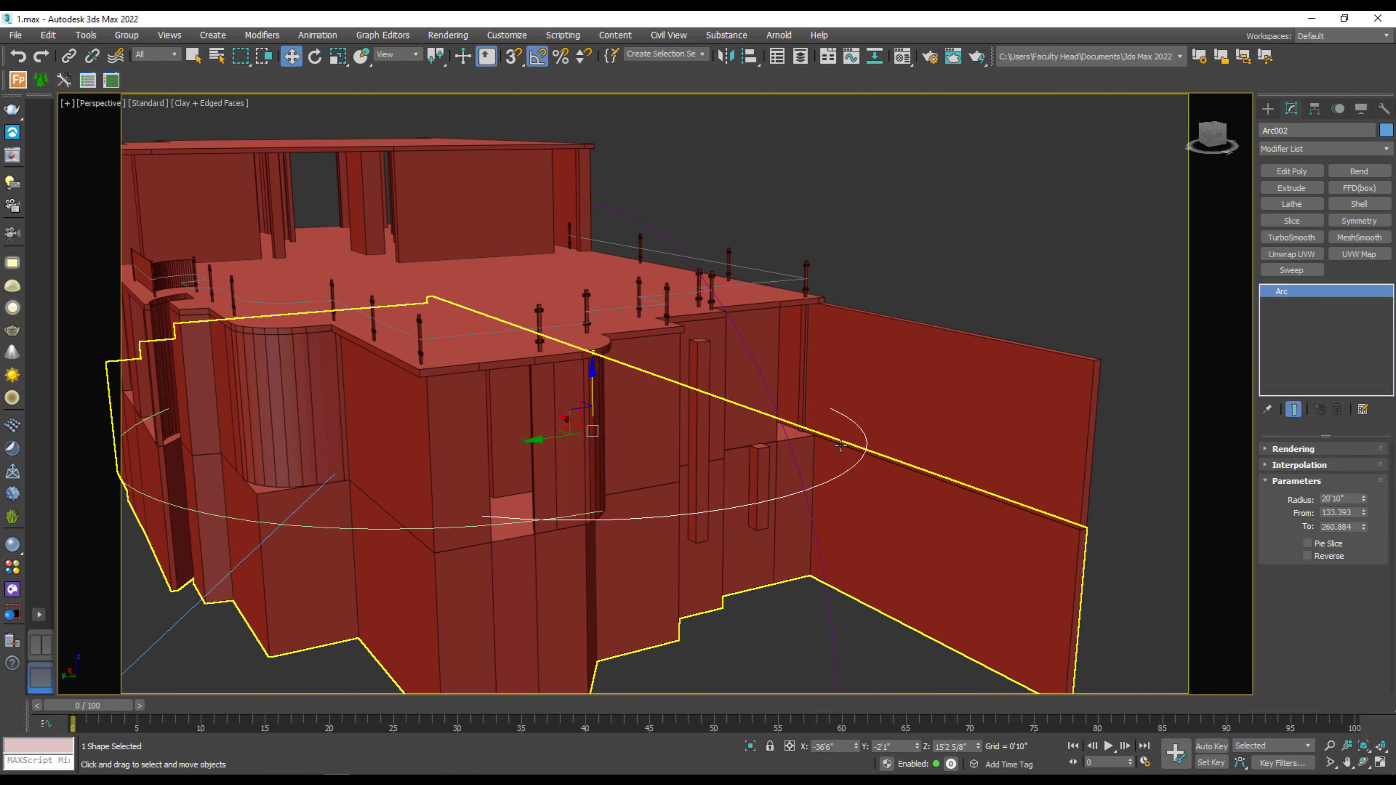
{"action": "right_click", "coordinate": [839, 421]}
{"action": "mouse_move", "coordinate": [904, 572]}
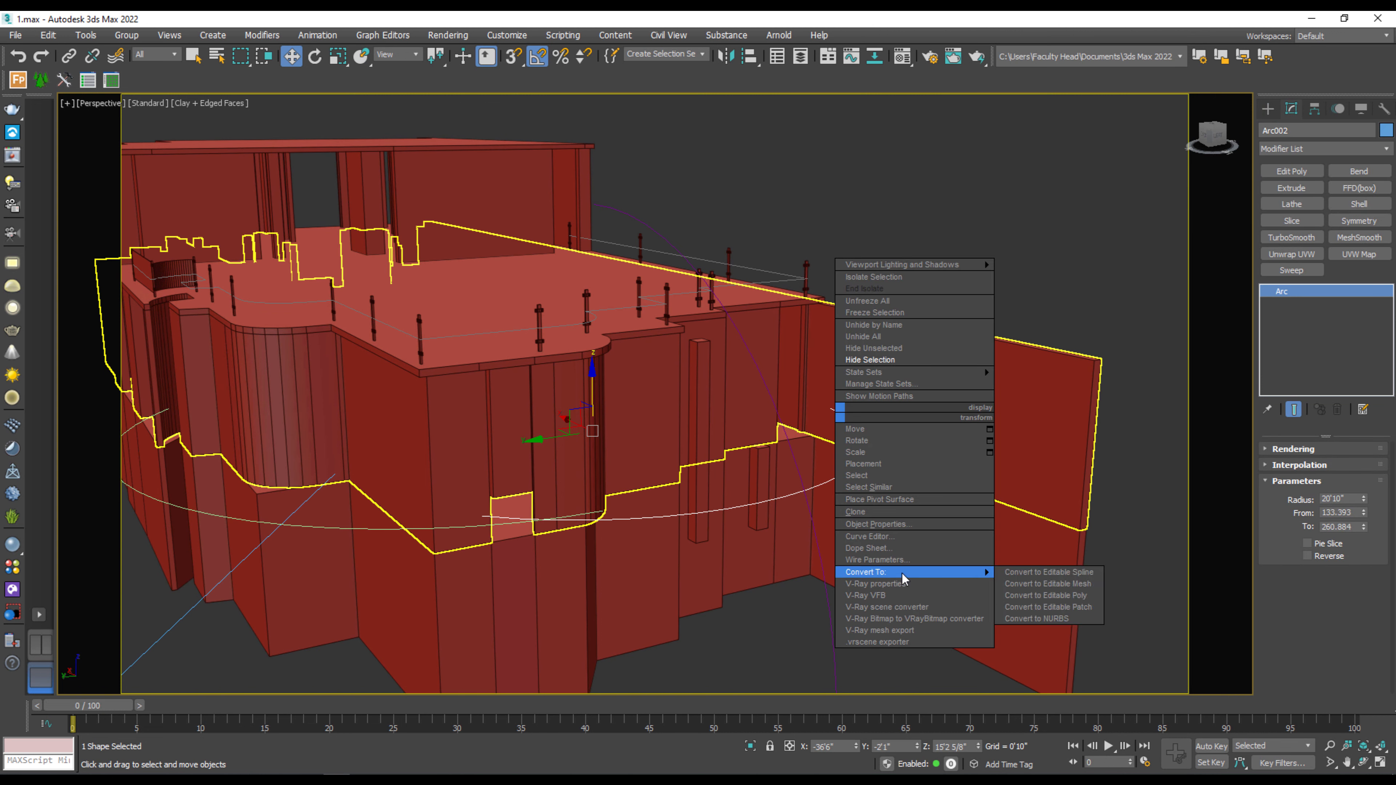
{"action": "left_click", "coordinate": [1039, 576]}
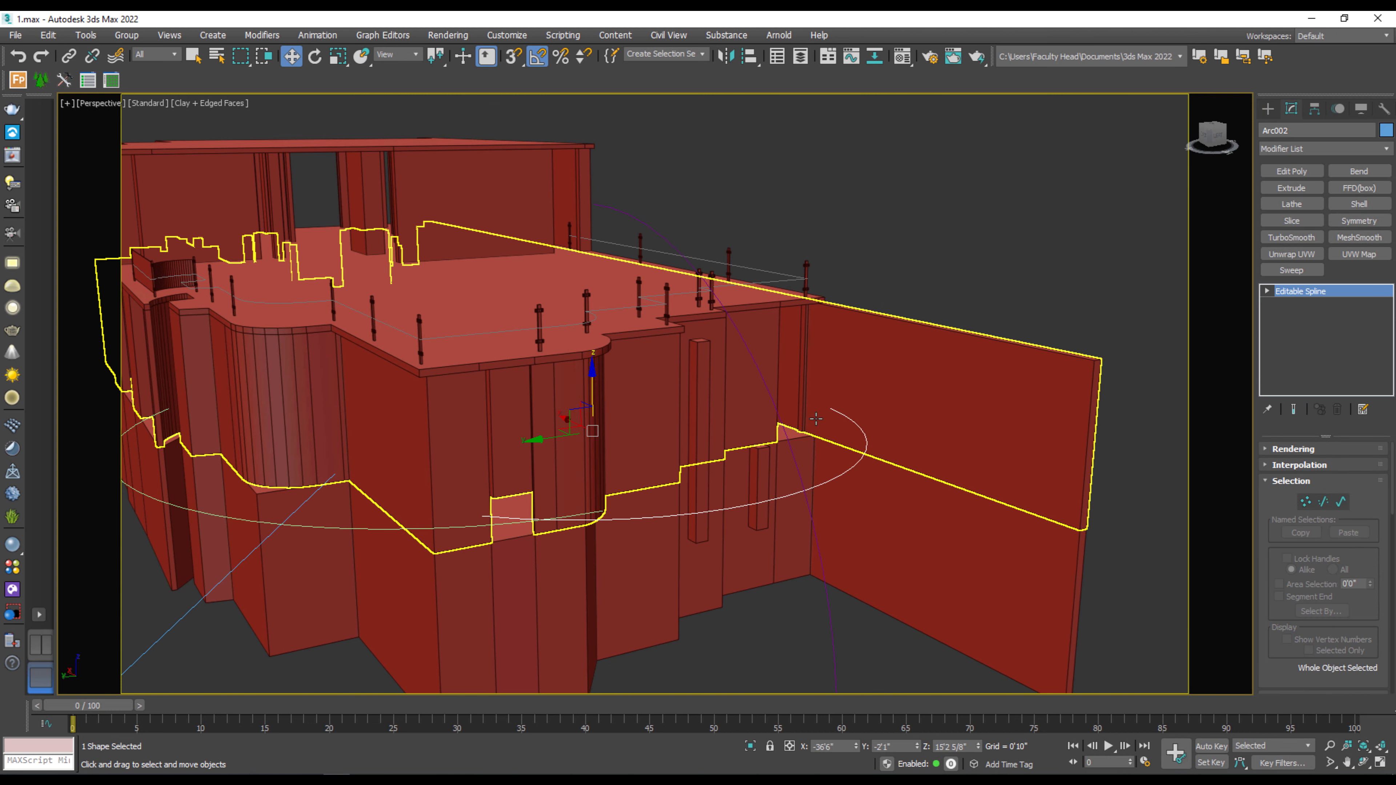
Step: Lower the west-end spline's last vertex near the long wall, and lower its third vertex to a height of about 11'9"
{"action": "left_click", "coordinate": [831, 407]}
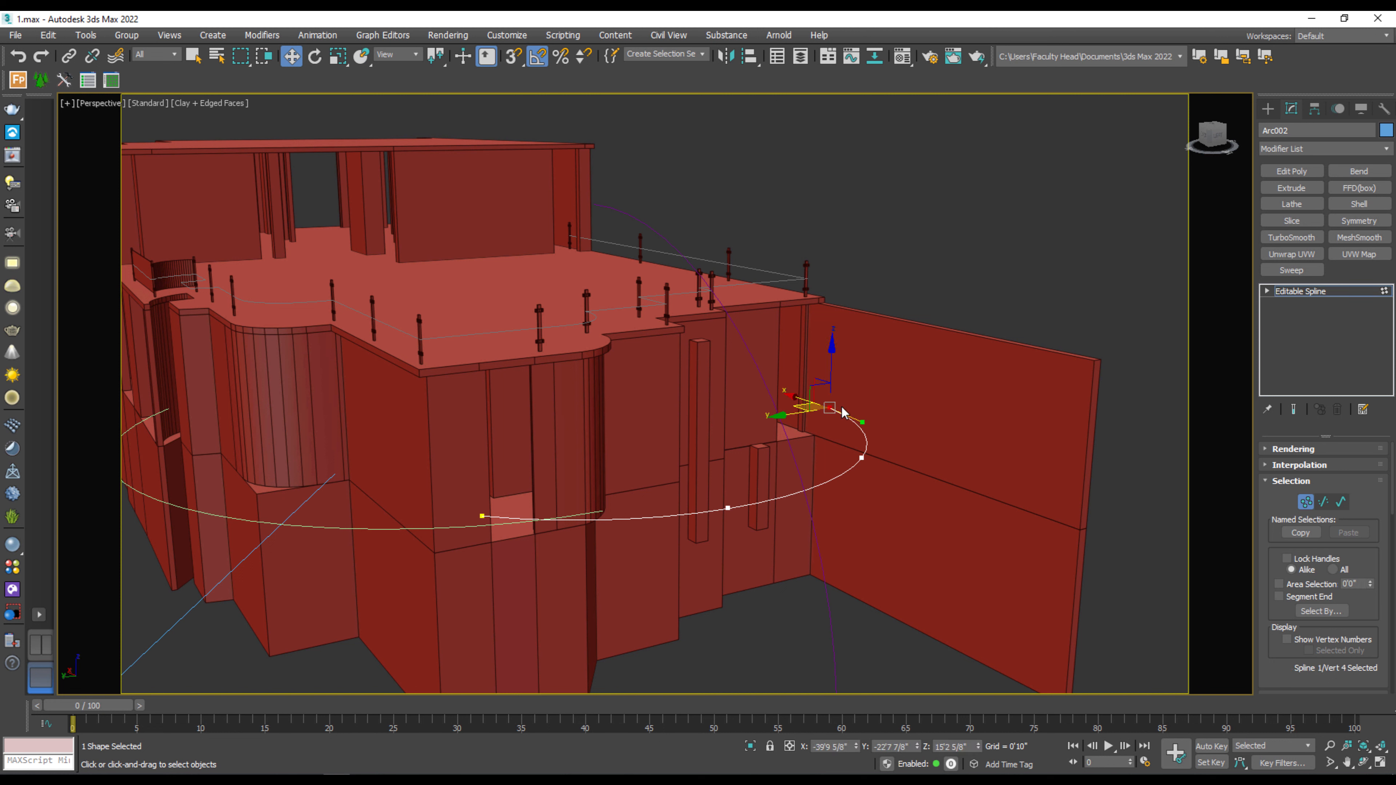
{"action": "left_click_drag", "start_coordinate": [831, 405], "coordinate": [845, 457]}
{"action": "left_click", "coordinate": [863, 458]}
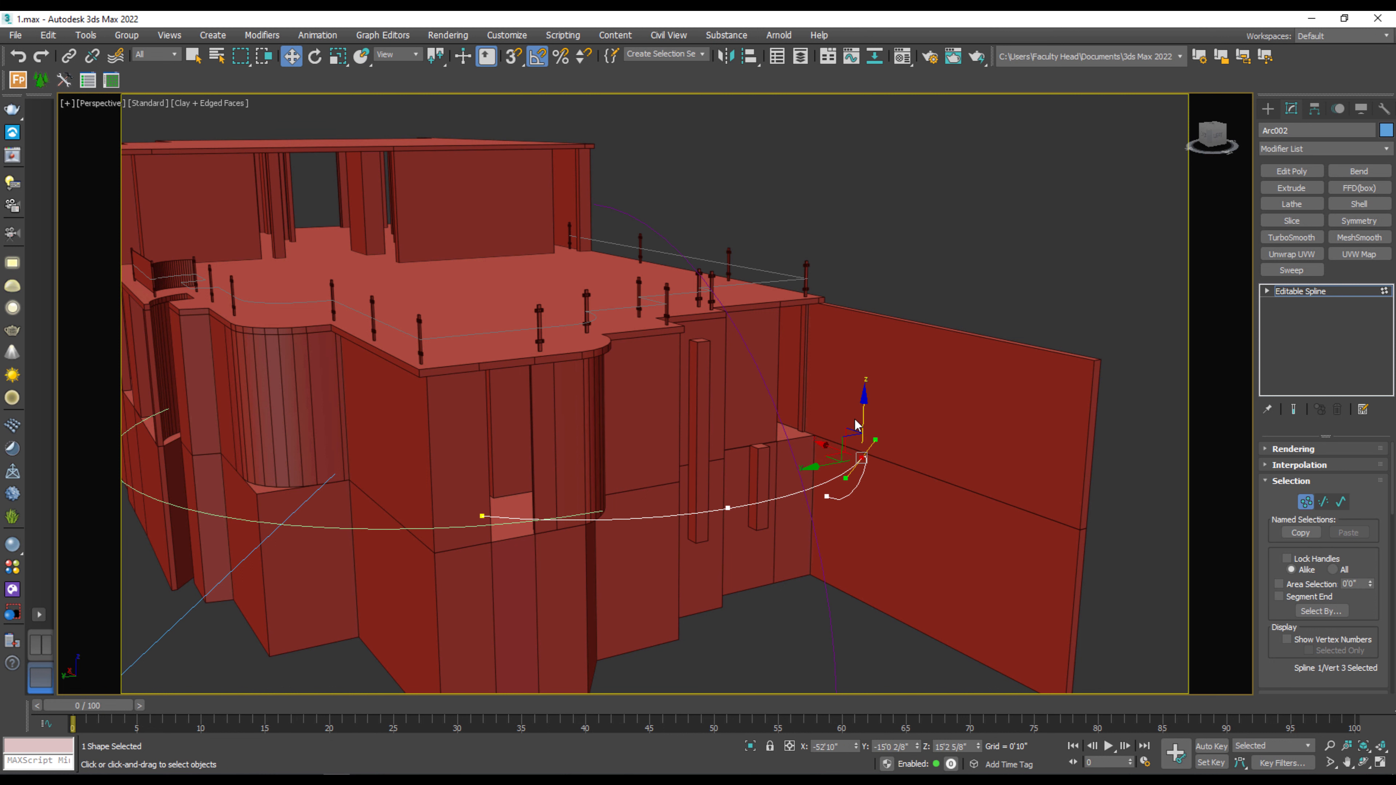
{"action": "left_click_drag", "start_coordinate": [863, 406], "coordinate": [865, 458]}
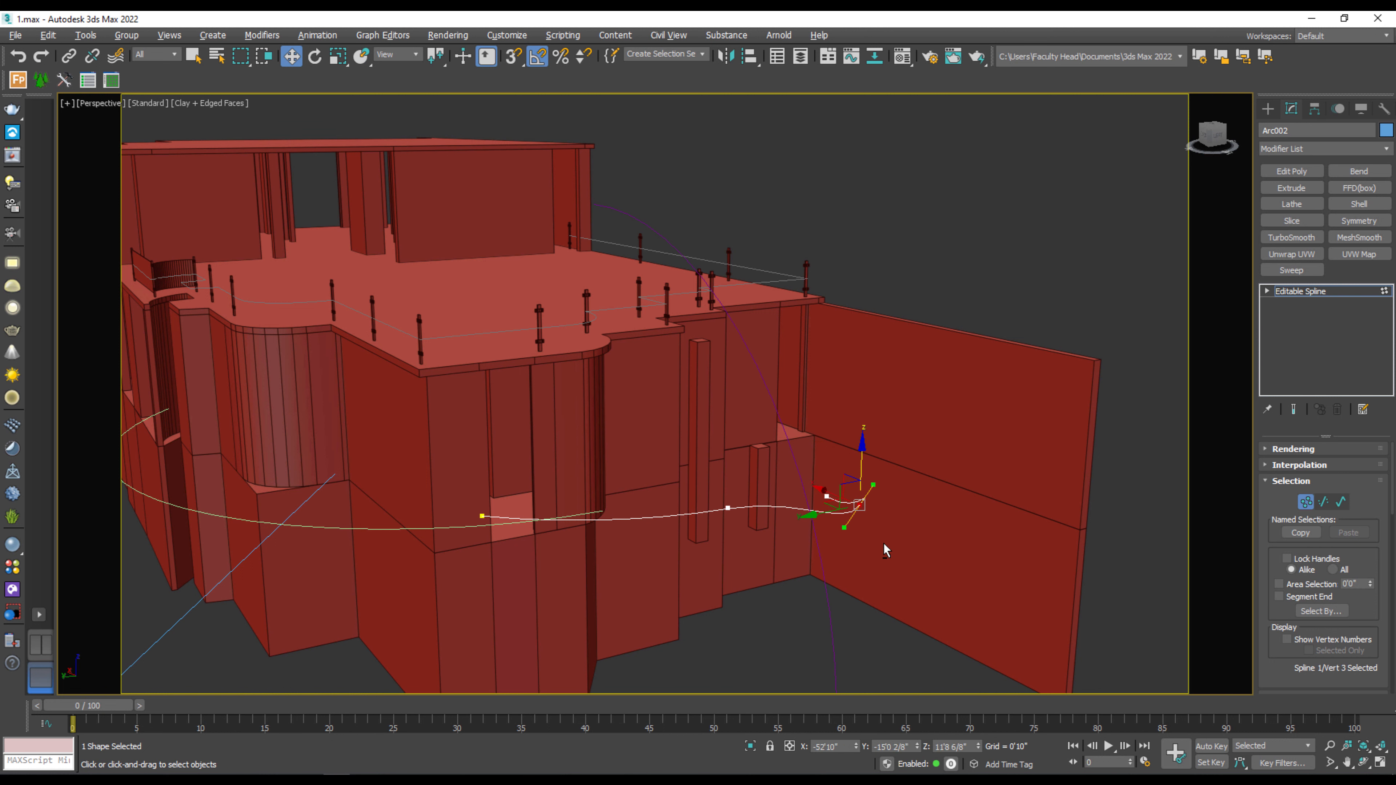
Step: Raise the west-end spline's second vertex to about 18'5" and its first vertex to about 19'5"
{"action": "middle_click_drag", "start_coordinate": [884, 550], "coordinate": [818, 569], "text": "alt"}
{"action": "middle_click_drag", "start_coordinate": [884, 514], "coordinate": [682, 480], "text": "alt"}
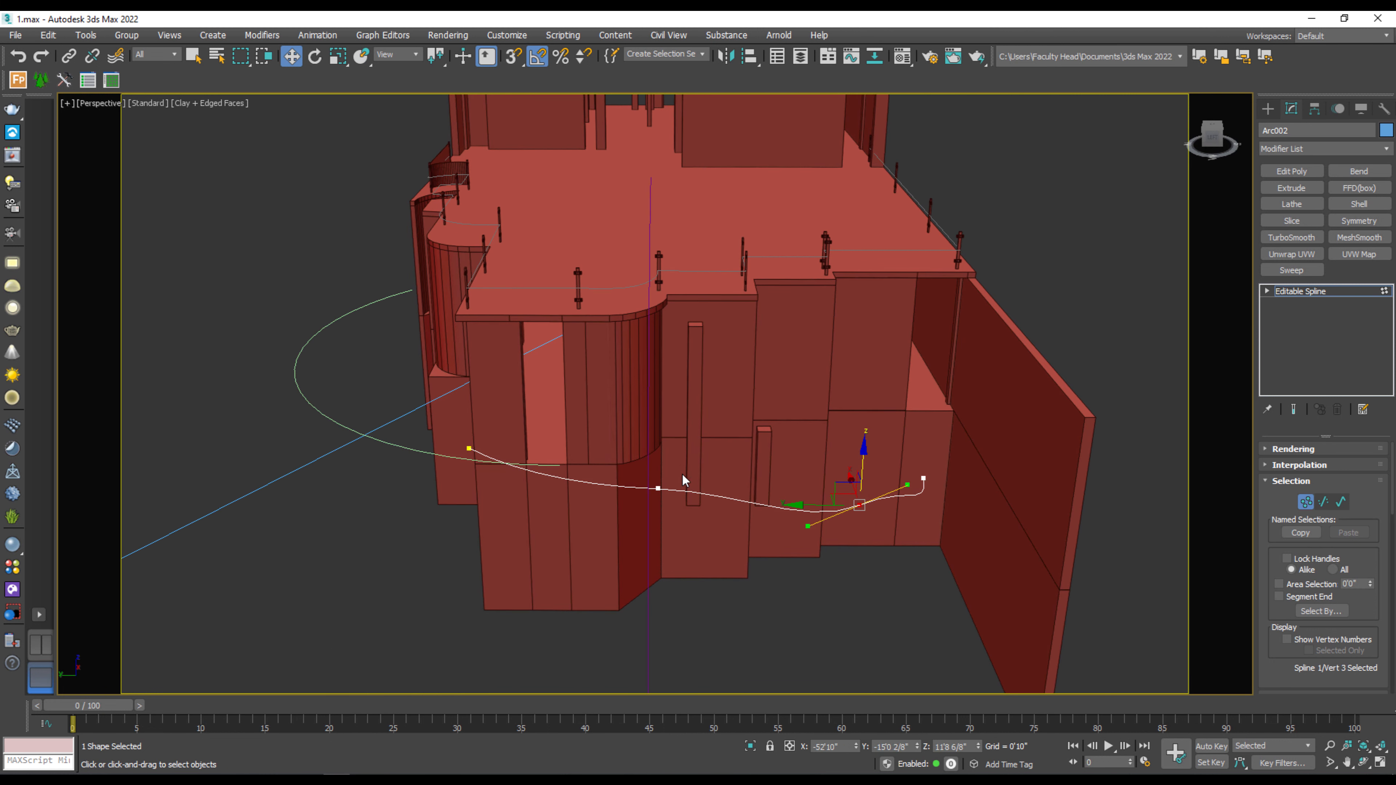
{"action": "left_click", "coordinate": [658, 488]}
{"action": "left_click_drag", "start_coordinate": [660, 440], "coordinate": [660, 397]}
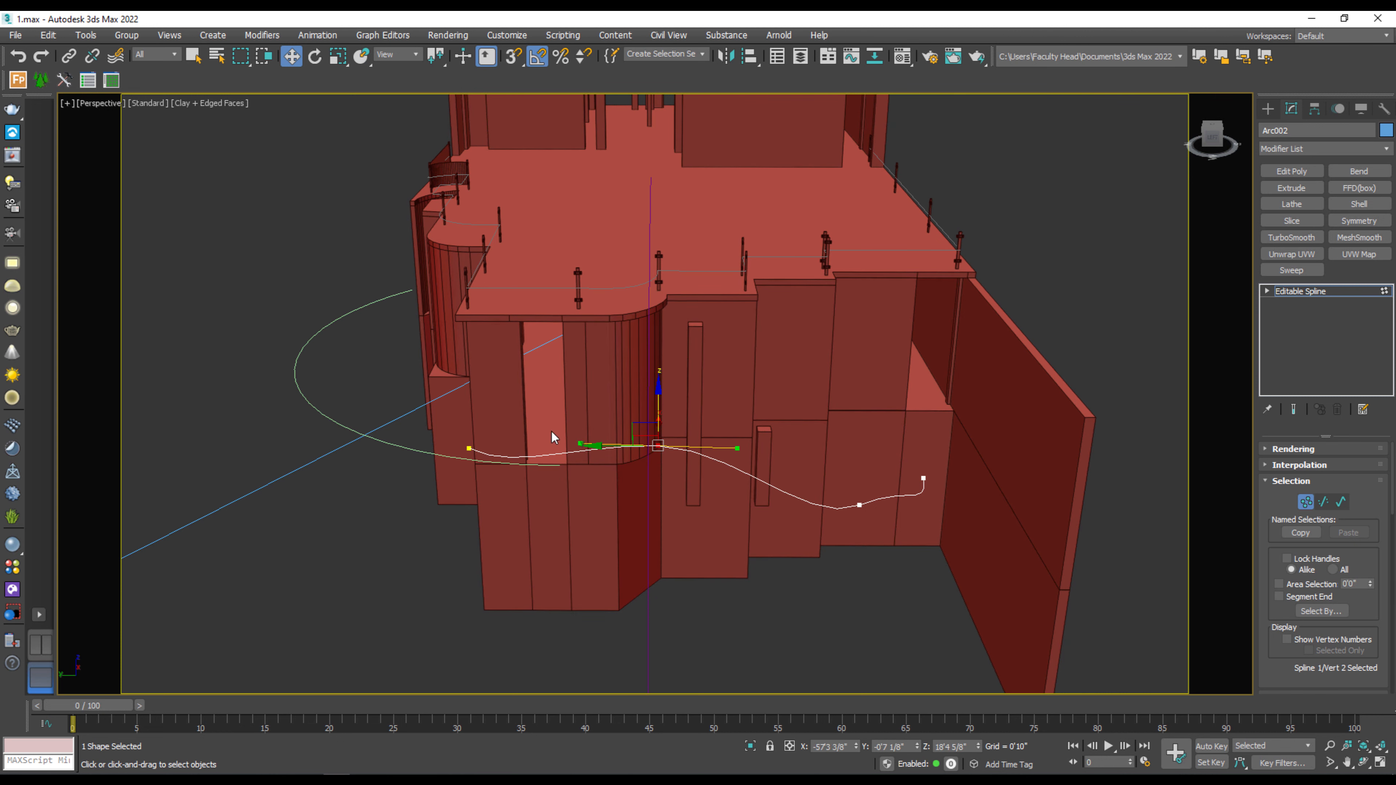
{"action": "left_click", "coordinate": [469, 448]}
{"action": "left_click_drag", "start_coordinate": [470, 409], "coordinate": [466, 355]}
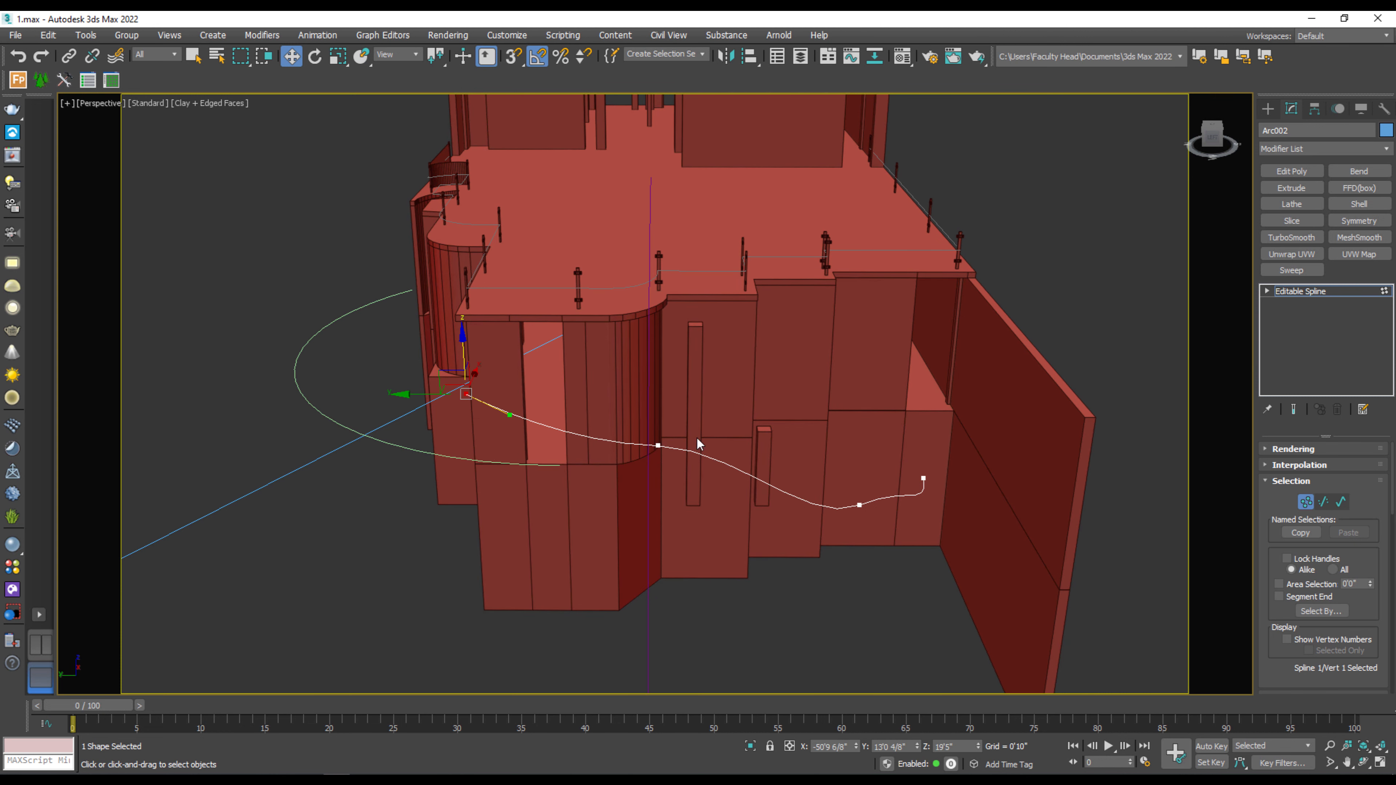
Step: Reshape the west-end spline's curve near the long wall and lift the second vertex's tangent handle toward the first vertex
{"action": "left_click", "coordinate": [859, 505]}
{"action": "scroll", "coordinate": [845, 552], "scroll_direction": "up", "scroll_amount": 5}
{"action": "middle_click_drag", "start_coordinate": [844, 552], "coordinate": [881, 550], "text": "alt"}
{"action": "left_click_drag", "start_coordinate": [725, 621], "coordinate": [738, 471]}
{"action": "scroll", "coordinate": [736, 492], "scroll_direction": "down", "scroll_amount": 3}
{"action": "scroll", "coordinate": [735, 485], "scroll_direction": "down", "scroll_amount": 3}
{"action": "middle_click_drag", "start_coordinate": [734, 486], "coordinate": [749, 555], "text": "alt"}
{"action": "left_click_drag", "start_coordinate": [600, 411], "coordinate": [538, 481]}
{"action": "left_click_drag", "start_coordinate": [470, 444], "coordinate": [474, 413]}
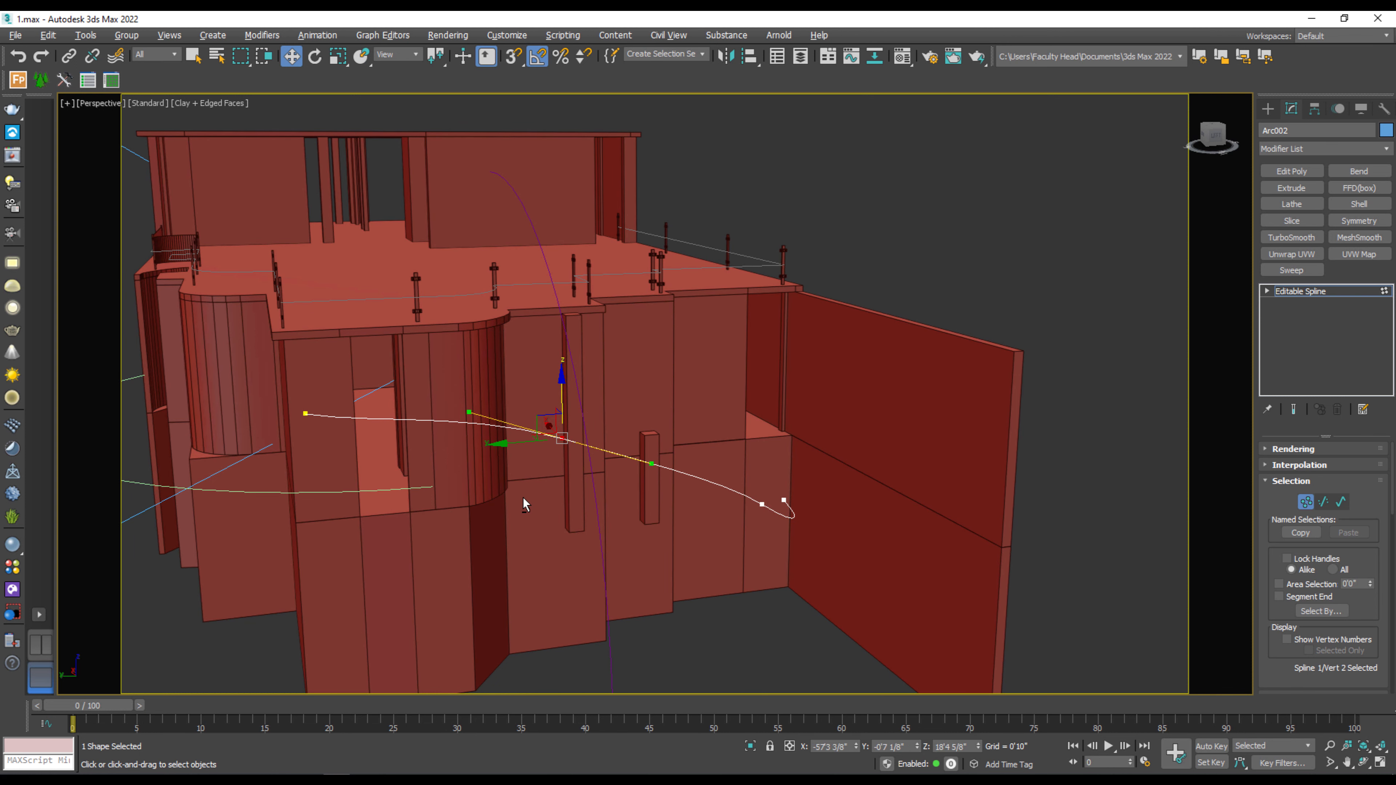
Step: Leave vertex editing of the west-end spline and unhide all hidden objects in the scene
{"action": "middle_click_drag", "start_coordinate": [523, 498], "coordinate": [481, 504], "text": "alt"}
{"action": "middle_click_drag", "start_coordinate": [845, 581], "coordinate": [739, 564], "text": "alt"}
{"action": "key", "text": "ctrl+b"}
{"action": "right_click", "coordinate": [844, 496]}
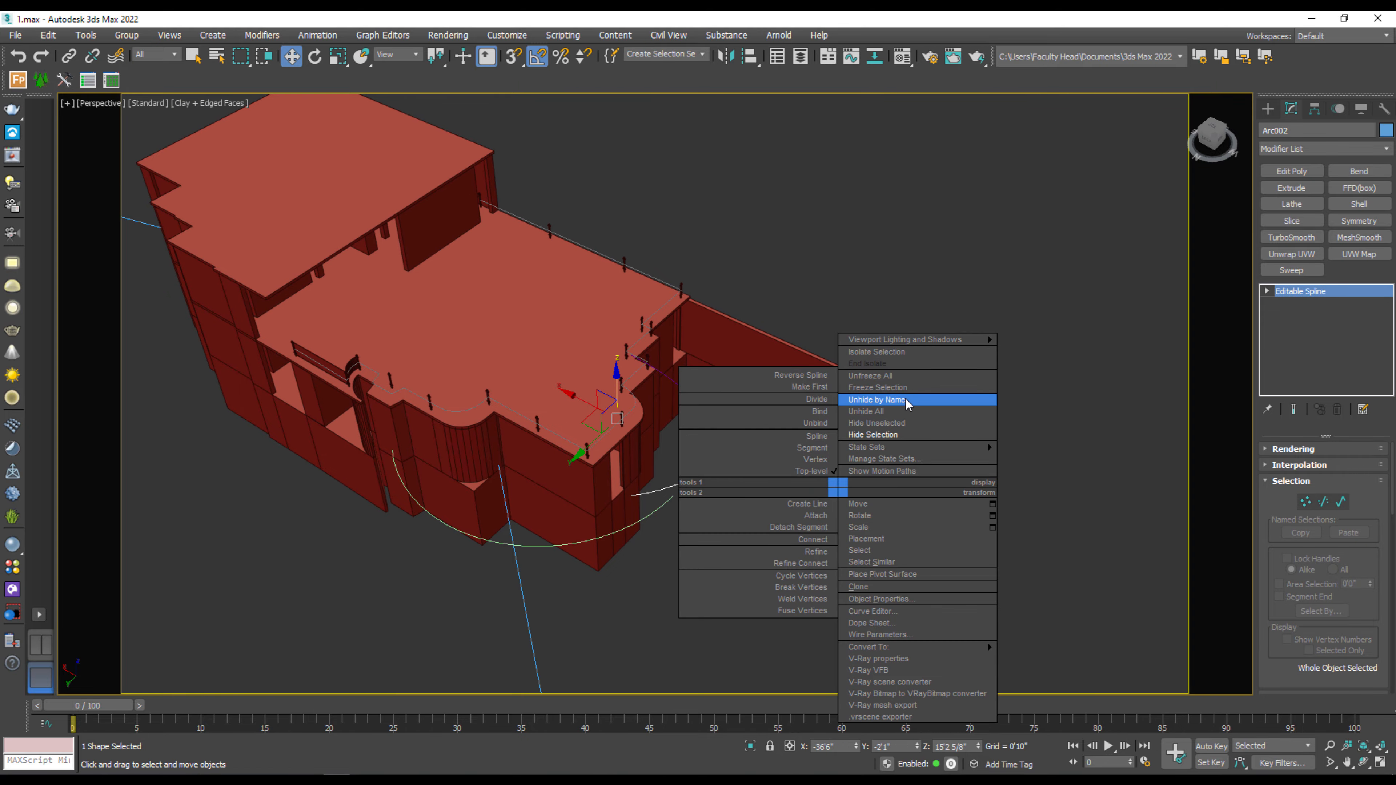
{"action": "left_click", "coordinate": [909, 412]}
{"action": "middle_click_drag", "start_coordinate": [719, 504], "coordinate": [795, 480], "text": "alt"}
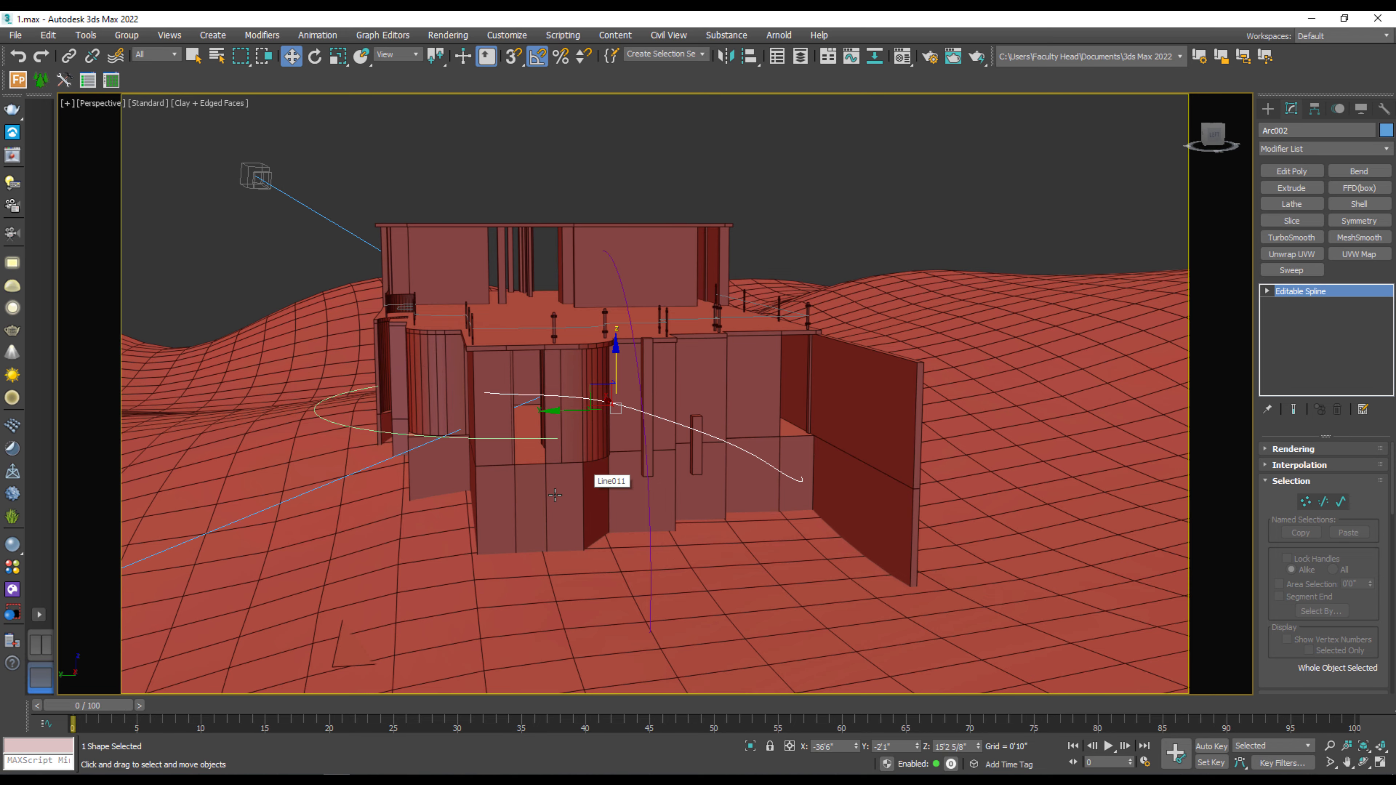
Step: Convert the arc around the house's northwest corner to an editable spline and edit its vertices
{"action": "middle_click_drag", "start_coordinate": [585, 484], "coordinate": [632, 529], "text": "alt"}
{"action": "left_click", "coordinate": [578, 465]}
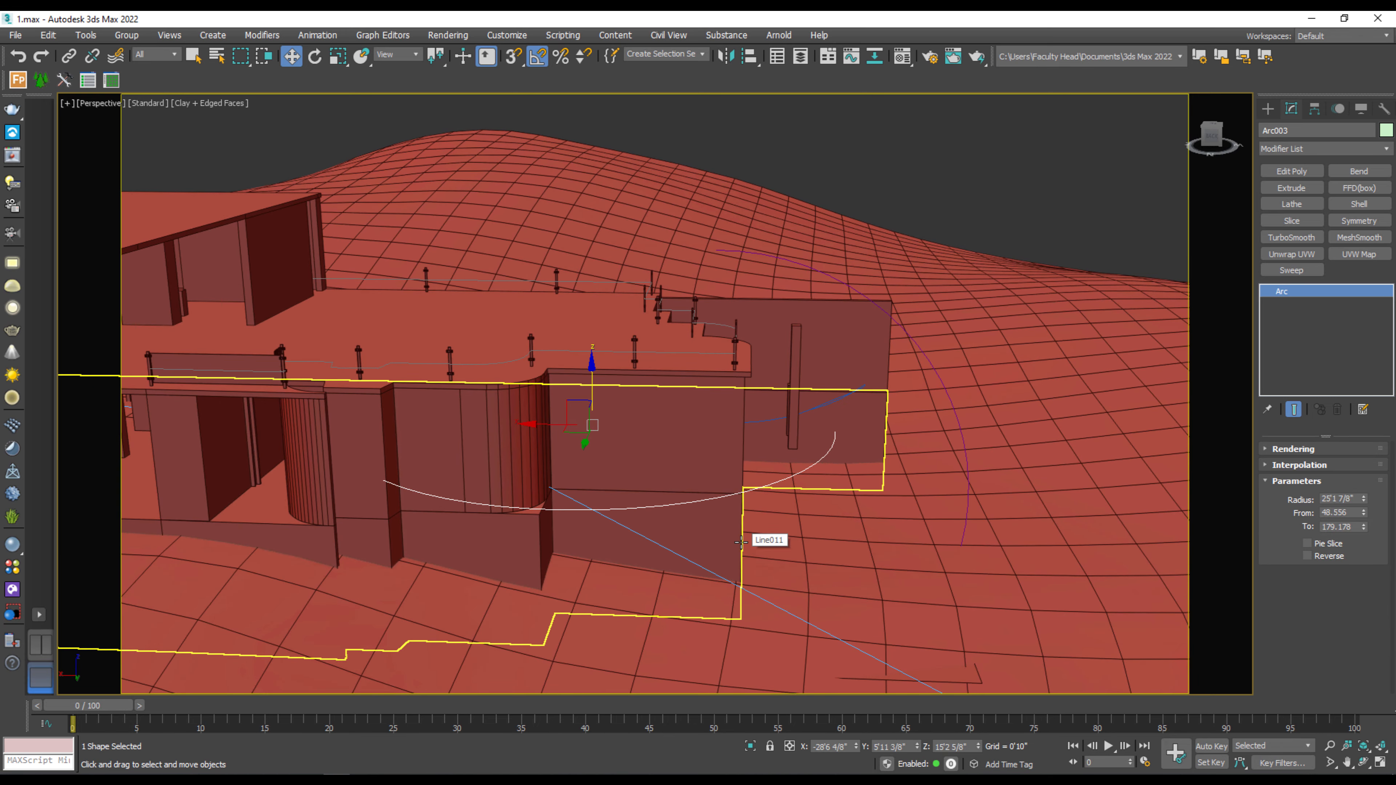
{"action": "right_click", "coordinate": [770, 516]}
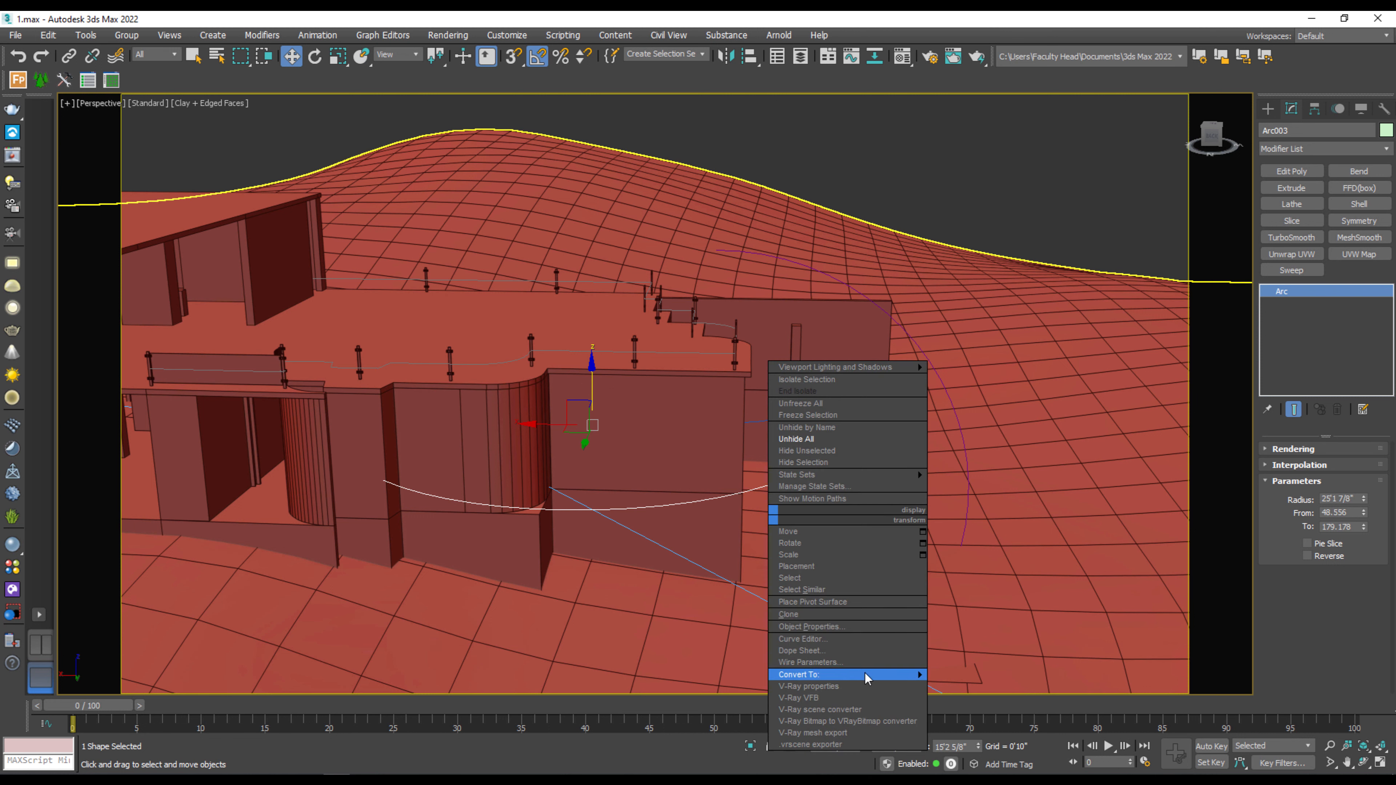
{"action": "mouse_move", "coordinate": [868, 674]}
{"action": "left_click", "coordinate": [983, 675]}
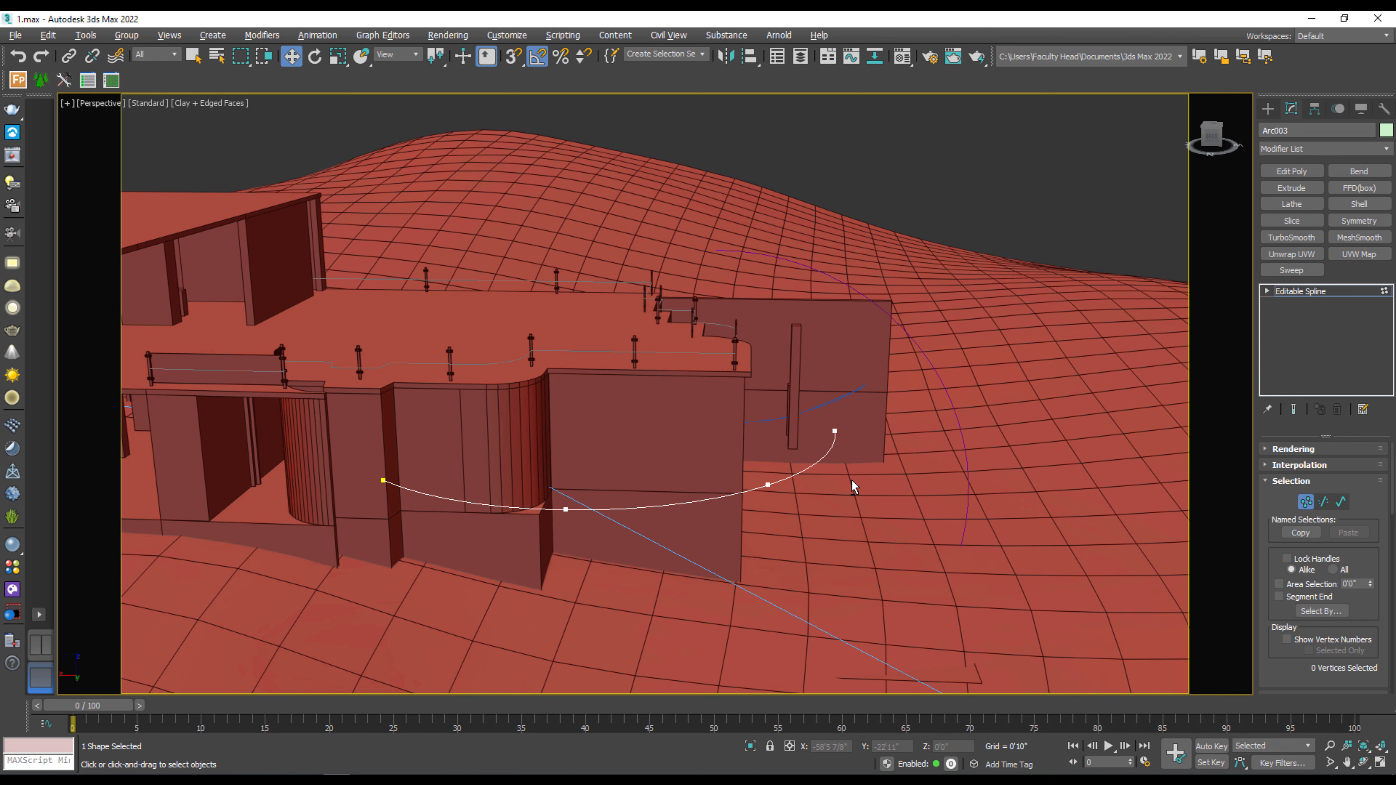
Step: Raise the northwest-corner spline's third and fourth vertices together to a height of about 19'11"
{"action": "middle_click_drag", "start_coordinate": [851, 480], "coordinate": [832, 481], "text": "alt"}
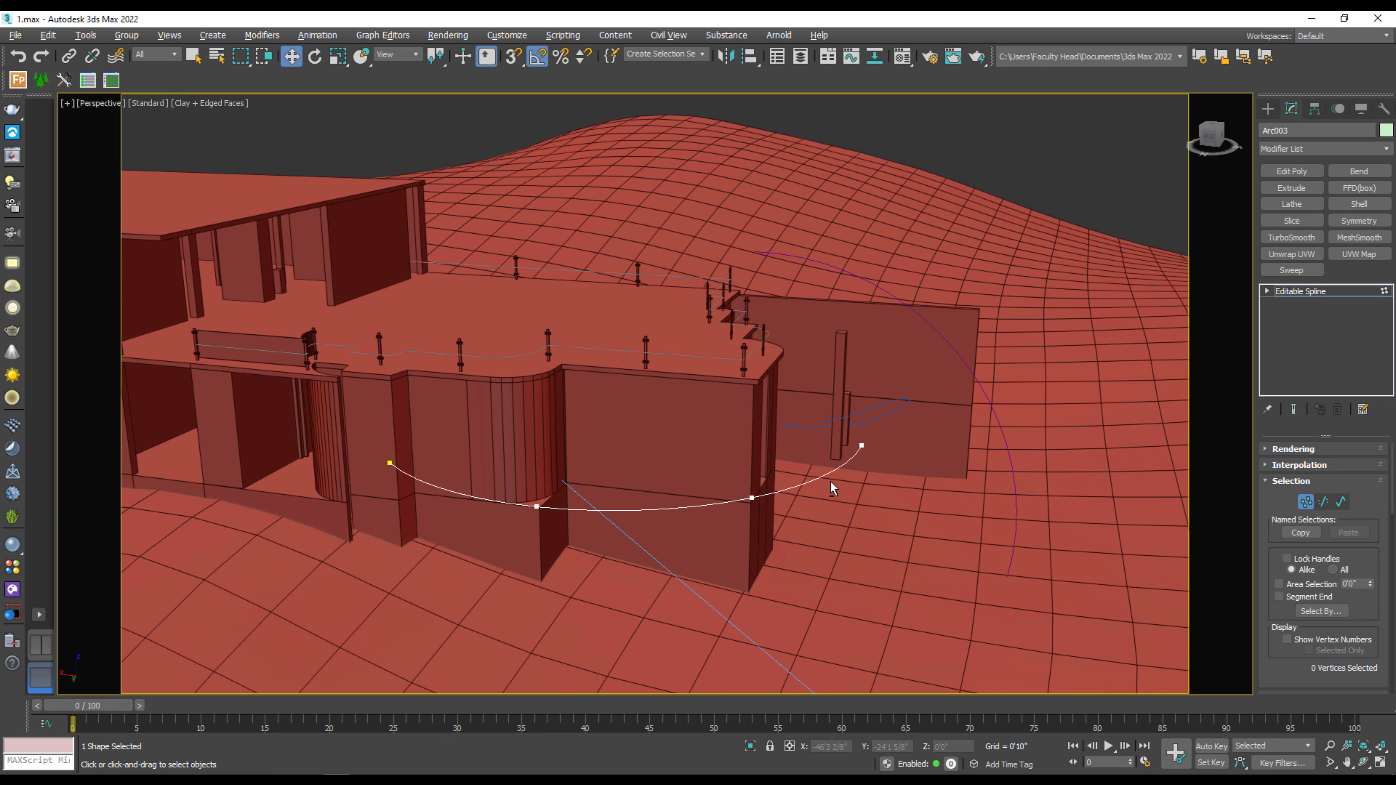
{"action": "middle_click_drag", "start_coordinate": [817, 485], "coordinate": [802, 494], "text": "alt"}
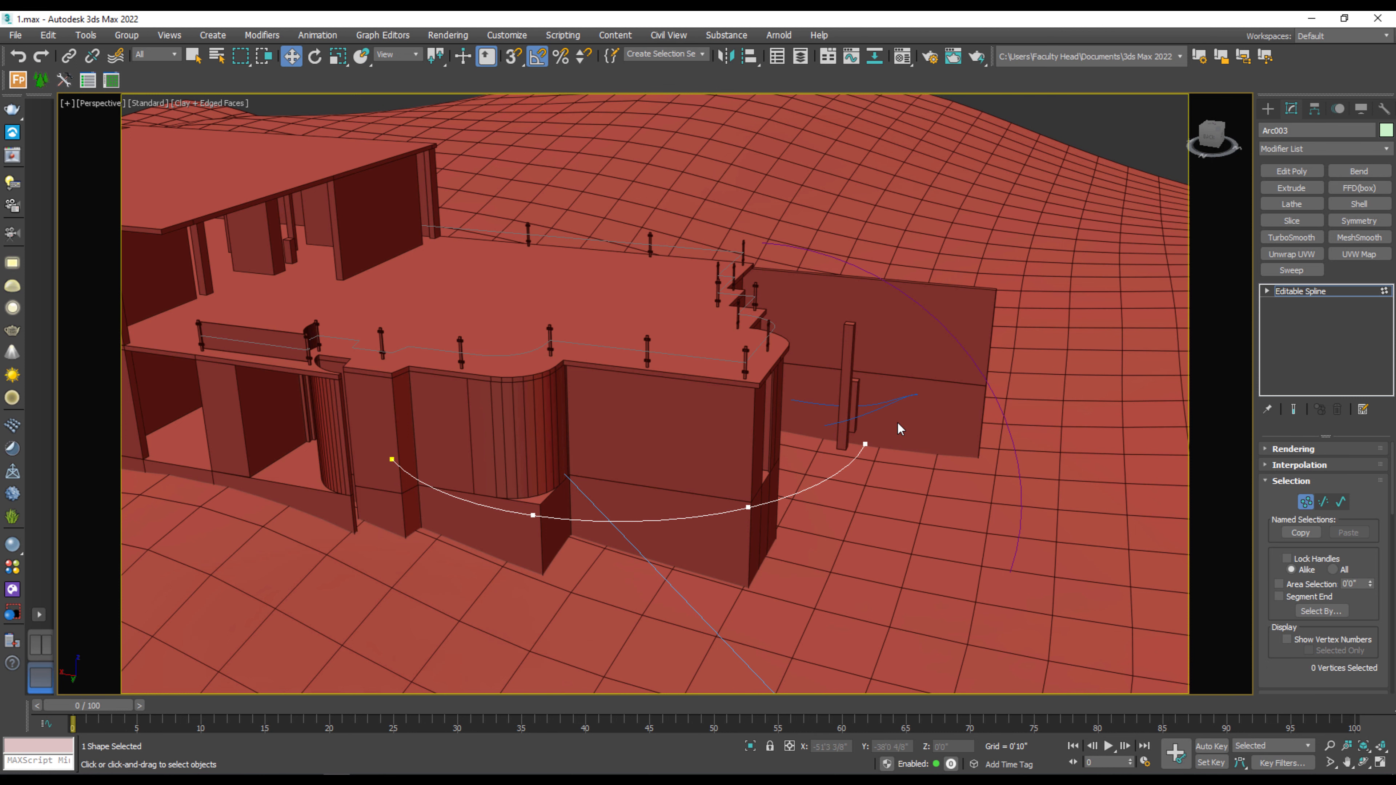
{"action": "left_click_drag", "start_coordinate": [877, 439], "coordinate": [680, 568]}
{"action": "middle_click_drag", "start_coordinate": [797, 535], "coordinate": [763, 494], "text": "alt"}
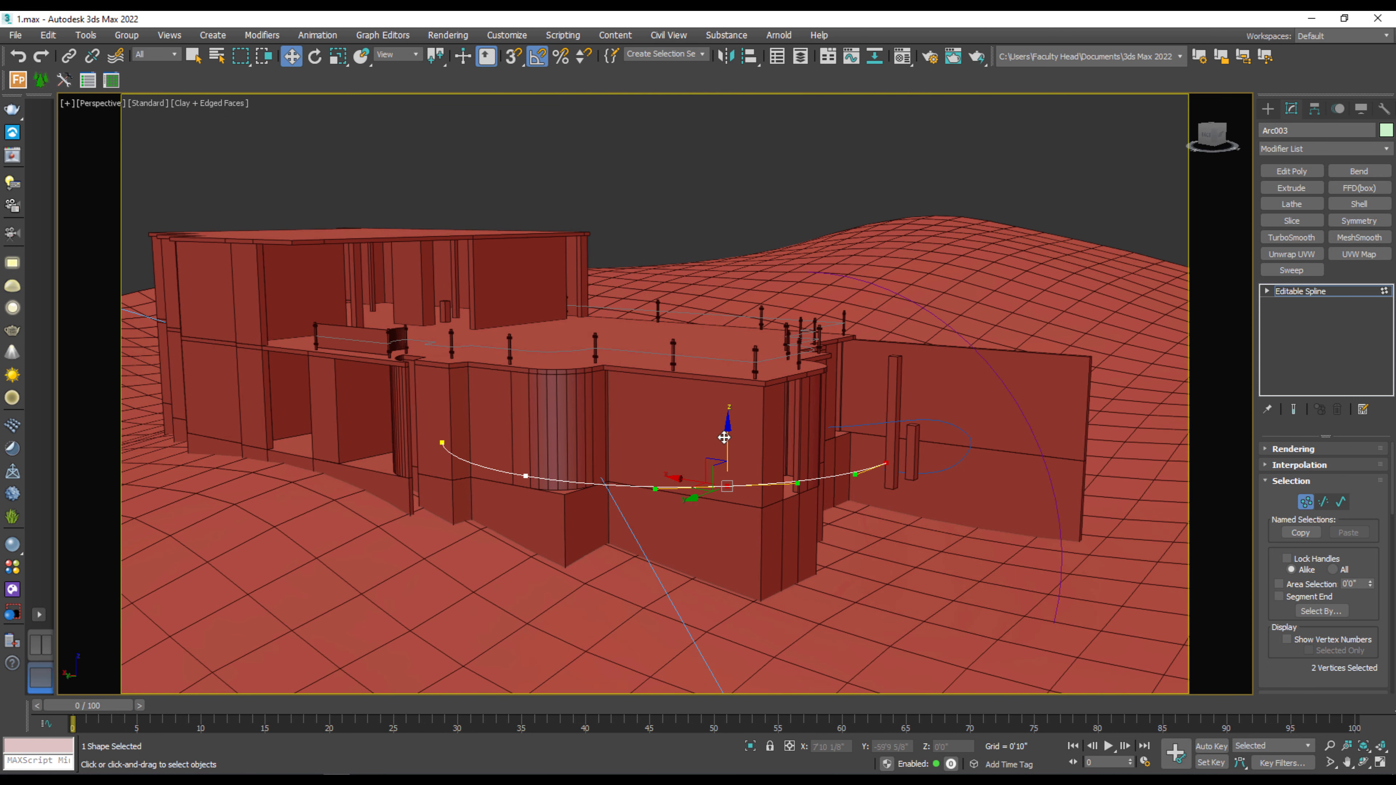
{"action": "left_click_drag", "start_coordinate": [726, 435], "coordinate": [723, 381]}
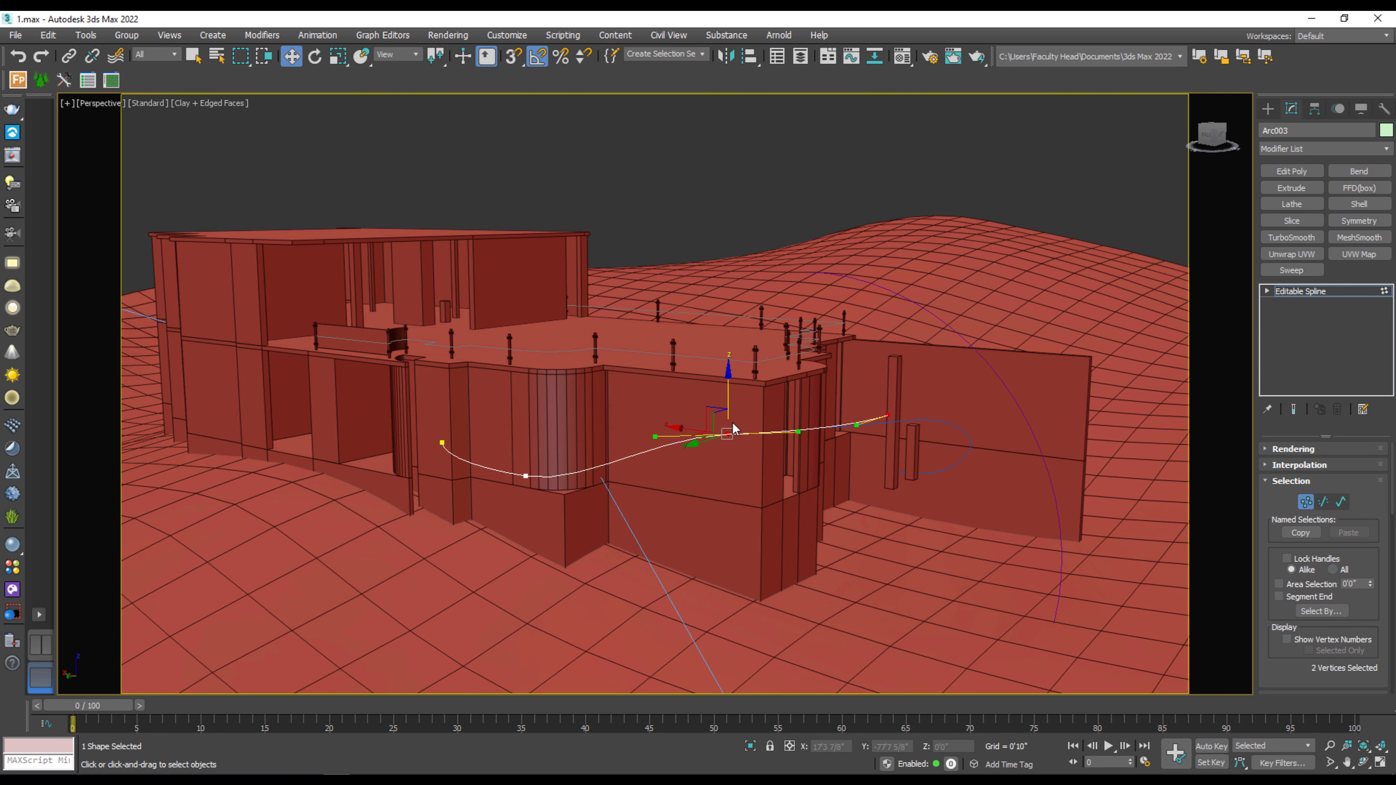
Step: Raise the northwest-corner spline's second vertex to a height of about 17' and check the curve around the corner
{"action": "left_click", "coordinate": [526, 476]}
{"action": "left_click_drag", "start_coordinate": [525, 436], "coordinate": [525, 415]}
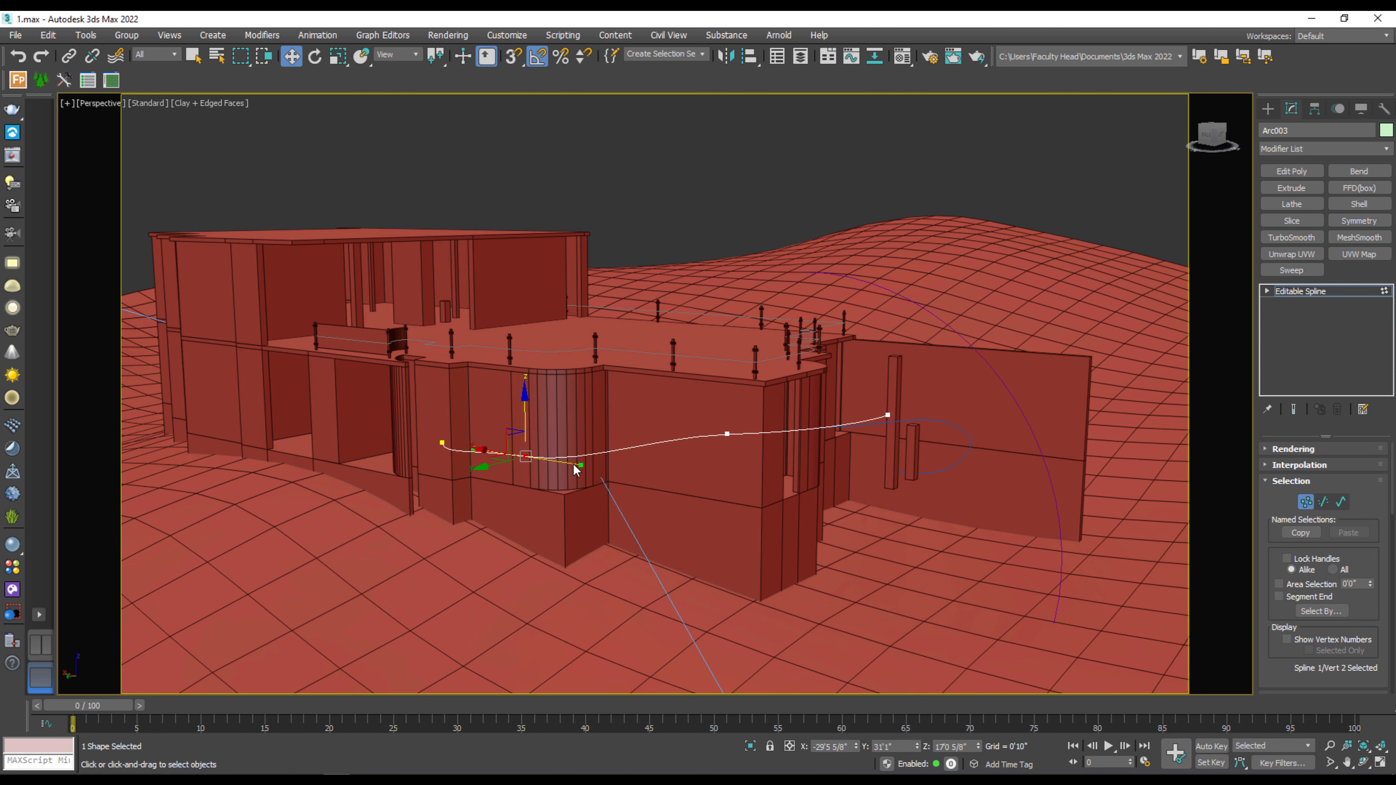
{"action": "left_click", "coordinate": [727, 433]}
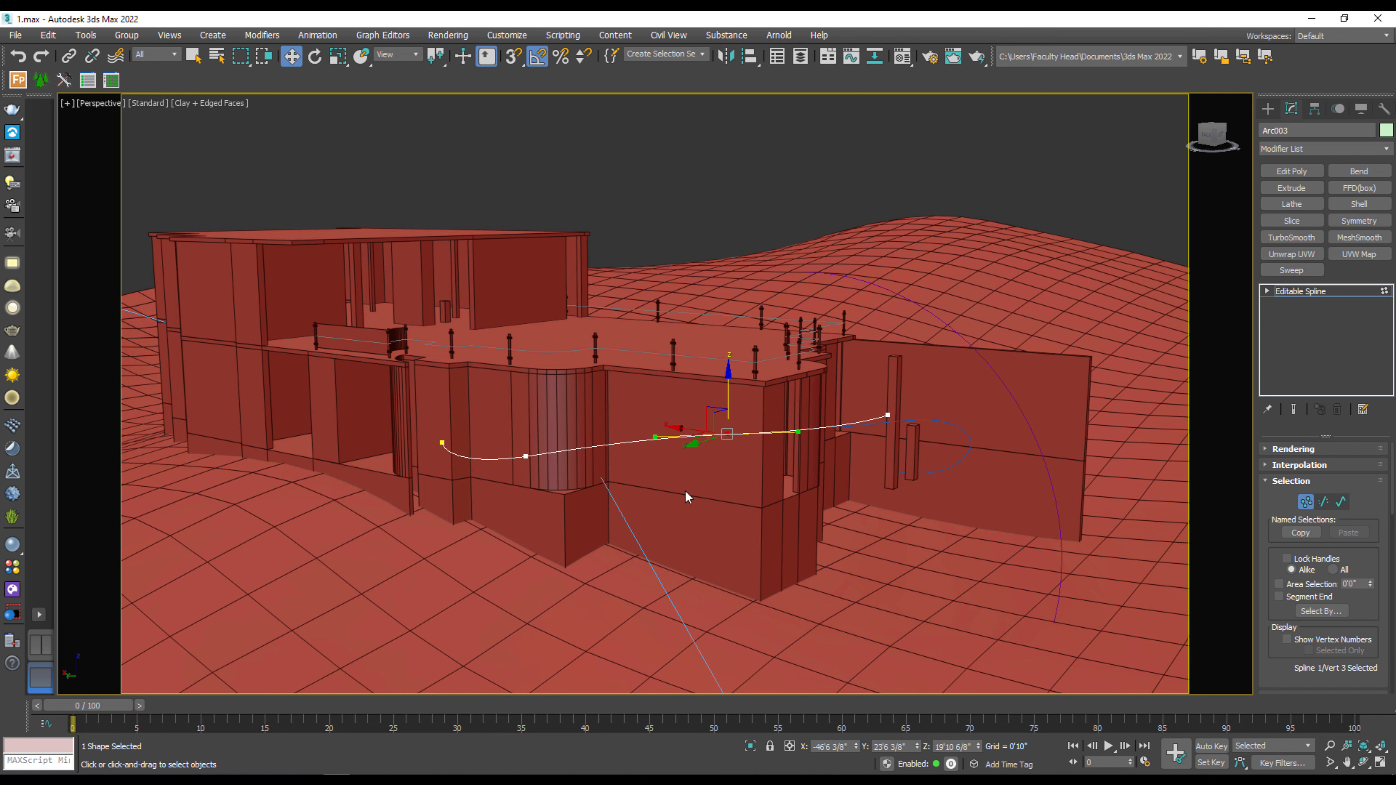
{"action": "scroll", "coordinate": [767, 476], "scroll_direction": "up", "scroll_amount": 3}
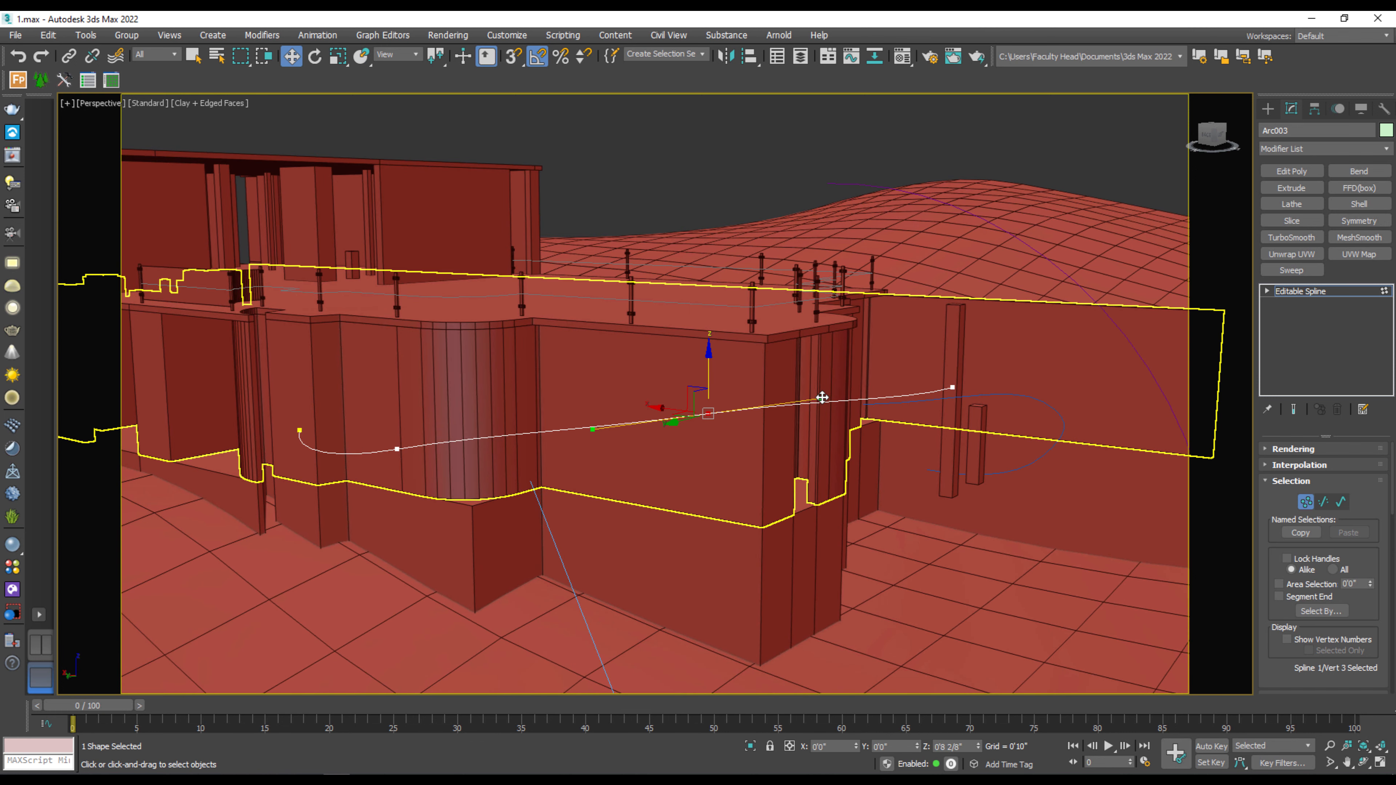
{"action": "middle_click_drag", "start_coordinate": [760, 452], "coordinate": [827, 326], "text": "alt"}
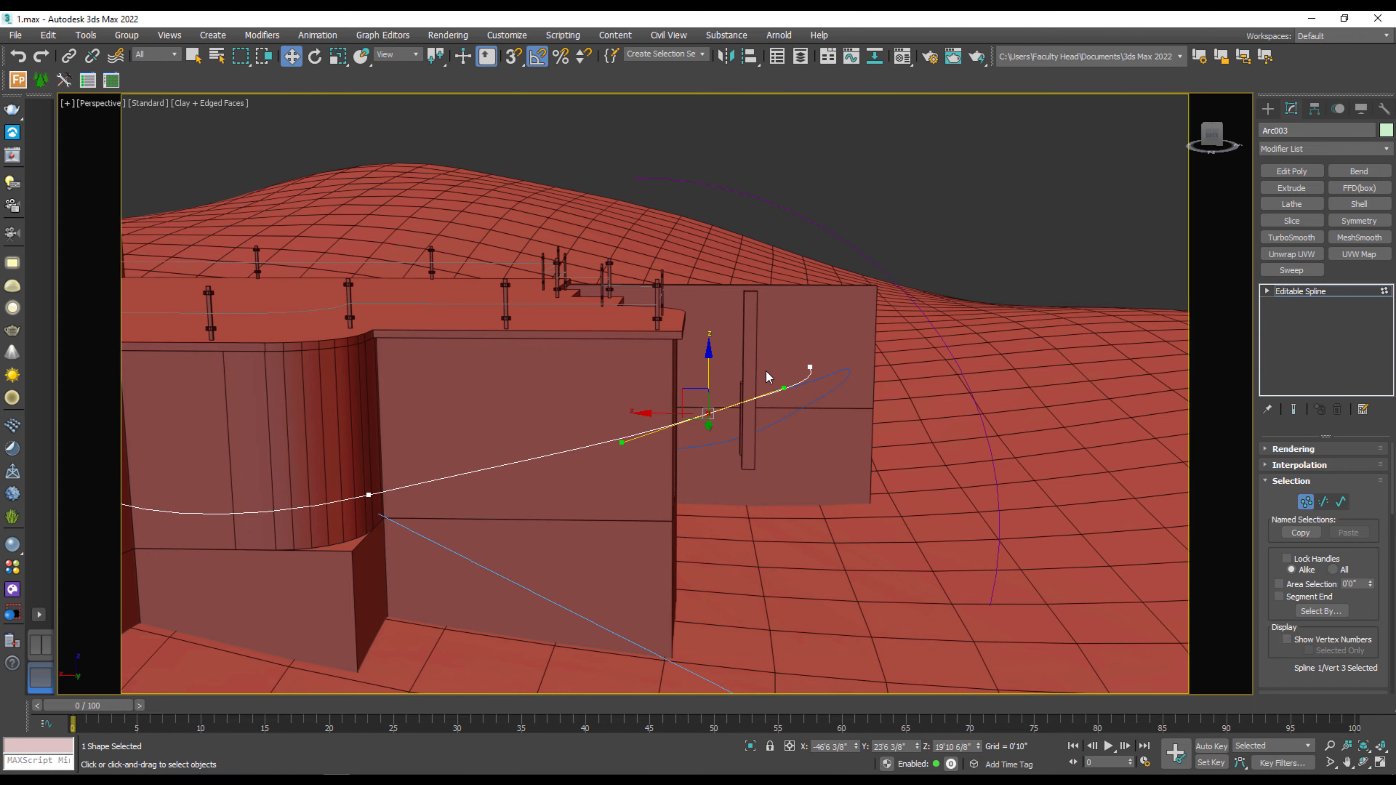
{"action": "scroll", "coordinate": [543, 541], "scroll_direction": "down", "scroll_amount": 10}
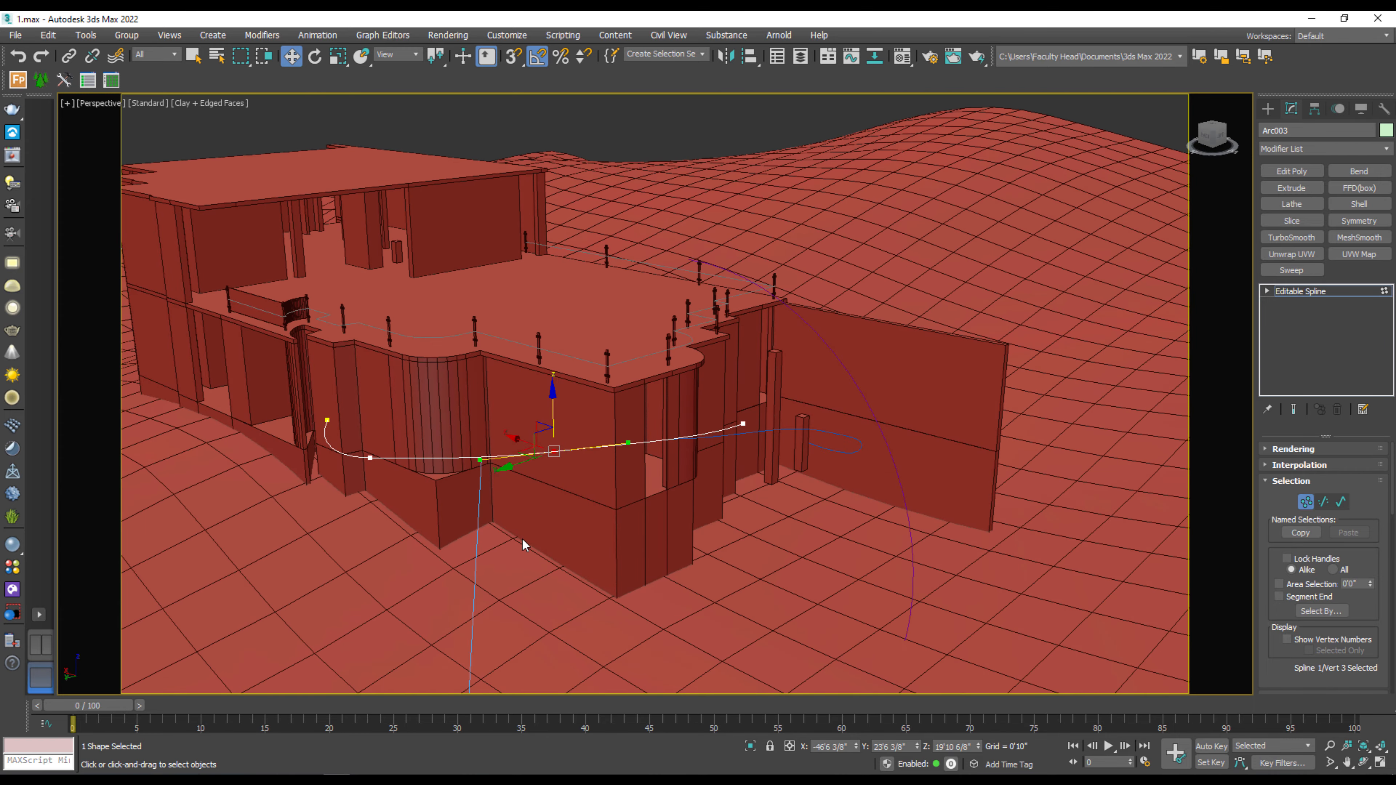
{"action": "middle_click_drag", "start_coordinate": [564, 535], "coordinate": [544, 546], "text": "alt"}
{"action": "scroll", "coordinate": [730, 470], "scroll_direction": "up", "scroll_amount": 4}
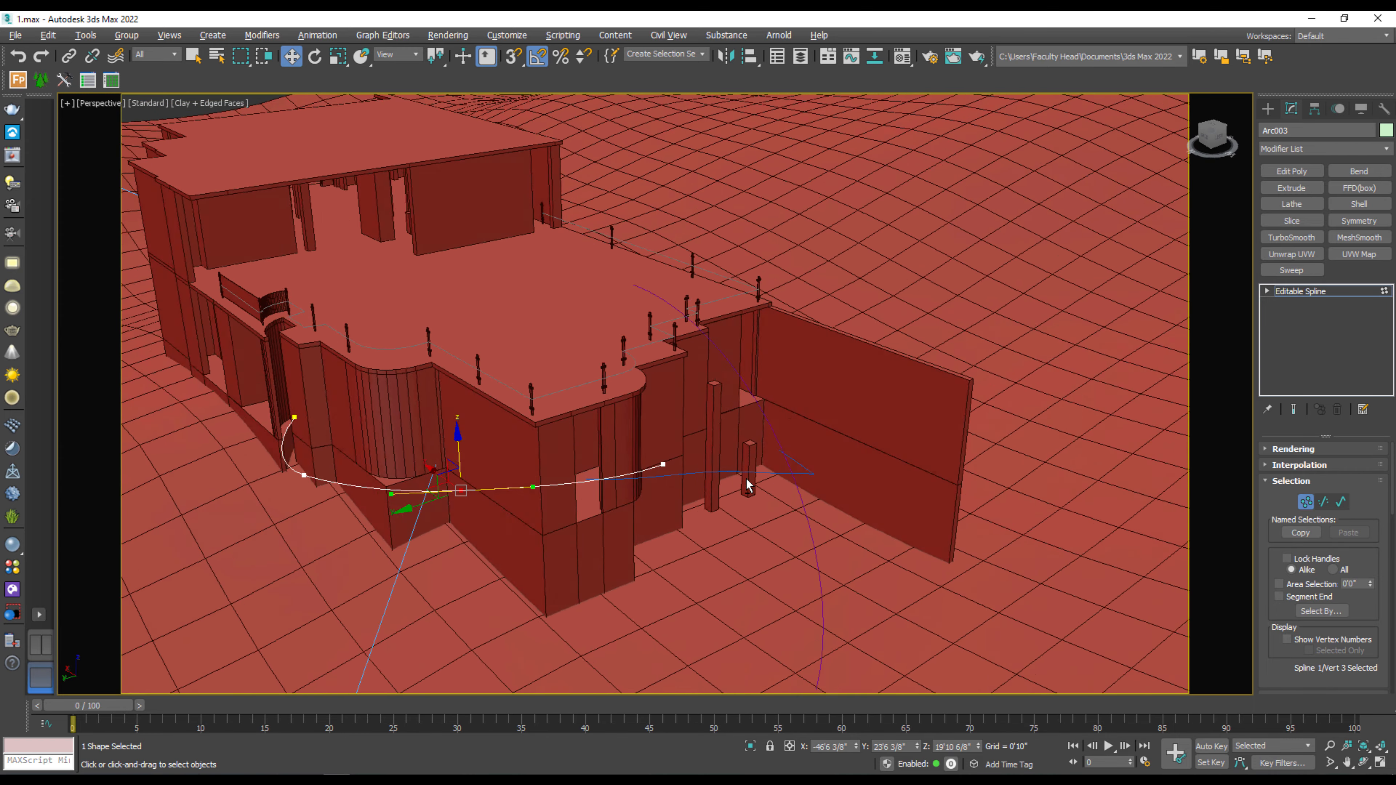
Step: Raise the northwest-corner spline's fourth vertex slightly and leave vertex editing
{"action": "middle_click_drag", "start_coordinate": [748, 482], "coordinate": [830, 493], "text": "alt"}
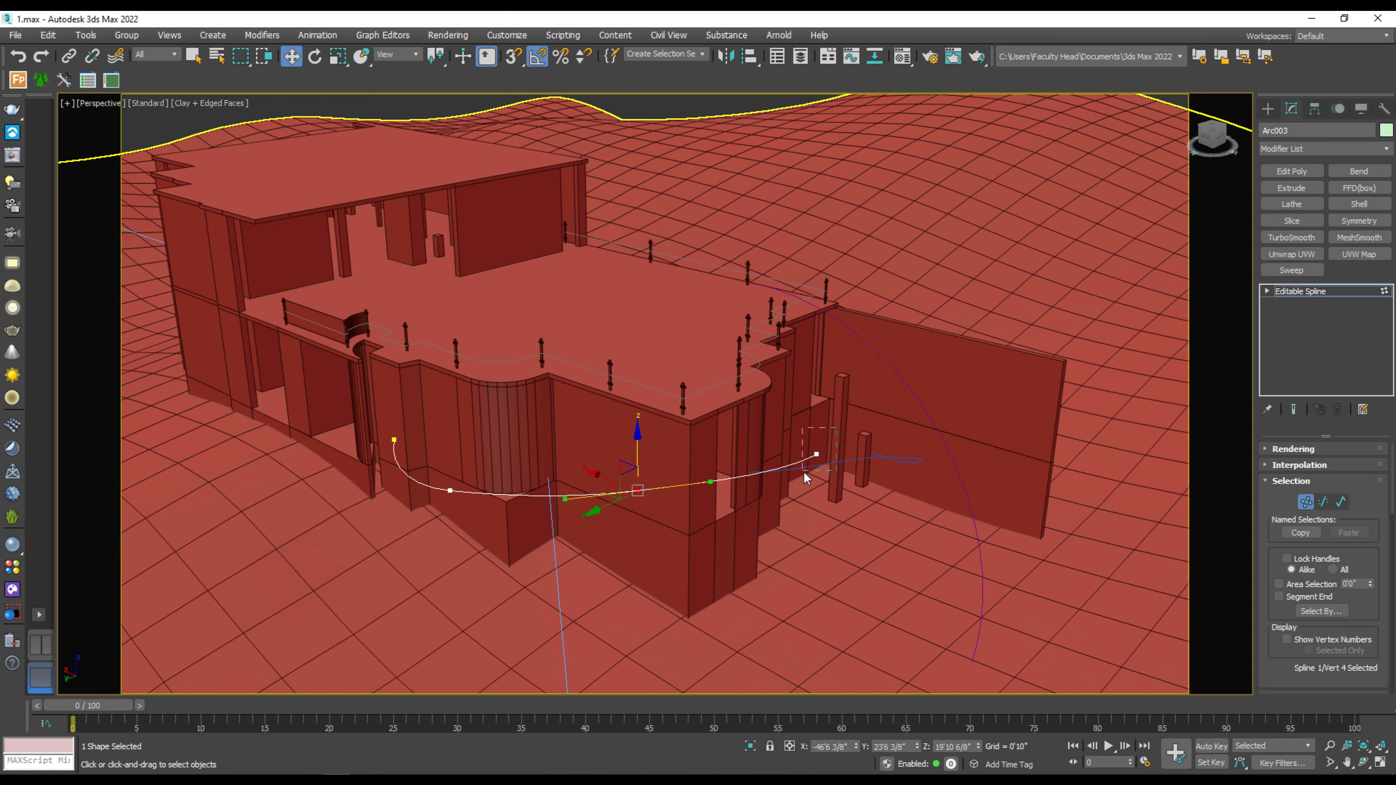
{"action": "left_click_drag", "start_coordinate": [803, 472], "coordinate": [802, 474]}
{"action": "middle_click_drag", "start_coordinate": [824, 486], "coordinate": [834, 446], "text": "alt"}
{"action": "left_click_drag", "start_coordinate": [817, 416], "coordinate": [817, 410]}
{"action": "middle_click_drag", "start_coordinate": [812, 476], "coordinate": [826, 526], "text": "alt"}
{"action": "key", "text": "1"}
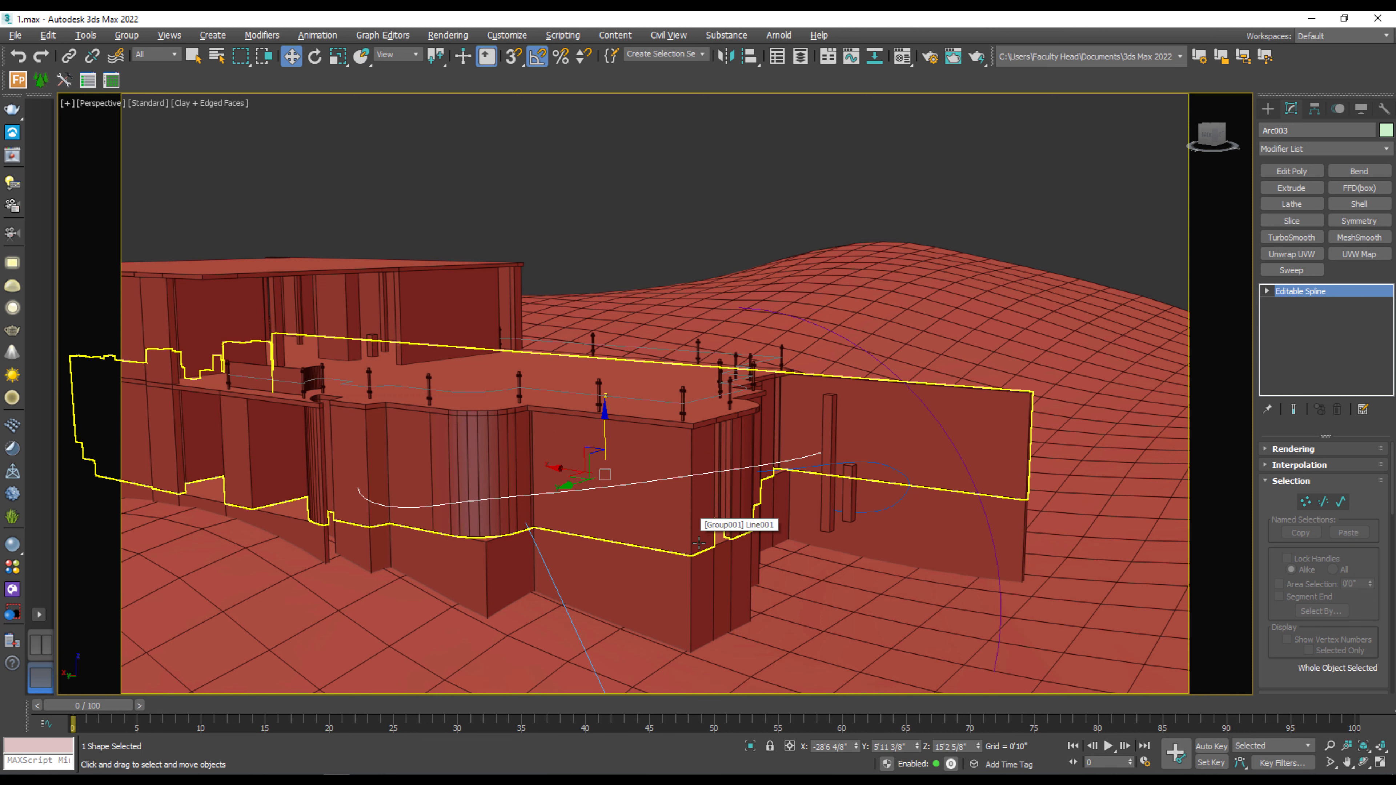
Step: Hide the terrain mesh surrounding the house
{"action": "middle_click_drag", "start_coordinate": [693, 528], "coordinate": [852, 556], "text": "alt"}
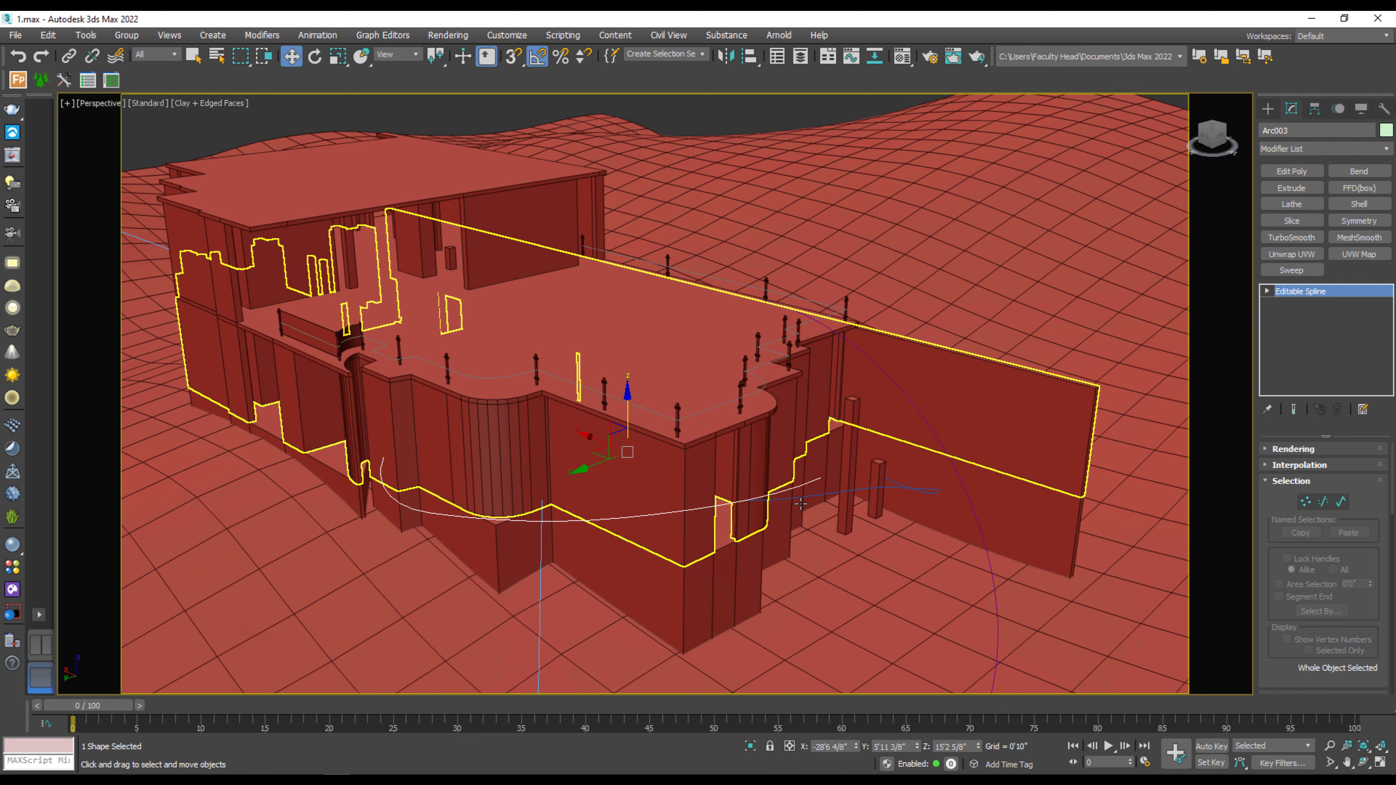
{"action": "middle_click_drag", "start_coordinate": [800, 504], "coordinate": [854, 592], "text": "alt"}
{"action": "left_click", "coordinate": [984, 543]}
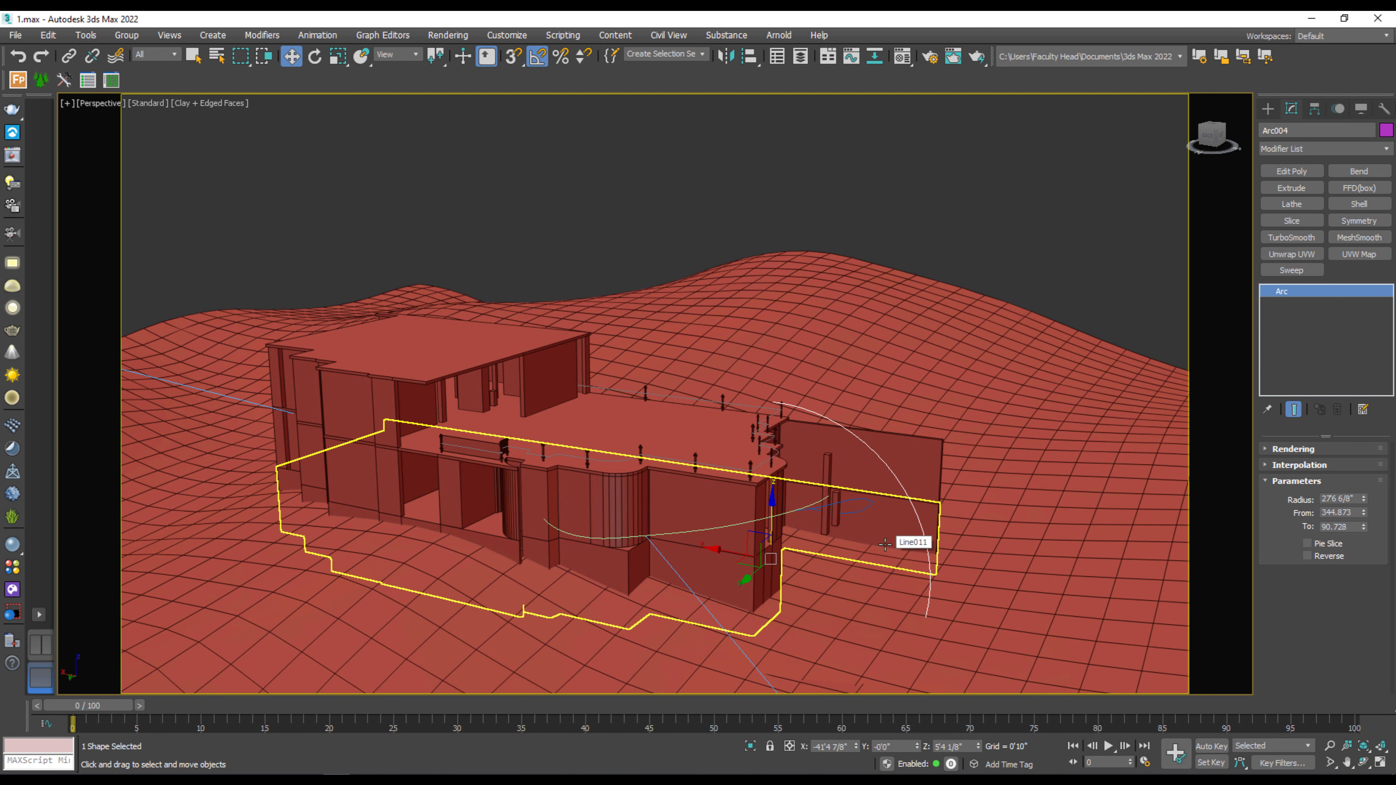
{"action": "left_click", "coordinate": [944, 540]}
{"action": "right_click", "coordinate": [946, 539]}
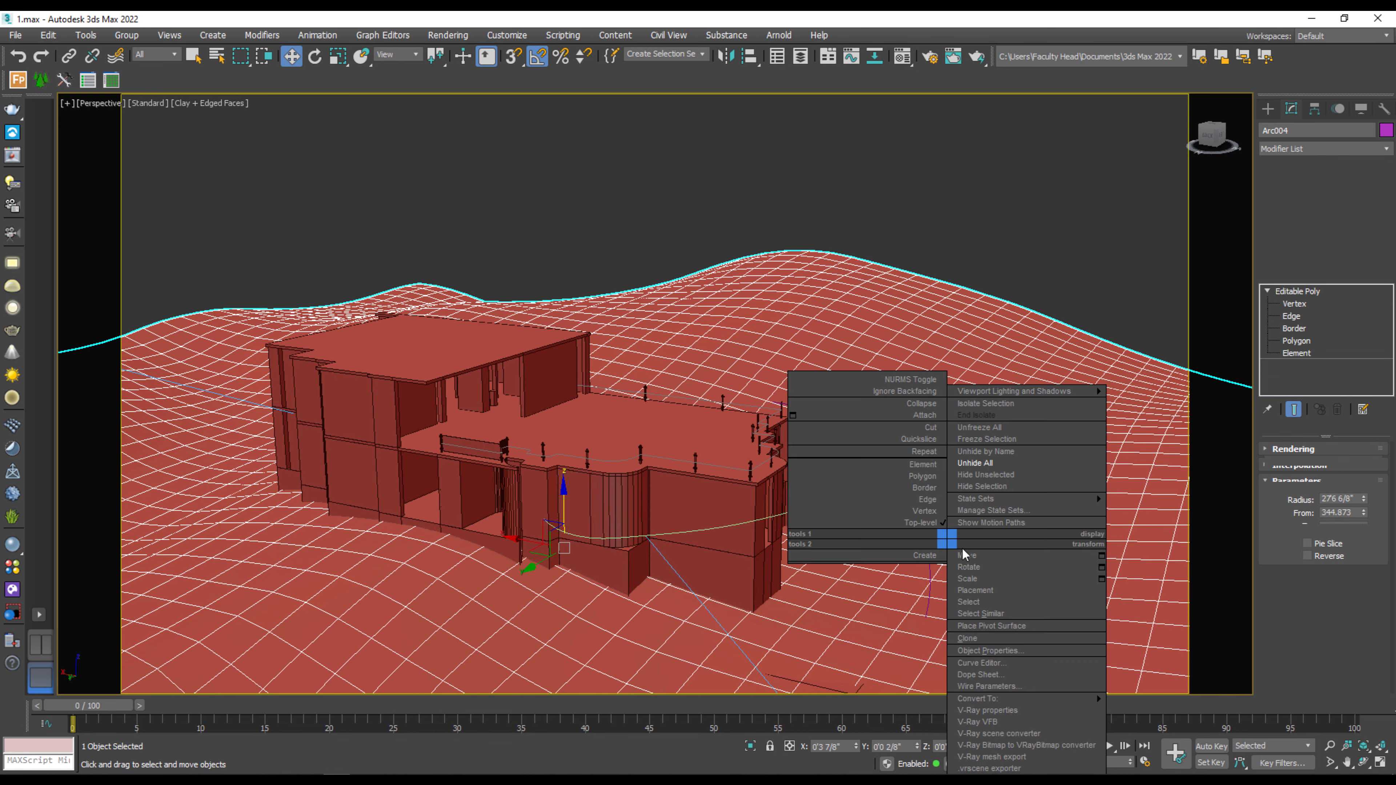
{"action": "left_click", "coordinate": [1019, 486]}
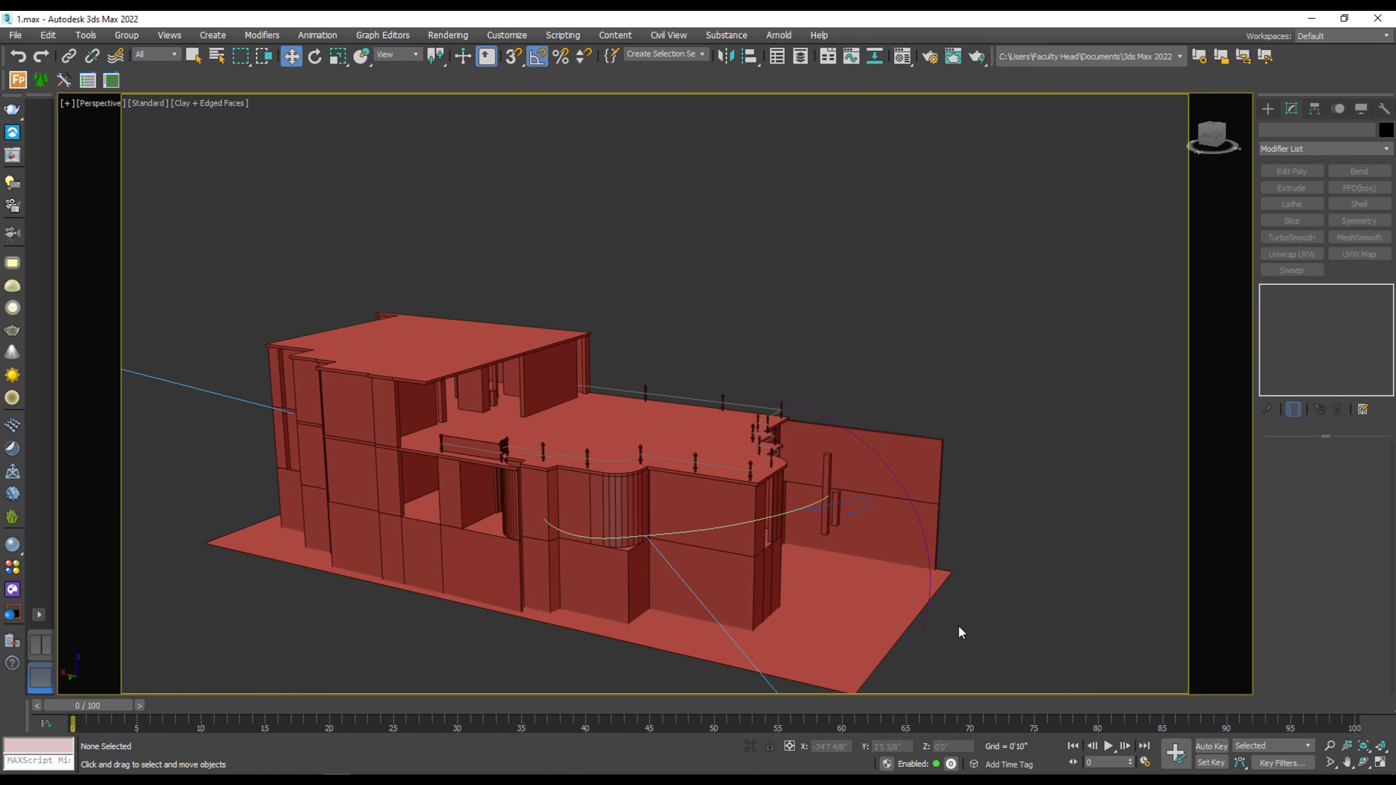
Step: Place a targeted V-Ray physical camera in top view near the southern part of the west-end spline, aimed into the house
{"action": "key", "text": "t"}
{"action": "middle_click_drag", "start_coordinate": [761, 554], "coordinate": [927, 578]}
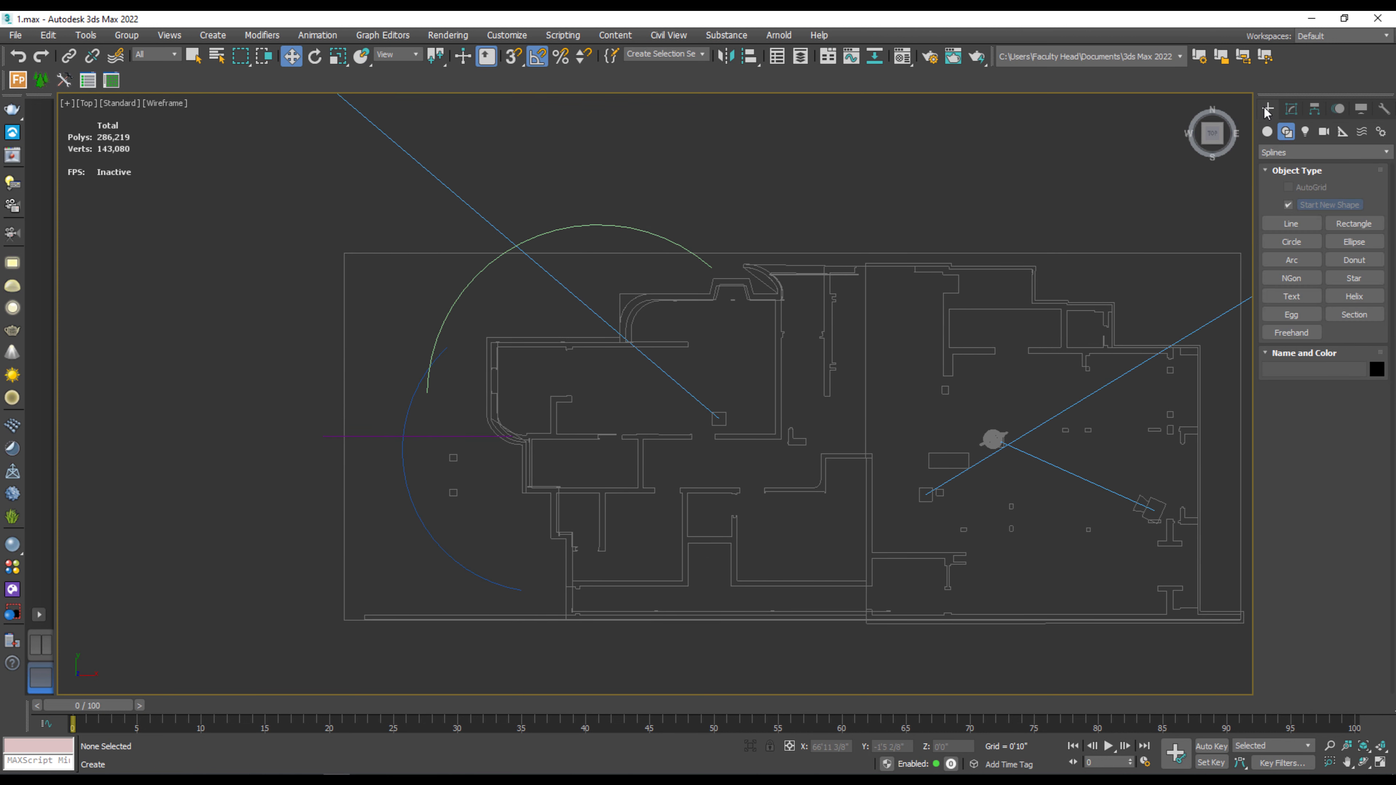
{"action": "left_click", "coordinate": [1323, 131]}
{"action": "scroll", "coordinate": [687, 374], "scroll_direction": "down", "scroll_amount": 3}
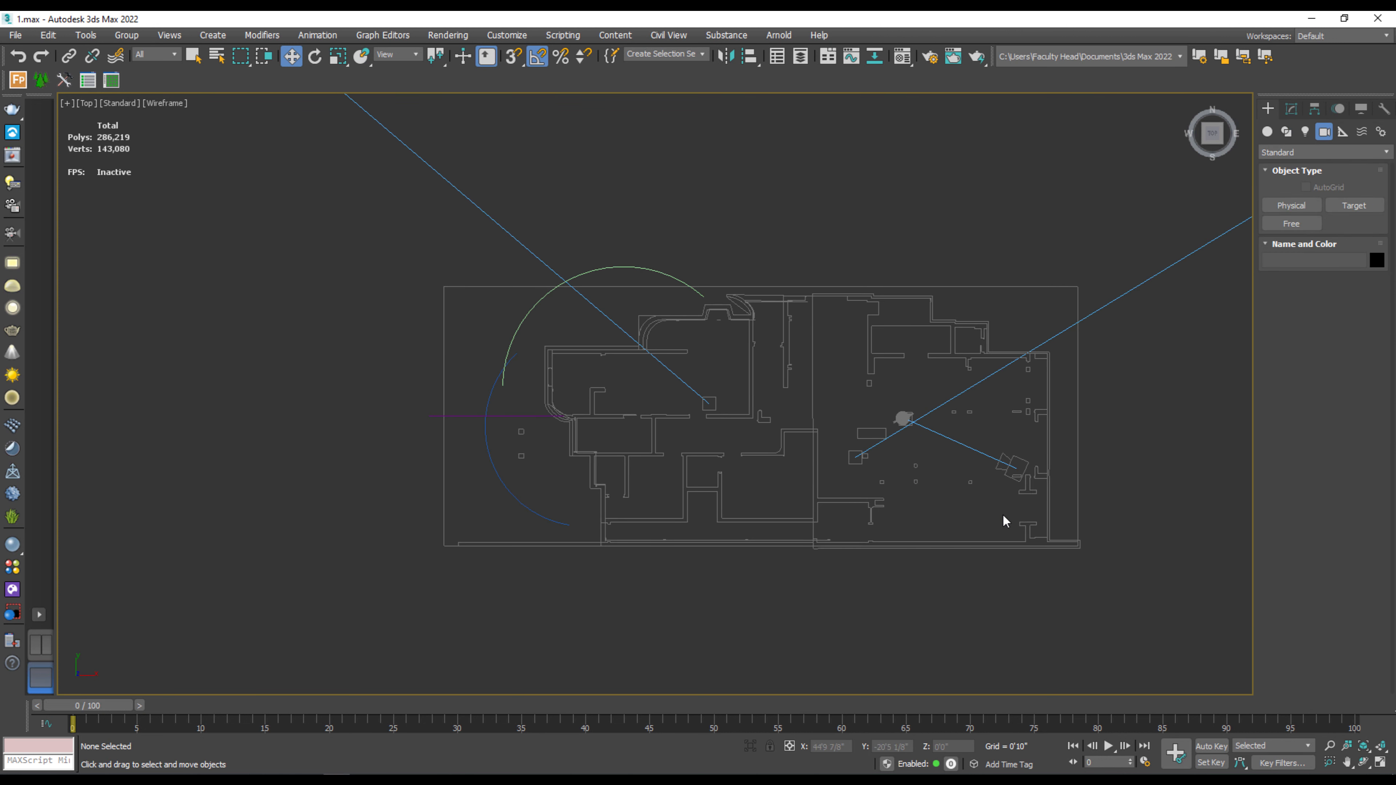
{"action": "left_click", "coordinate": [1316, 149]}
{"action": "left_click", "coordinate": [1315, 177]}
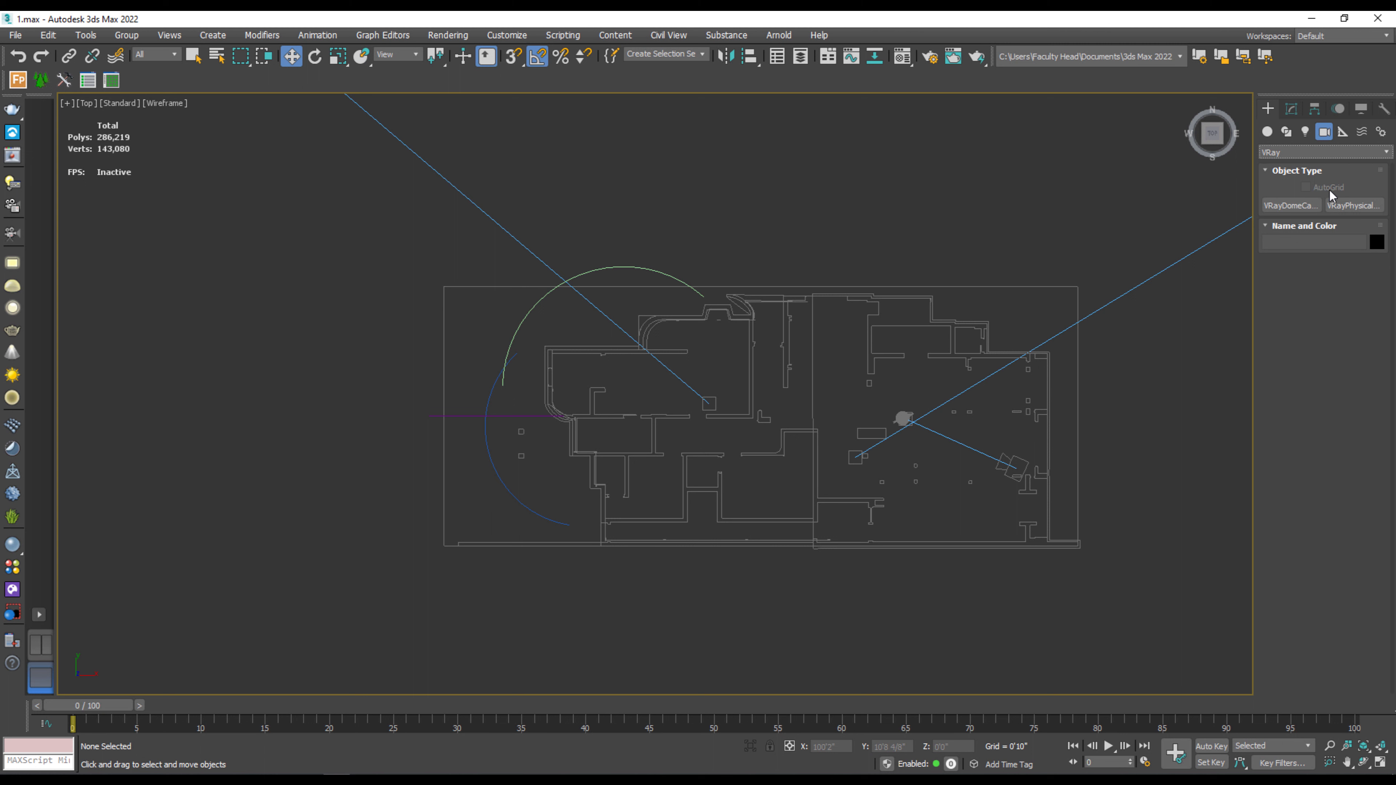
{"action": "left_click", "coordinate": [1357, 206]}
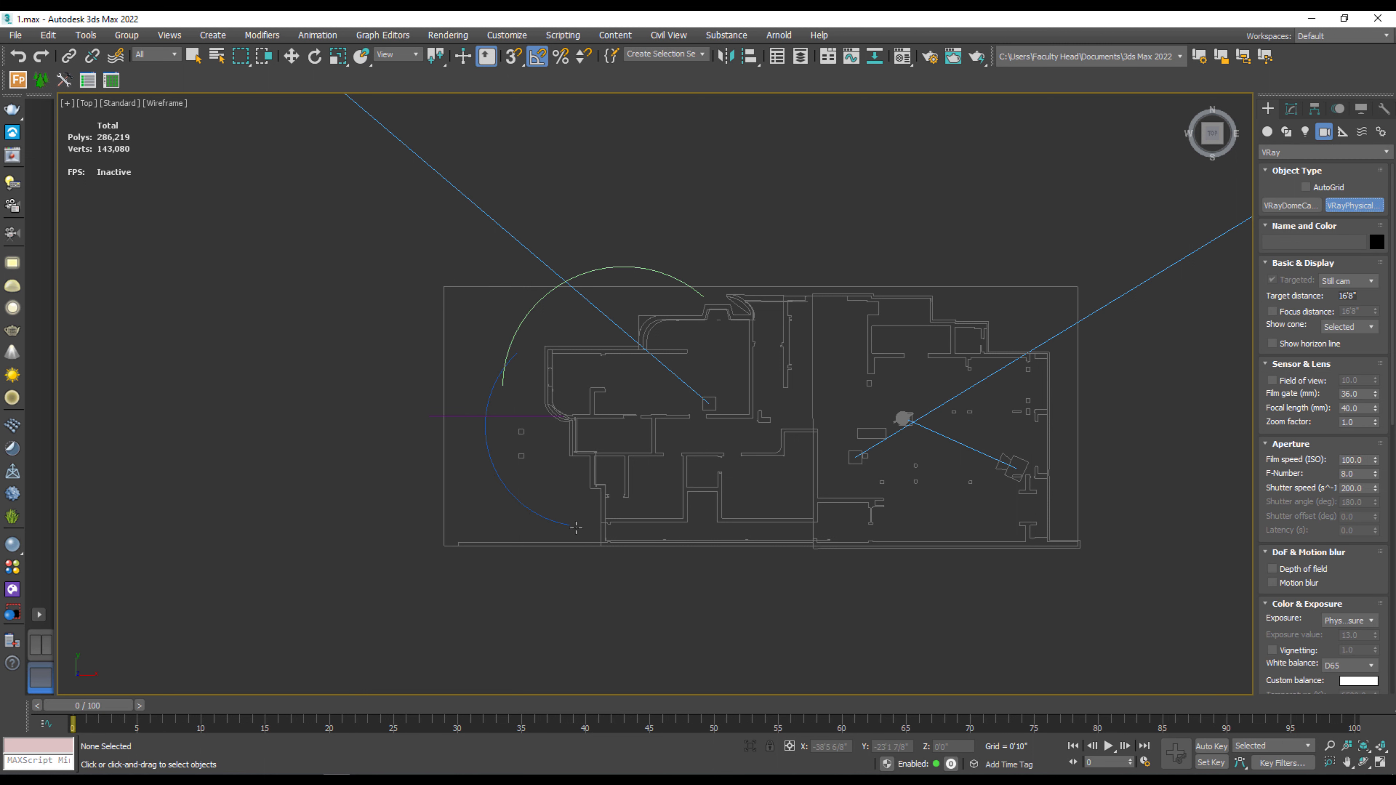
{"action": "left_click_drag", "start_coordinate": [504, 507], "coordinate": [736, 456]}
Step: Place two more V-Ray physical cameras, one off the northwest corner and one west of the house, both aimed into the building
{"action": "middle_click_drag", "start_coordinate": [590, 466], "coordinate": [592, 554]}
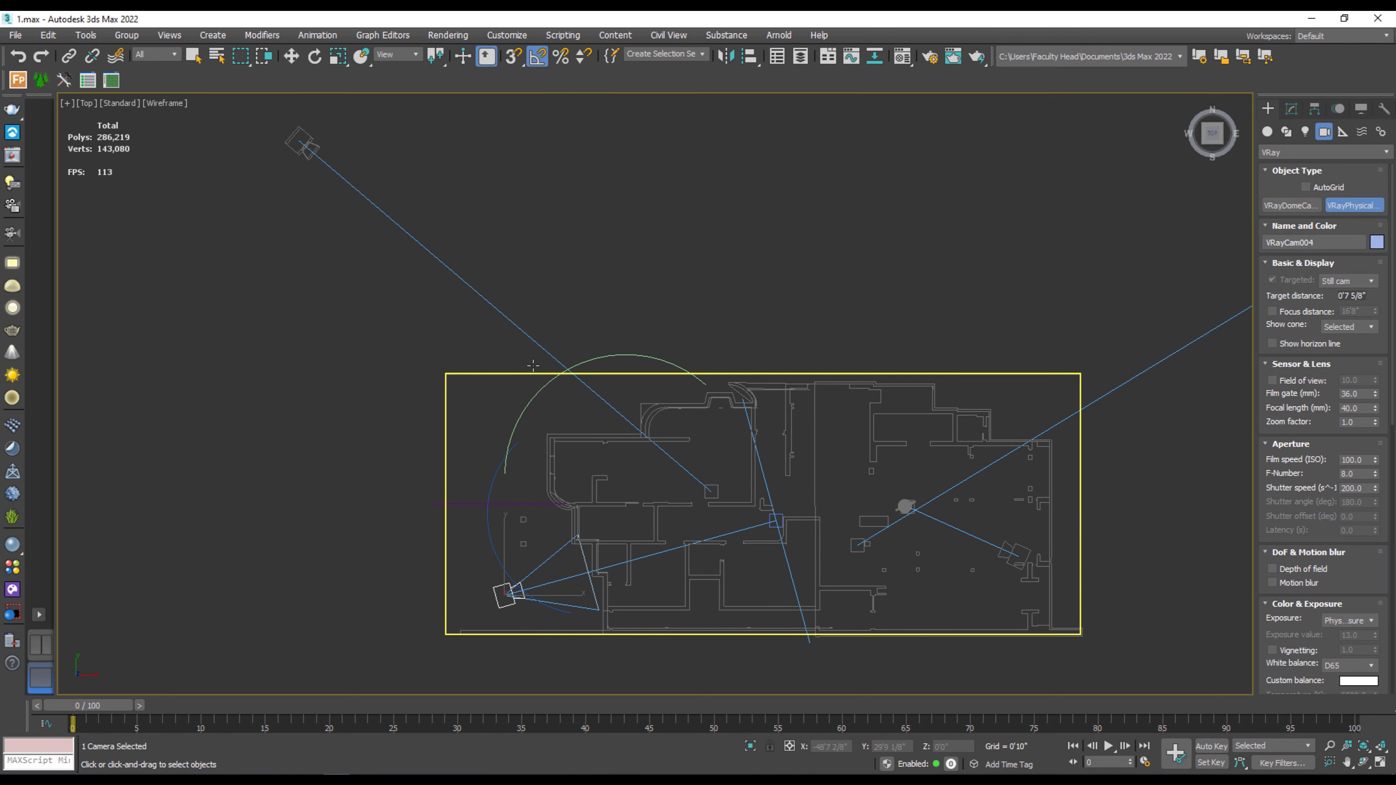
{"action": "left_click_drag", "start_coordinate": [527, 358], "coordinate": [749, 481]}
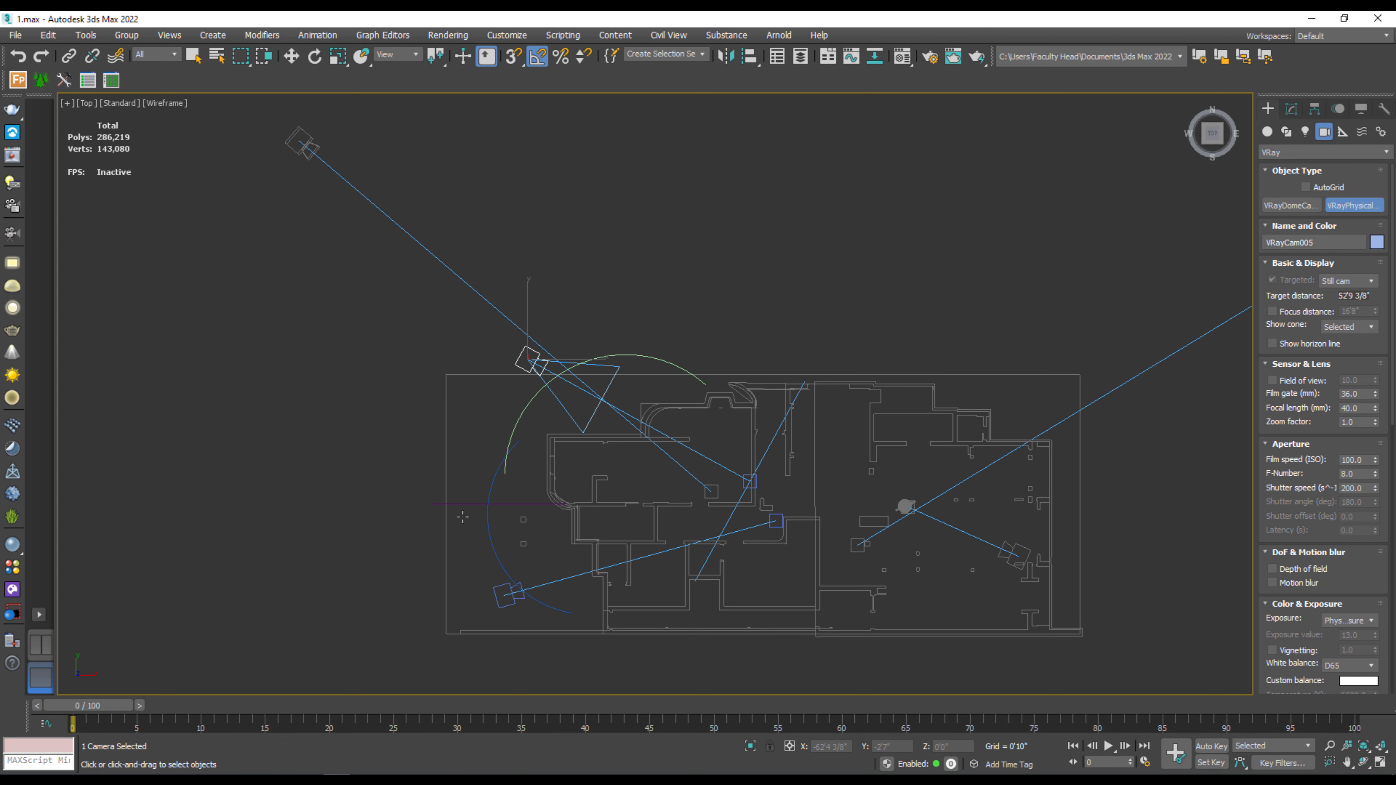
{"action": "left_click_drag", "start_coordinate": [434, 505], "coordinate": [661, 497]}
{"action": "key", "text": "w"}
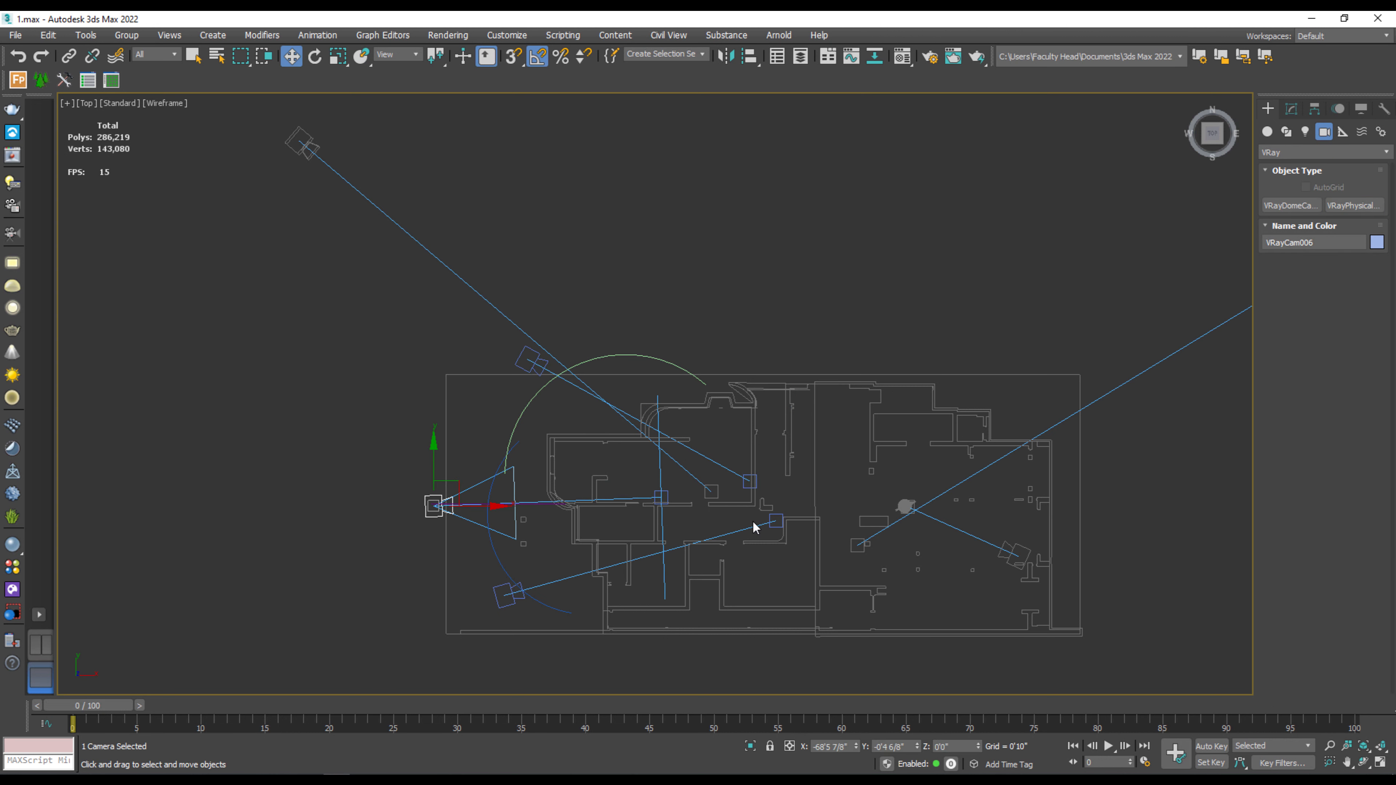
{"action": "left_click", "coordinate": [314, 507]}
Step: Return to the perspective view and rename the camera nearest the long wall as s1
{"action": "key", "text": "p"}
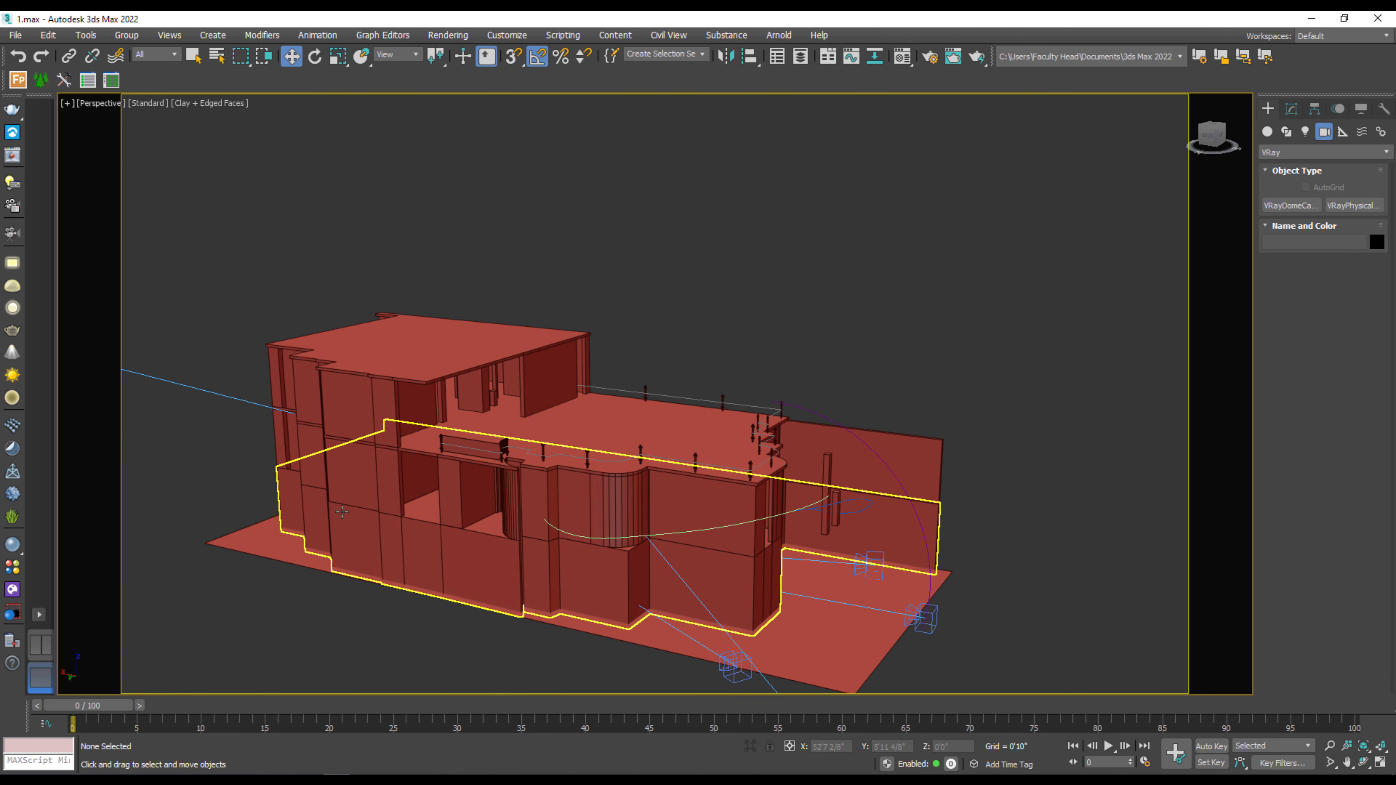
{"action": "middle_click_drag", "start_coordinate": [342, 512], "coordinate": [418, 493], "text": "alt"}
{"action": "middle_click_drag", "start_coordinate": [802, 558], "coordinate": [742, 505]}
{"action": "scroll", "coordinate": [742, 505], "scroll_direction": "up", "scroll_amount": 5}
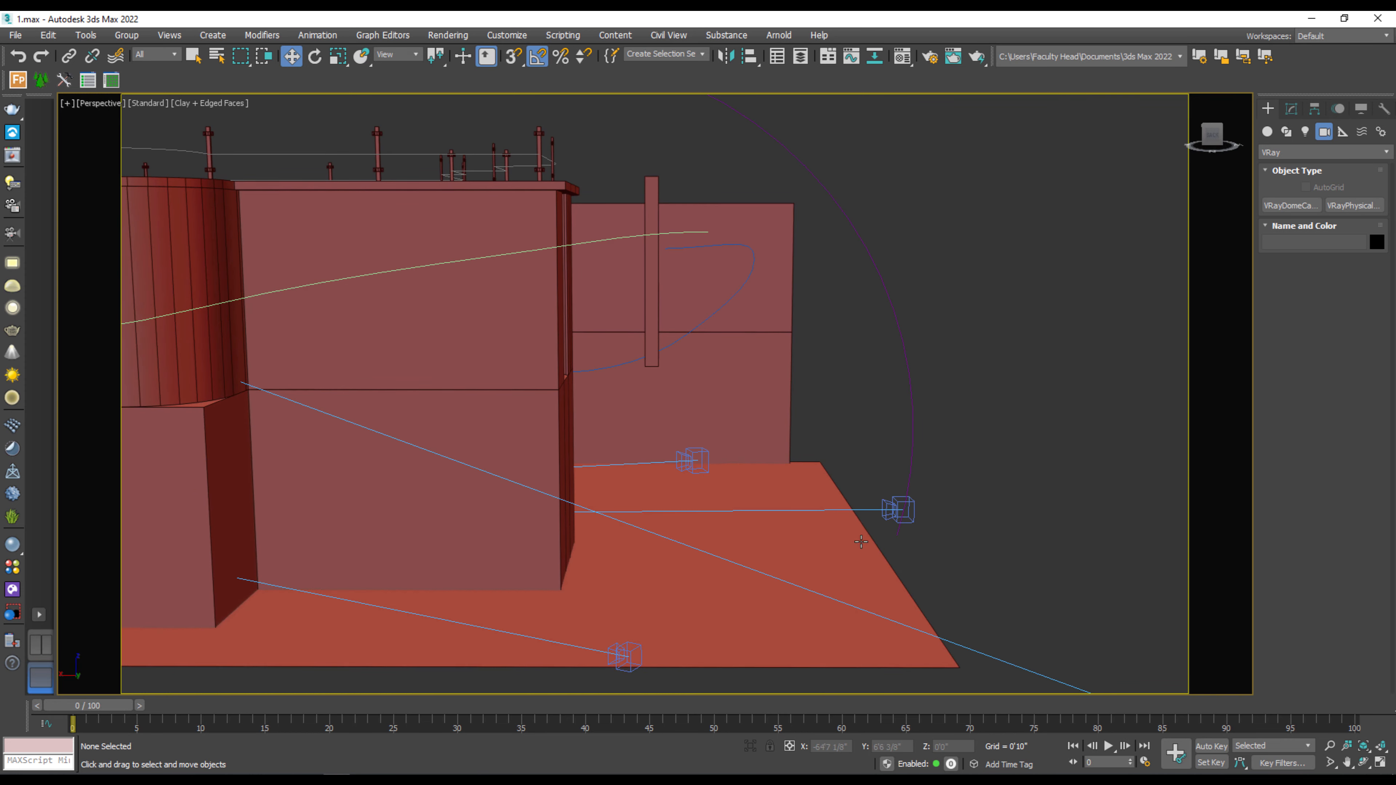
{"action": "scroll", "coordinate": [704, 611], "scroll_direction": "down", "scroll_amount": 2}
{"action": "left_click", "coordinate": [873, 462]}
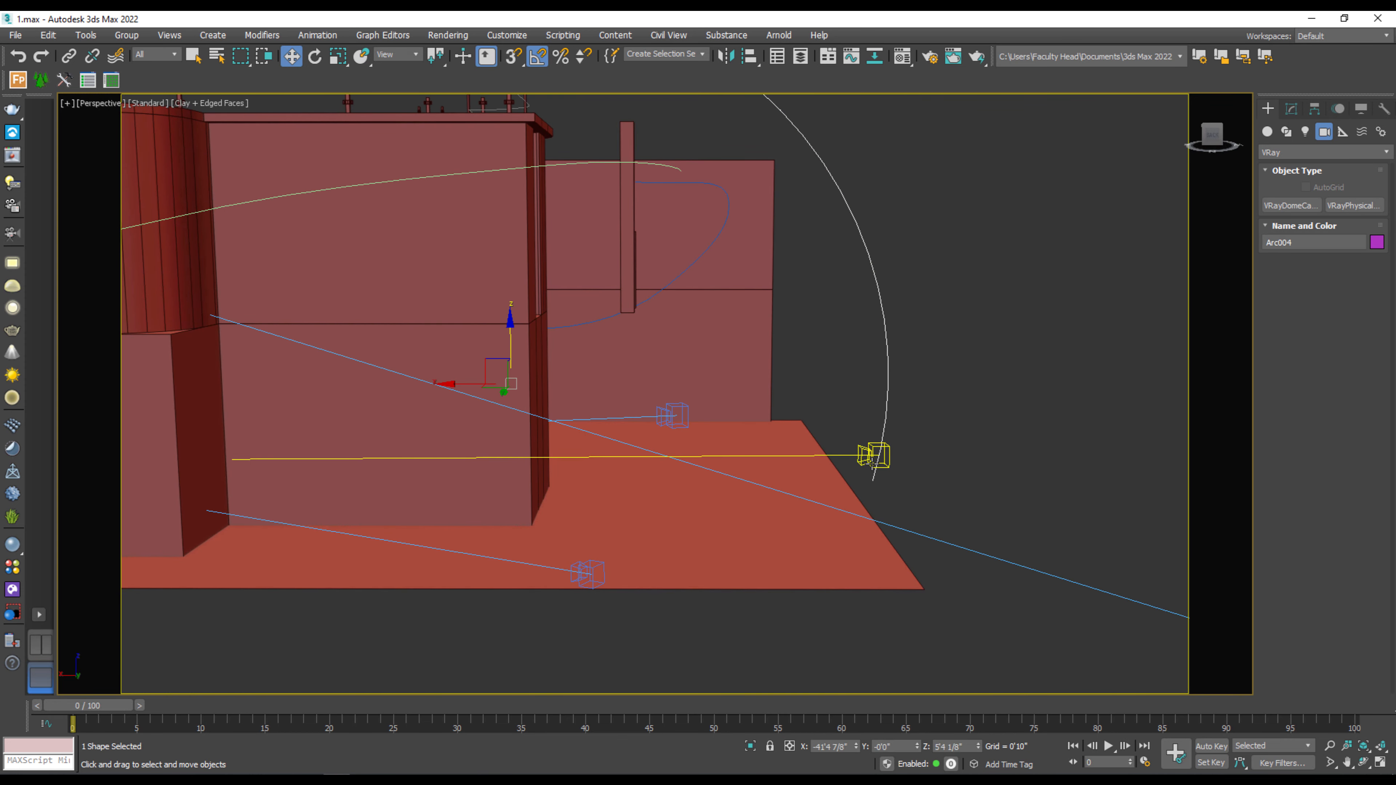
{"action": "left_click", "coordinate": [873, 461]}
{"action": "middle_click_drag", "start_coordinate": [817, 426], "coordinate": [817, 462]}
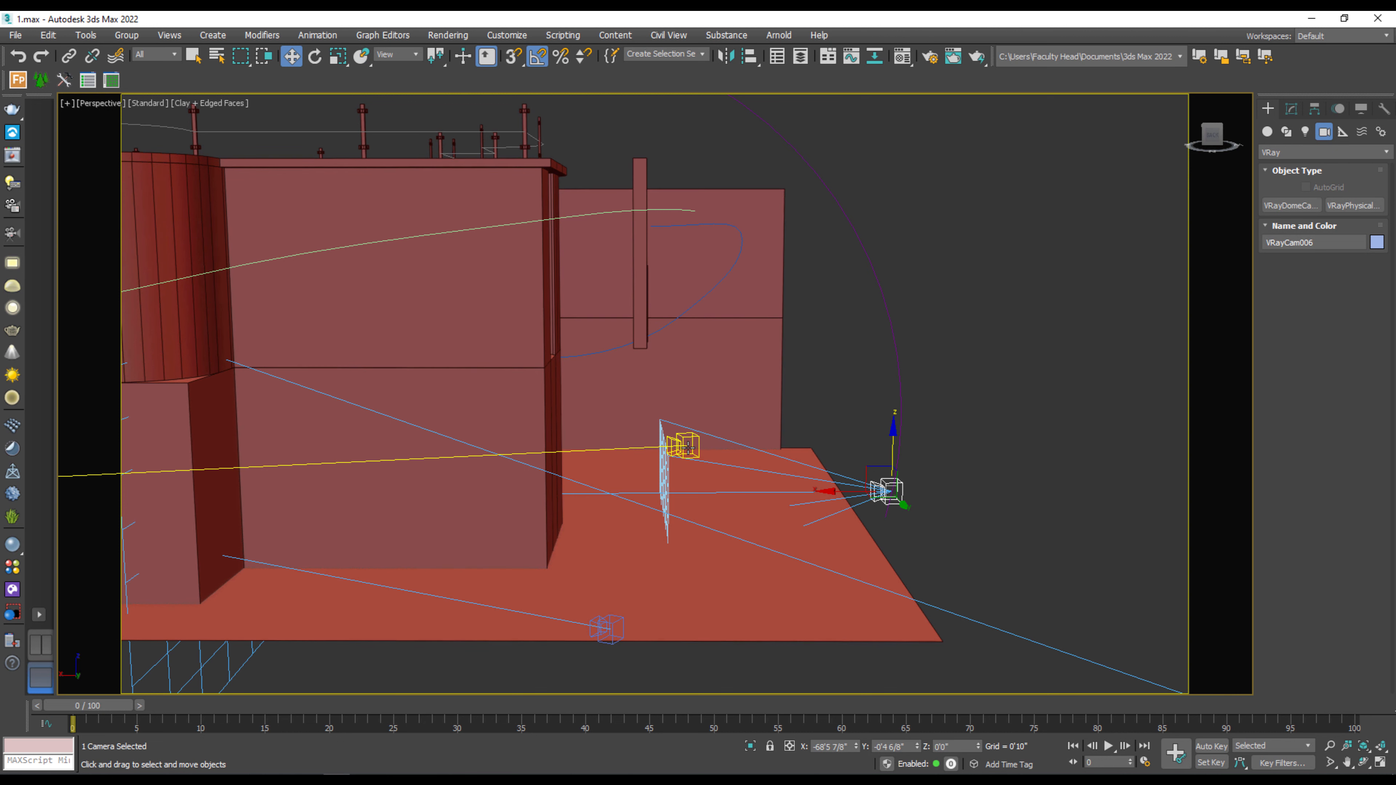
{"action": "left_click", "coordinate": [682, 445]}
{"action": "left_click", "coordinate": [1291, 109]}
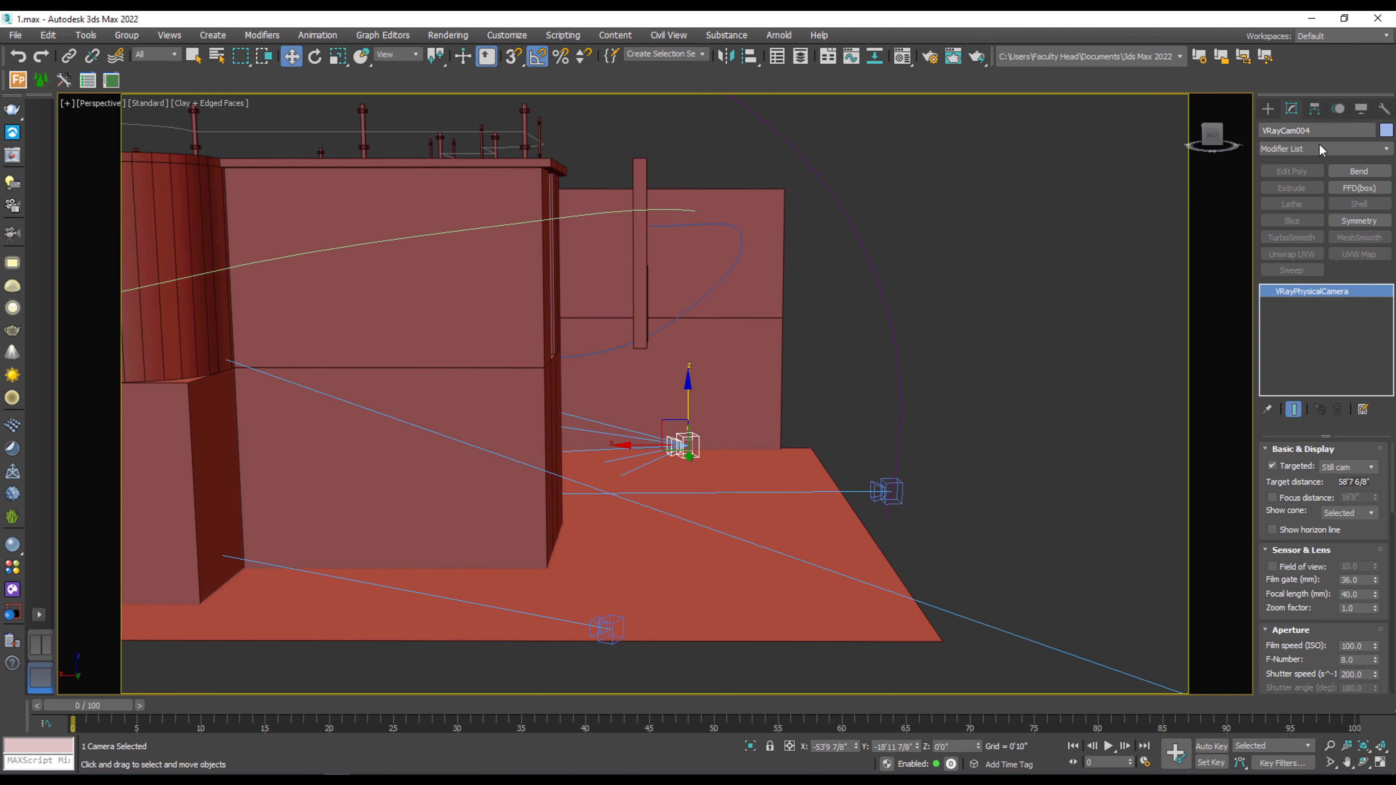
{"action": "double_click", "coordinate": [1319, 131]}
{"action": "type", "text": "s1"}
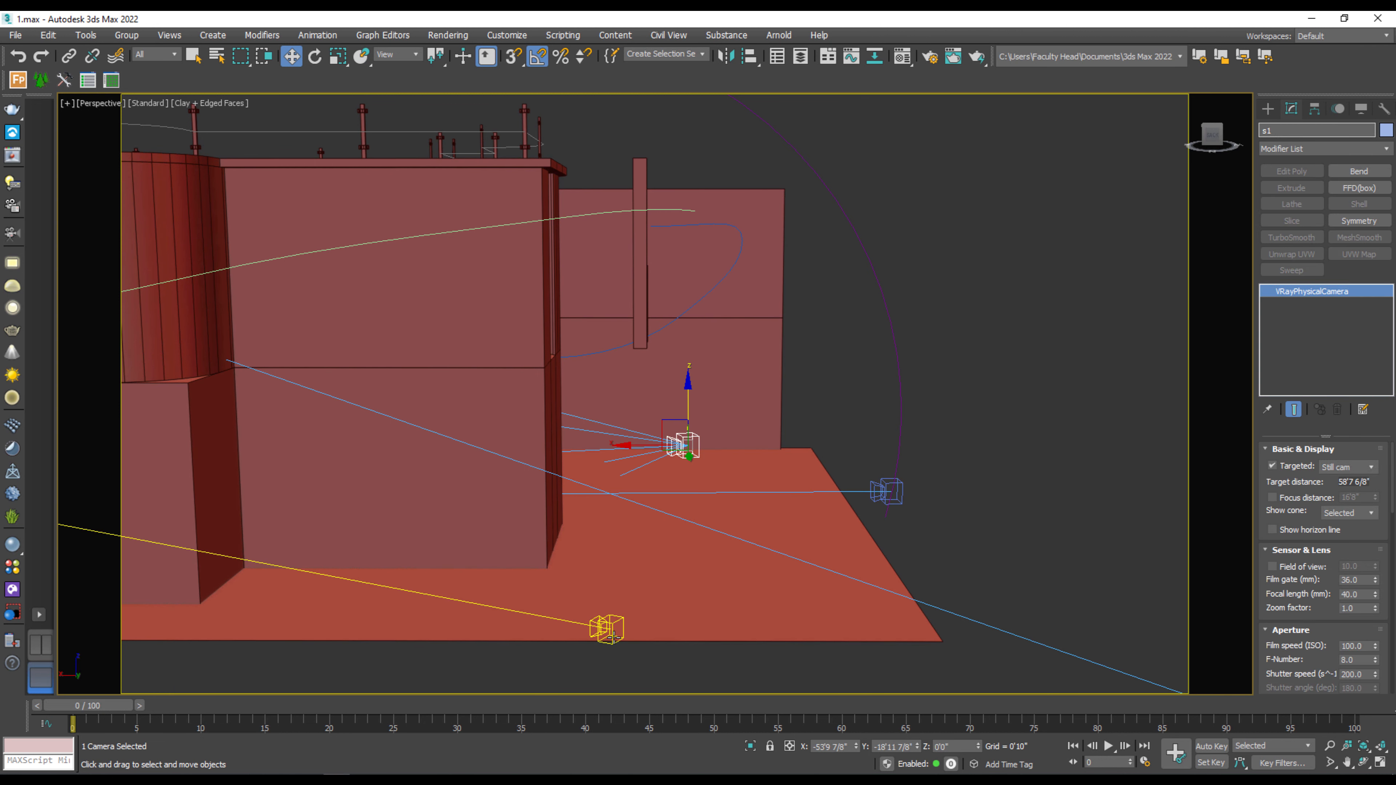
Step: Rename the northwest-corner camera as s2 and the westernmost camera as s3
{"action": "left_click", "coordinate": [606, 628]}
{"action": "double_click", "coordinate": [1319, 131]}
{"action": "type", "text": "s2"}
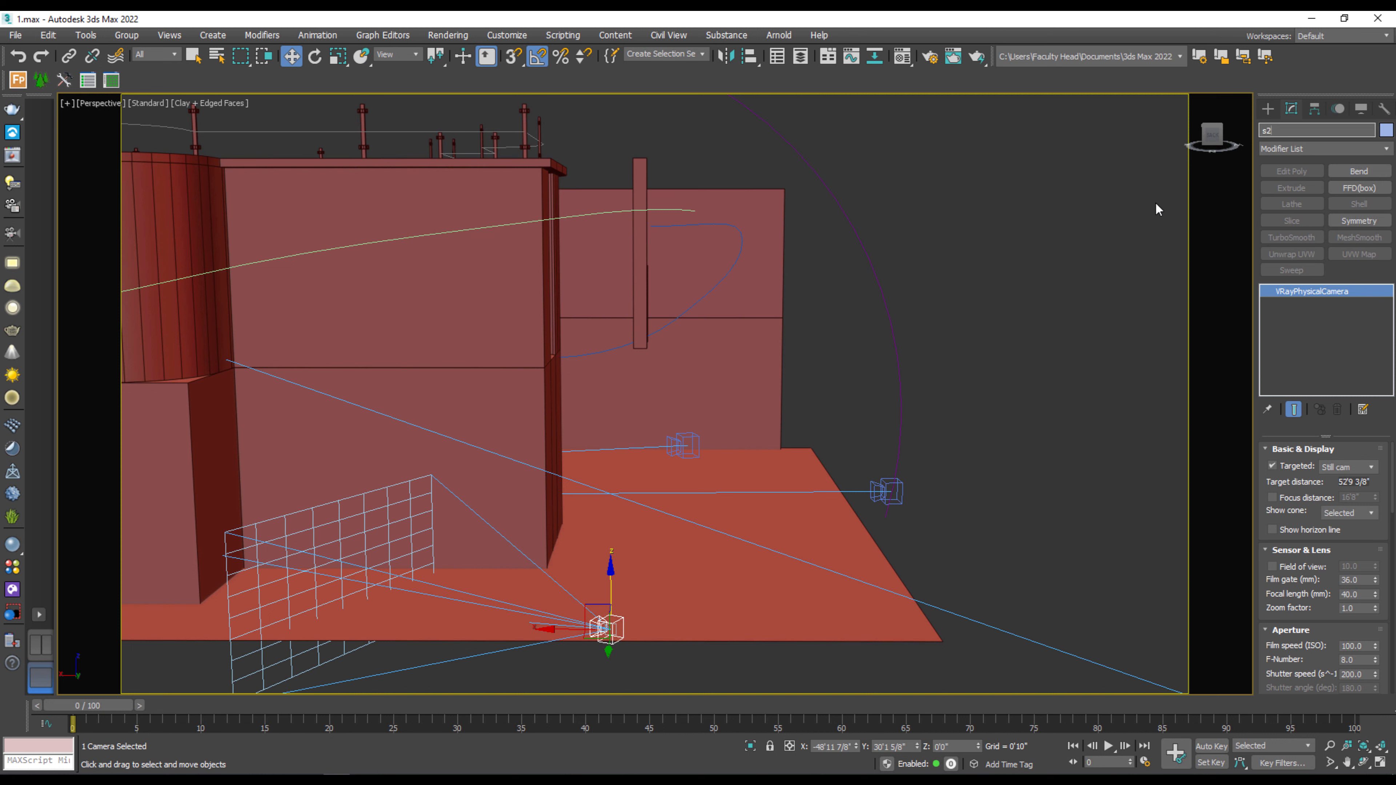
{"action": "left_click", "coordinate": [885, 491]}
{"action": "double_click", "coordinate": [1319, 131]}
{"action": "type", "text": "s3"}
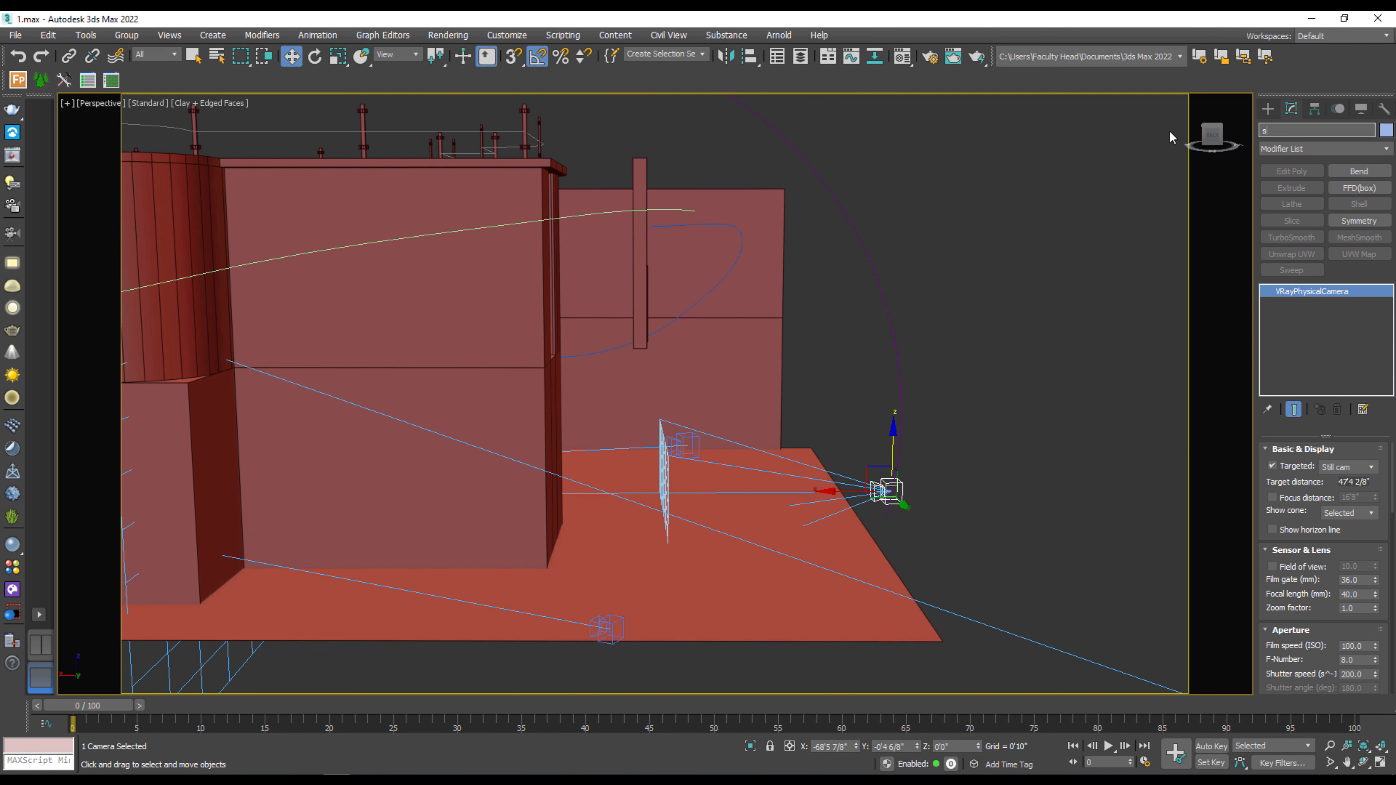
{"action": "left_click", "coordinate": [970, 392]}
{"action": "middle_click_drag", "start_coordinate": [966, 430], "coordinate": [989, 405]}
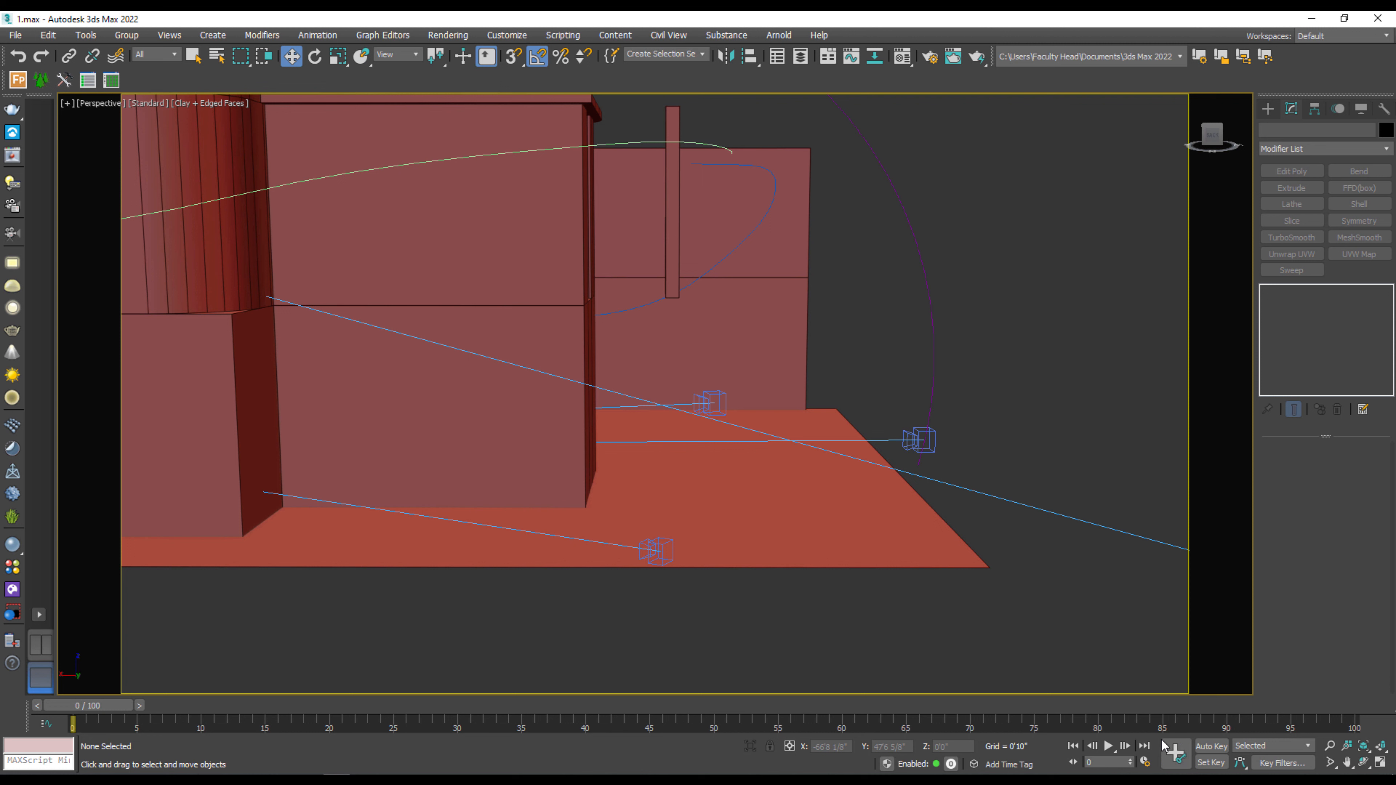
Step: Set the time configuration to a Custom frame rate and the animation to 300 frames
{"action": "left_click", "coordinate": [1145, 763]}
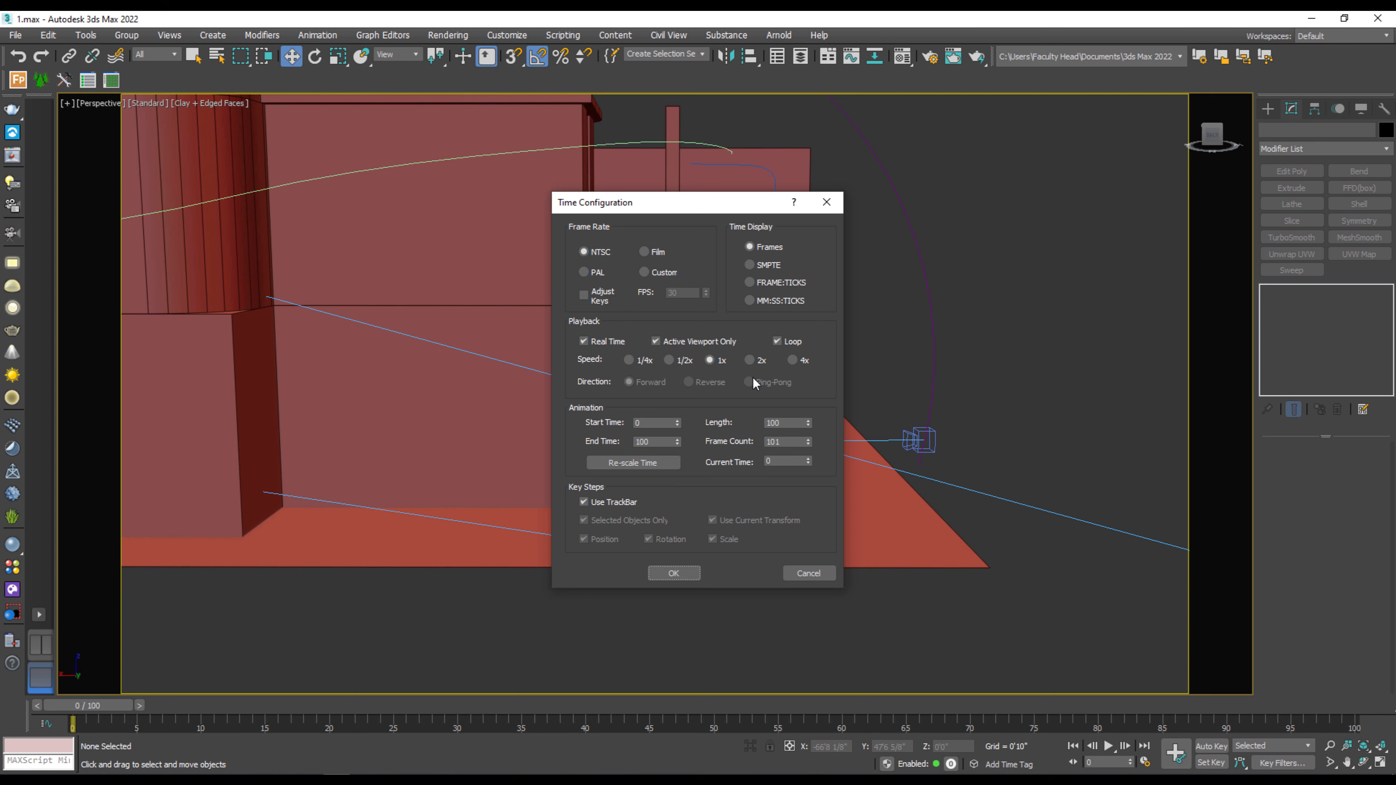
{"action": "left_click", "coordinate": [662, 274]}
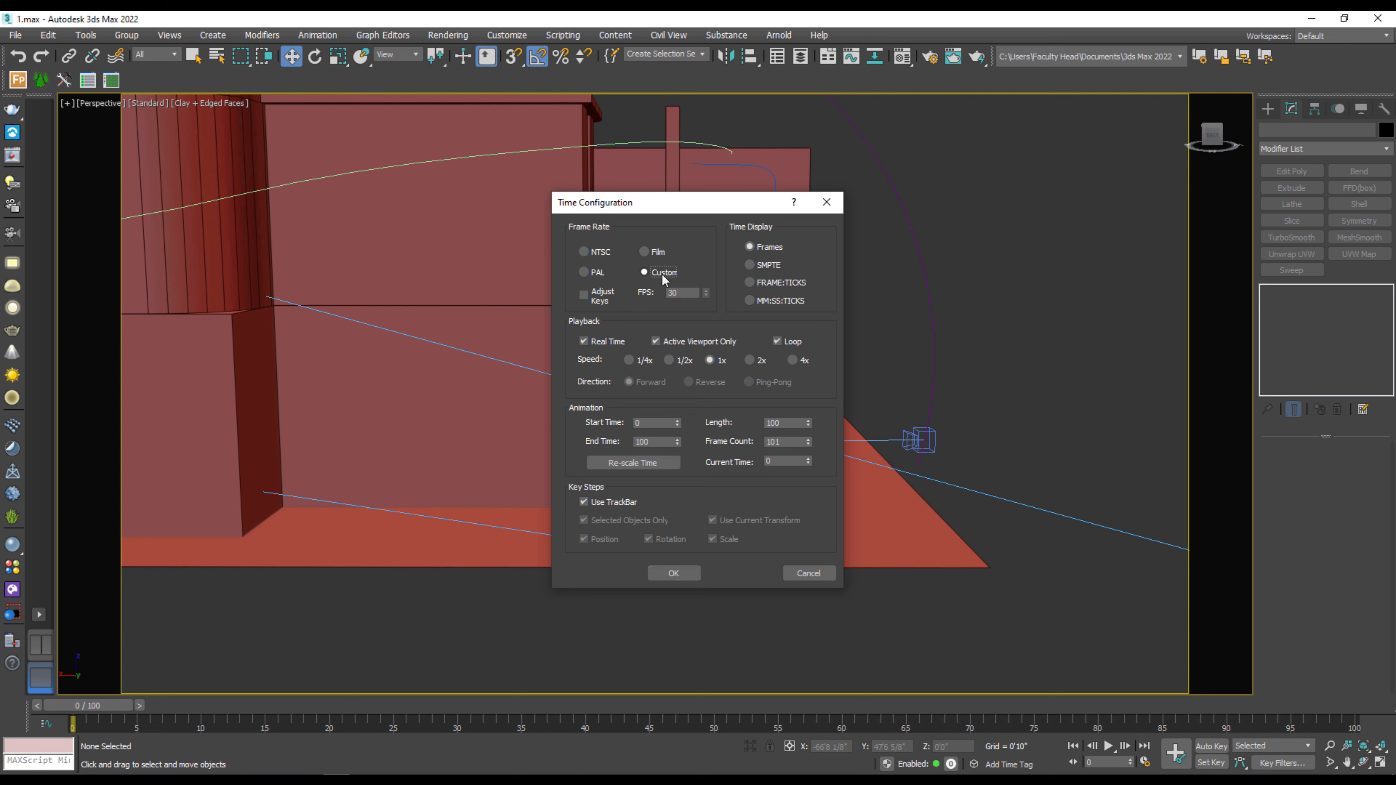
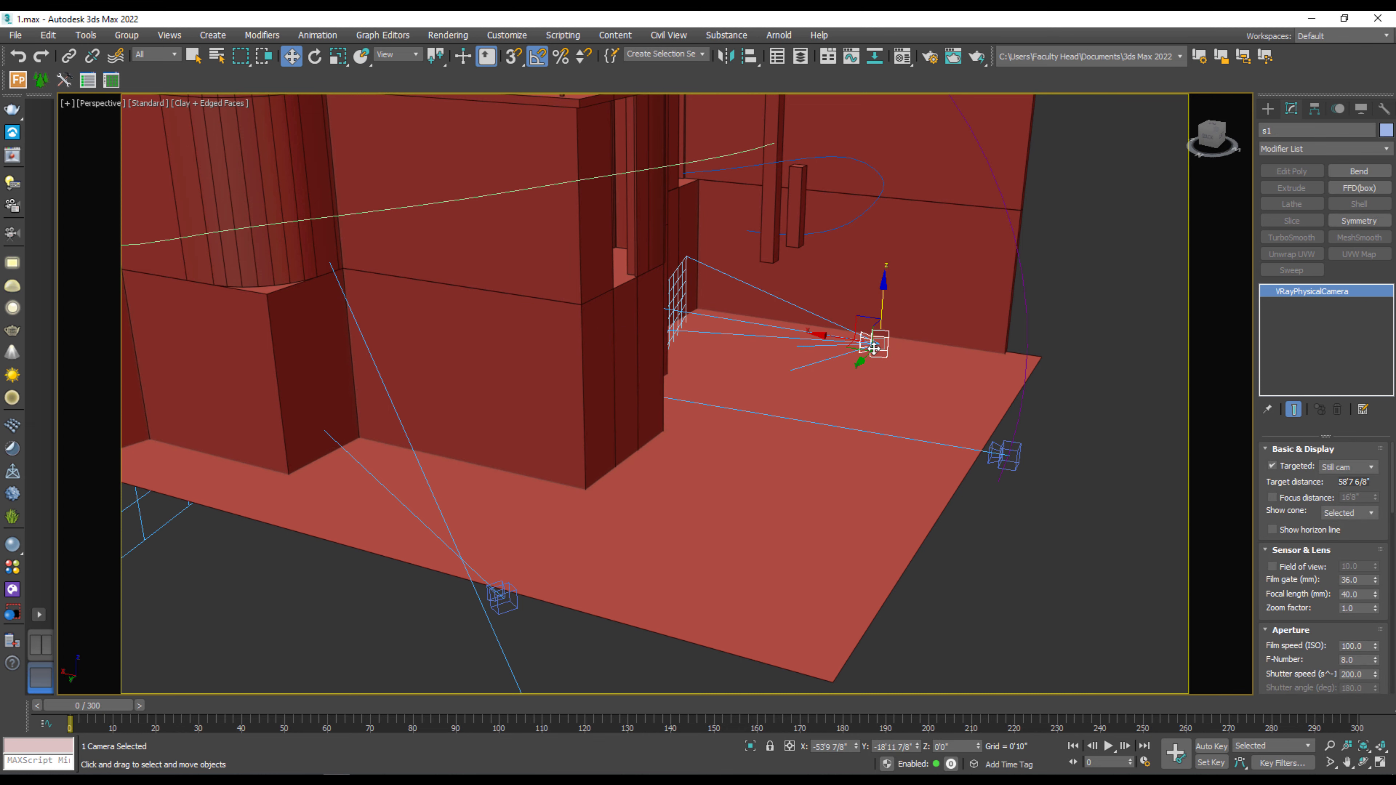
Step: Limit selection to cameras and raise camera s1 together with its target toward the height of the west-end spline
{"action": "middle_click_drag", "start_coordinate": [833, 423], "coordinate": [873, 464]}
{"action": "left_click", "coordinate": [166, 55]}
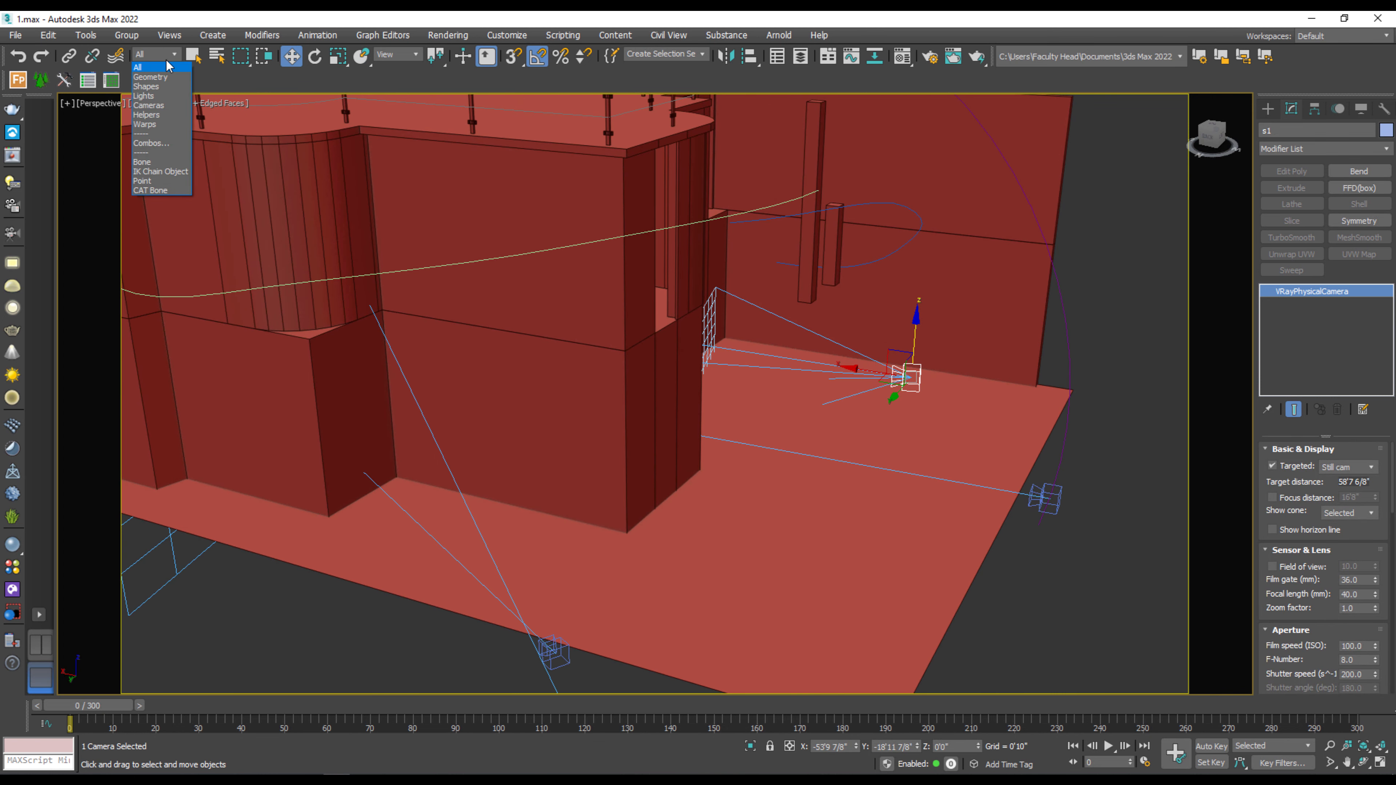
{"action": "left_click", "coordinate": [167, 108]}
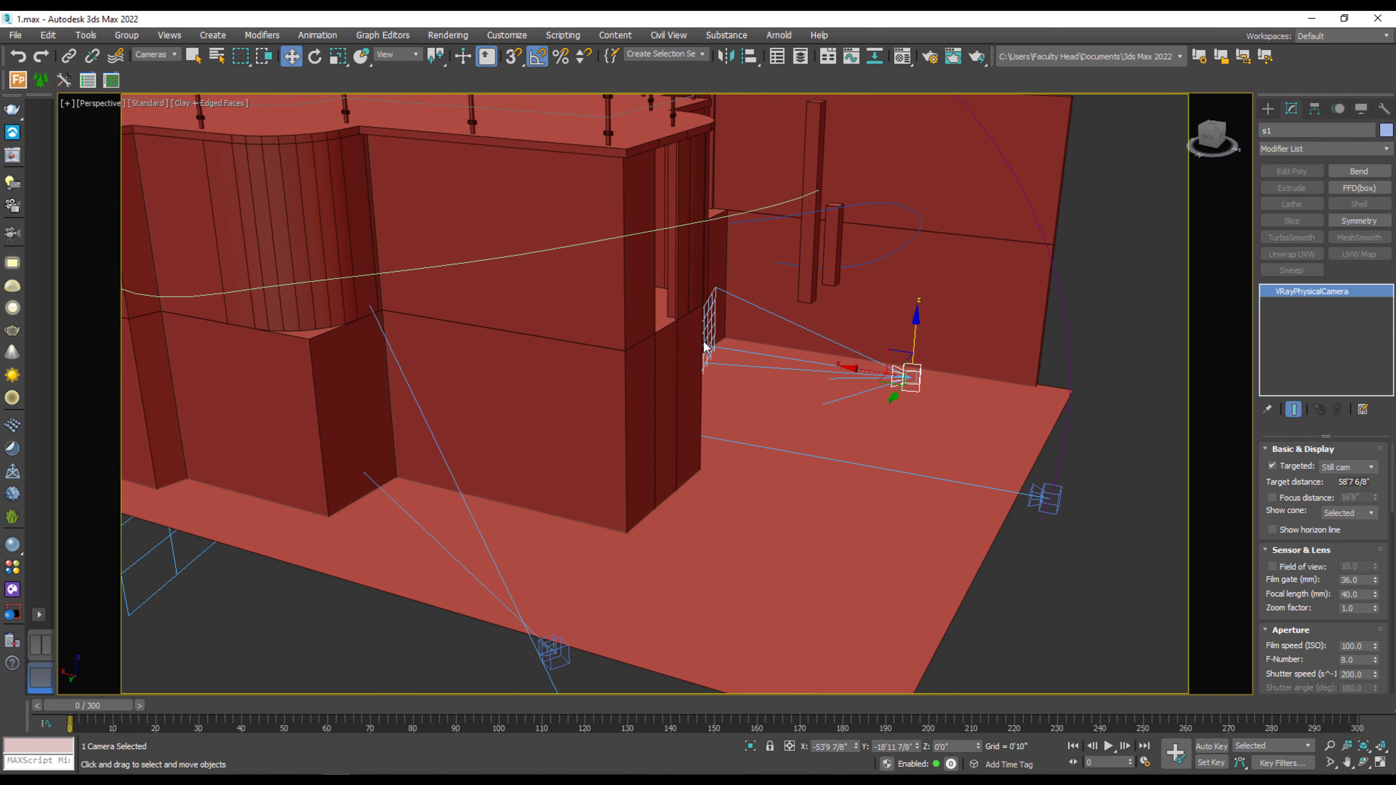
{"action": "mouse_move", "coordinate": [706, 346]}
{"action": "middle_mouse_down", "text": "alt"}
{"action": "mouse_move", "coordinate": [723, 418]}
{"action": "mouse_move", "coordinate": [657, 418]}
{"action": "mouse_move", "coordinate": [690, 460]}
{"action": "mouse_move", "coordinate": [679, 514]}
{"action": "mouse_move", "coordinate": [655, 455]}
{"action": "middle_mouse_up", "text": "alt"}
{"action": "key", "text": "F3"}
{"action": "left_click", "coordinate": [569, 278]}
{"action": "key", "text": "F3"}
{"action": "left_click_drag", "start_coordinate": [626, 324], "coordinate": [626, 217]}
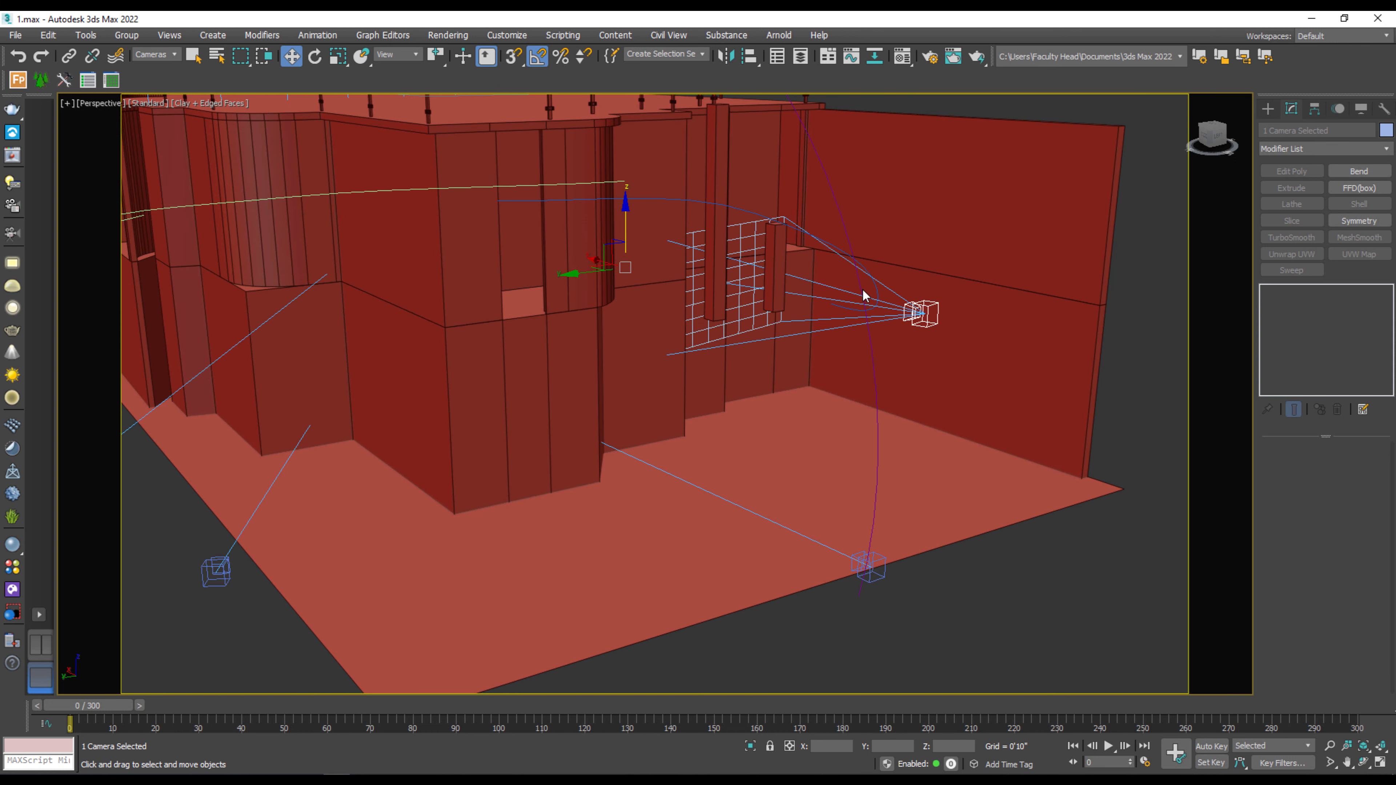
Step: Set the selection filter to All and isolate camera s1 together with the arc spline it will follow
{"action": "left_click", "coordinate": [174, 55]}
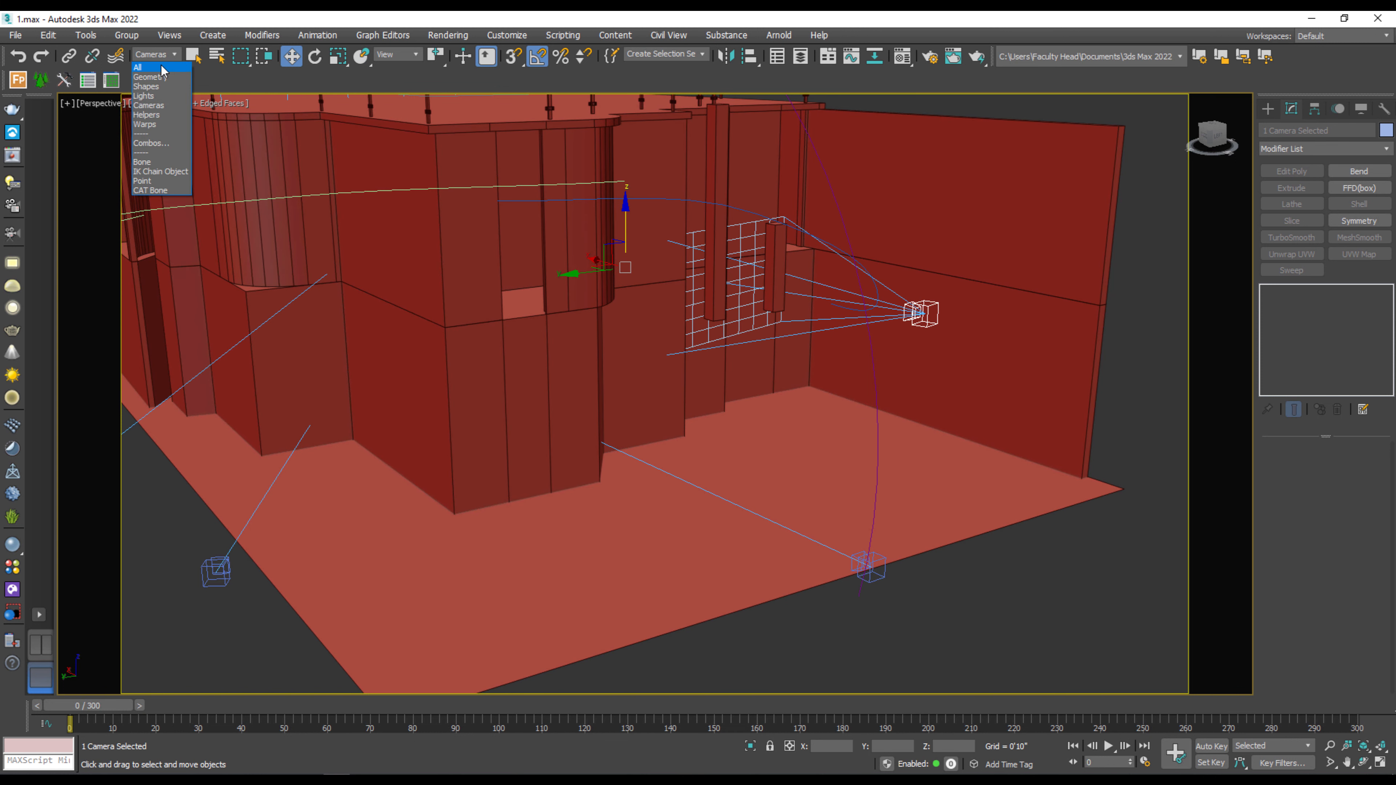
{"action": "left_click", "coordinate": [160, 70]}
{"action": "left_click", "coordinate": [746, 201]}
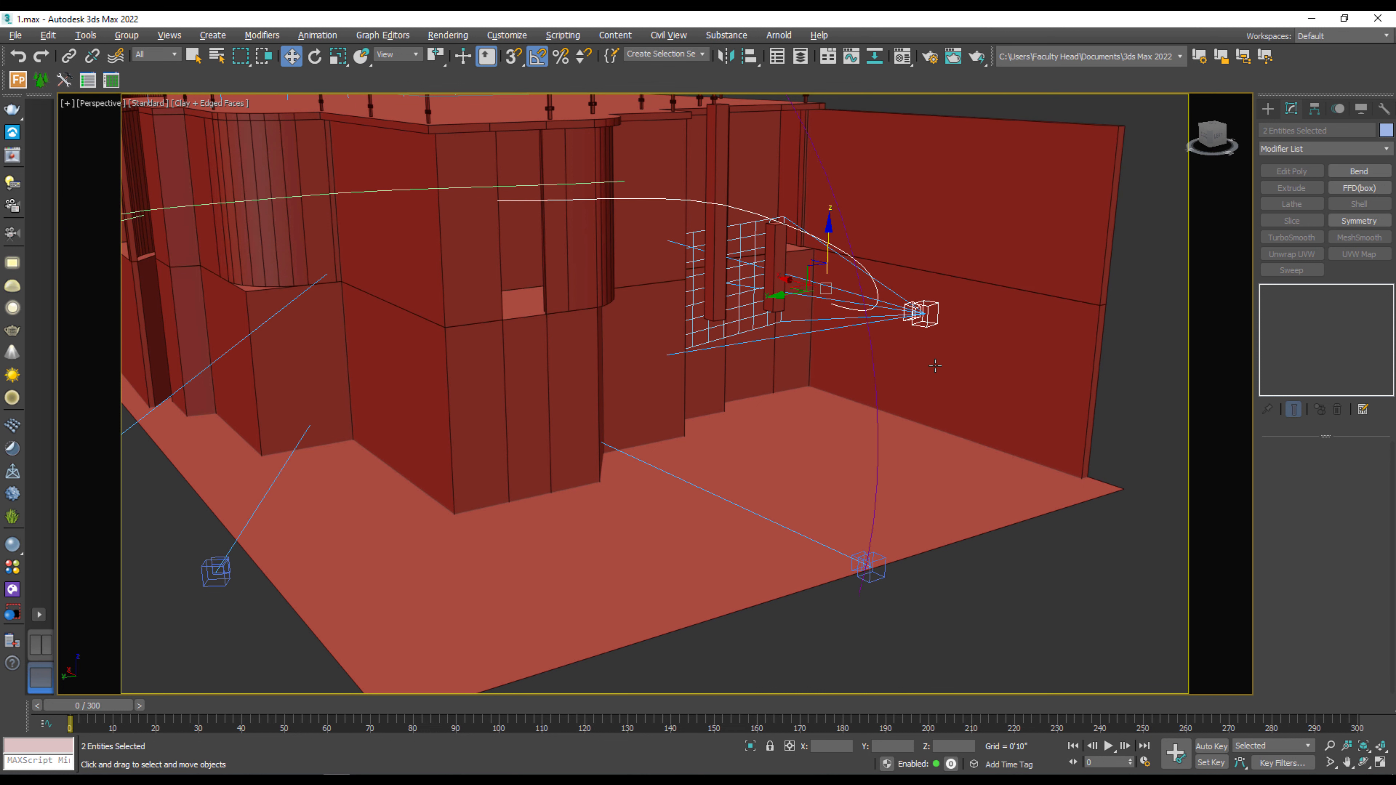
{"action": "key", "text": "Delete"}
{"action": "middle_click_drag", "start_coordinate": [931, 503], "coordinate": [819, 550], "text": "alt"}
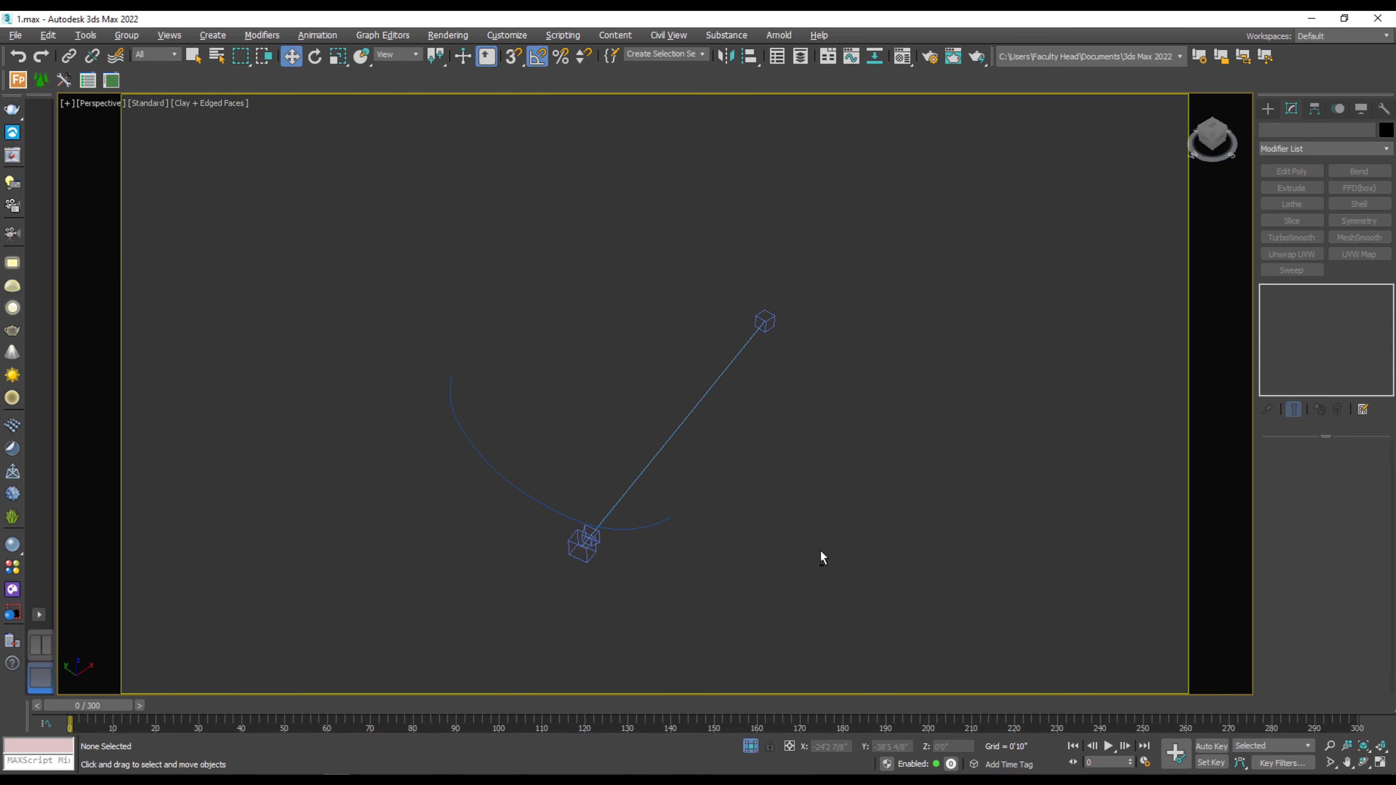
{"action": "scroll", "coordinate": [661, 542], "scroll_direction": "up", "scroll_amount": 3}
{"action": "middle_click_drag", "start_coordinate": [661, 539], "coordinate": [689, 556], "text": "alt"}
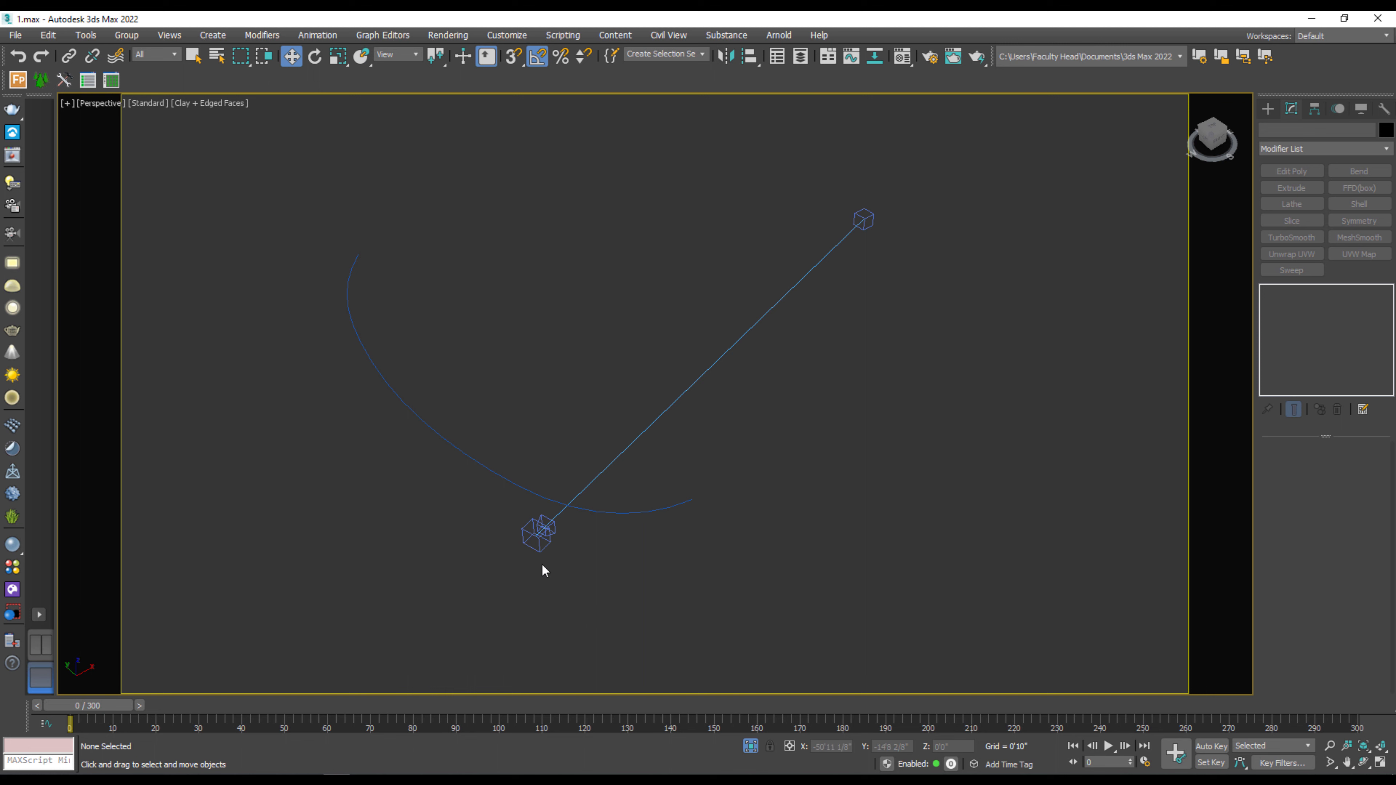
Step: Bind camera s1 to the isolated arc with a Path Constraint and scrub to frame 3 to test its motion
{"action": "left_click", "coordinate": [540, 532]}
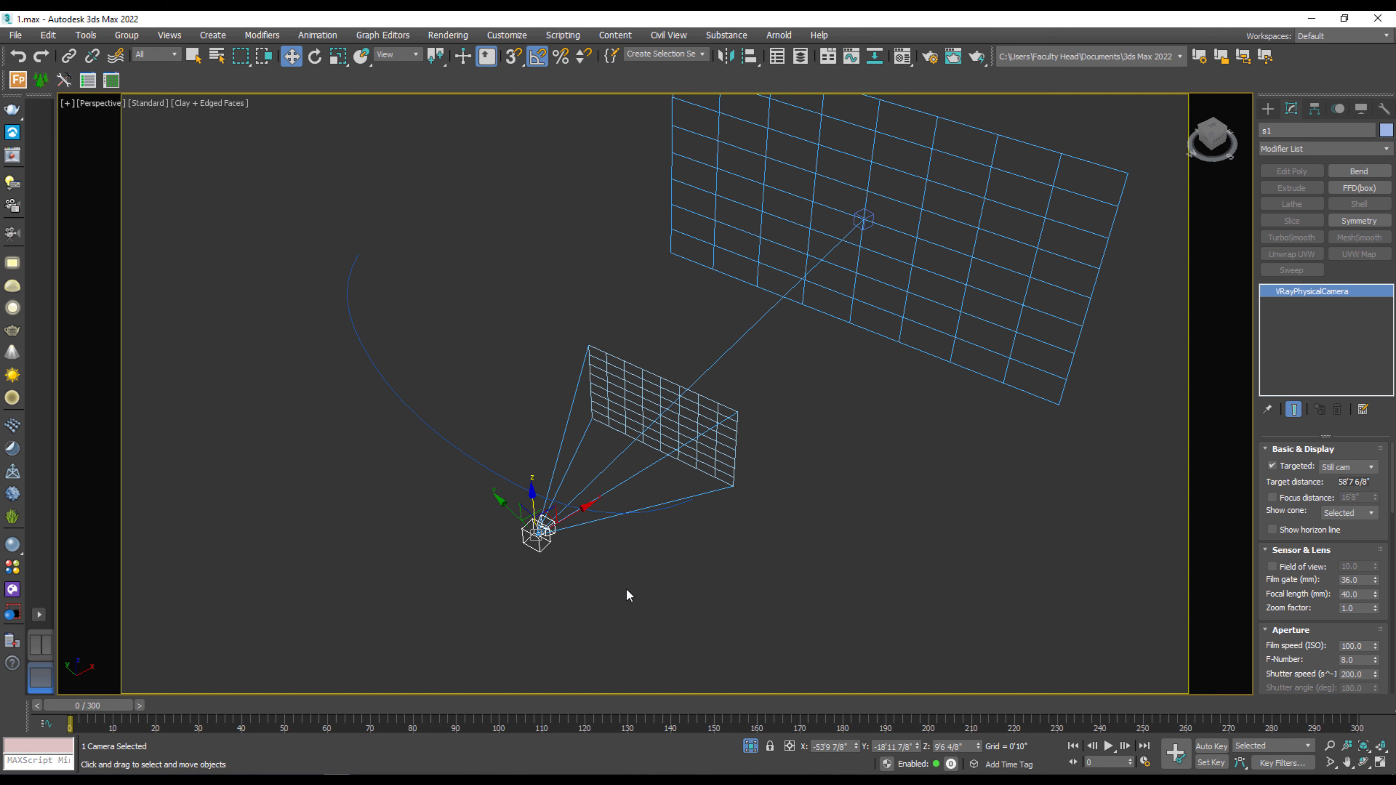
{"action": "left_click", "coordinate": [560, 614]}
{"action": "left_click", "coordinate": [542, 550]}
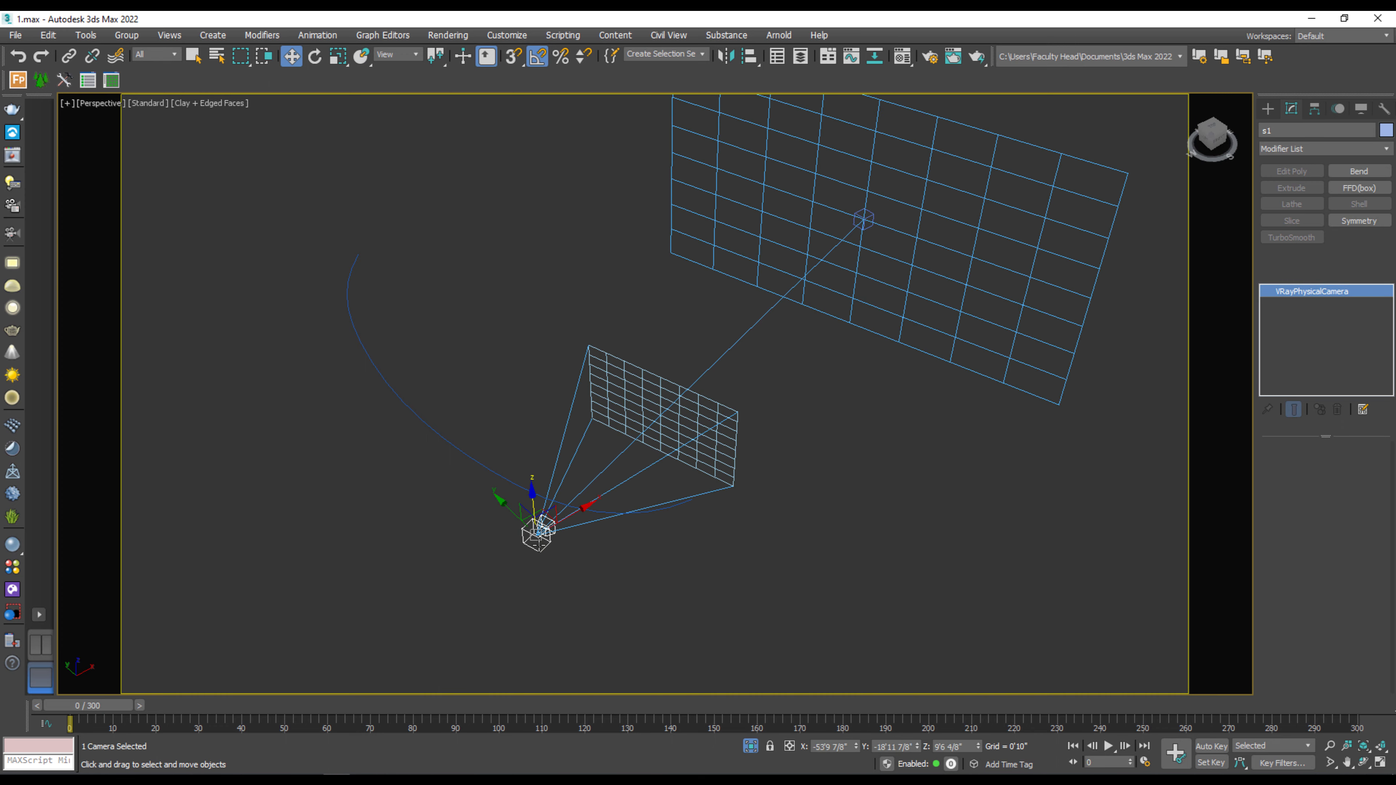
{"action": "left_click", "coordinate": [317, 35]}
{"action": "mouse_move", "coordinate": [336, 97]}
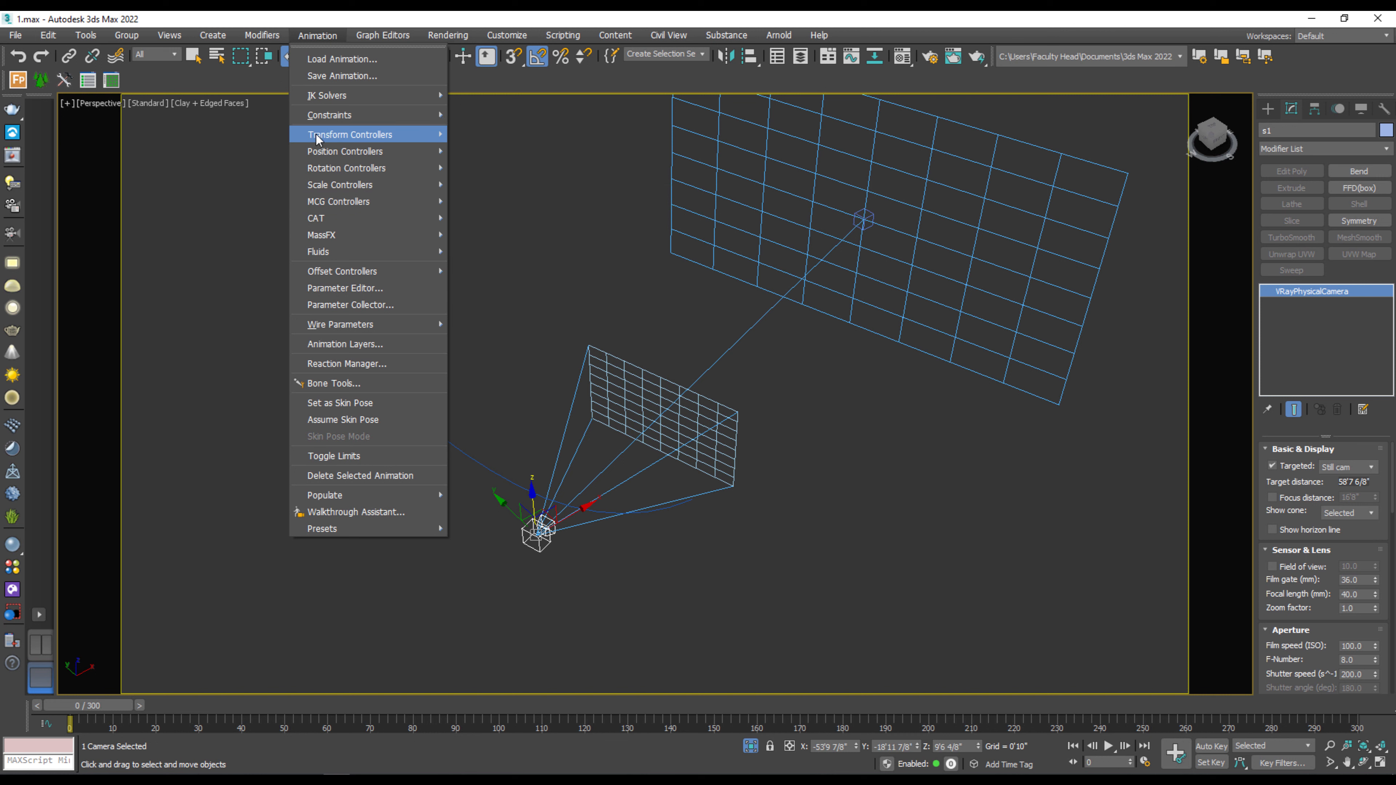
{"action": "mouse_move", "coordinate": [366, 137]}
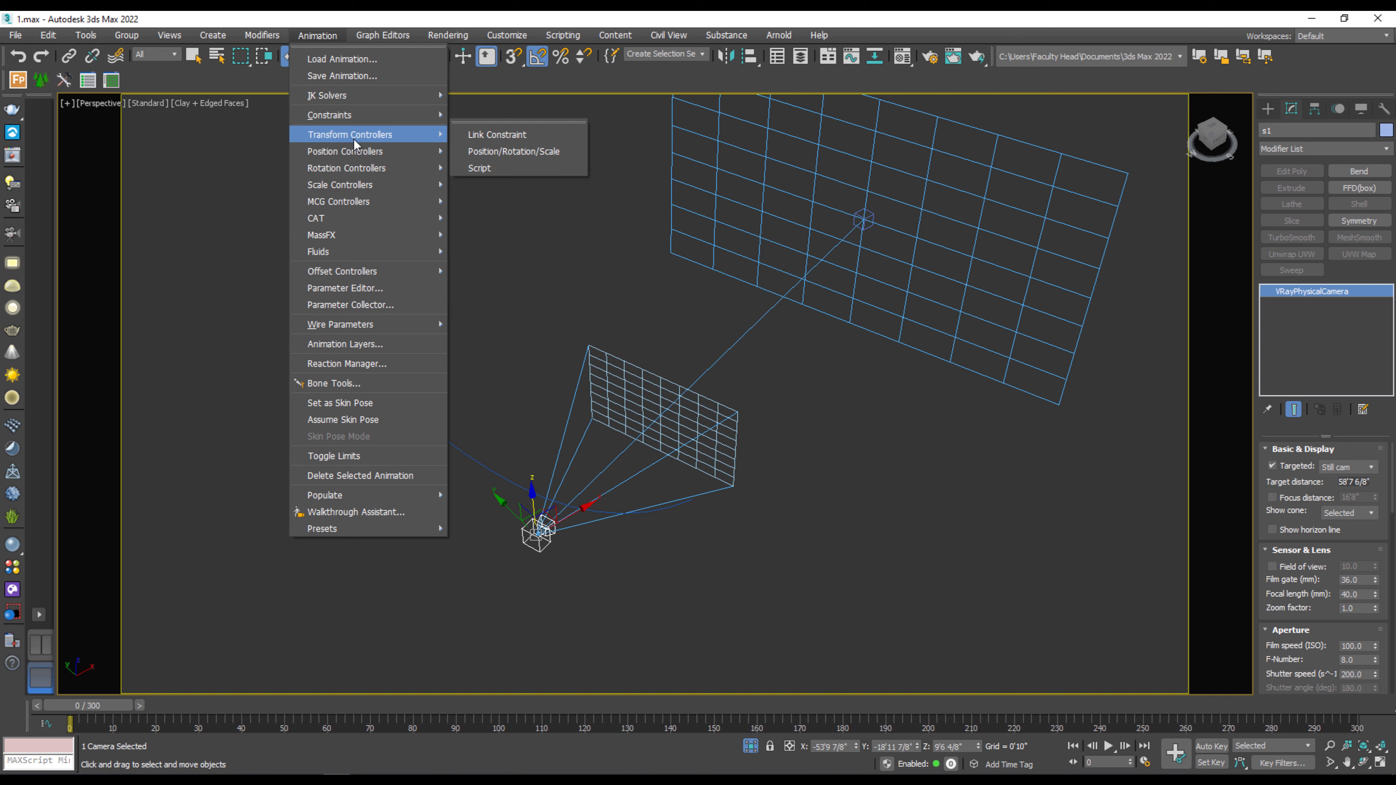
{"action": "mouse_move", "coordinate": [328, 121]}
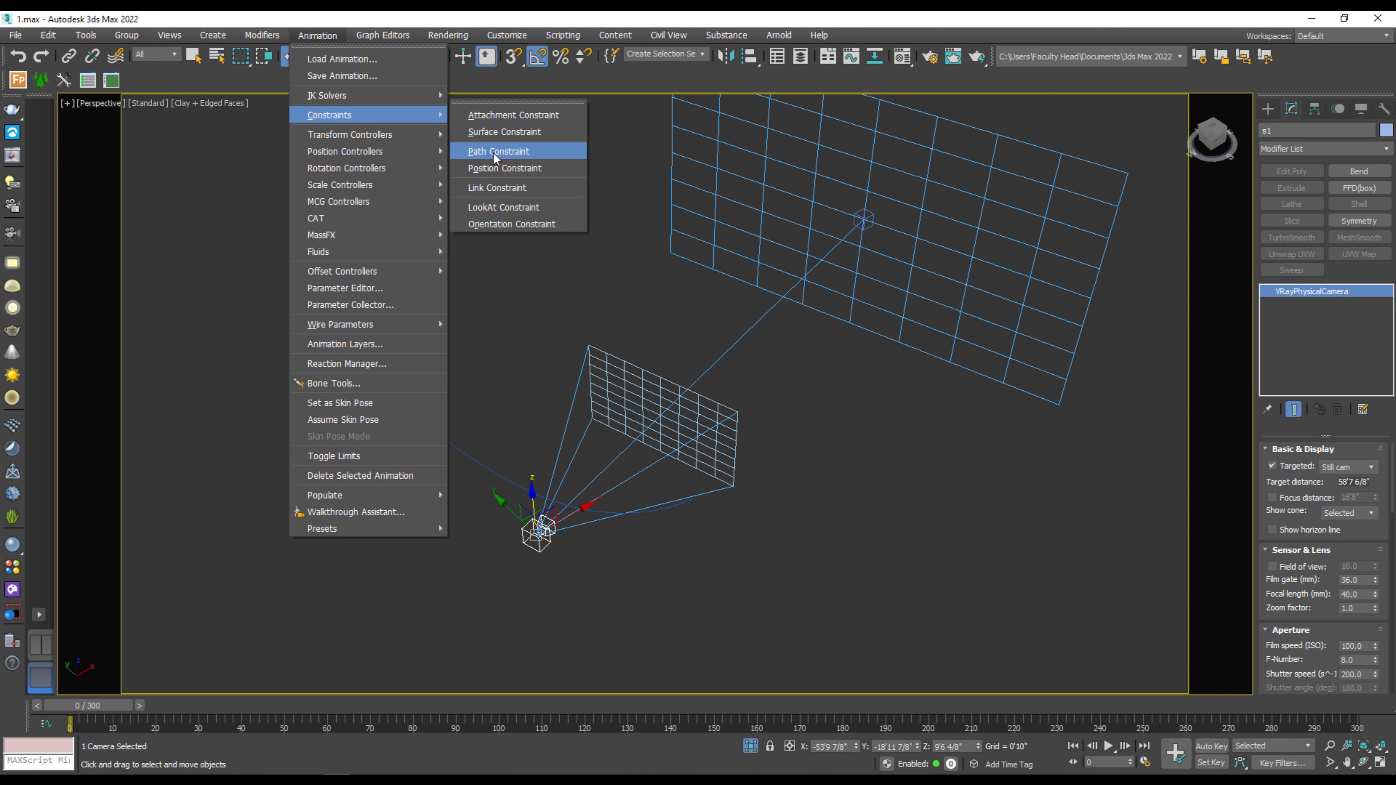
{"action": "left_click", "coordinate": [555, 151]}
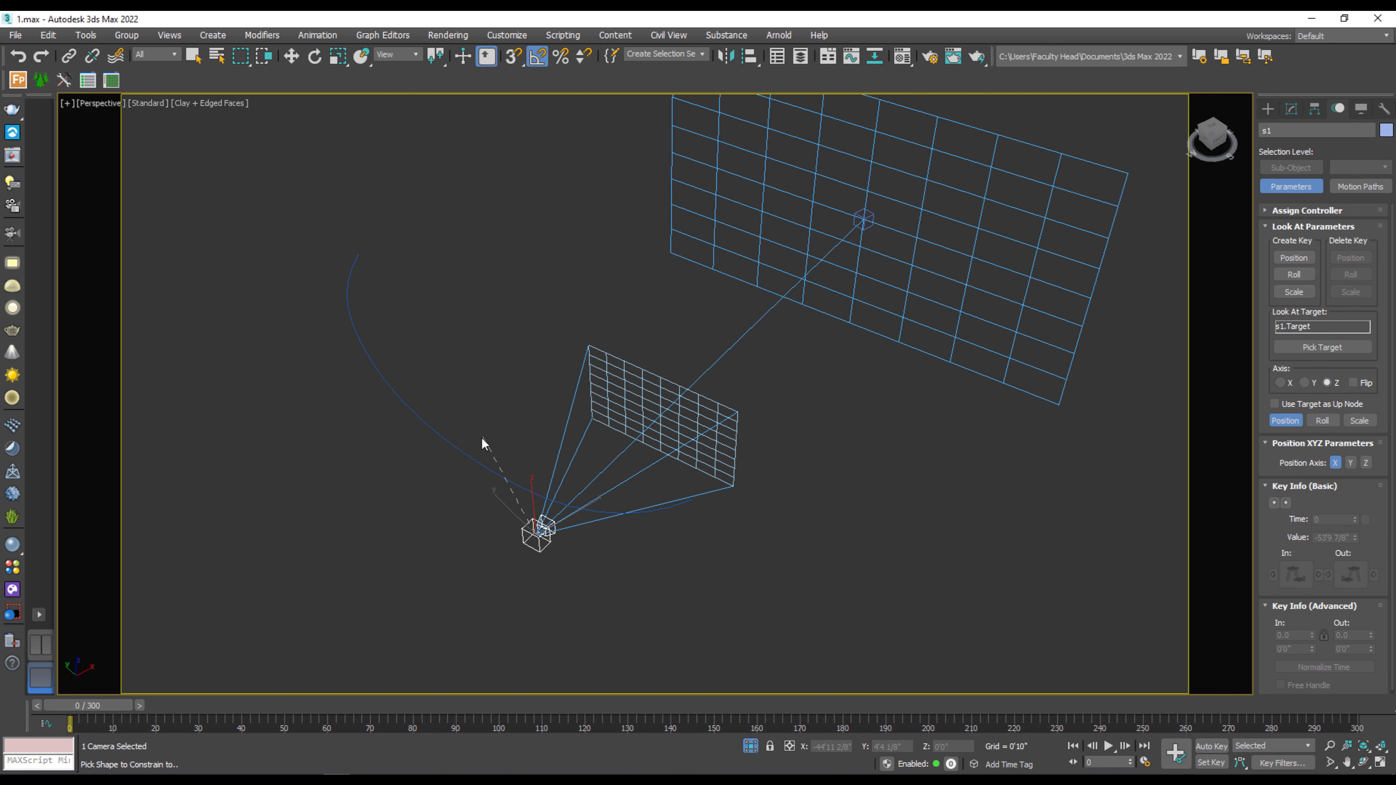
{"action": "left_click", "coordinate": [478, 464]}
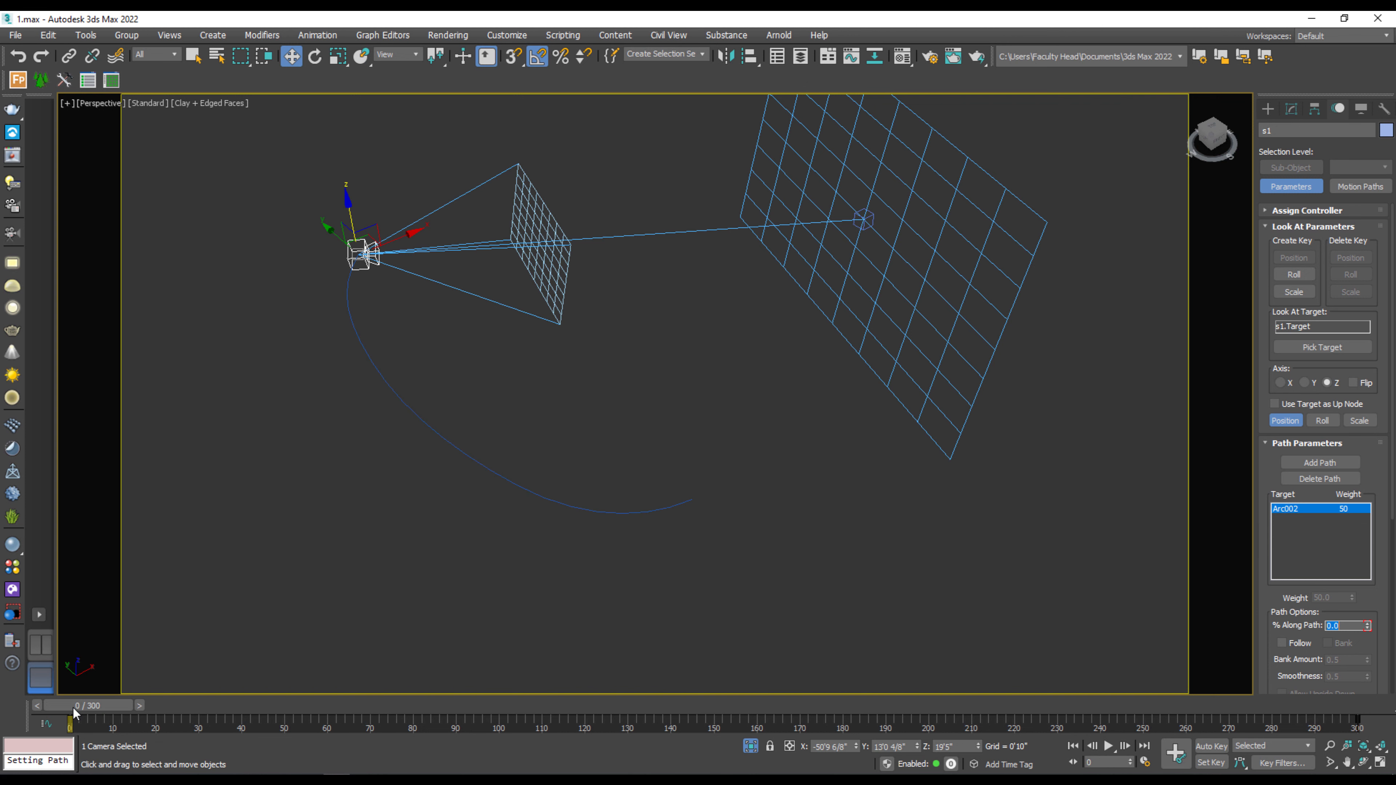
{"action": "mouse_move", "coordinate": [75, 709]}
{"action": "left_mouse_down"}
{"action": "mouse_move", "coordinate": [1332, 737]}
{"action": "mouse_move", "coordinate": [85, 717]}
{"action": "left_mouse_up"}
{"action": "key", "text": "w"}
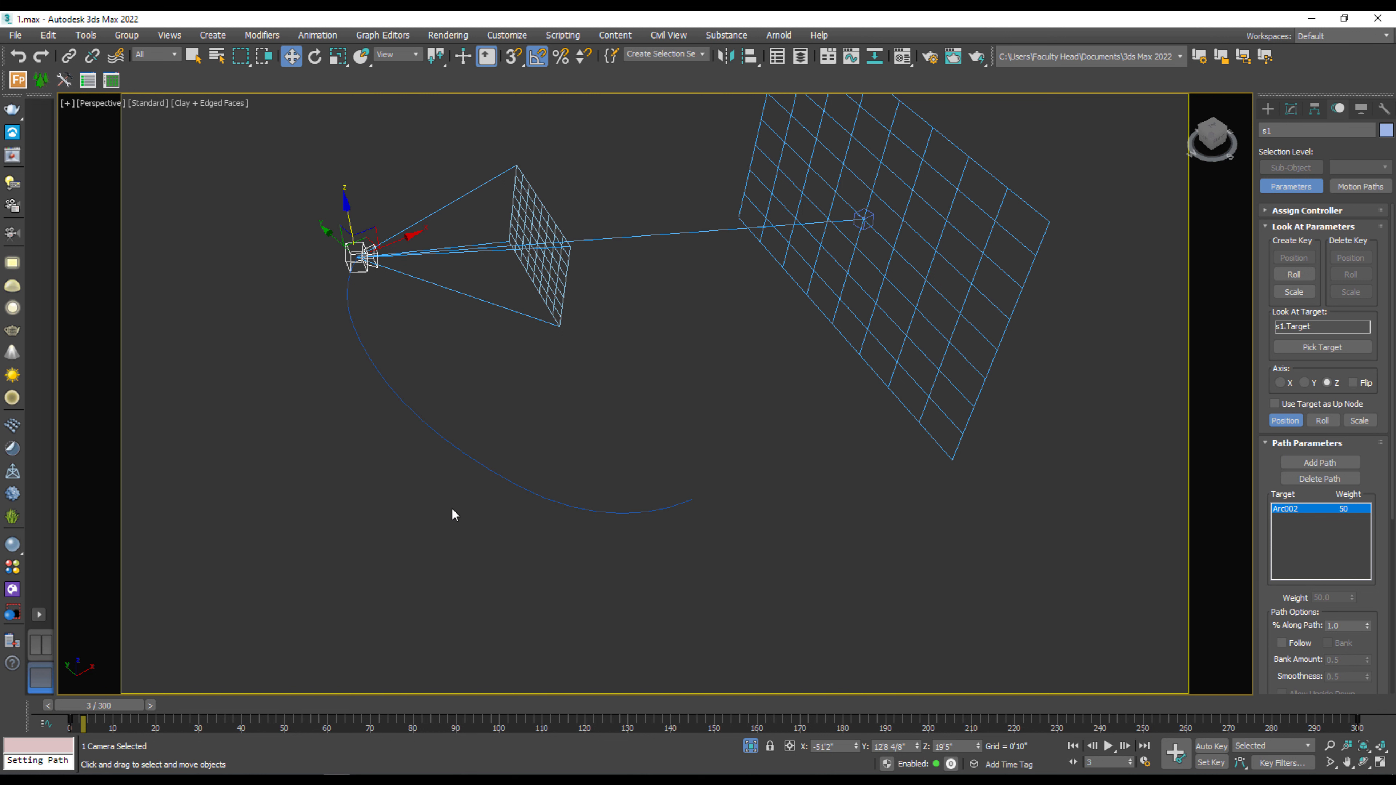
Step: End the isolation, clear the selection and look through camera s1 with safe frames shown
{"action": "right_click", "coordinate": [491, 524]}
{"action": "left_click", "coordinate": [373, 636]}
{"action": "left_click", "coordinate": [346, 518]}
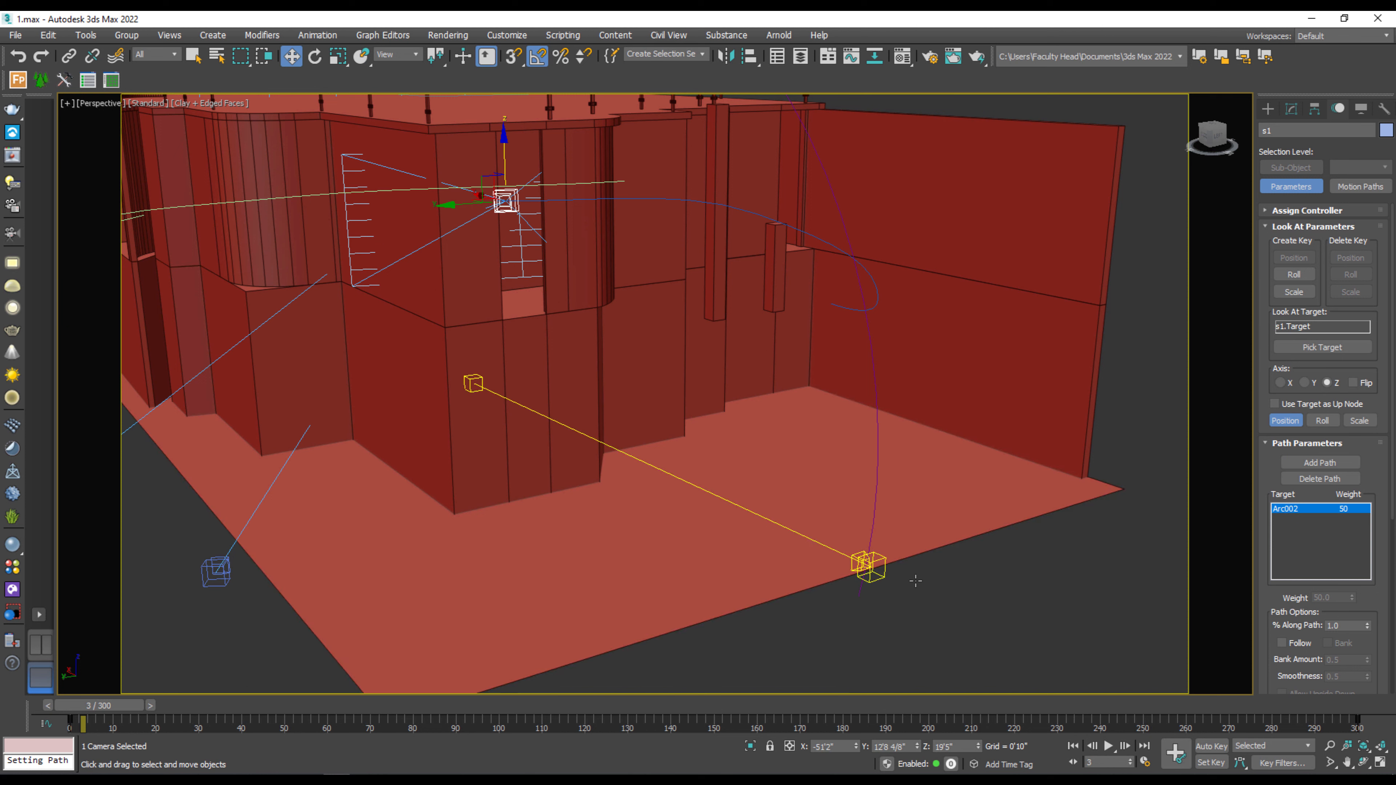
{"action": "key", "text": "c"}
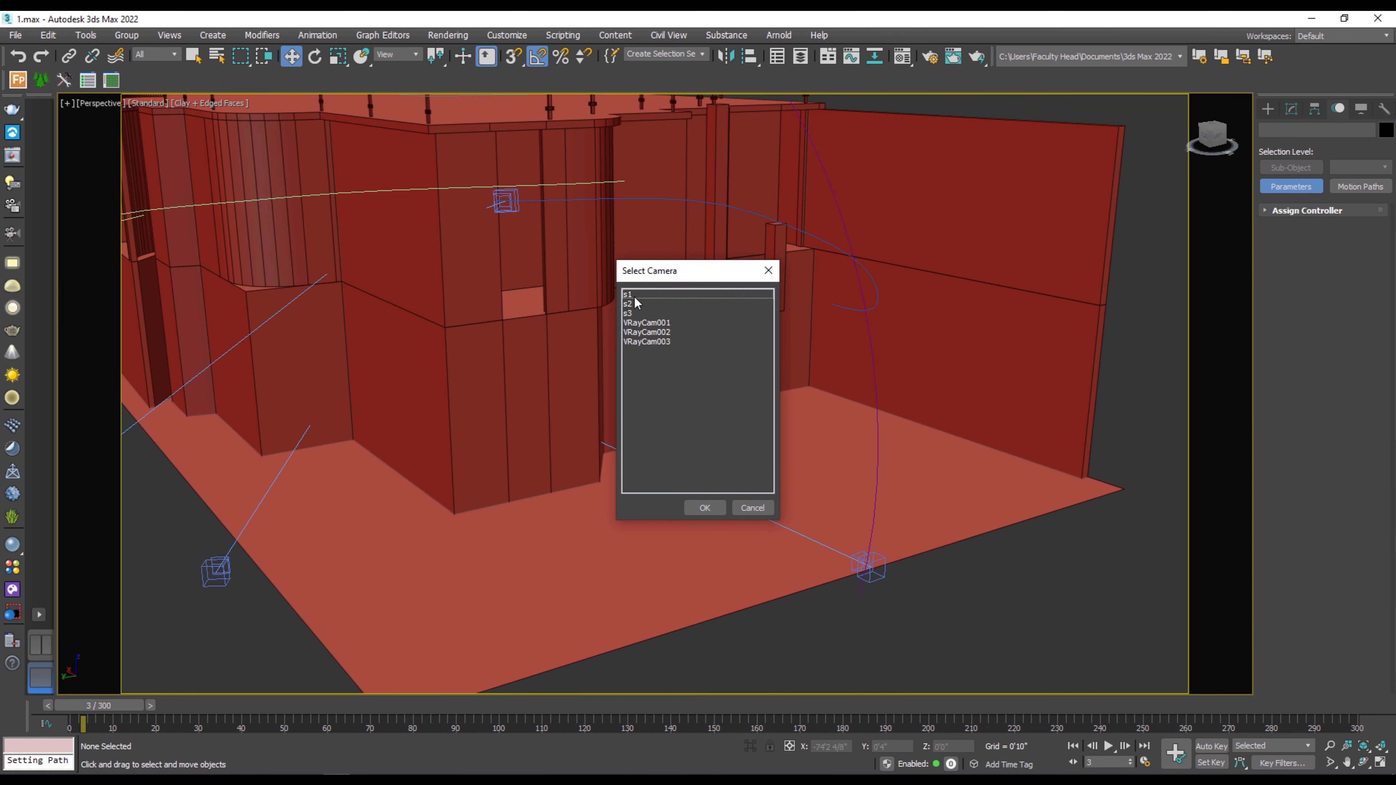
{"action": "left_click", "coordinate": [628, 294]}
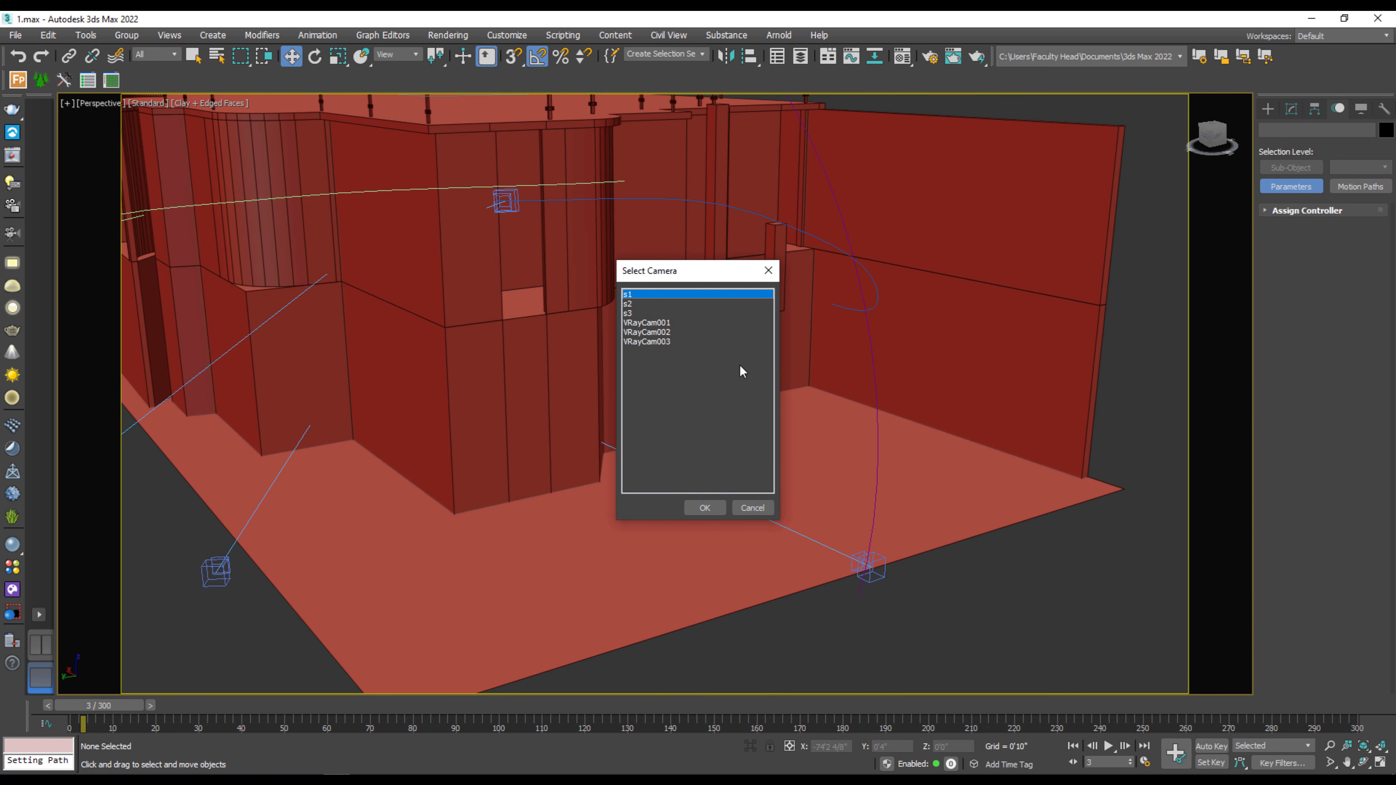
{"action": "left_click", "coordinate": [709, 508]}
{"action": "key", "text": "shift+f"}
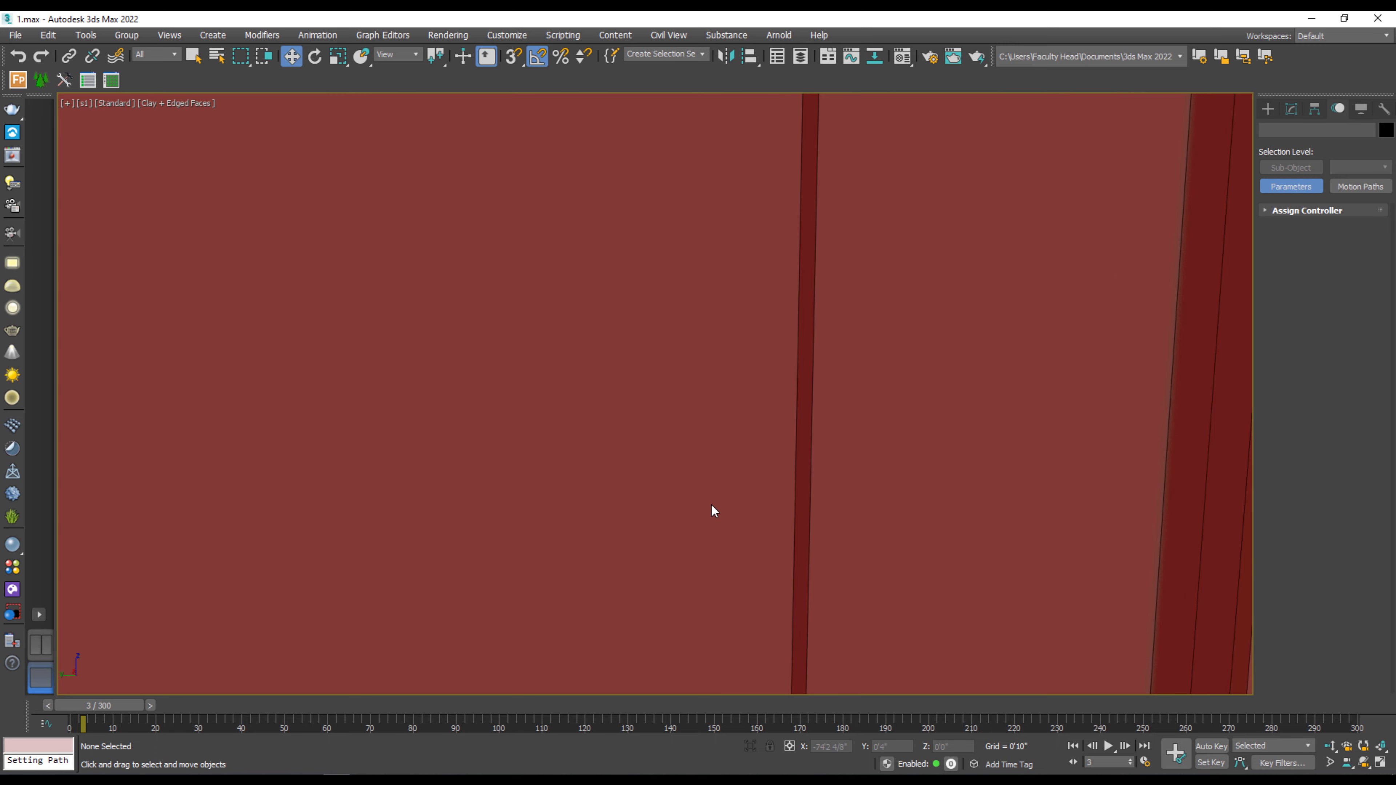
{"action": "key", "text": "shift+f"}
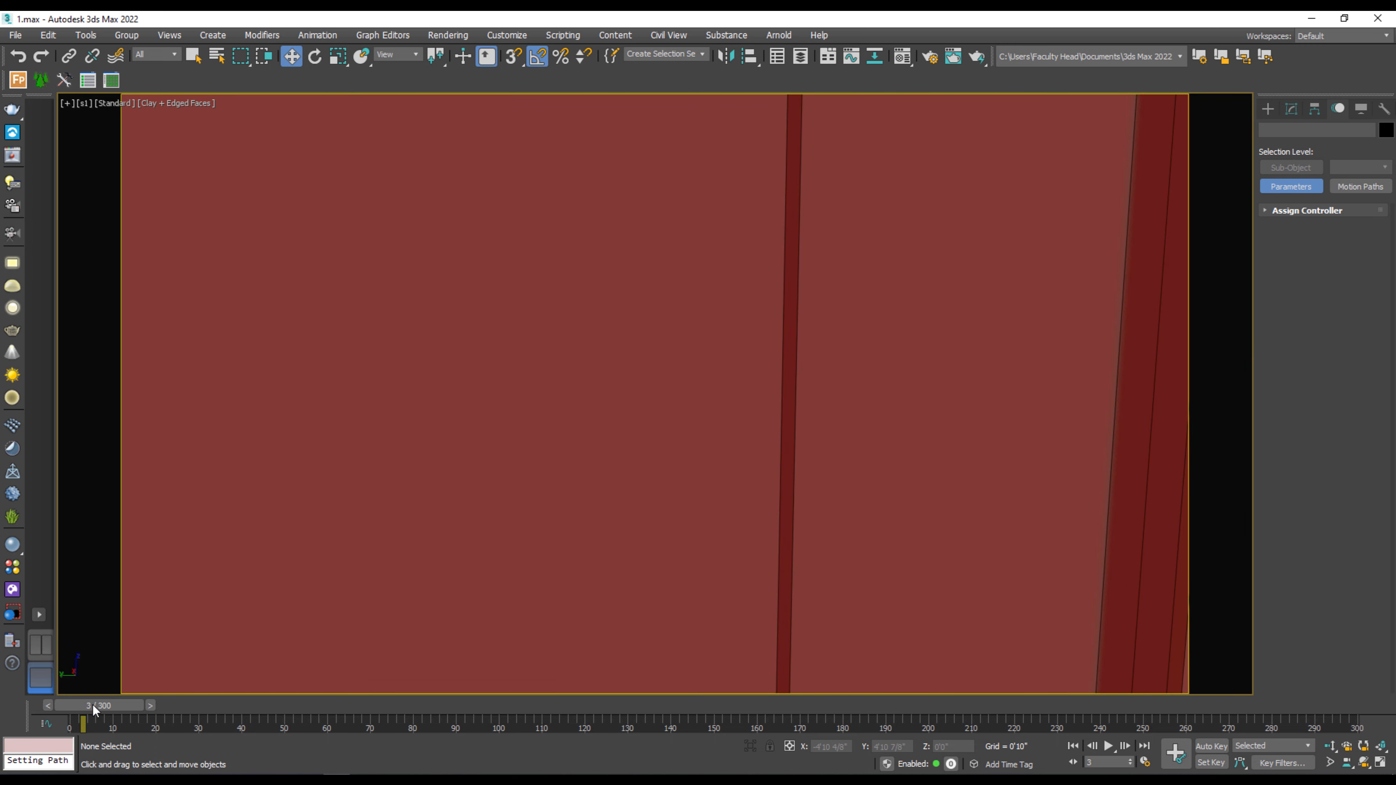
Step: Return to frame 0, select camera s1 from its own view and set its film gate to 72 mm
{"action": "left_click_drag", "start_coordinate": [99, 705], "coordinate": [64, 742]}
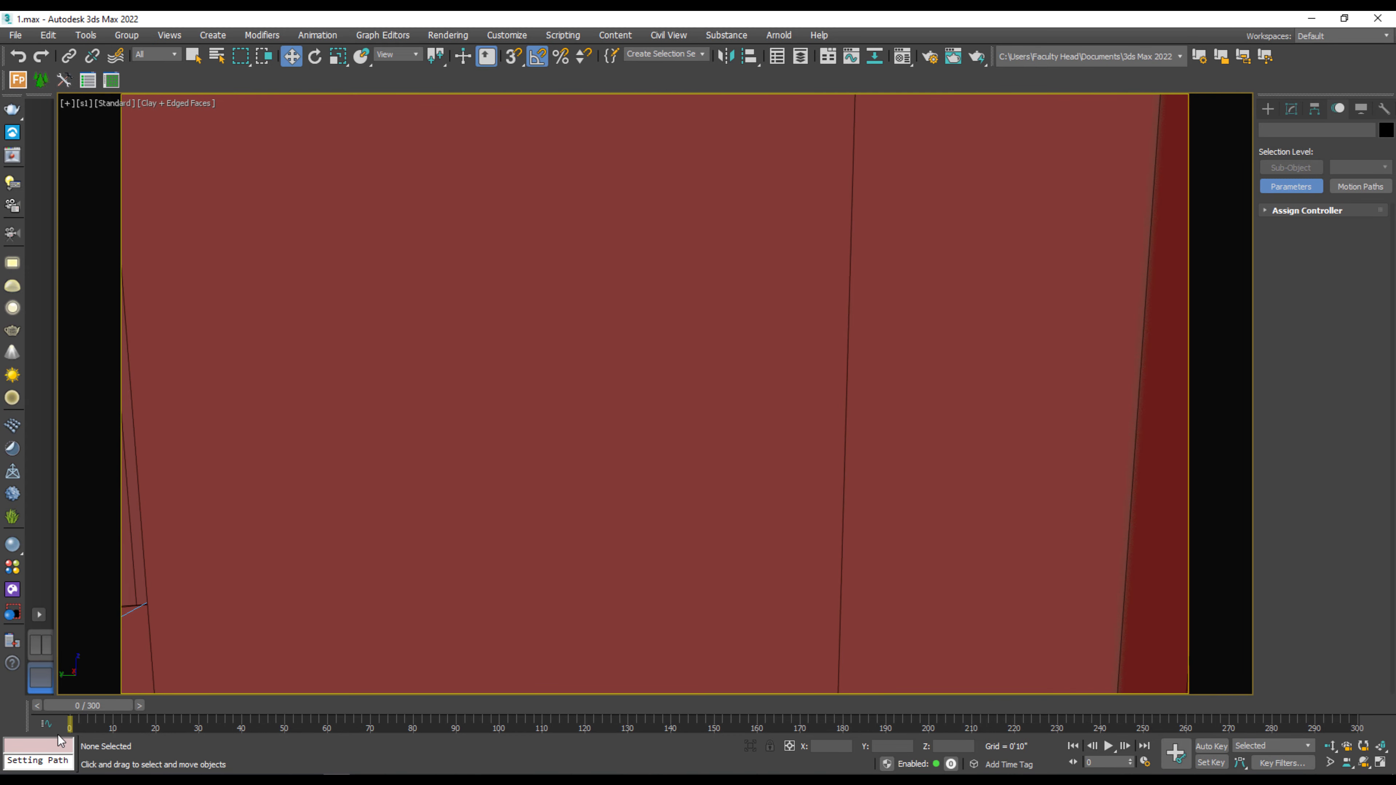
{"action": "key", "text": "w"}
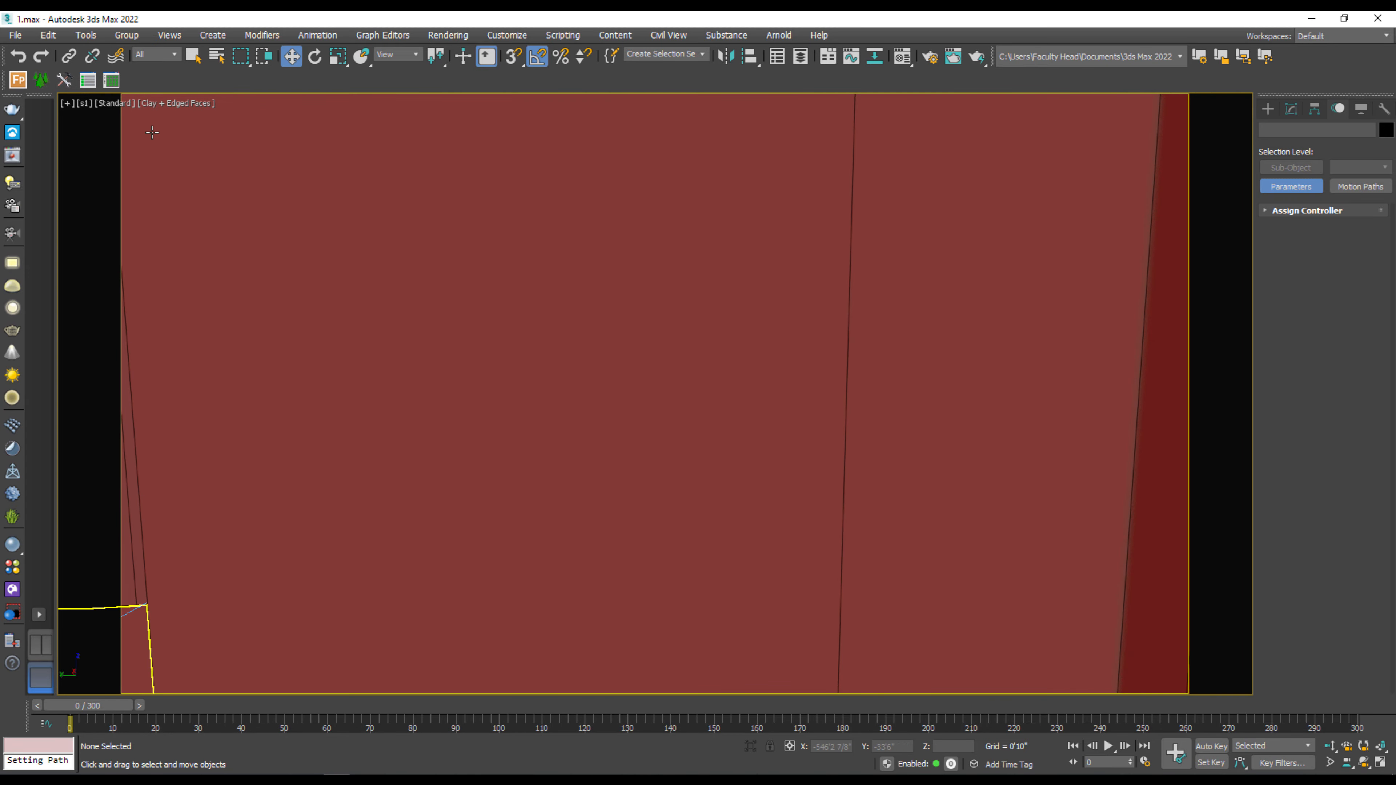
{"action": "left_click", "coordinate": [84, 103]}
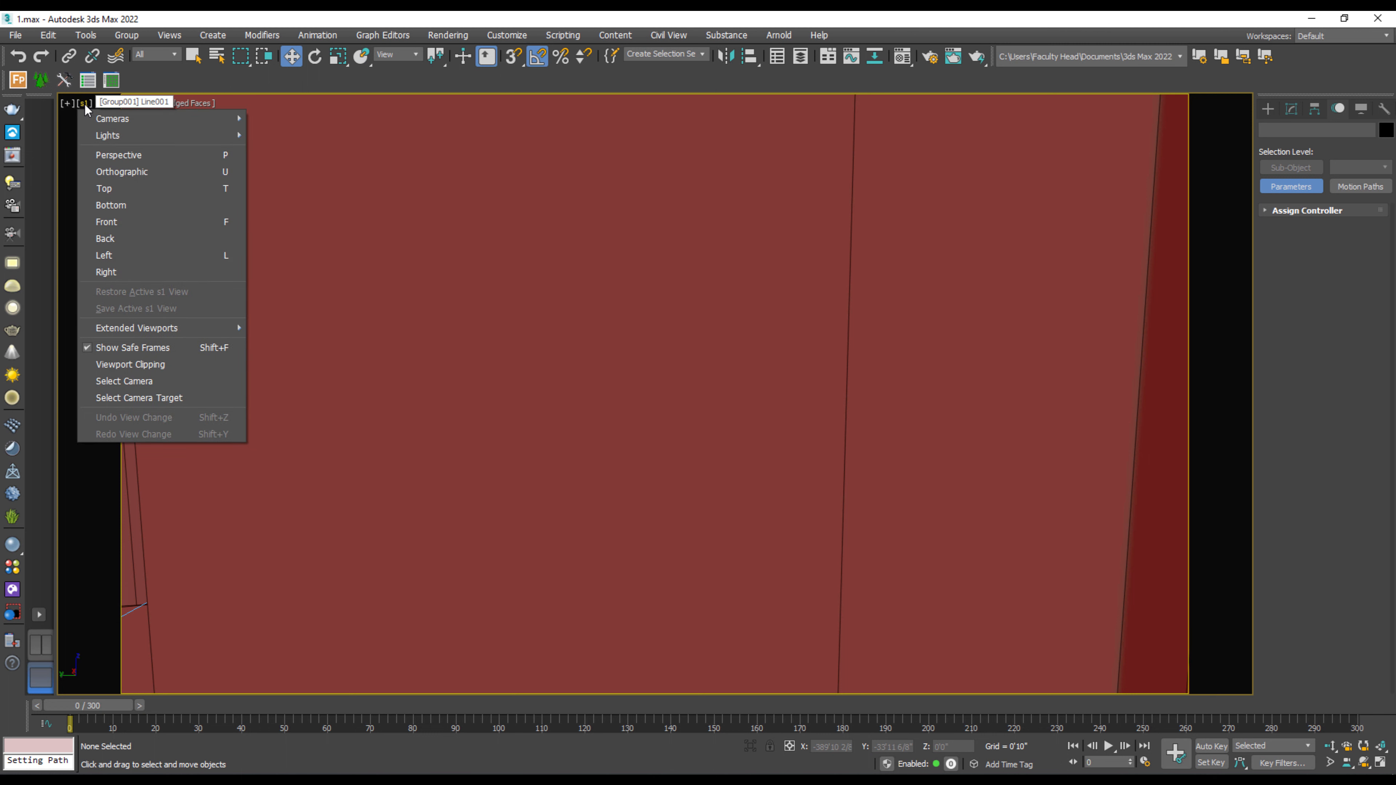
{"action": "left_click", "coordinate": [118, 379]}
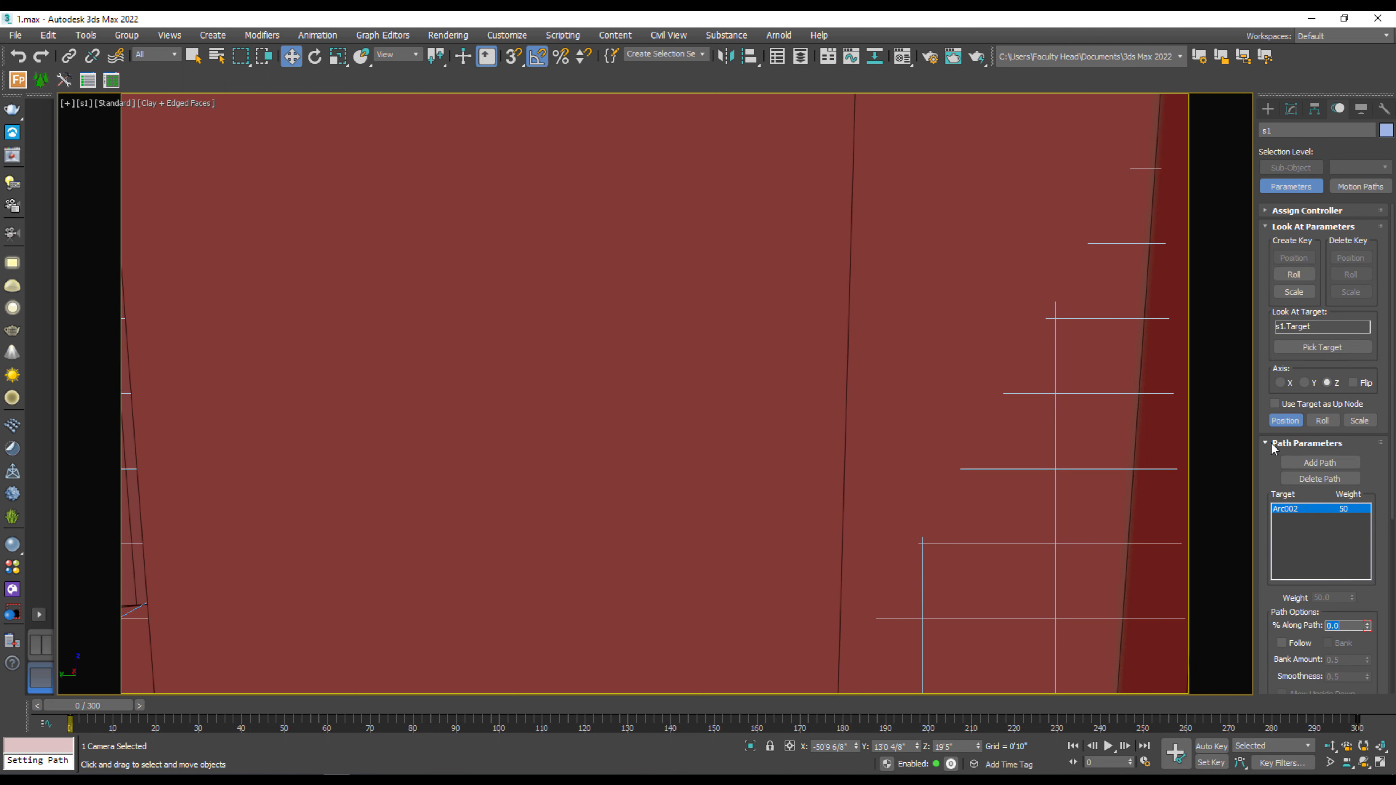
{"action": "left_click", "coordinate": [1292, 110]}
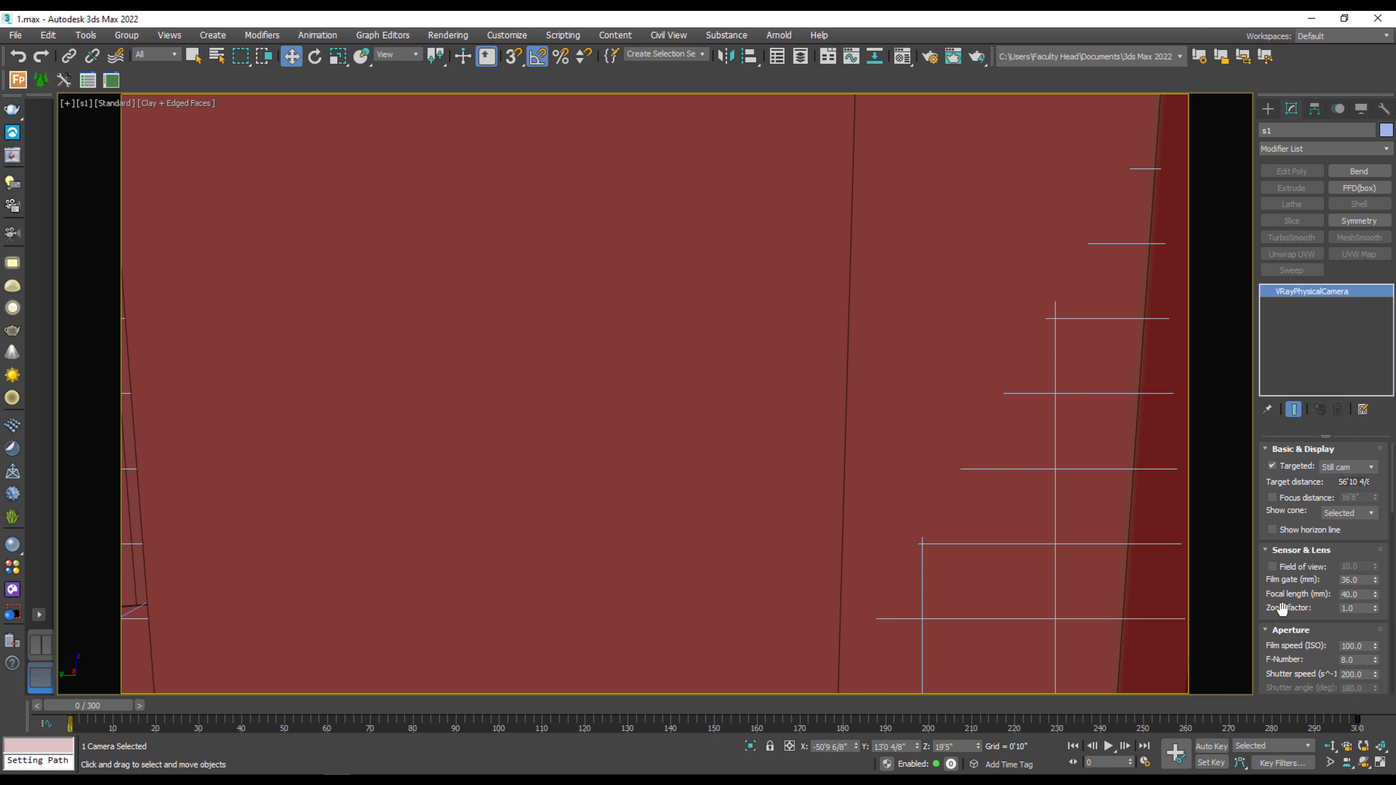
{"action": "scroll", "coordinate": [1286, 600], "scroll_direction": "down", "scroll_amount": 2}
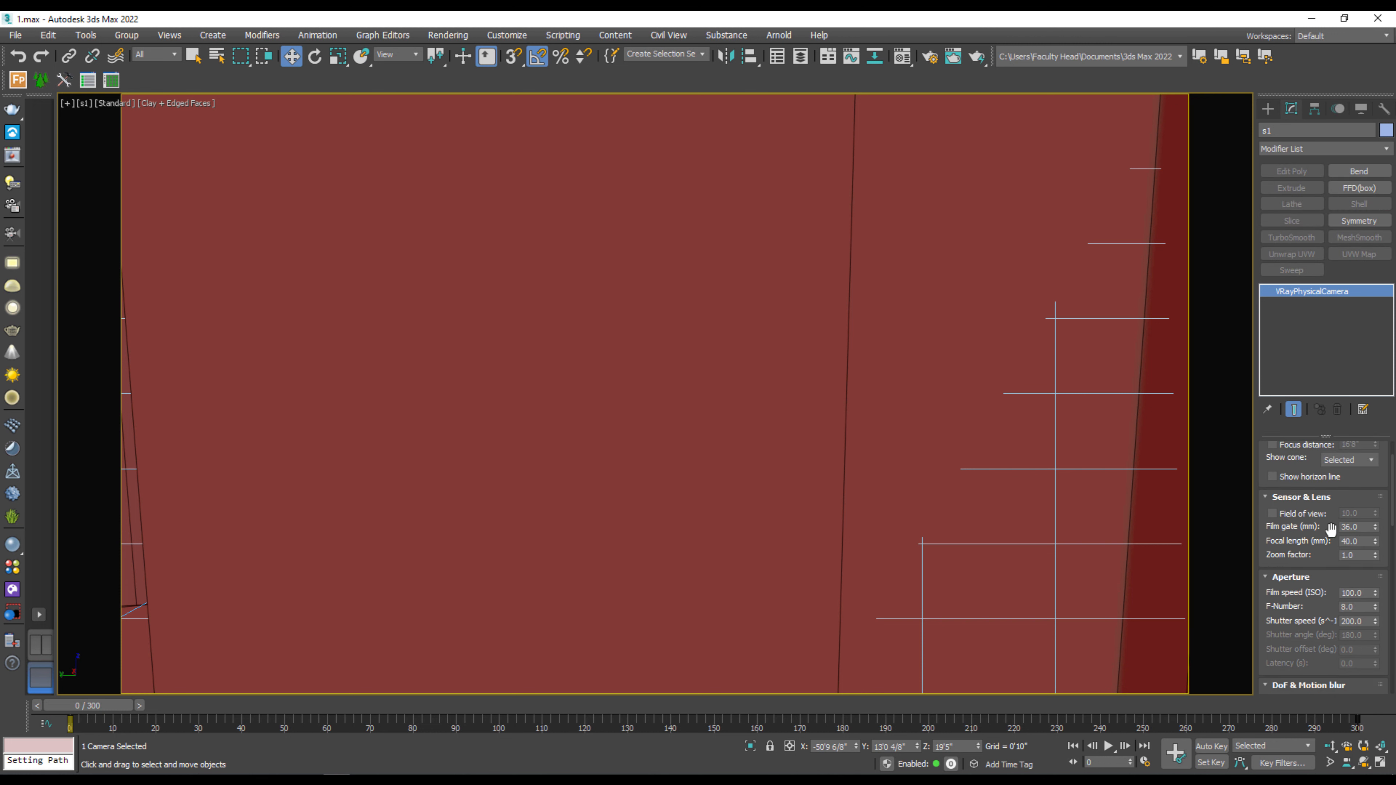
{"action": "left_click_drag", "start_coordinate": [1365, 526], "coordinate": [1339, 525]}
{"action": "type", "text": "6"}
{"action": "key", "text": "Return"}
{"action": "type", "text": "72"}
{"action": "key", "text": "Return"}
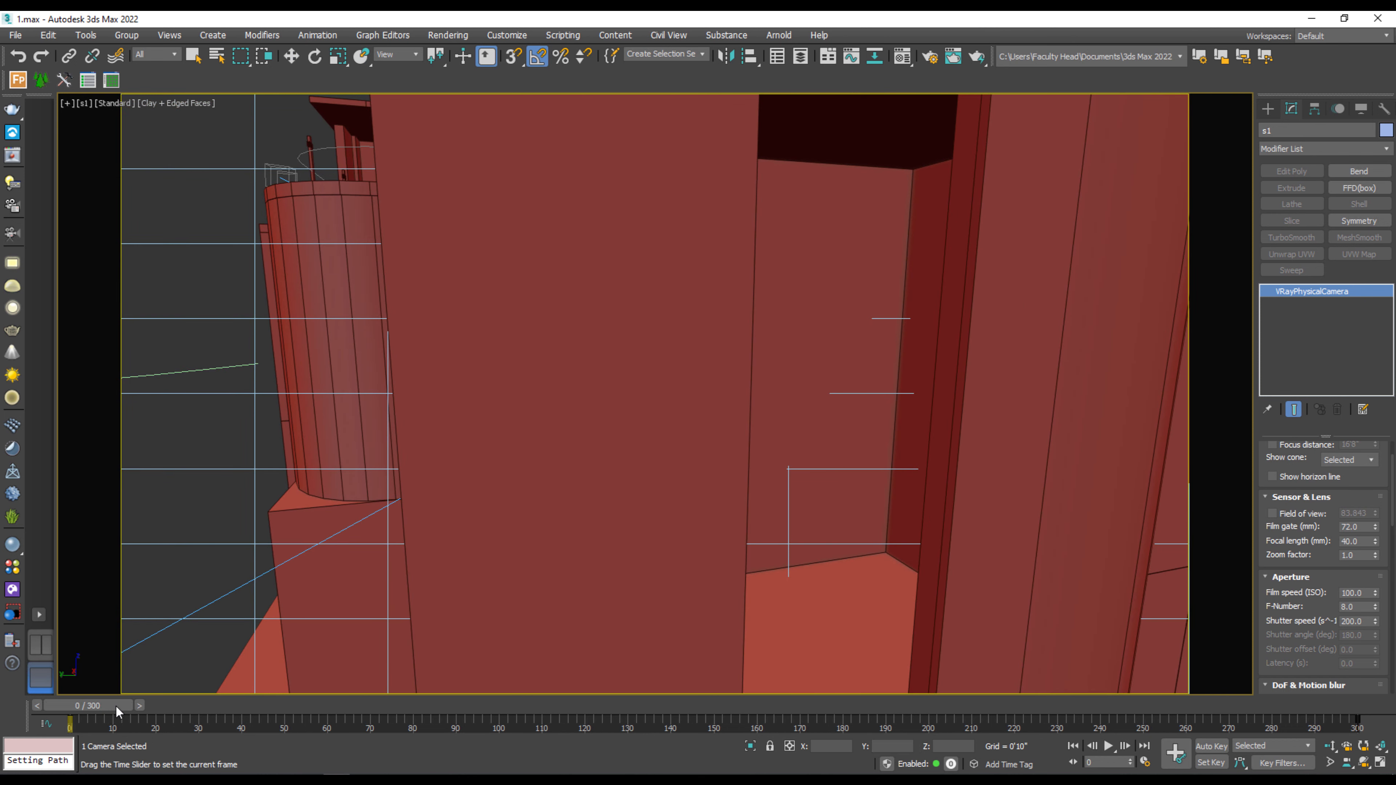
Step: Scrub to frame 88 and widen camera s1's film gate to 102 mm, then clear the selection
{"action": "left_click_drag", "start_coordinate": [115, 704], "coordinate": [485, 759]}
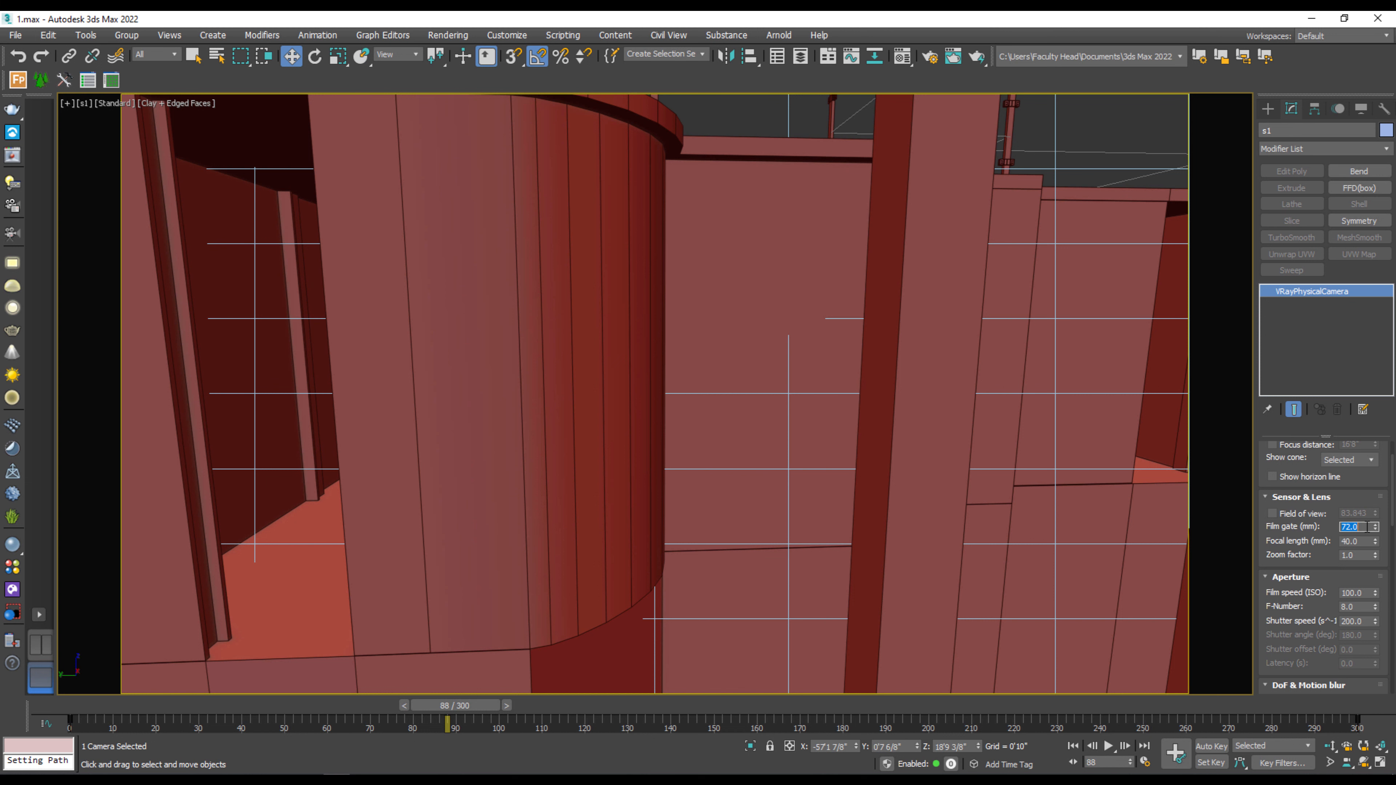
{"action": "type", "text": "102"}
{"action": "key", "text": "Return"}
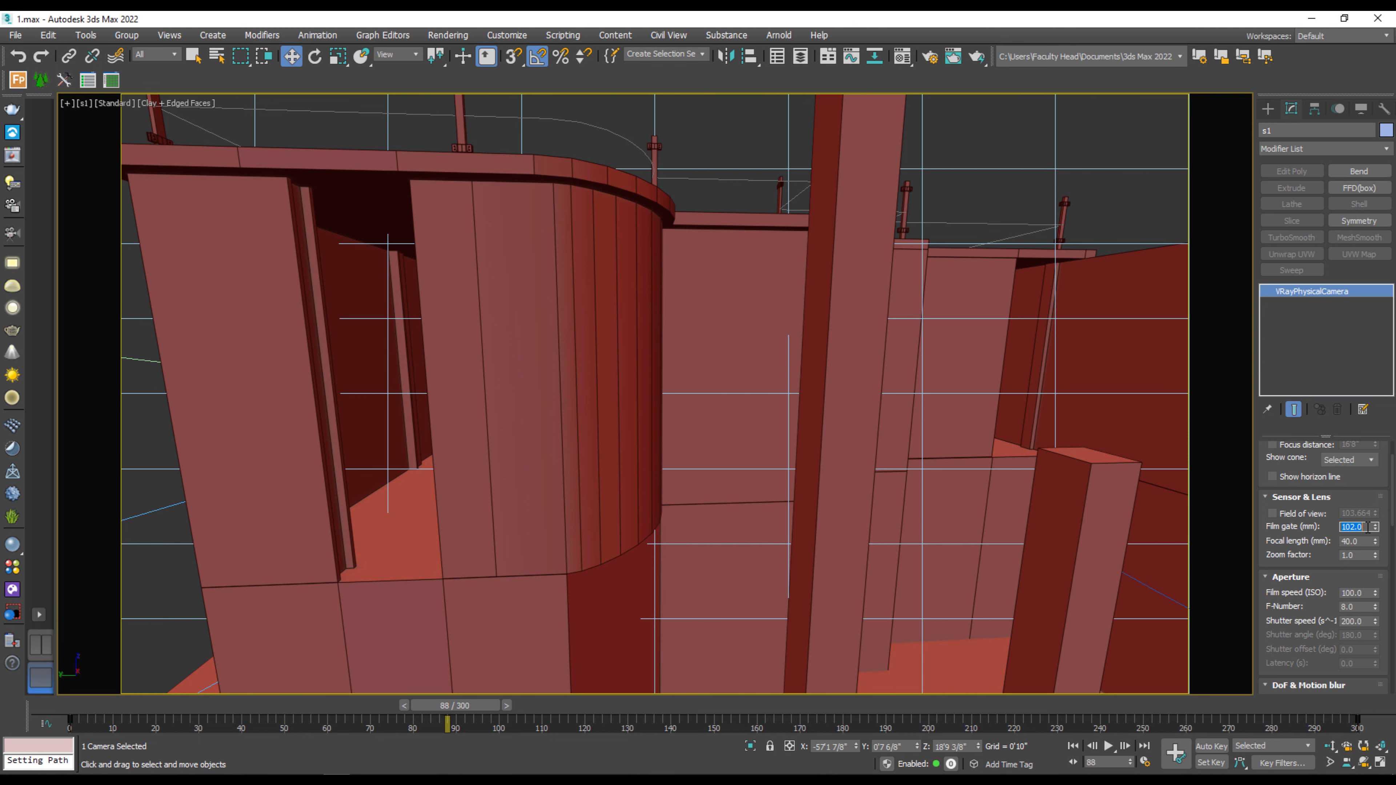
{"action": "left_click", "coordinate": [1085, 183]}
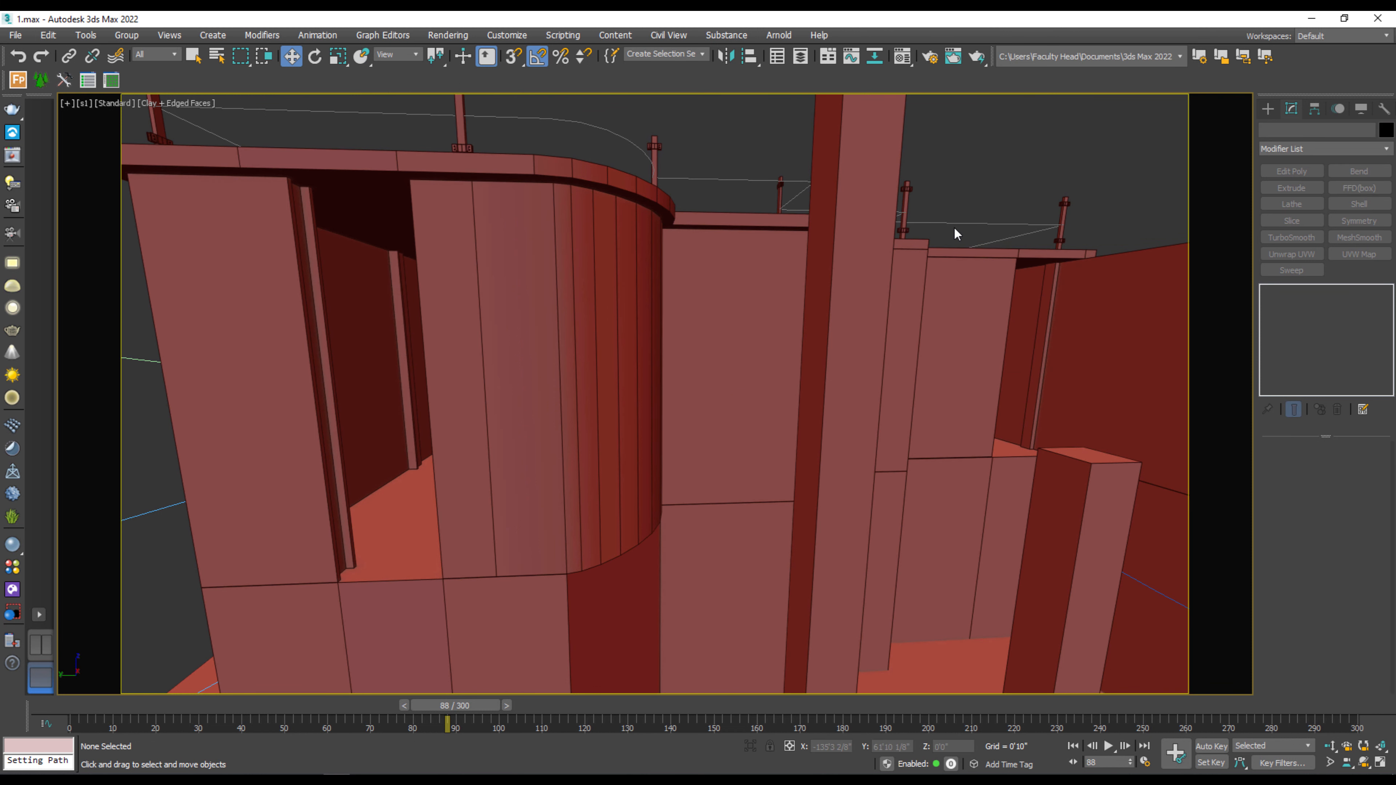
Step: Raise camera s1's target to a Z height of 19'10" and scrub through to frame 300 to check the shot
{"action": "left_click", "coordinate": [85, 104]}
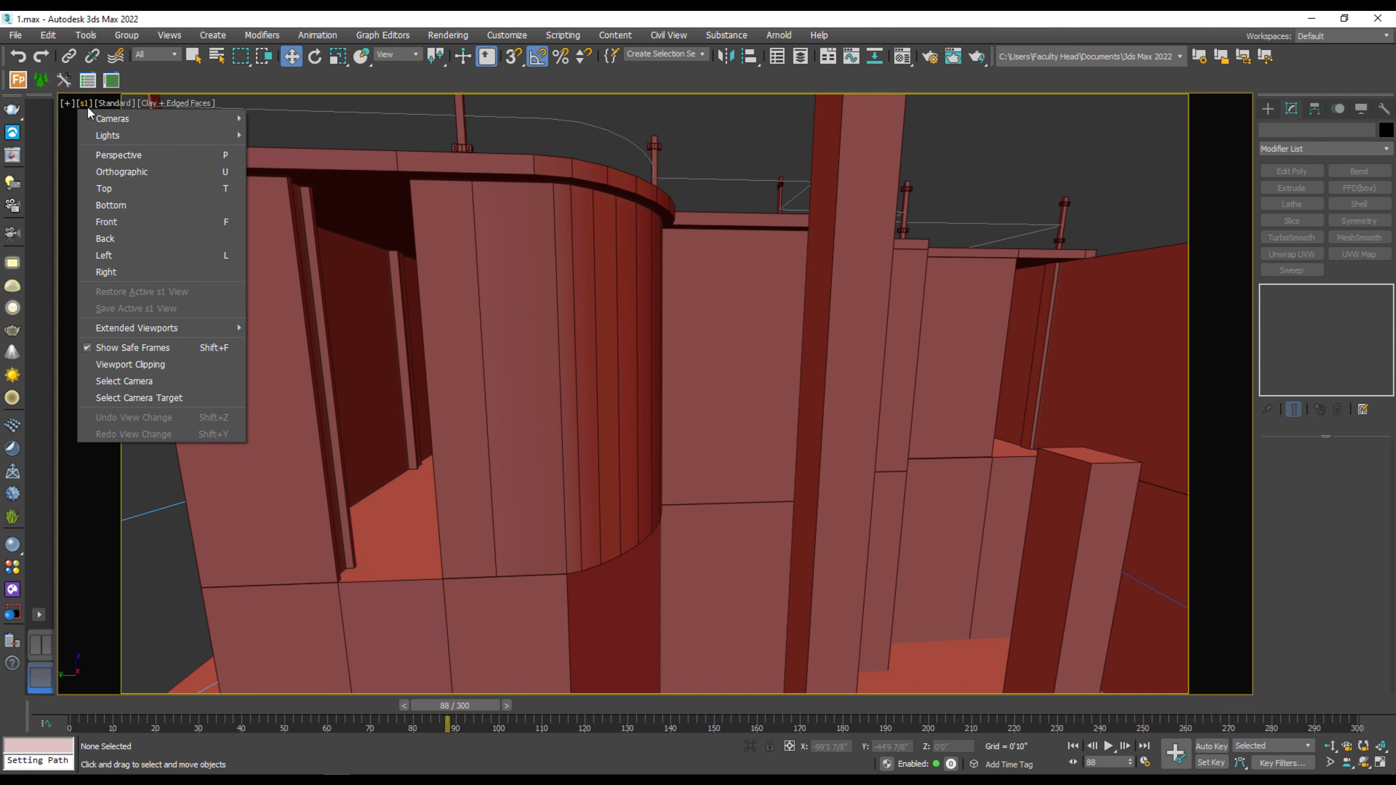
{"action": "mouse_move", "coordinate": [113, 119]}
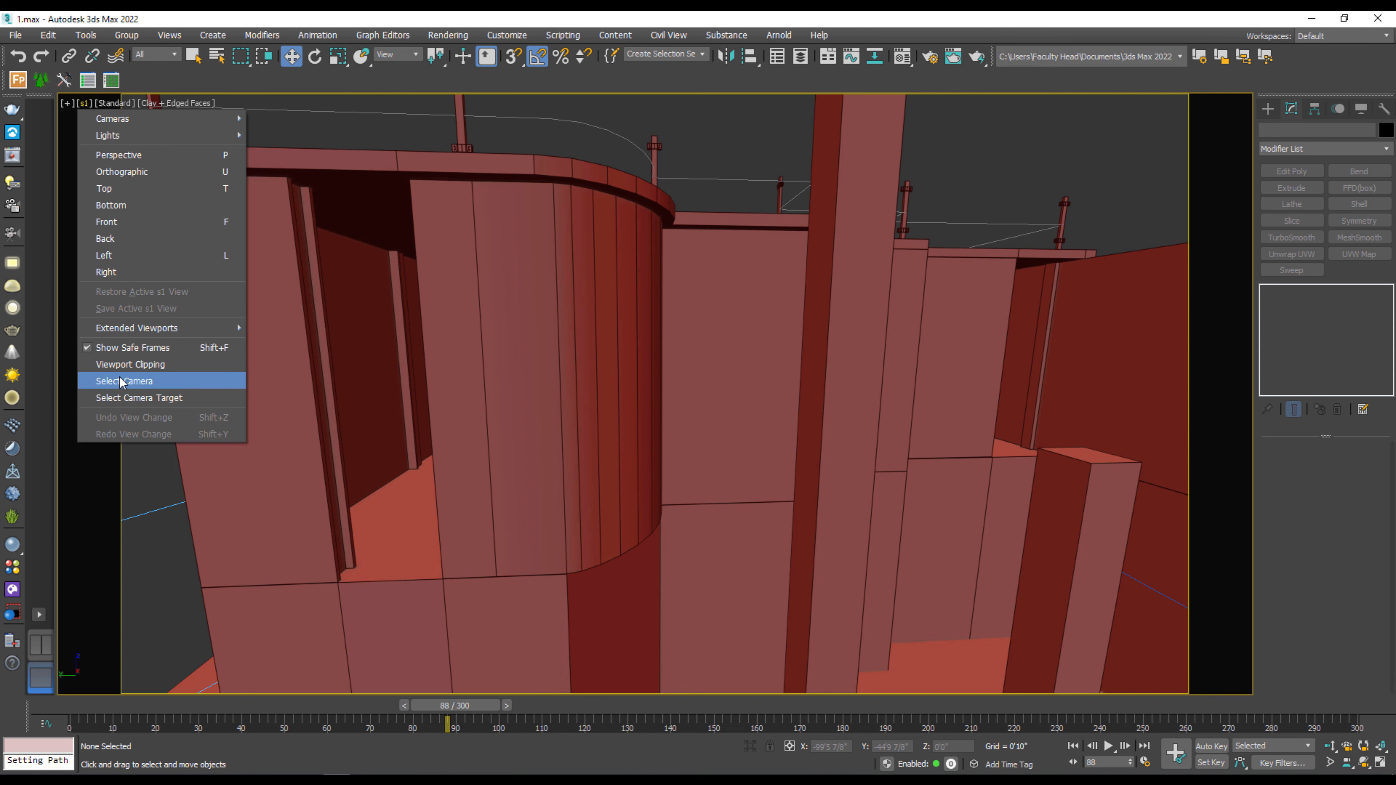
{"action": "left_click", "coordinate": [190, 400]}
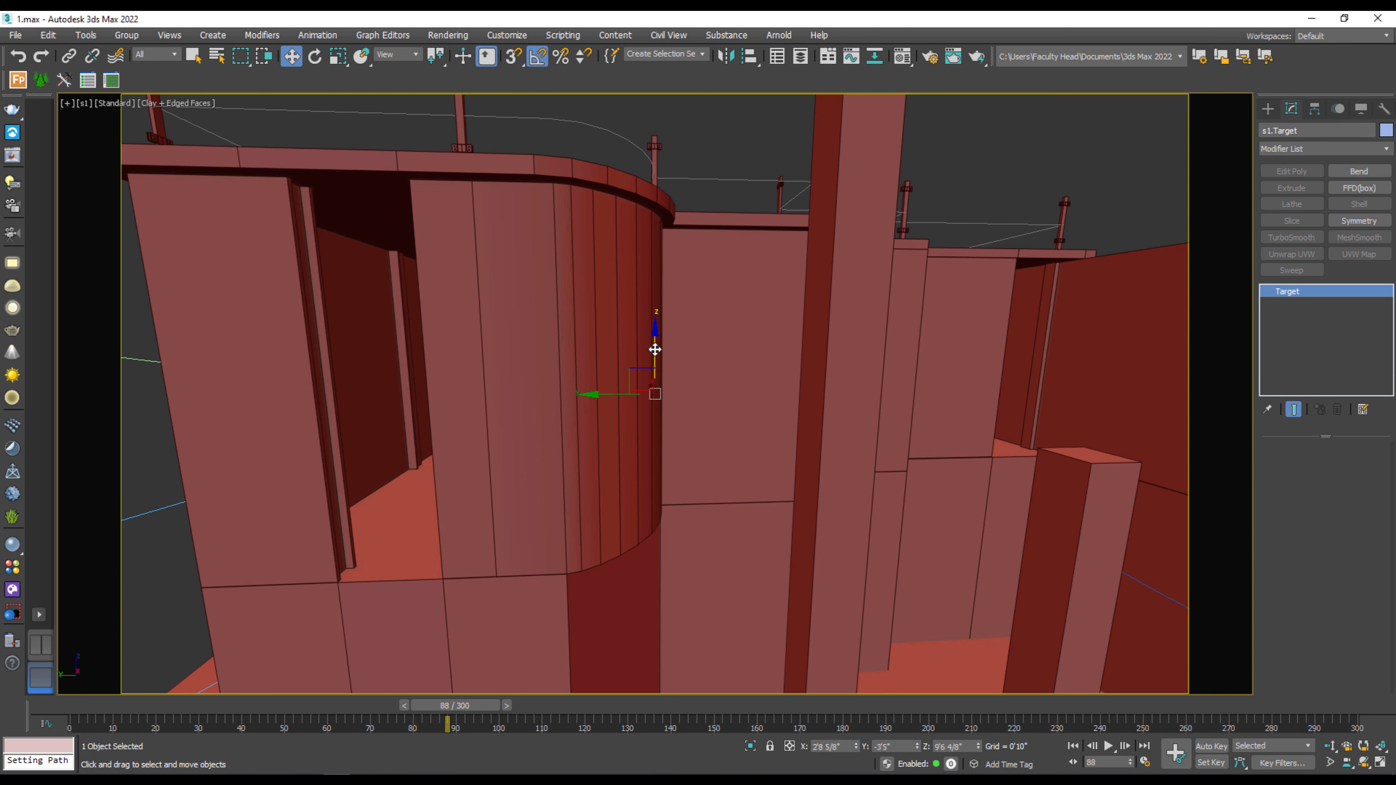
{"action": "left_click_drag", "start_coordinate": [655, 349], "coordinate": [665, 278]}
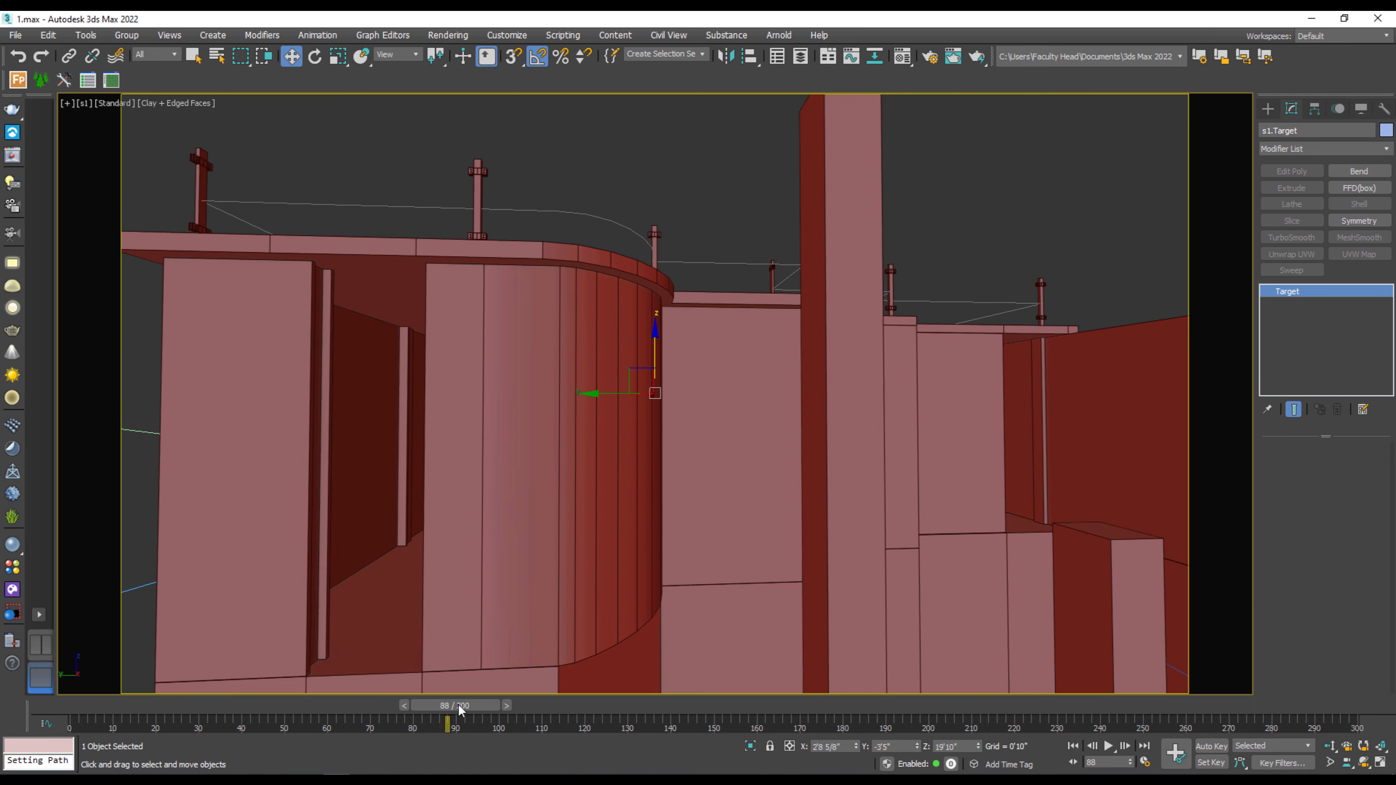
{"action": "left_click_drag", "start_coordinate": [459, 706], "coordinate": [1357, 716]}
{"action": "key", "text": "w"}
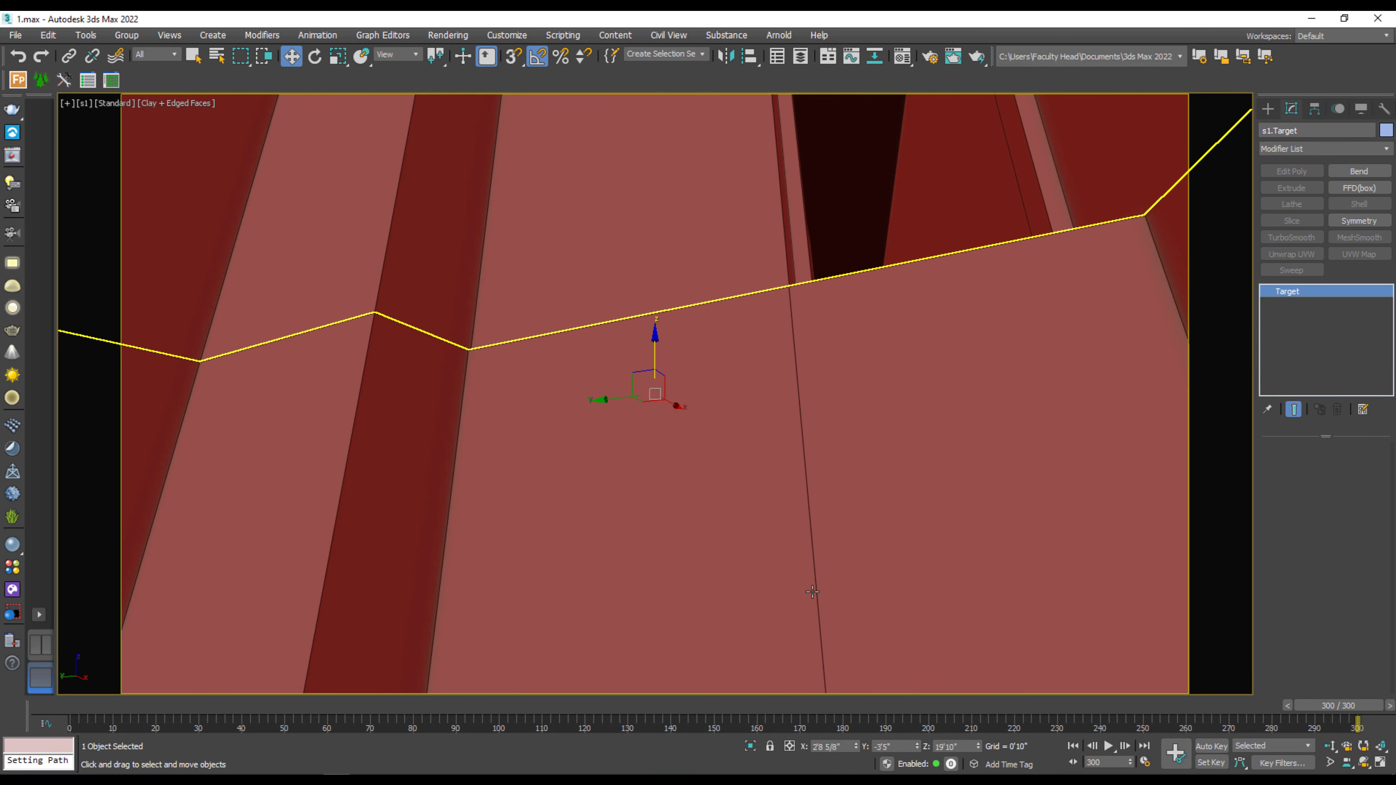
Step: Switch to the two-viewport layout and show camera s1 in Clay shading beside the top view
{"action": "left_click", "coordinate": [36, 651]}
{"action": "key", "text": "c"}
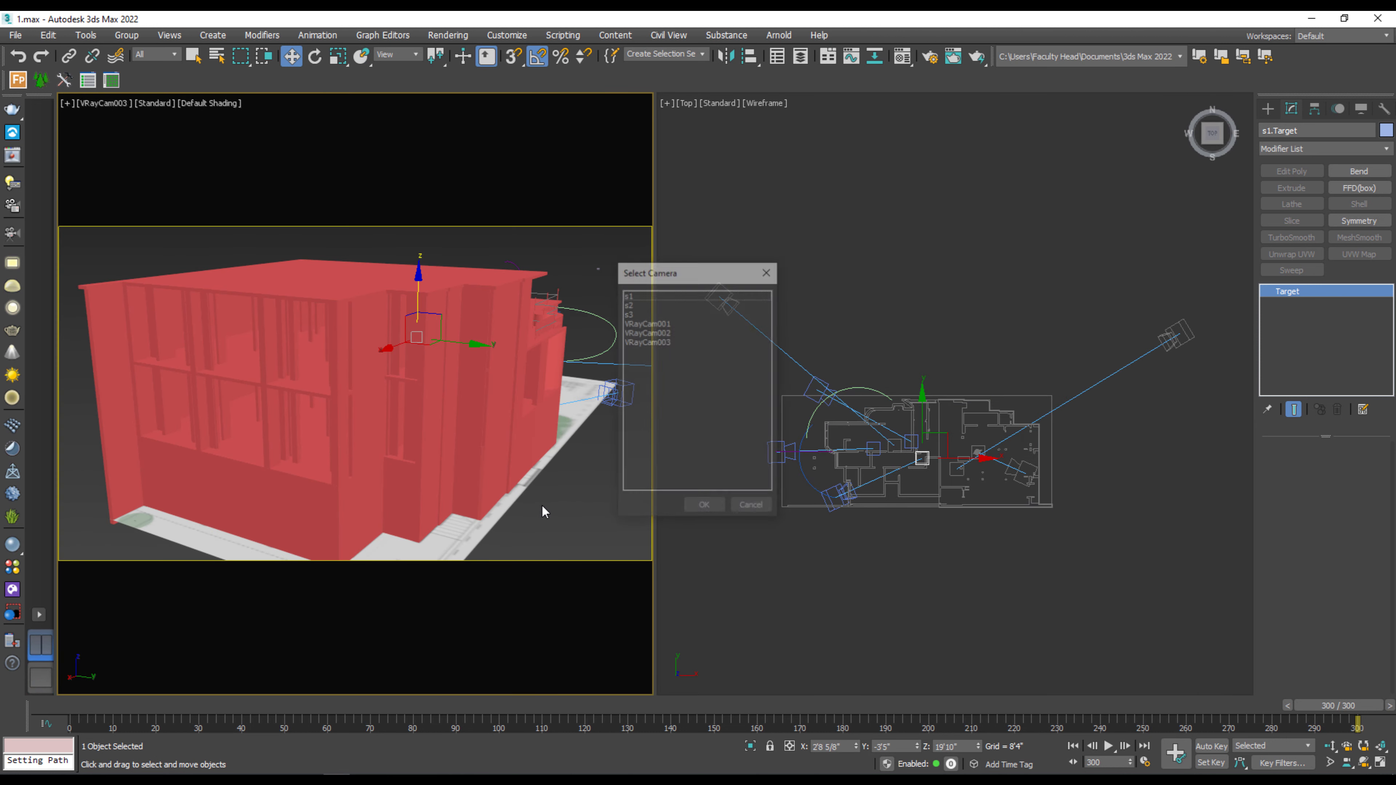
{"action": "double_click", "coordinate": [633, 296]}
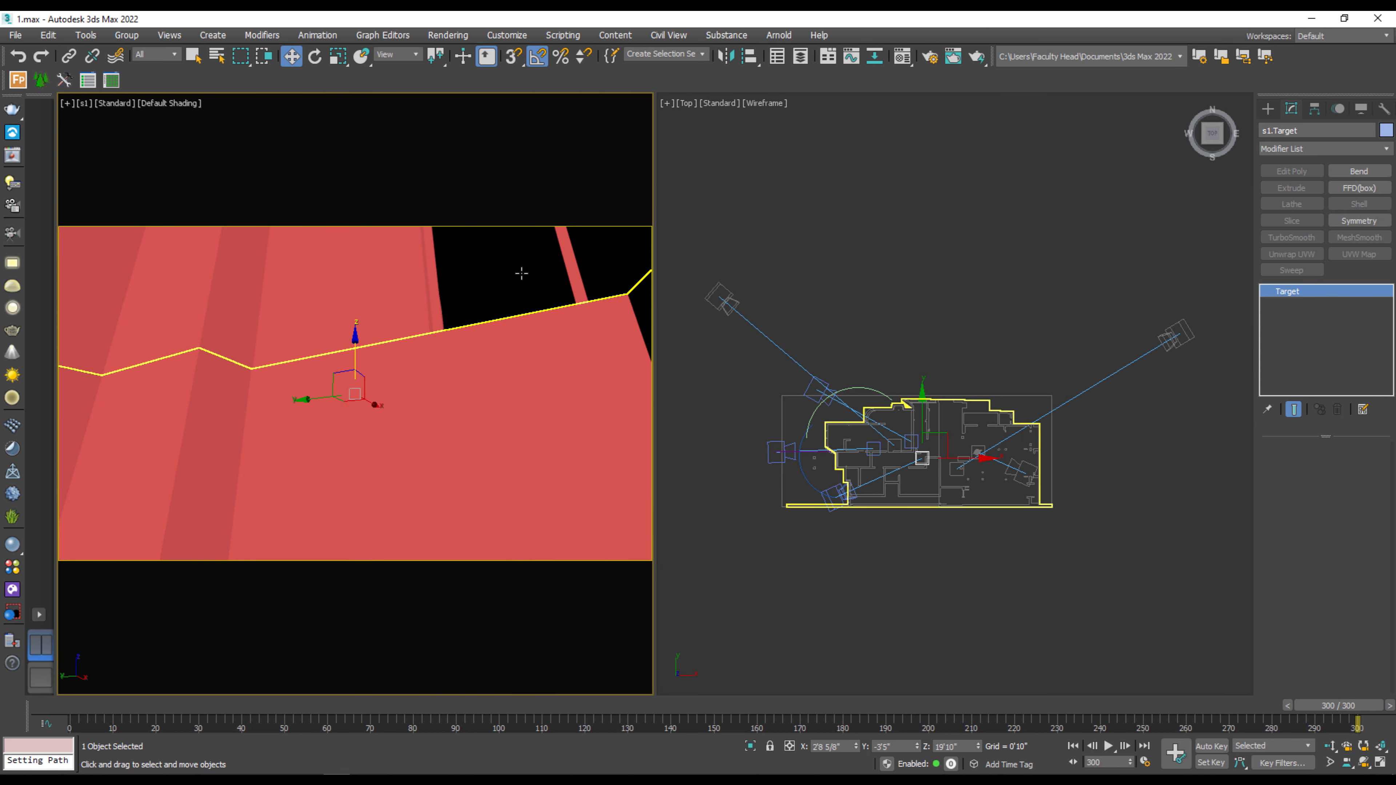
{"action": "left_click", "coordinate": [175, 103]}
{"action": "left_click", "coordinate": [165, 202]}
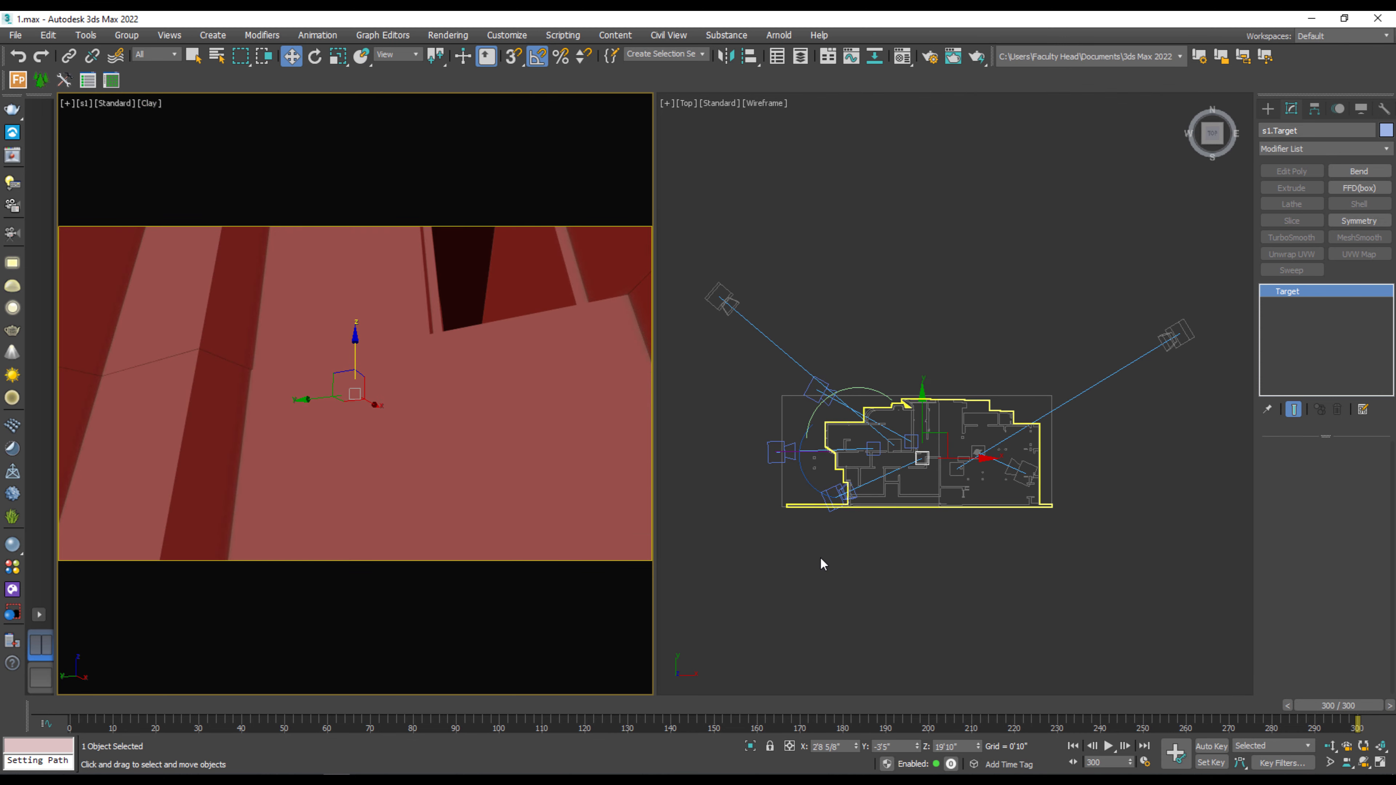
Step: Select camera s1's arc path in the top view and scale it up uniformly, away from the house
{"action": "scroll", "coordinate": [833, 522], "scroll_direction": "up", "scroll_amount": 5}
{"action": "left_click", "coordinate": [787, 431]}
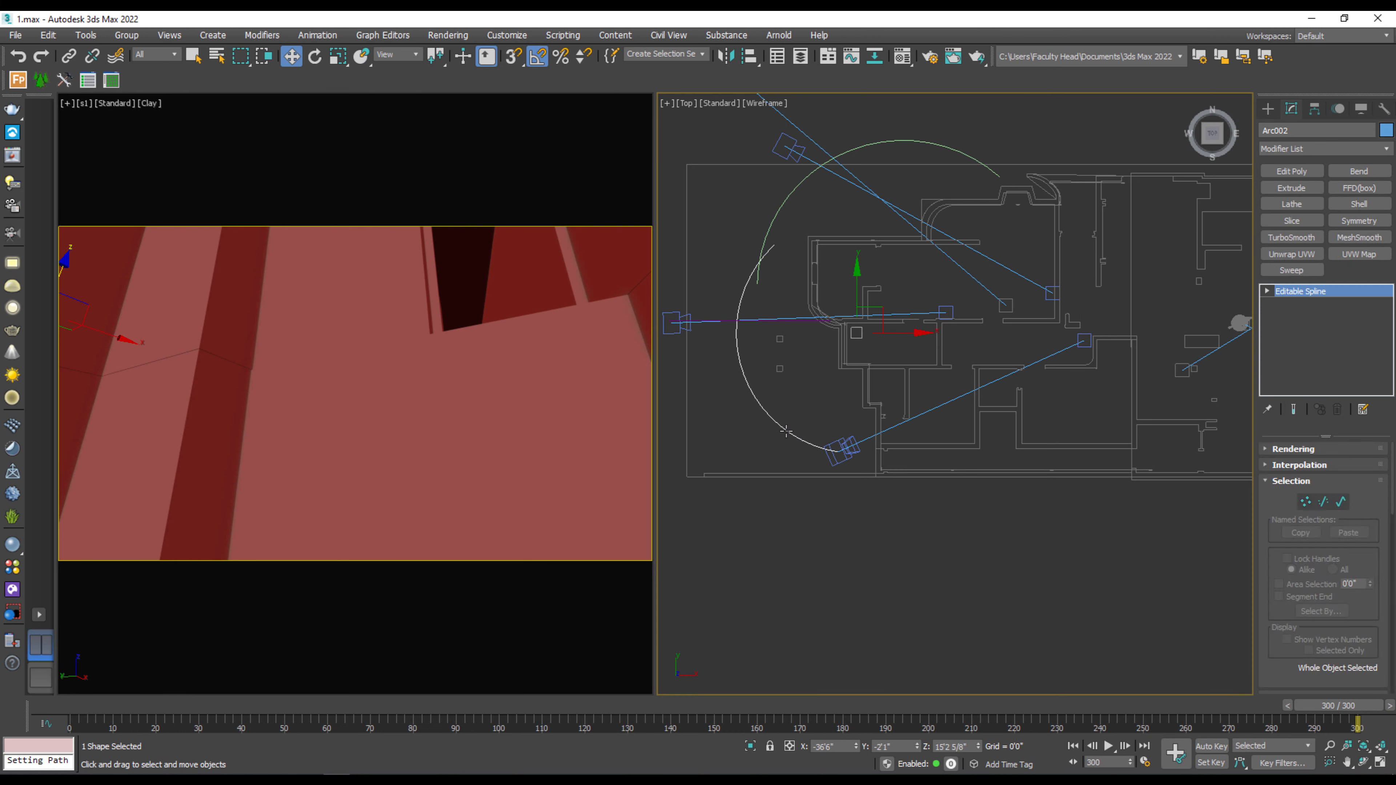
{"action": "key", "text": "r"}
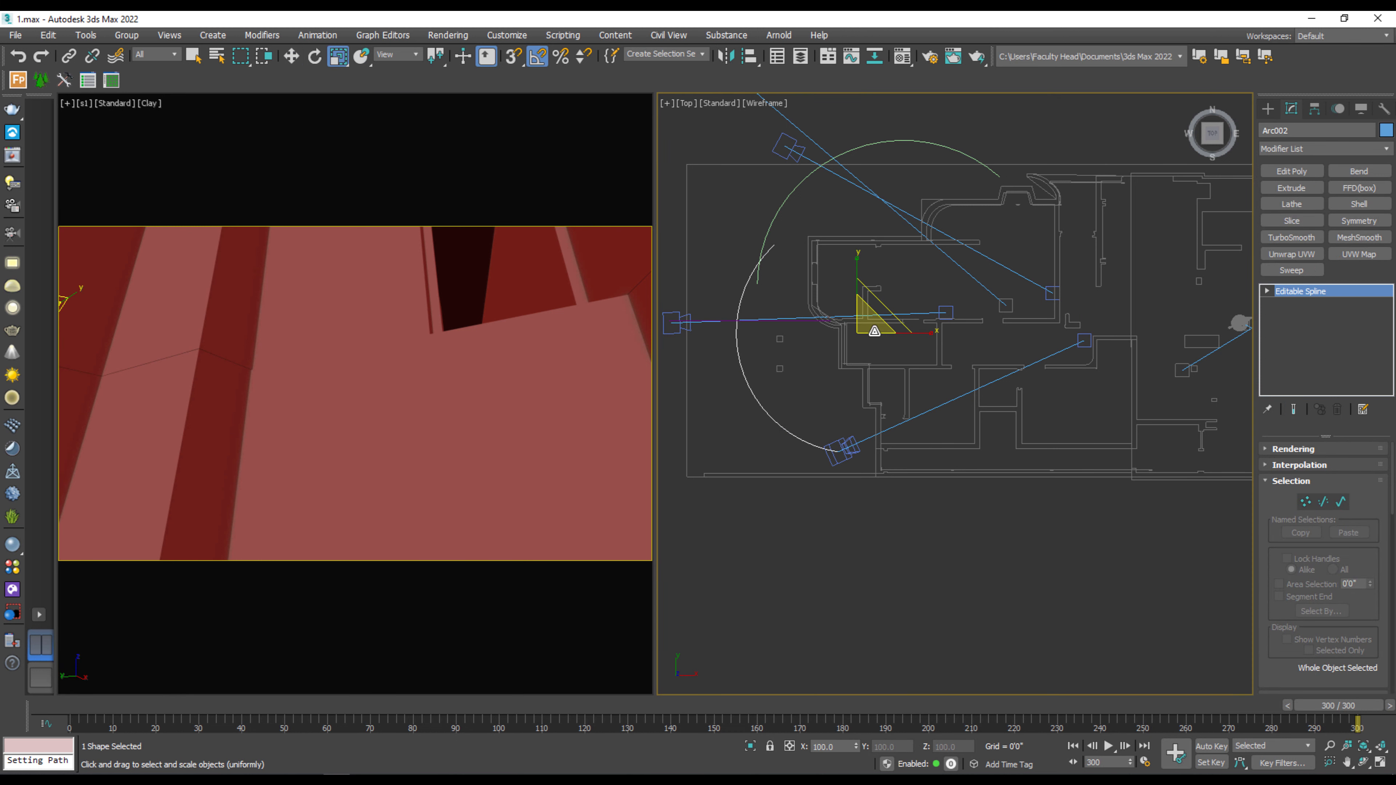
{"action": "left_click_drag", "start_coordinate": [872, 325], "coordinate": [929, 306]}
{"action": "key", "text": "e"}
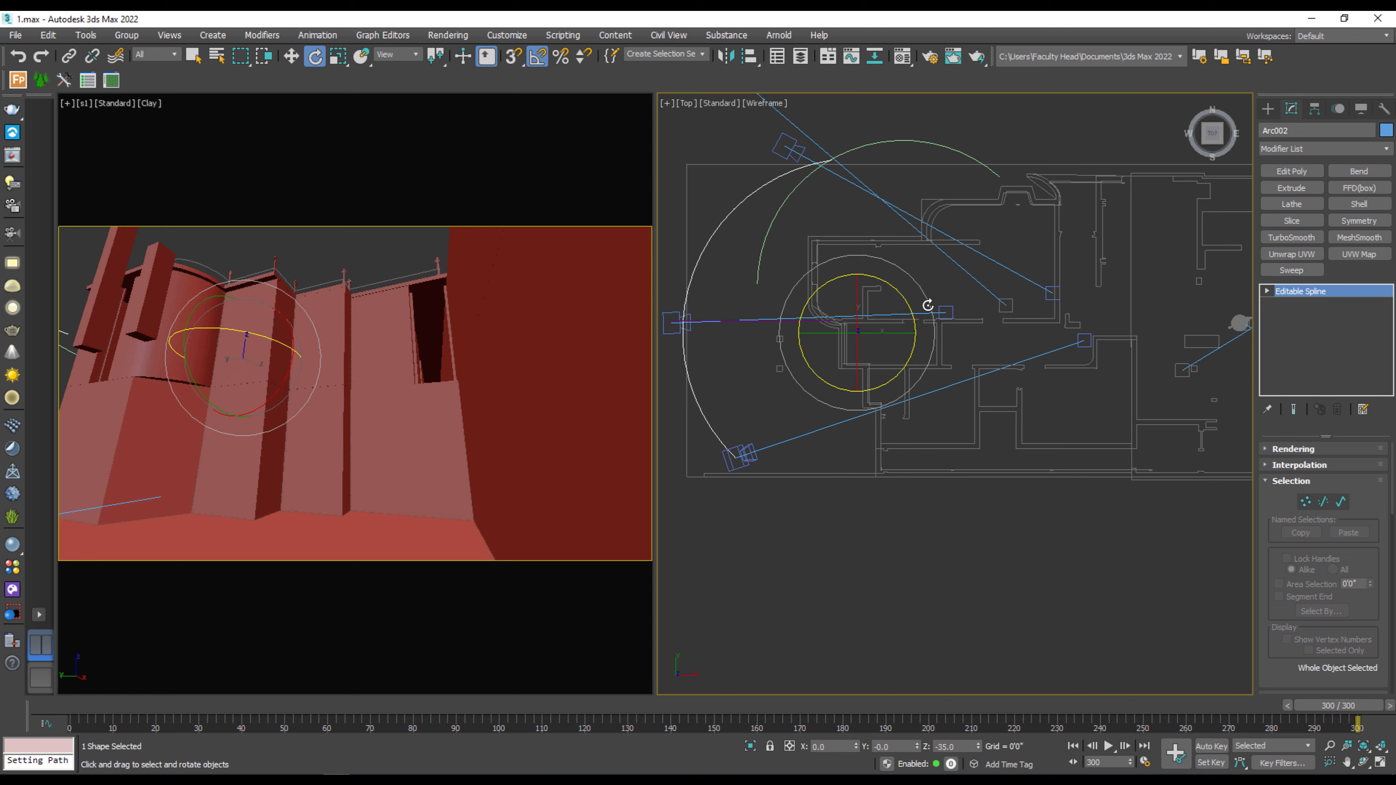
{"action": "key", "text": "w"}
{"action": "left_click", "coordinate": [779, 462]}
{"action": "left_click", "coordinate": [722, 438]}
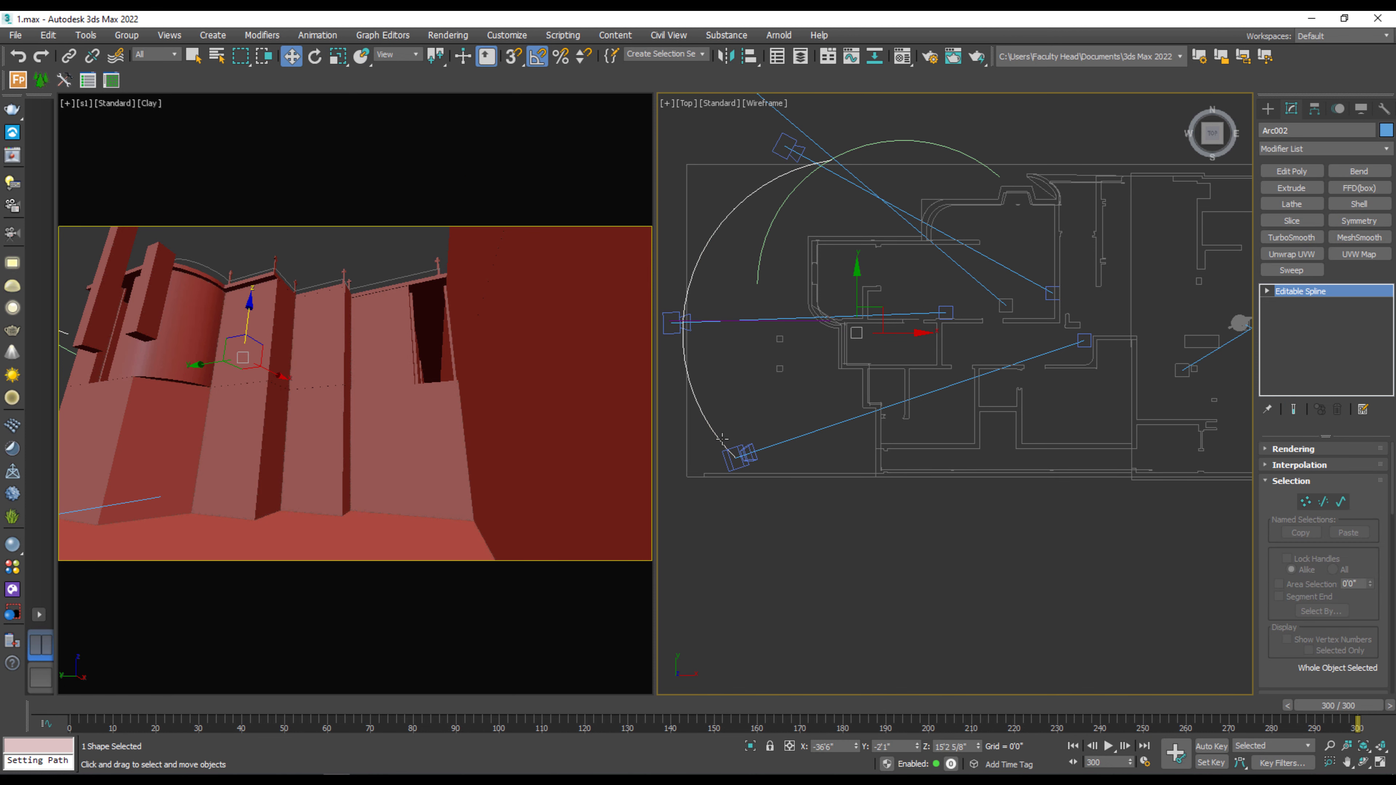
Step: Switch the top view to Perspective, select the vertex at camera s1's end of the arc path, and dismiss the application error messages
{"action": "key", "text": "p"}
{"action": "key", "text": "z"}
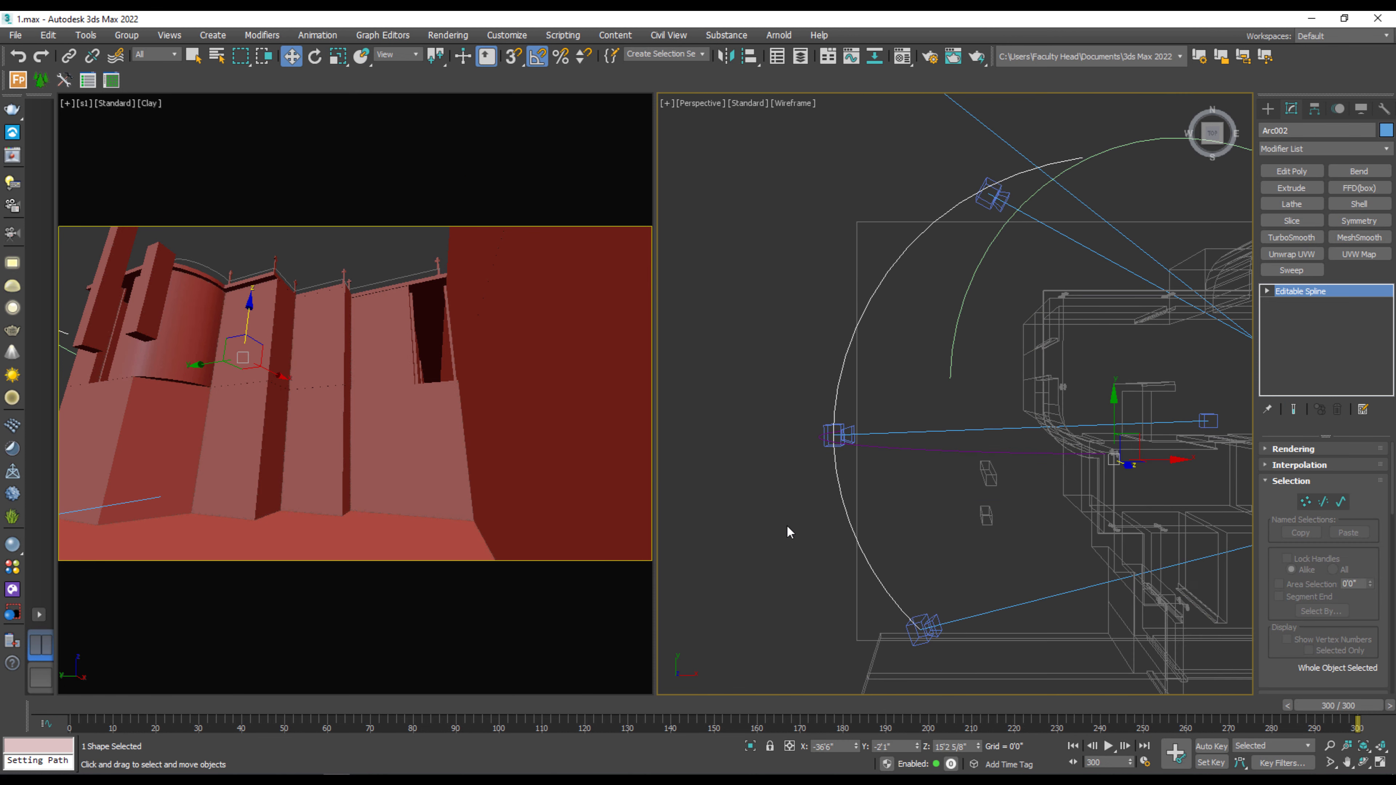
{"action": "middle_click_drag", "start_coordinate": [788, 529], "coordinate": [910, 497], "text": "alt"}
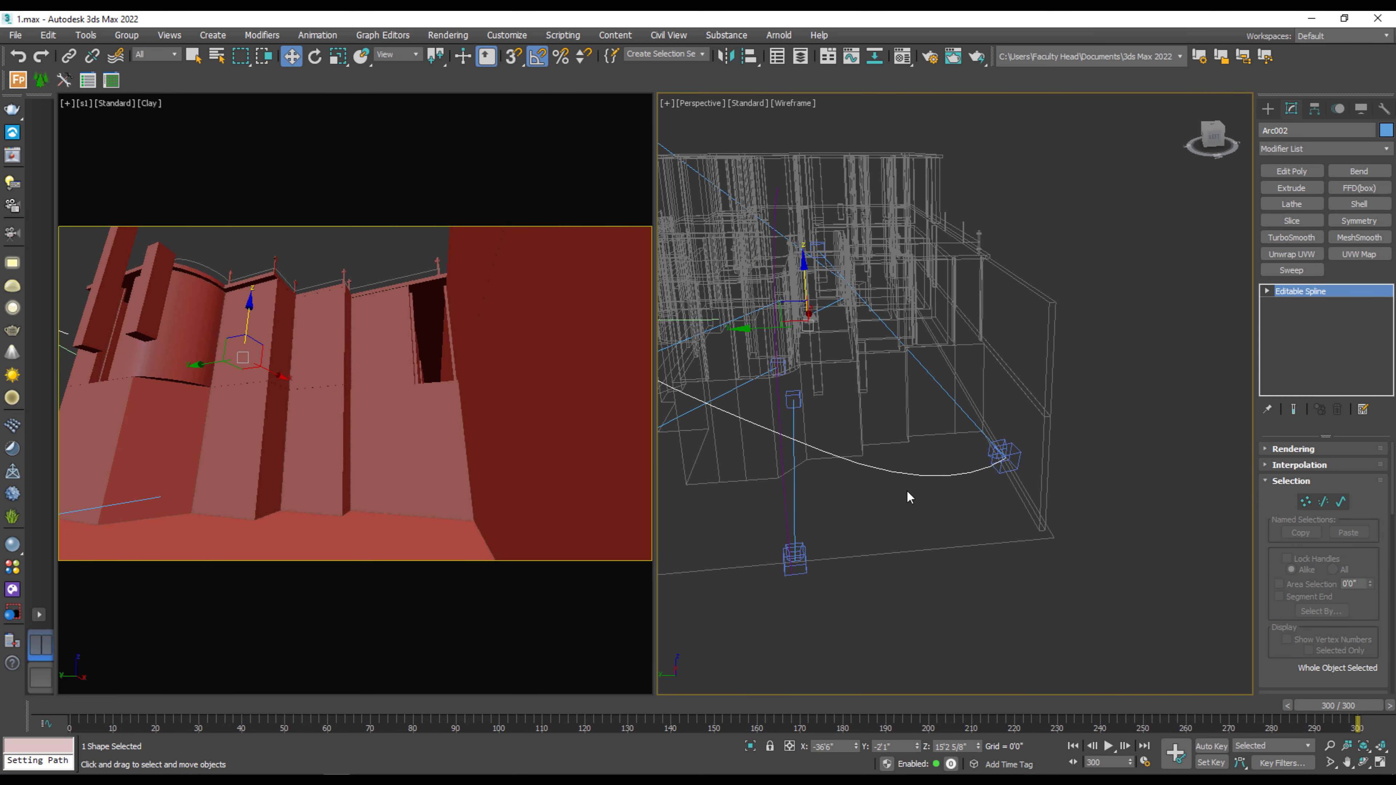
{"action": "key", "text": "1"}
{"action": "left_click", "coordinate": [1003, 459]}
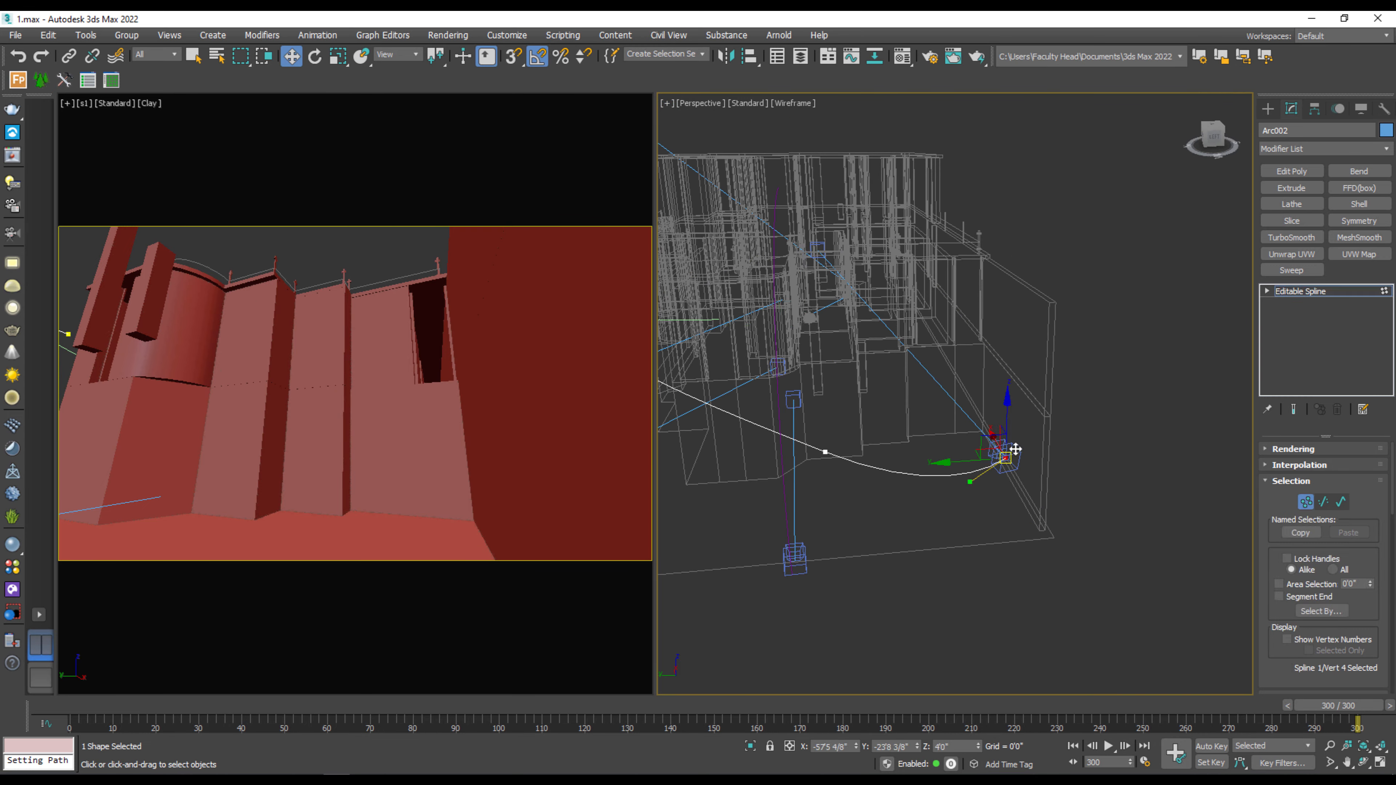
{"action": "left_click_drag", "start_coordinate": [1001, 416], "coordinate": [1018, 344]}
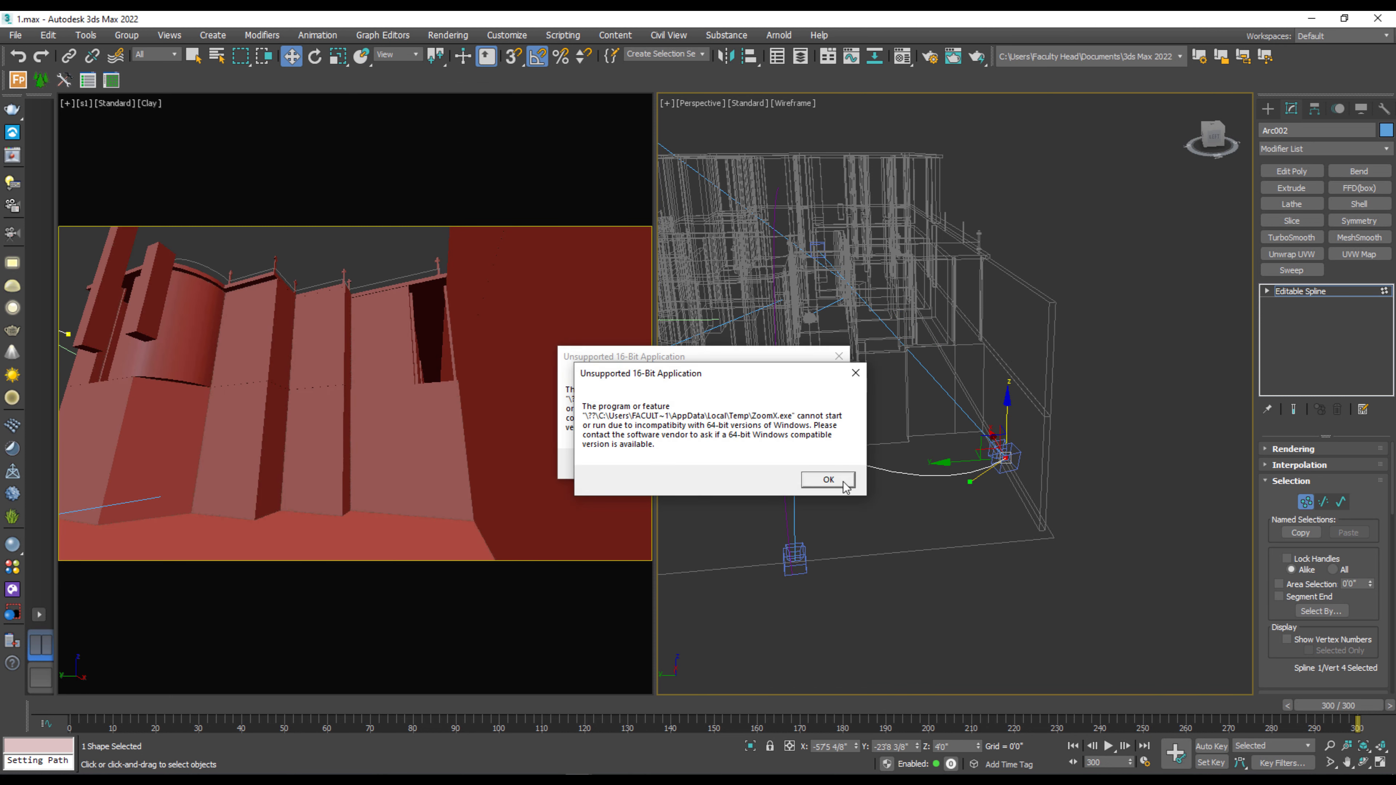
{"action": "left_click", "coordinate": [842, 480]}
{"action": "left_click", "coordinate": [823, 466]}
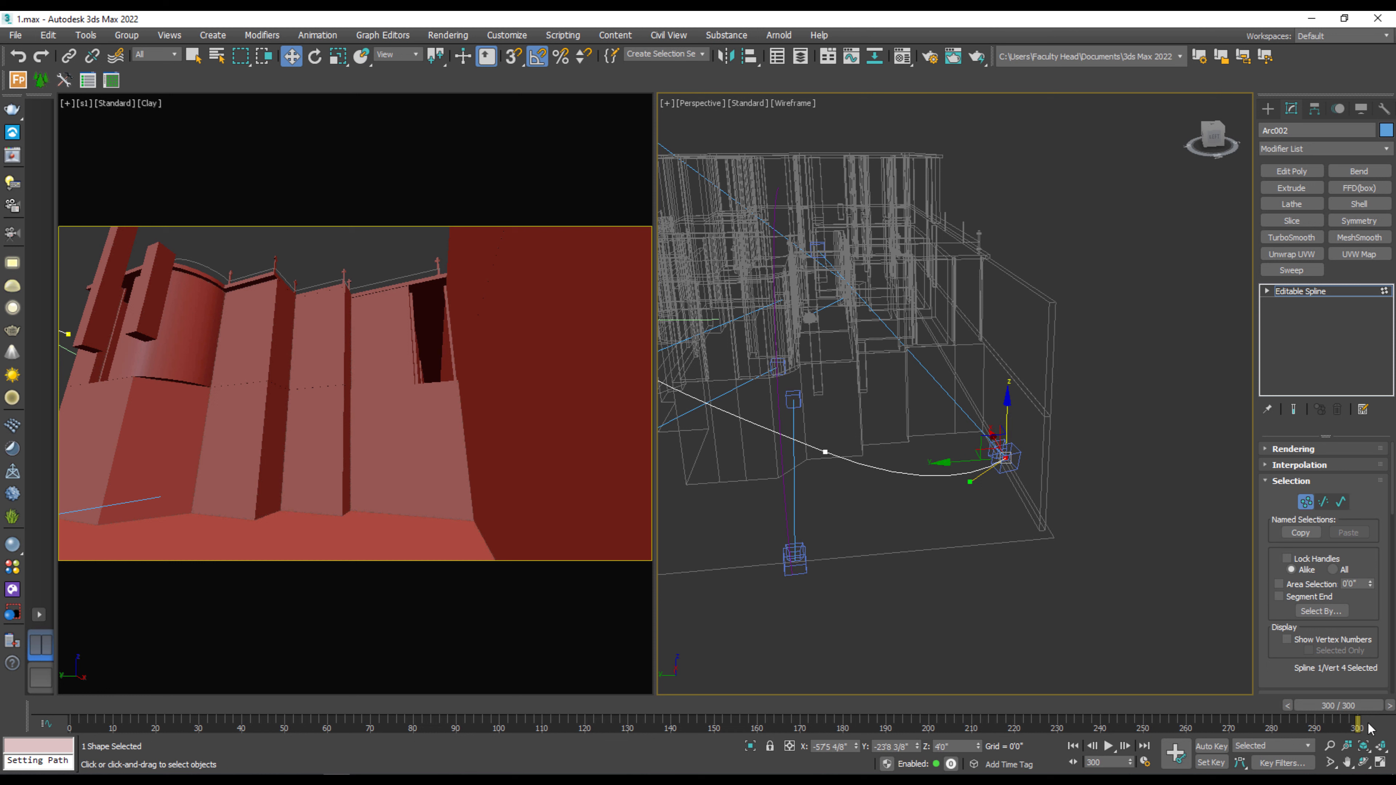
Step: Scrub back to frame 287 and raise the selected end vertex of the arc path
{"action": "left_click_drag", "start_coordinate": [1368, 728], "coordinate": [1301, 718]}
{"action": "key", "text": "w"}
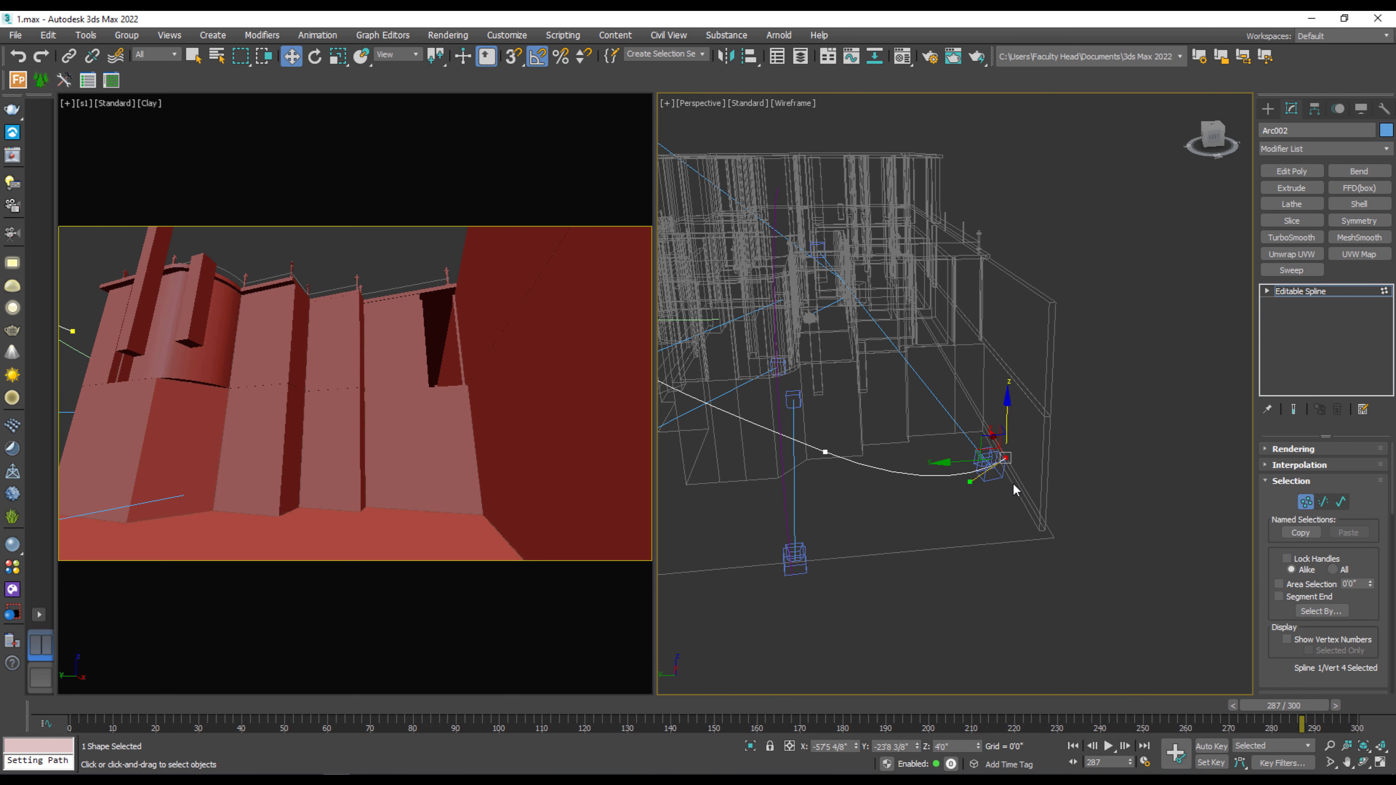
{"action": "middle_click_drag", "start_coordinate": [1007, 489], "coordinate": [996, 510], "text": "alt"}
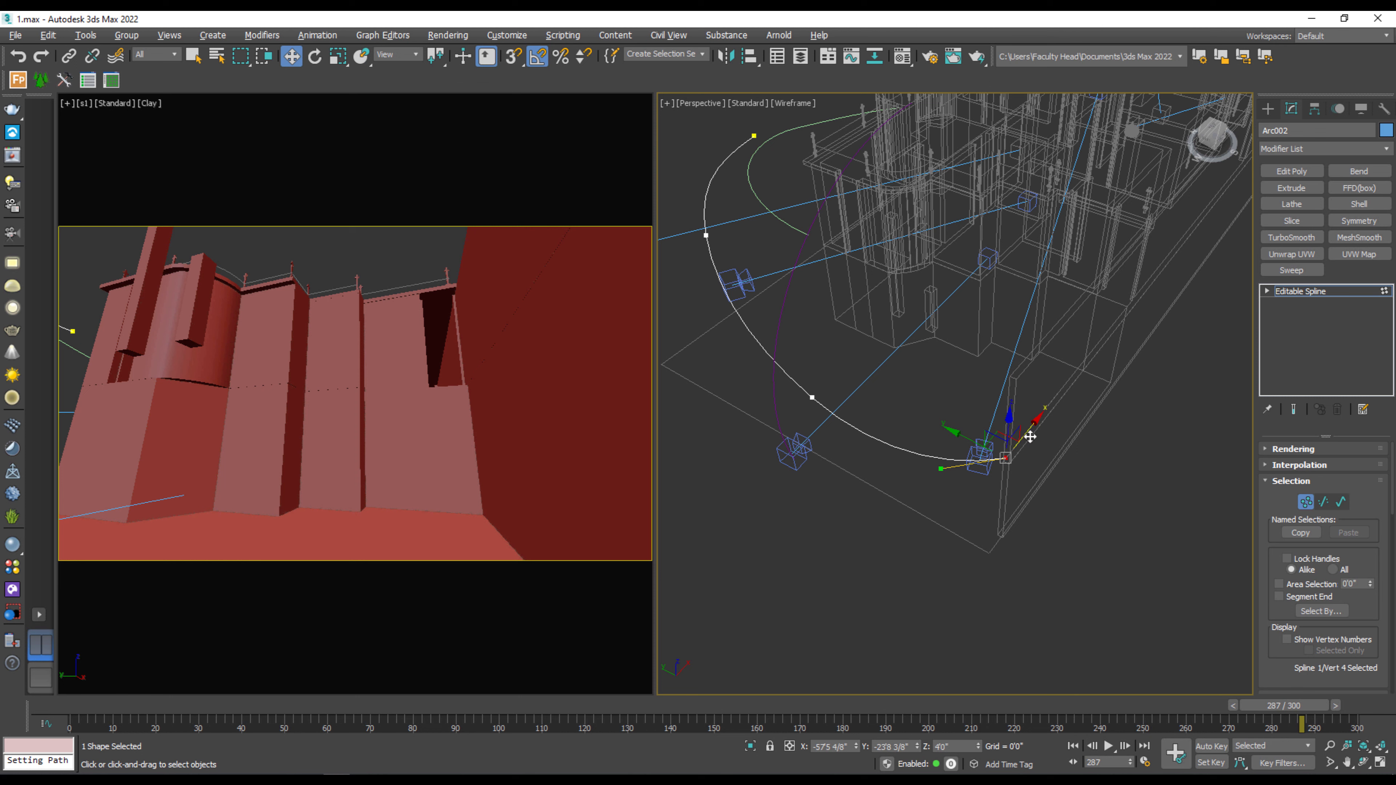
{"action": "left_click_drag", "start_coordinate": [1029, 437], "coordinate": [1003, 387]}
Step: Raise the arc path's adjacent vertex to a Z height of 15'1" and lift its Bezier handle to smooth the climb
{"action": "middle_click_drag", "start_coordinate": [1004, 386], "coordinate": [878, 537], "text": "alt"}
{"action": "left_click", "coordinate": [823, 516]}
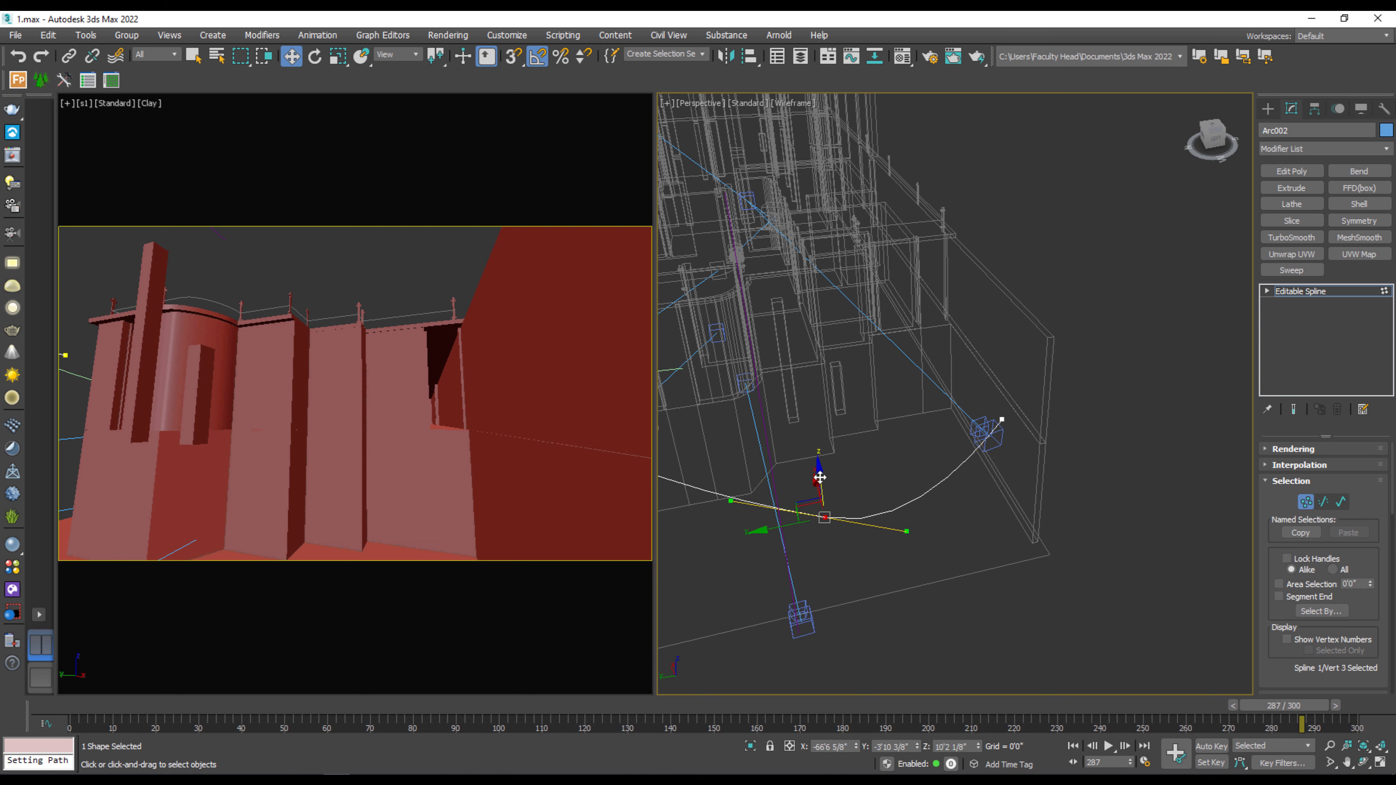
{"action": "left_click_drag", "start_coordinate": [820, 477], "coordinate": [814, 434]}
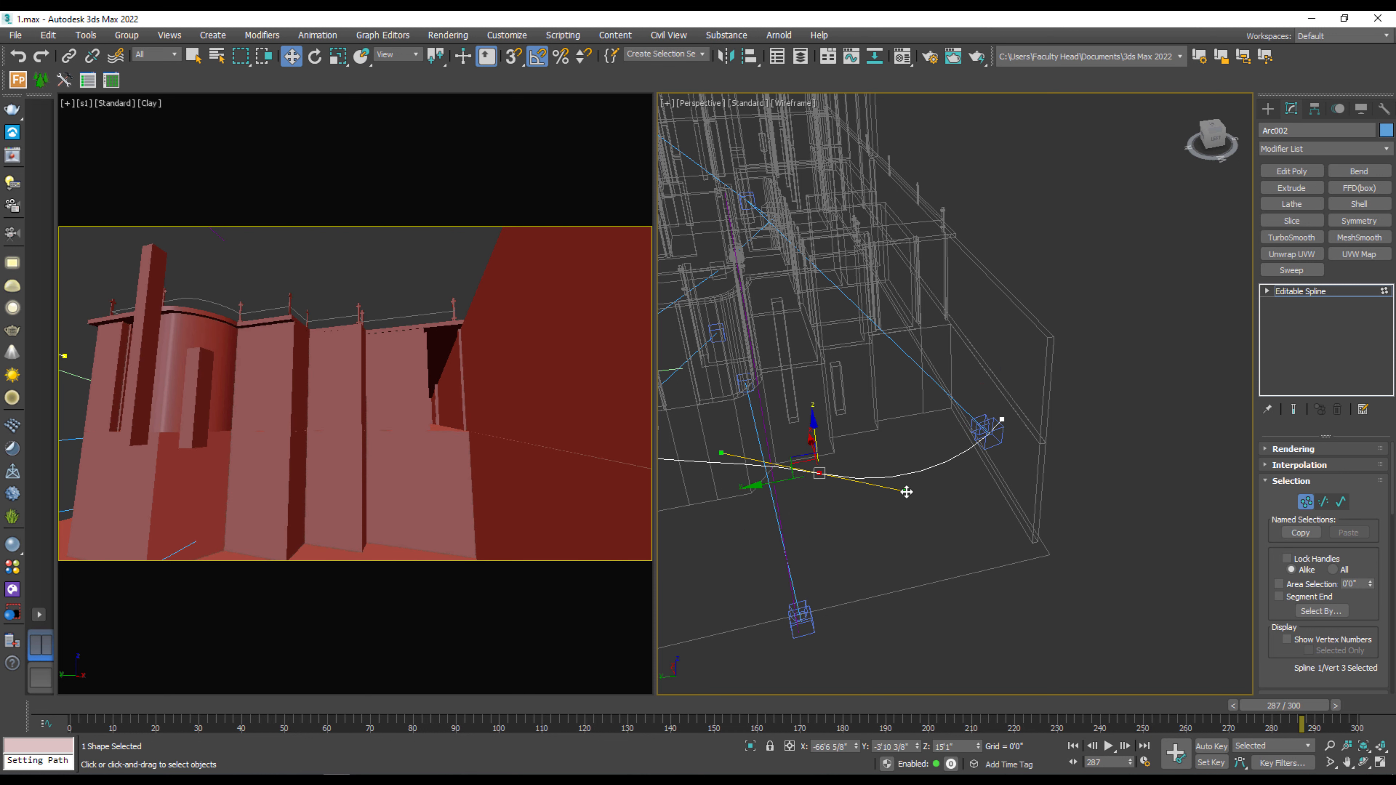
{"action": "left_click_drag", "start_coordinate": [906, 491], "coordinate": [907, 461]}
Step: Move the arc path's second vertex outward to X -65'6 4/8" to round out the curve
{"action": "middle_click_drag", "start_coordinate": [906, 461], "coordinate": [905, 533], "text": "alt"}
{"action": "left_click", "coordinate": [816, 536]}
{"action": "middle_click_drag", "start_coordinate": [816, 536], "coordinate": [858, 556], "text": "alt"}
{"action": "left_click_drag", "start_coordinate": [766, 528], "coordinate": [870, 529]}
{"action": "left_click", "coordinate": [997, 462]}
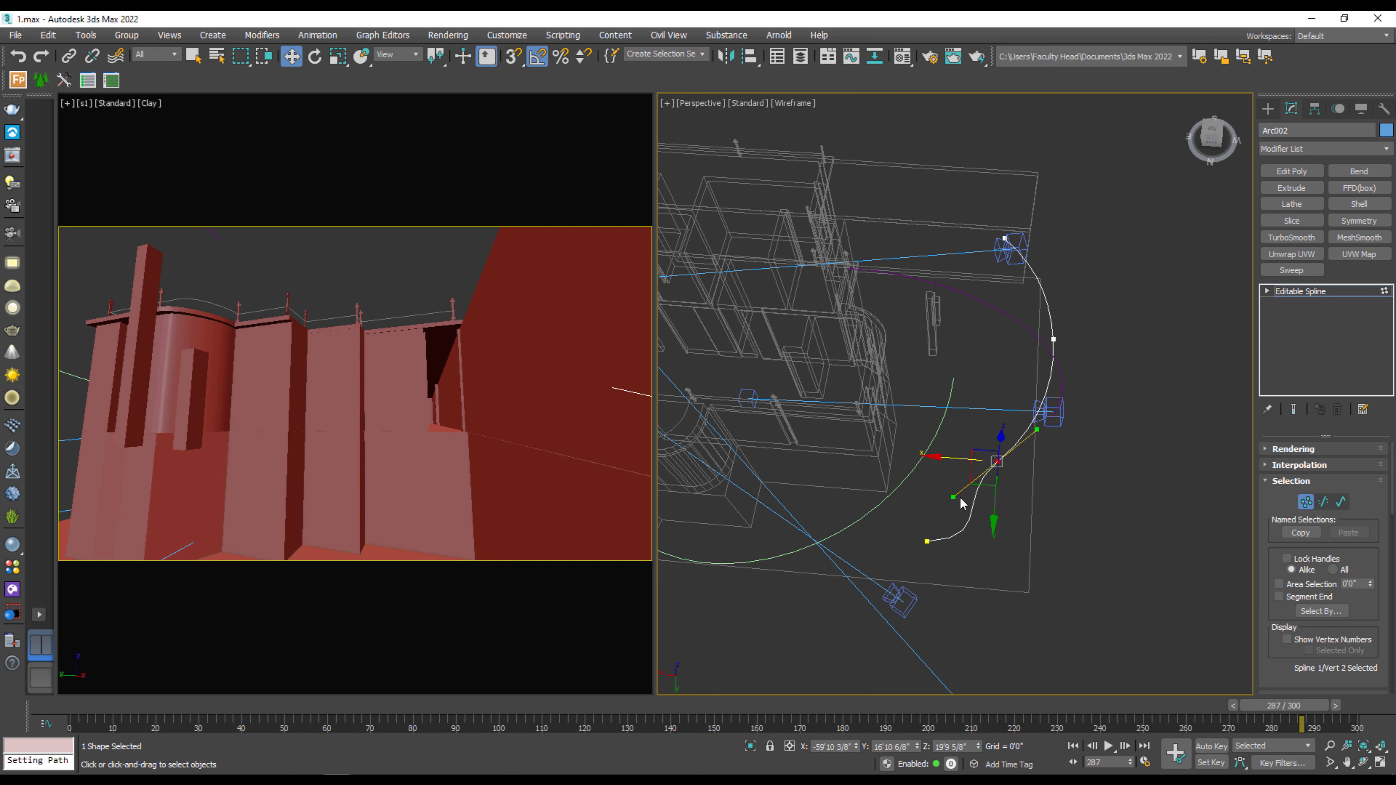
{"action": "left_click_drag", "start_coordinate": [954, 497], "coordinate": [1001, 465]}
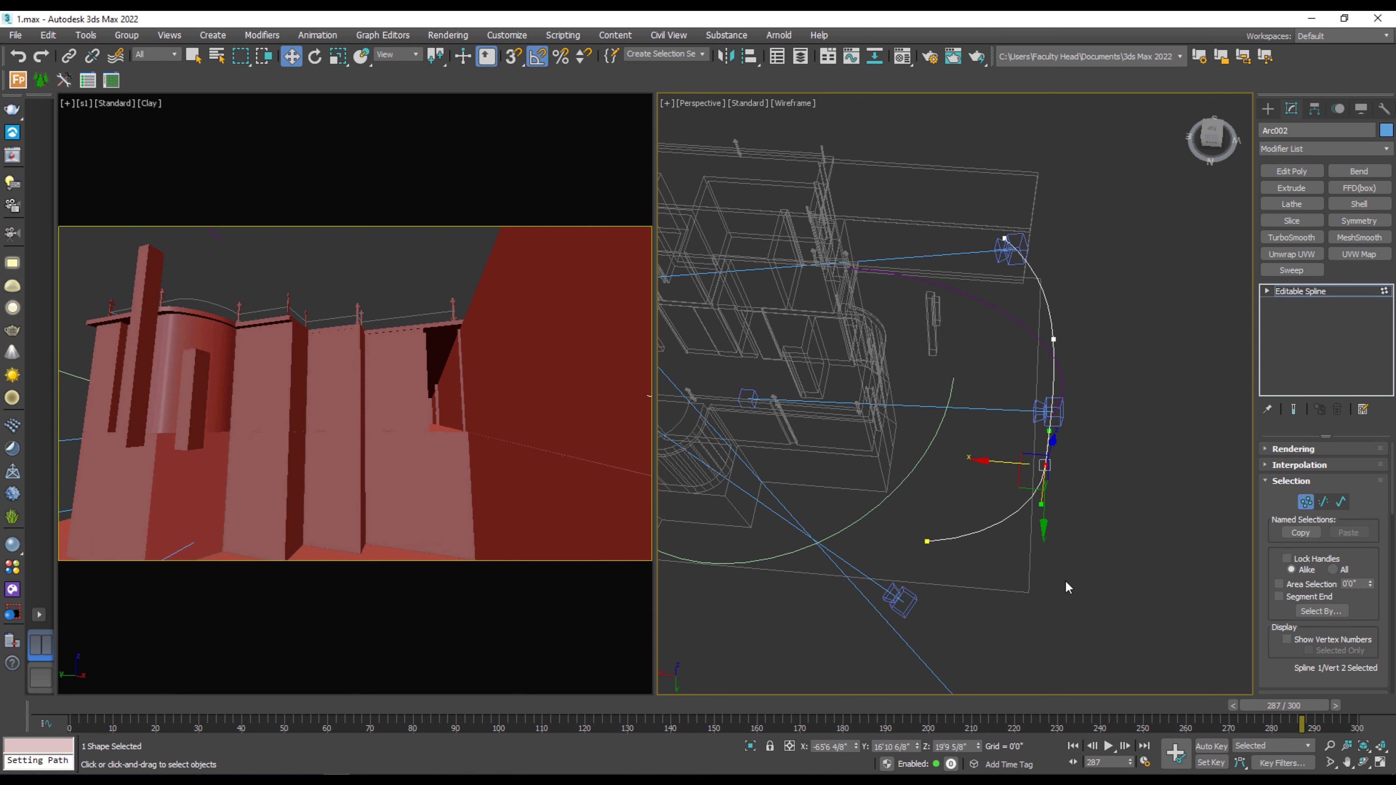
{"action": "middle_click_drag", "start_coordinate": [1065, 582], "coordinate": [895, 674], "text": "alt"}
{"action": "middle_click_drag", "start_coordinate": [939, 545], "coordinate": [1075, 606], "text": "alt"}
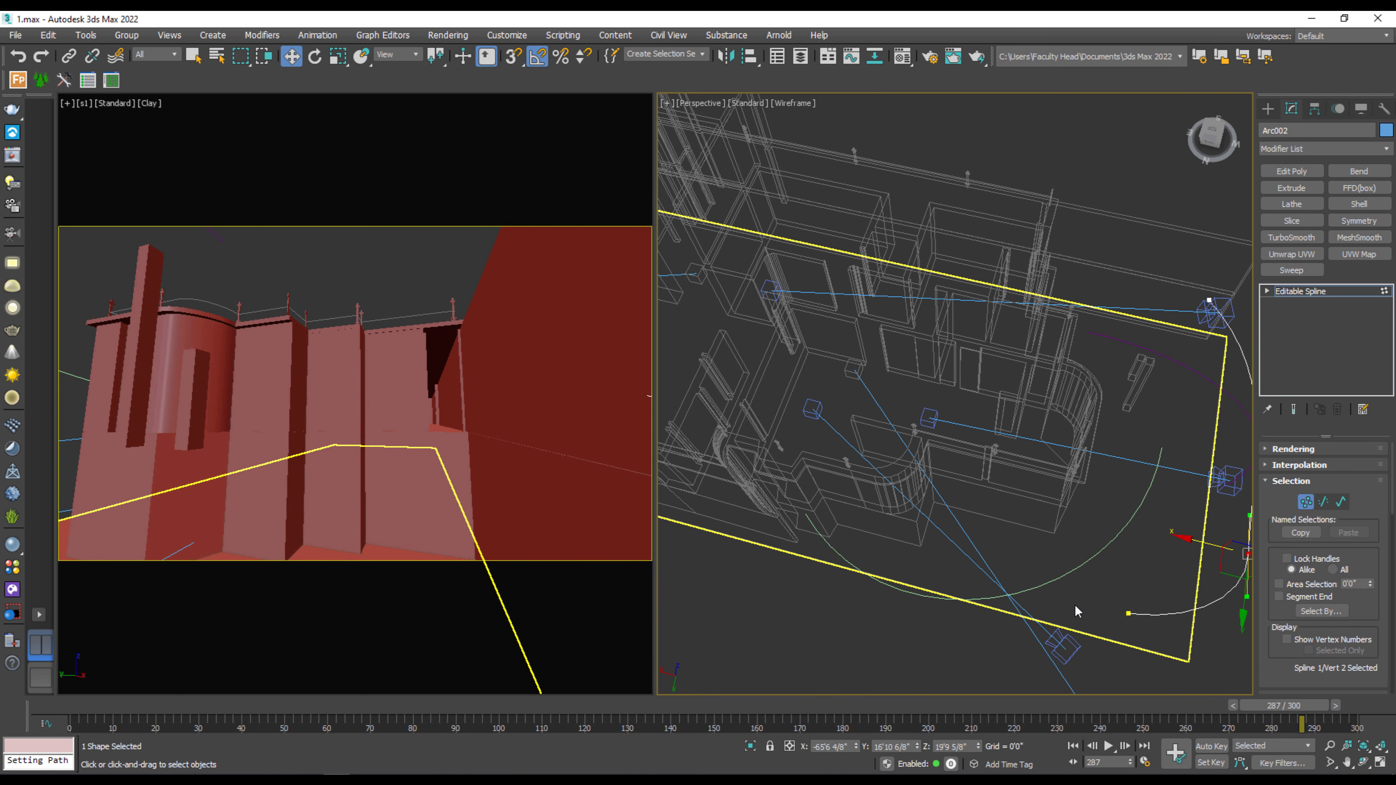
Step: Select camera s1's target, scrub through the shot to frame 300 and back to 179, and unhide all objects
{"action": "left_click", "coordinate": [768, 290]}
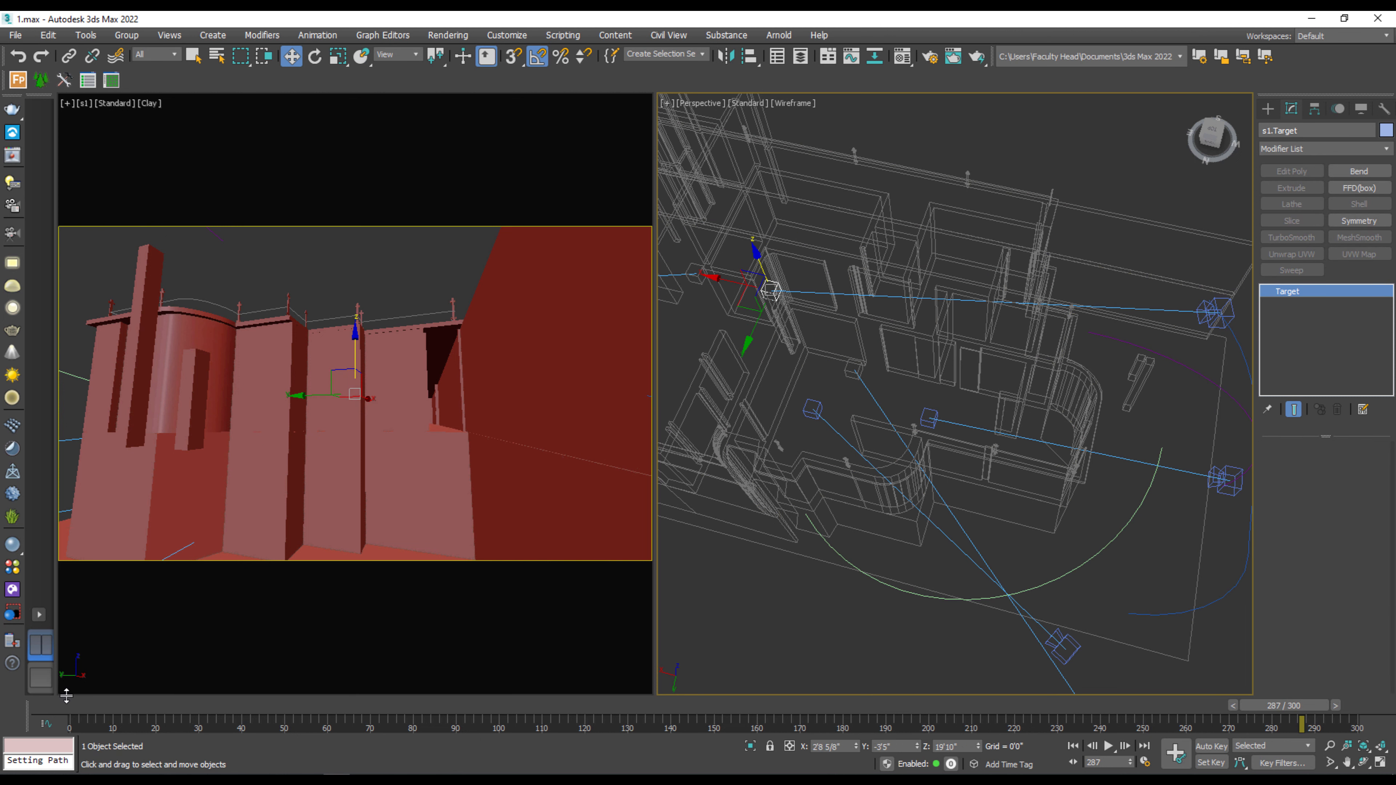
{"action": "left_click", "coordinate": [78, 709]}
{"action": "left_click_drag", "start_coordinate": [91, 710], "coordinate": [1355, 700]}
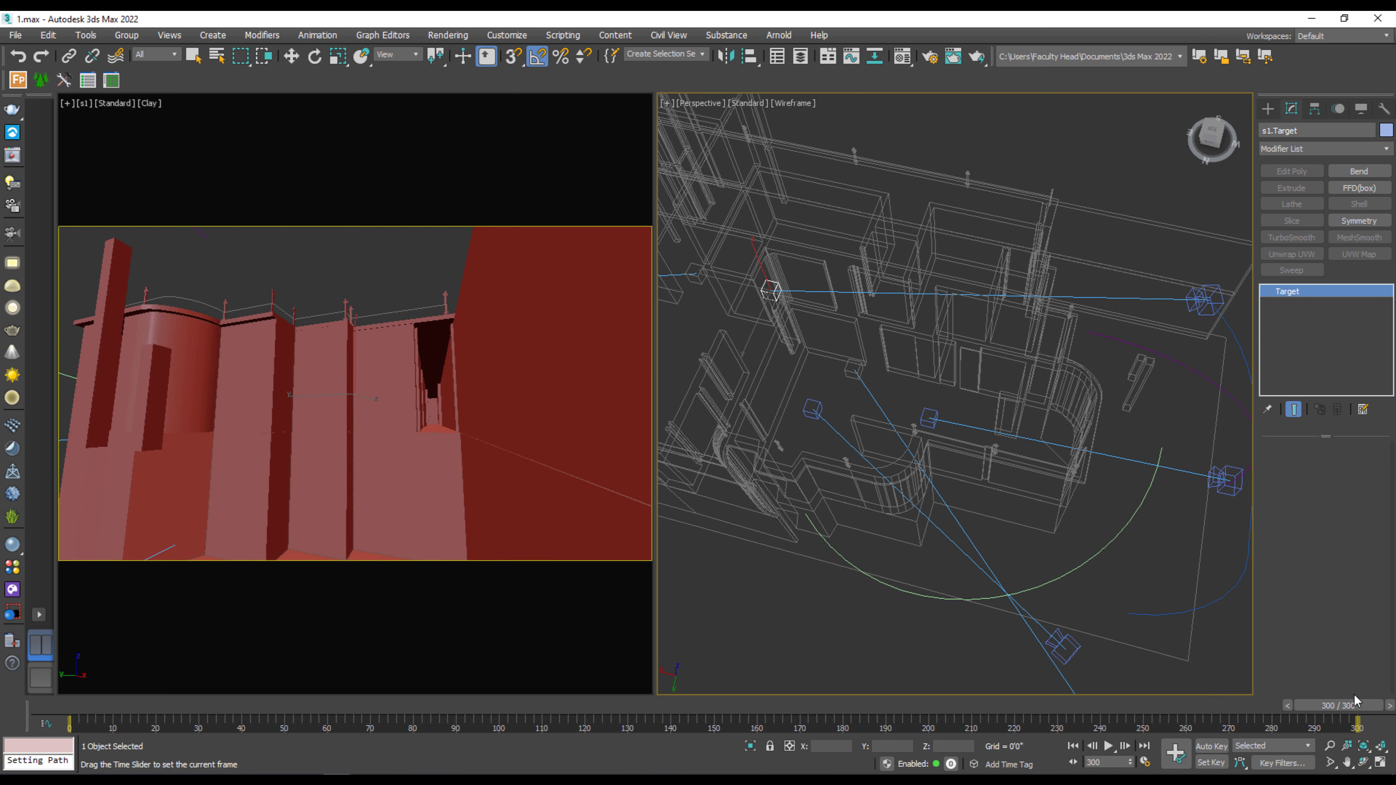
{"action": "left_click_drag", "start_coordinate": [1355, 695], "coordinate": [832, 705]}
{"action": "key", "text": "w"}
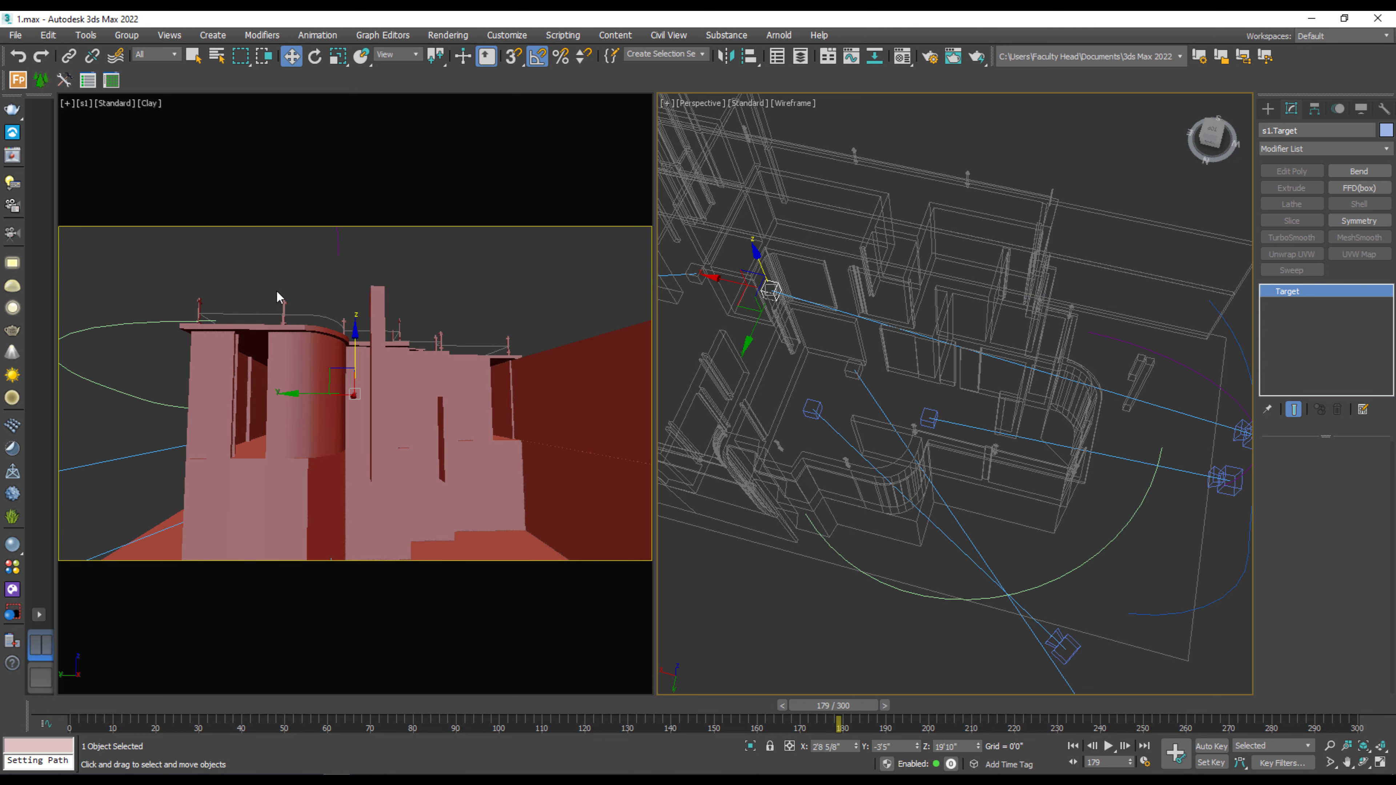
{"action": "right_click", "coordinate": [275, 251]}
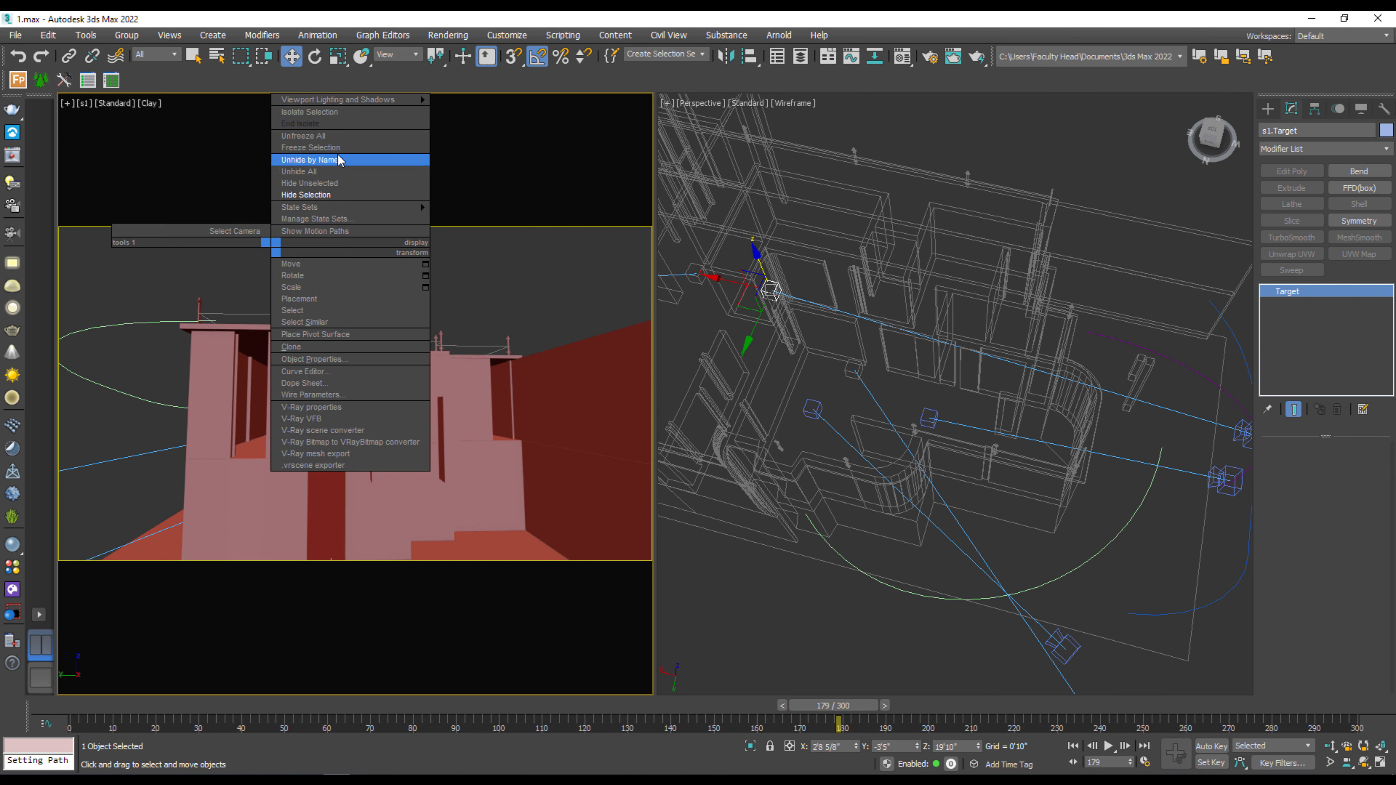
{"action": "left_click", "coordinate": [332, 171]}
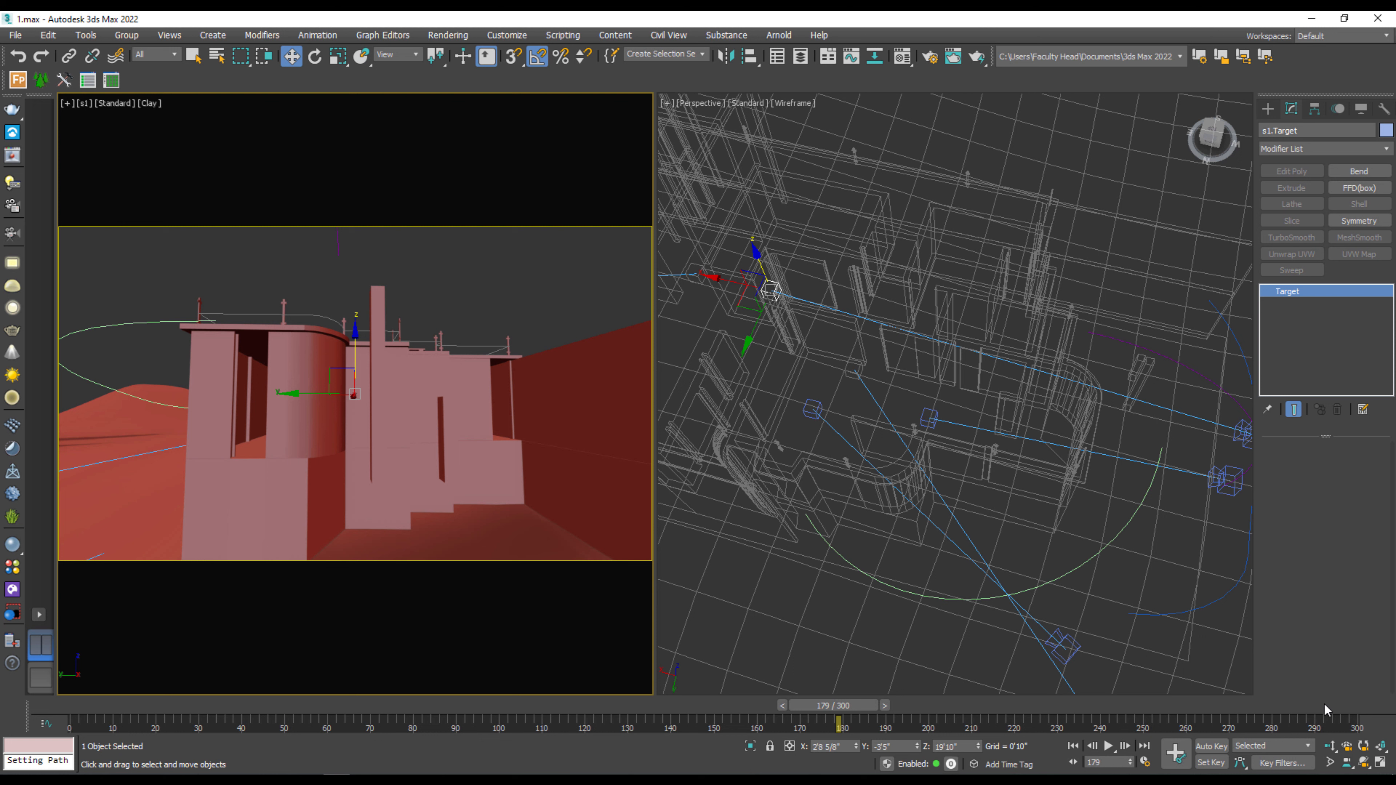
Step: At frame 300, move camera s1's target toward the camera and down to Z 10'3 6/8", enable Auto Key and set a key
{"action": "left_click", "coordinate": [1351, 709]}
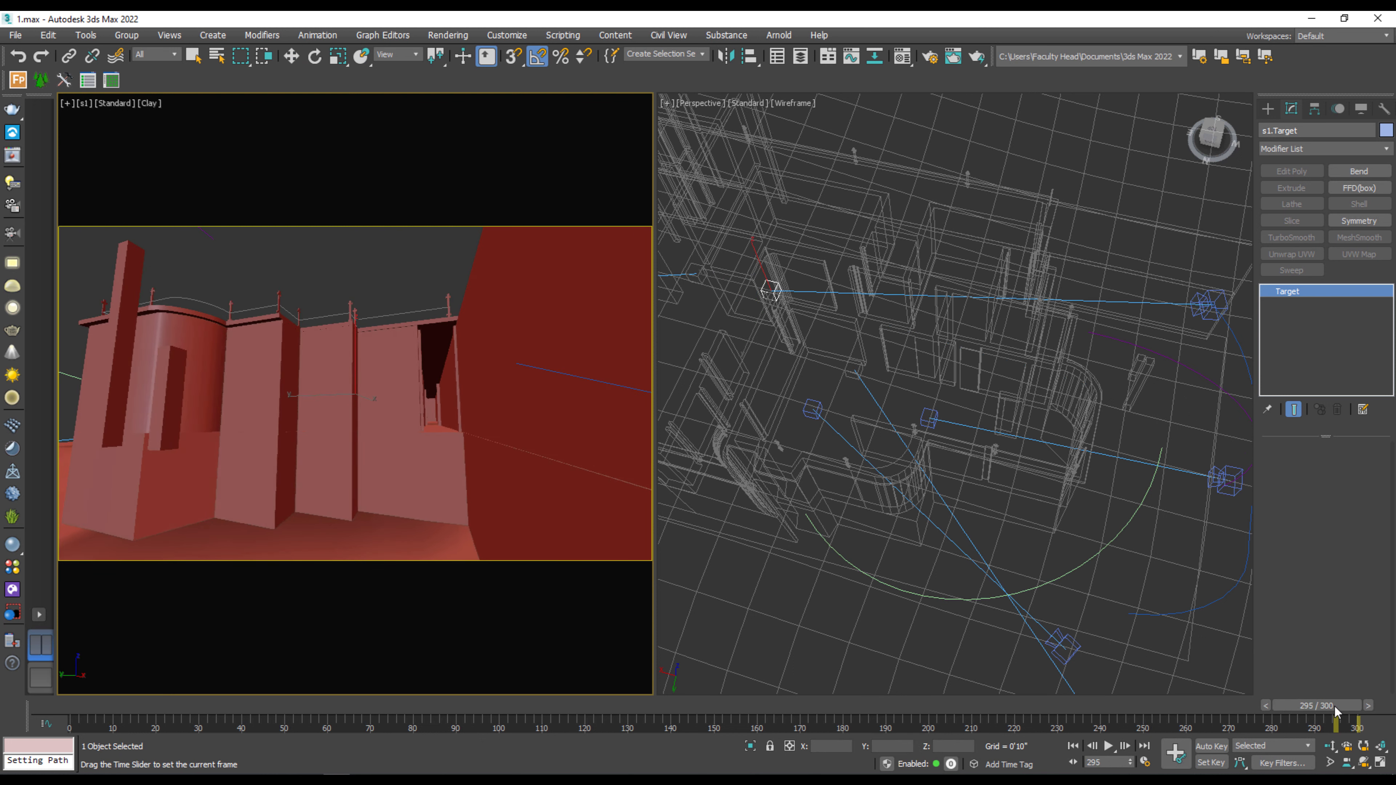
{"action": "key", "text": "w"}
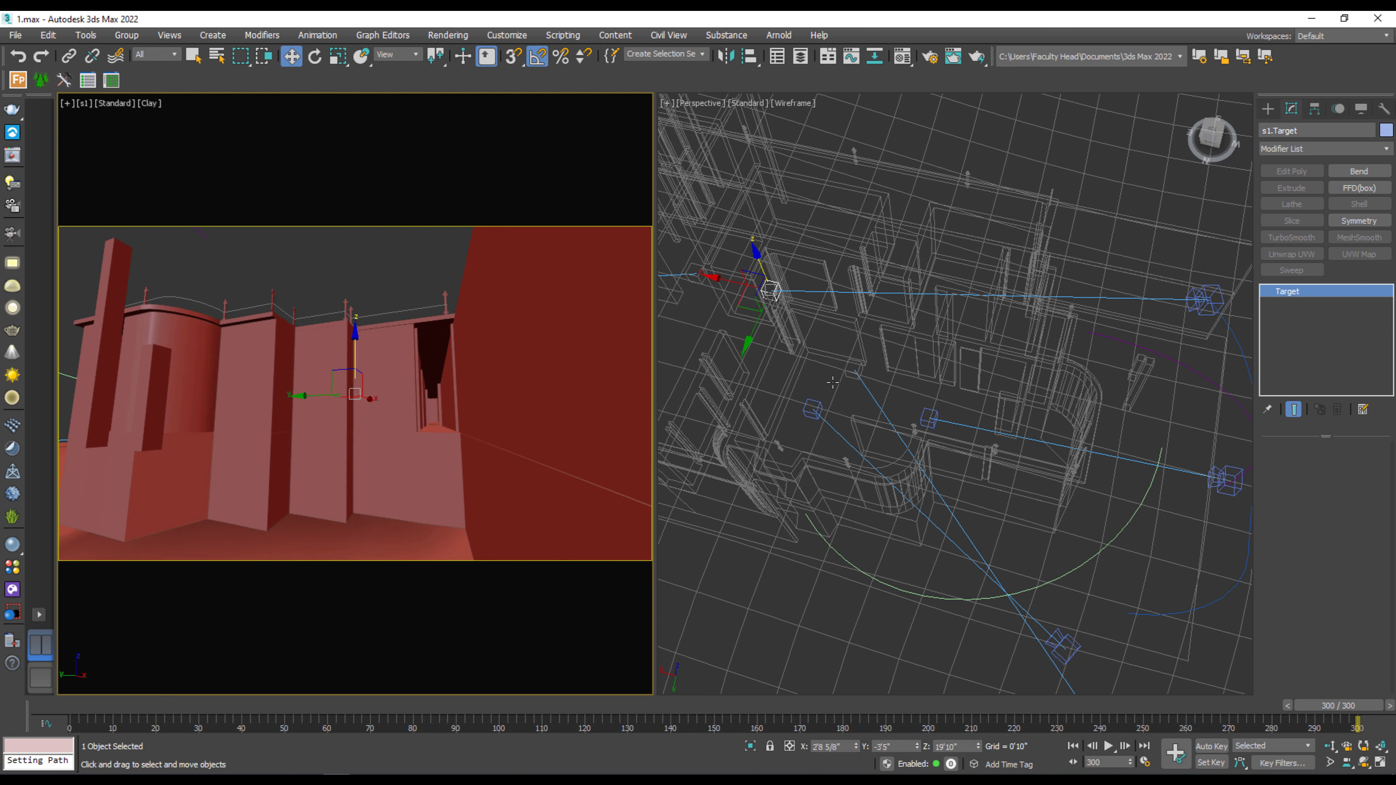
{"action": "left_click_drag", "start_coordinate": [745, 309], "coordinate": [861, 309]}
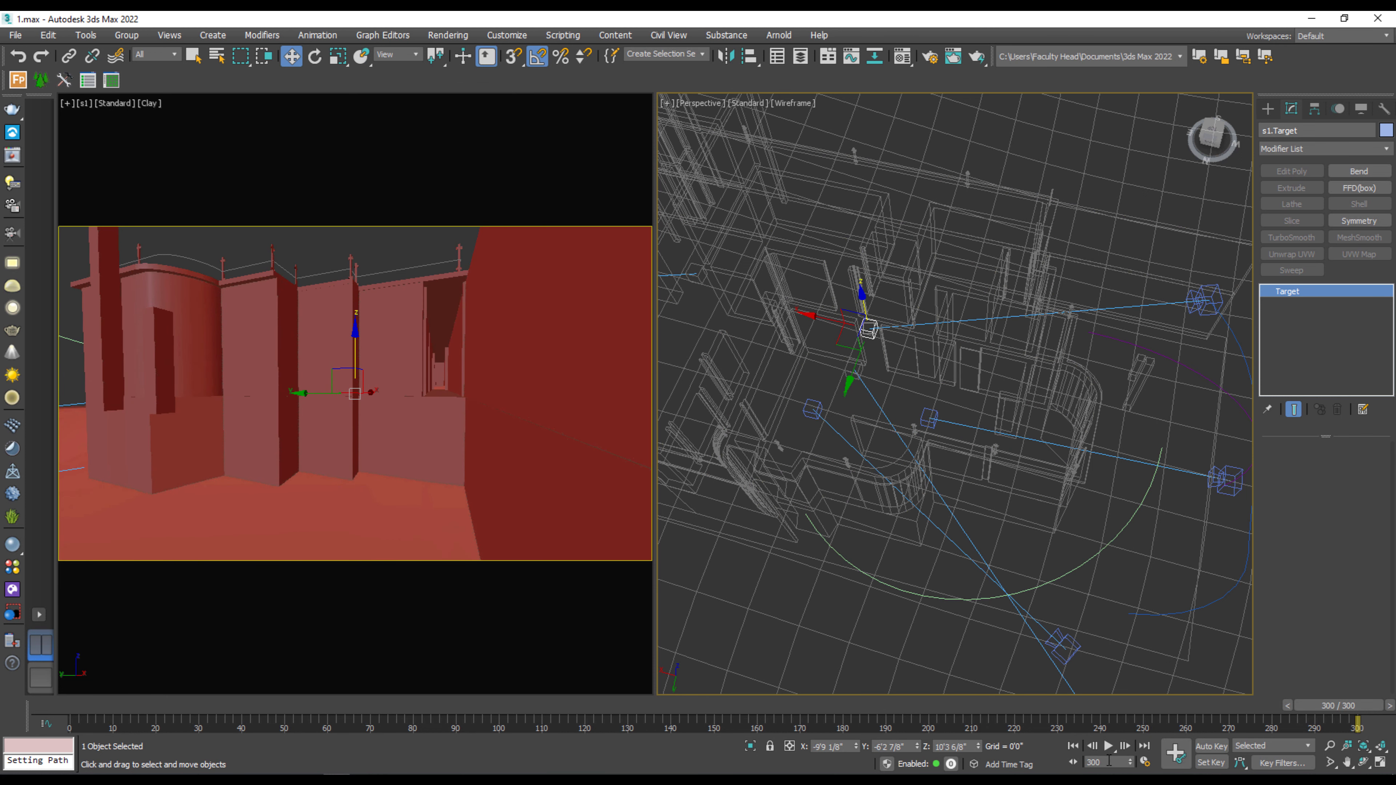
{"action": "left_click", "coordinate": [1211, 746]}
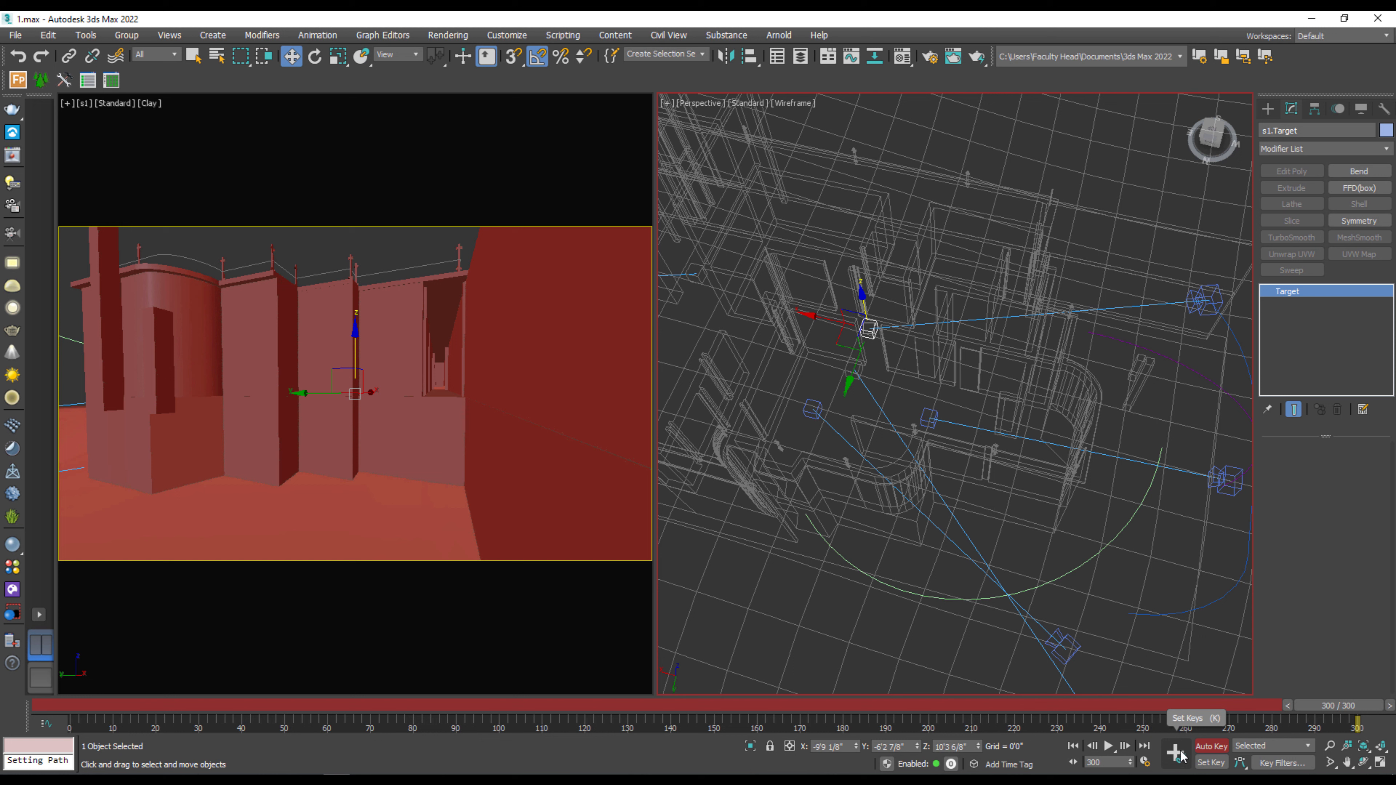
{"action": "left_click", "coordinate": [1182, 752]}
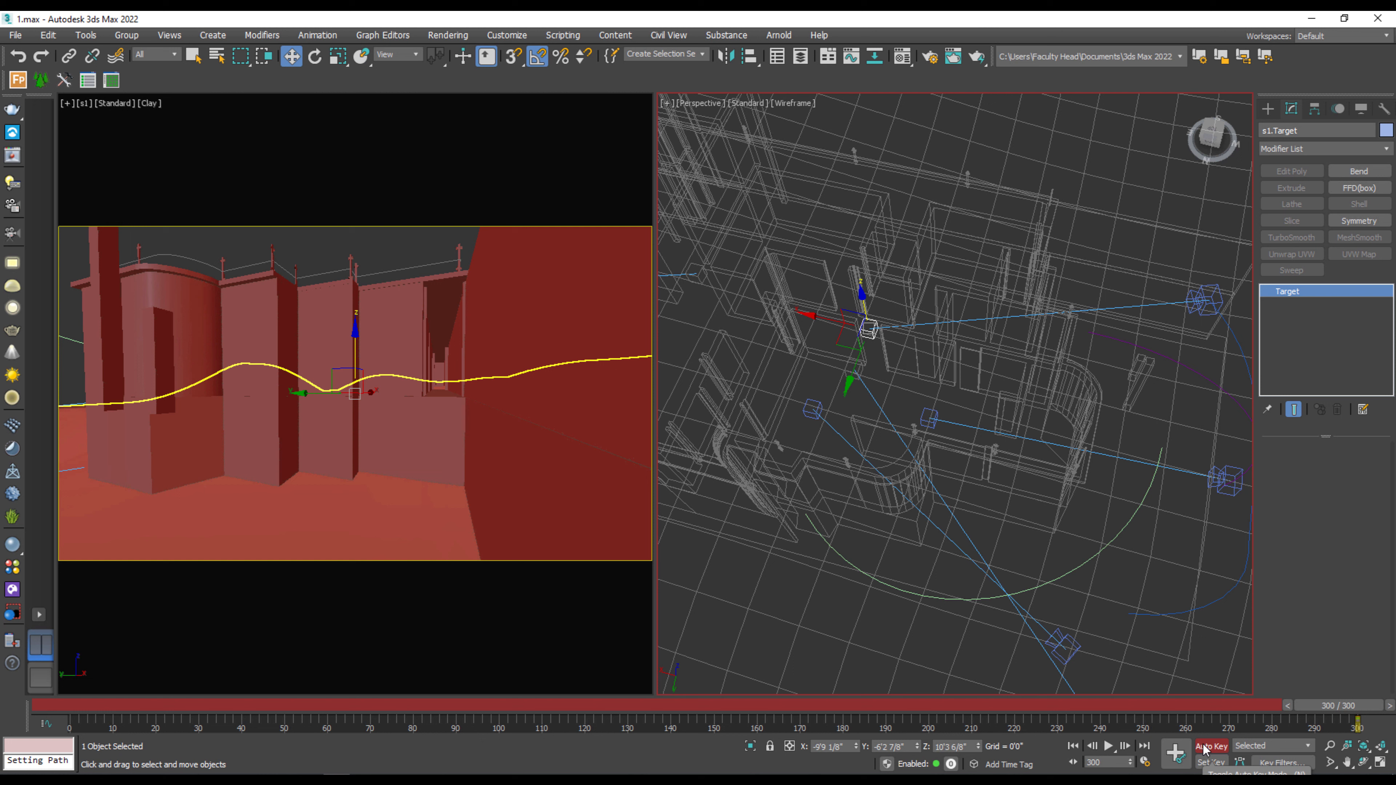
Step: Scrub to frame 197 and key camera s1's target at a Z height of 14'9"
{"action": "left_click_drag", "start_coordinate": [1350, 711], "coordinate": [915, 725]}
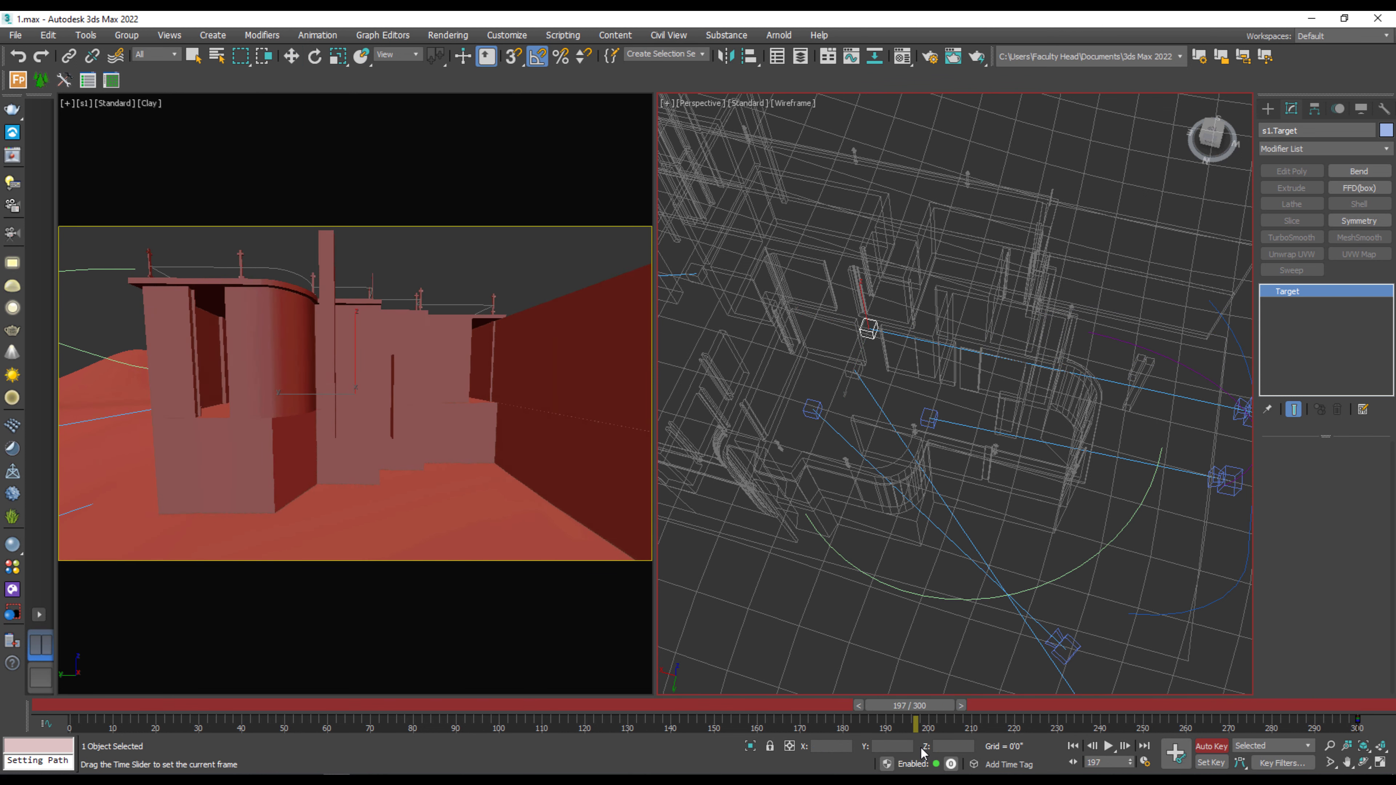
{"action": "key", "text": "w"}
{"action": "middle_click_drag", "start_coordinate": [886, 559], "coordinate": [883, 515], "text": "alt"}
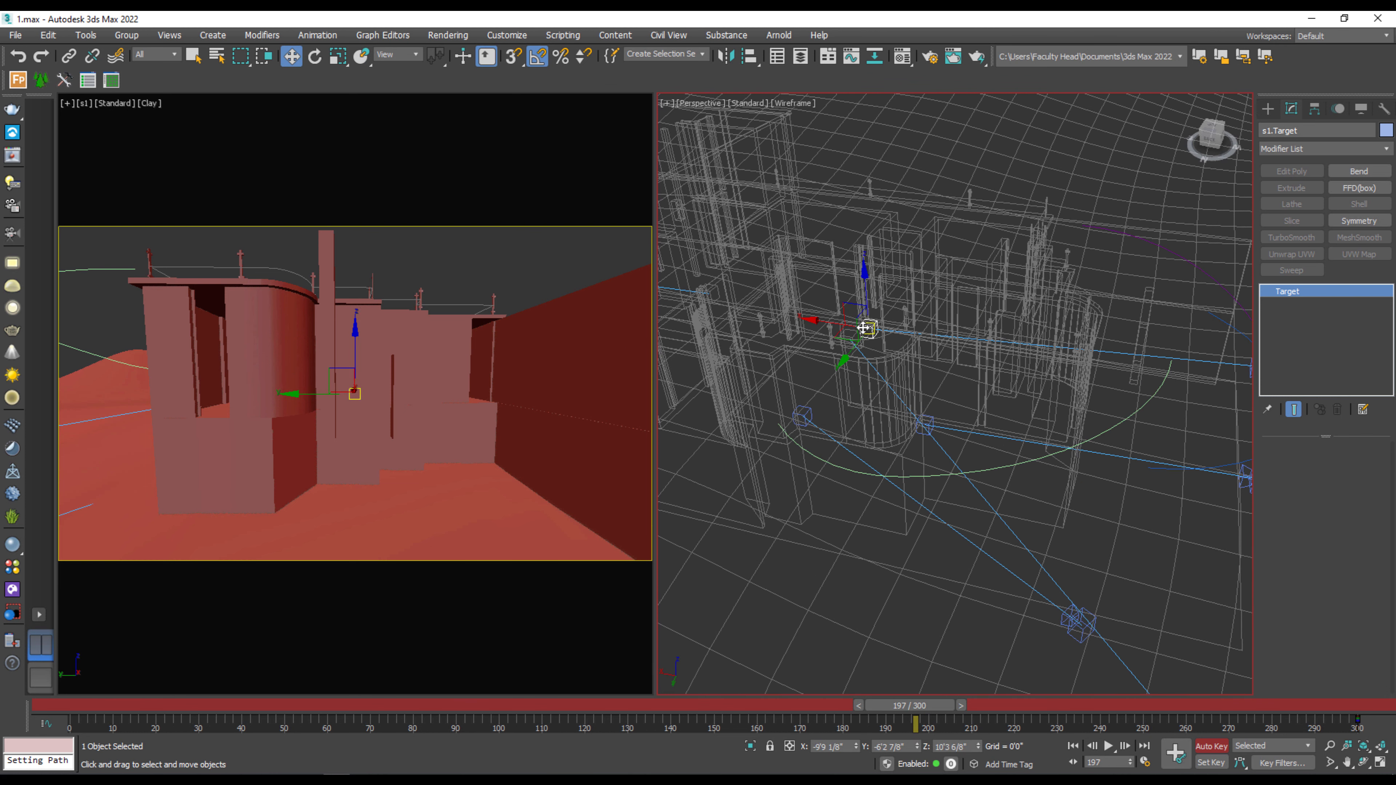
{"action": "left_click_drag", "start_coordinate": [864, 284], "coordinate": [866, 264]}
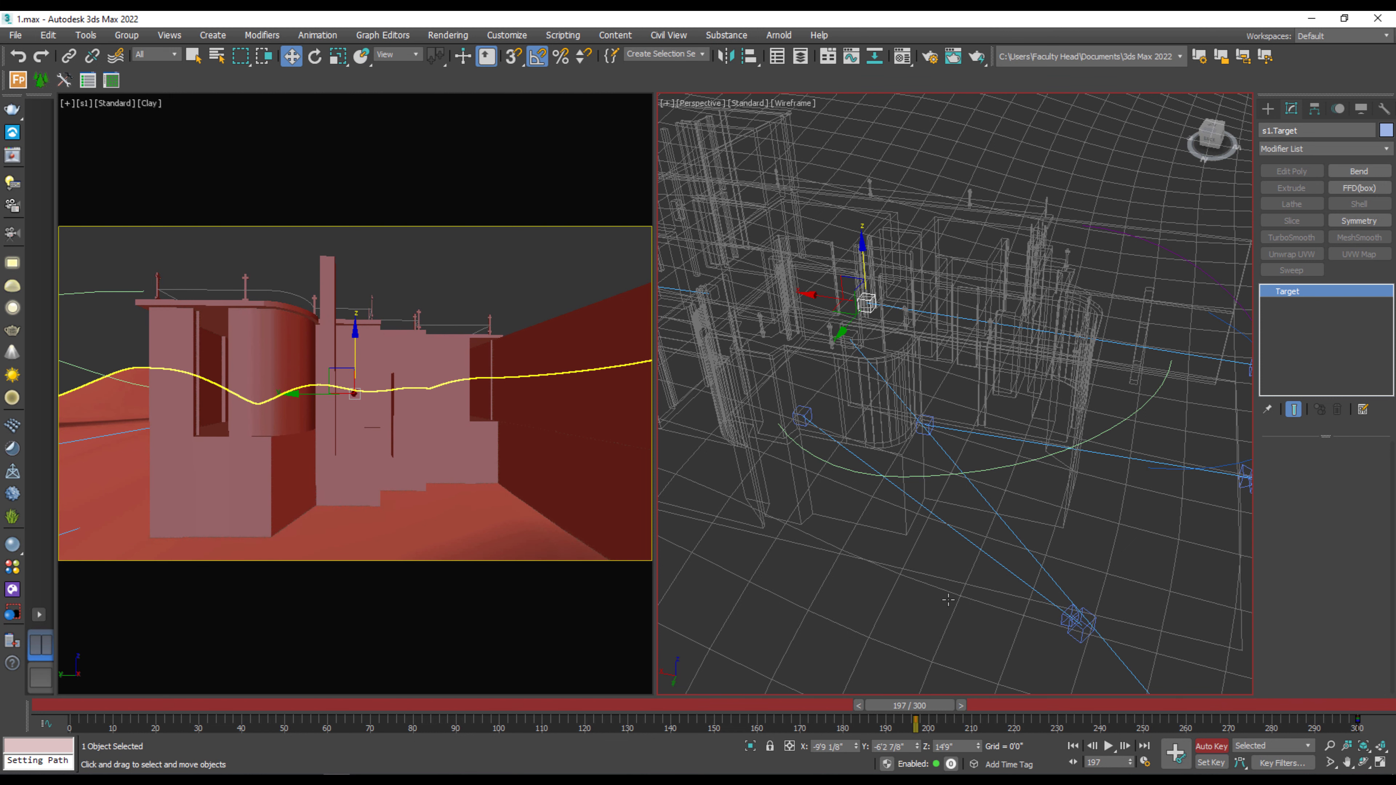
Step: Scrub to frame 73 and key camera s1's target at a Z height of 8'0 3/8"
{"action": "left_click_drag", "start_coordinate": [940, 707], "coordinate": [389, 706]}
{"action": "key", "text": "w"}
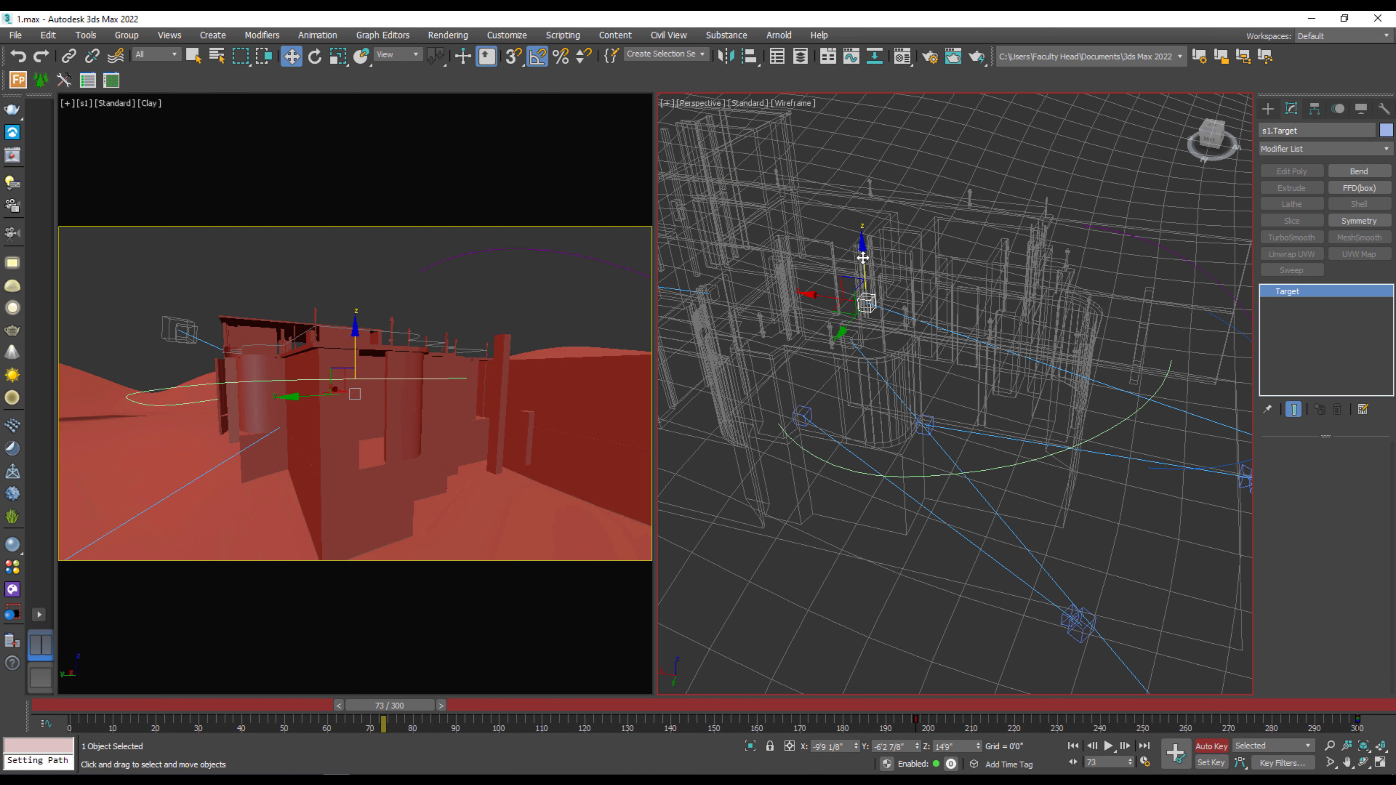
{"action": "left_click_drag", "start_coordinate": [863, 260], "coordinate": [865, 297]}
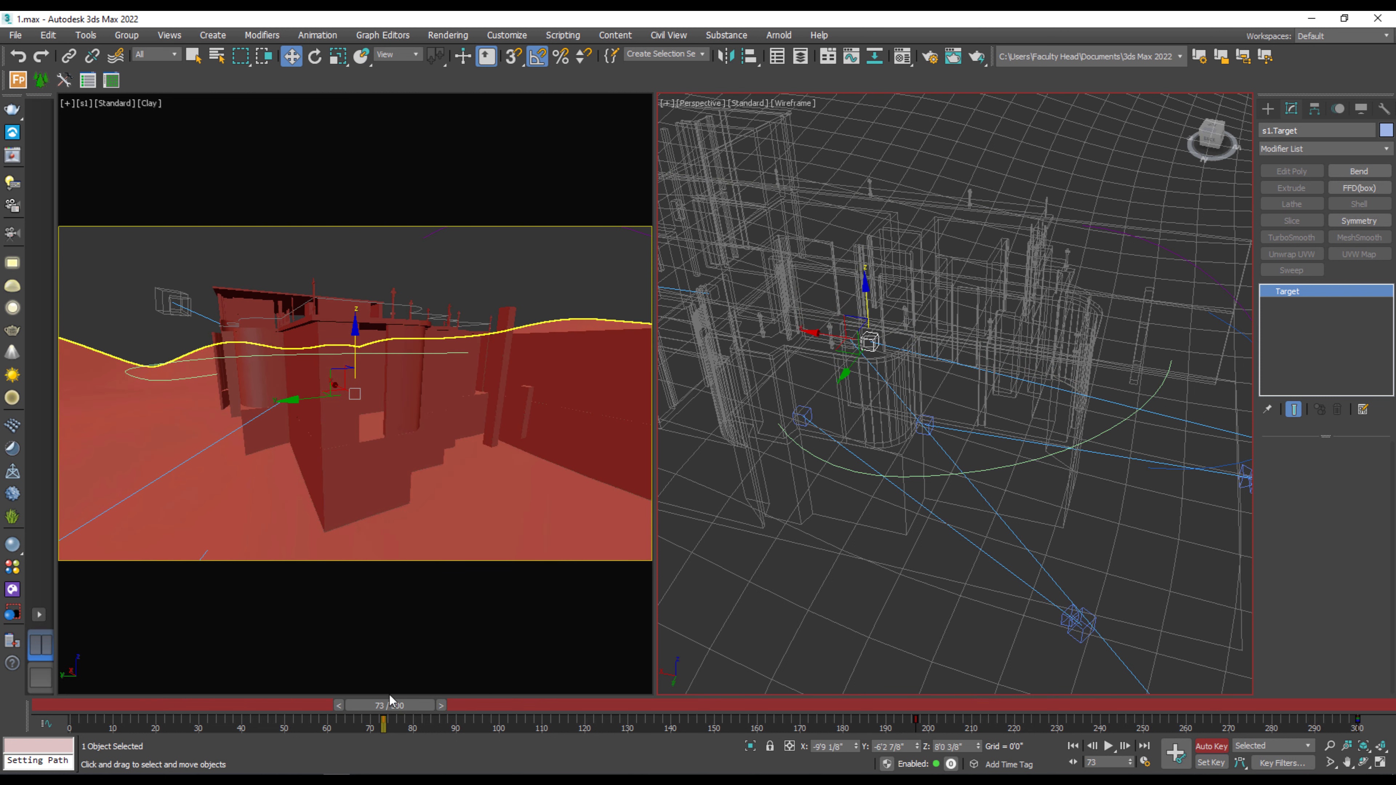
Step: At frame 0, move camera s1's target horizontally, raise it to Z 24'7 1/8", and turn off Auto Key
{"action": "left_click_drag", "start_coordinate": [408, 717], "coordinate": [52, 717]}
{"action": "key", "text": "w"}
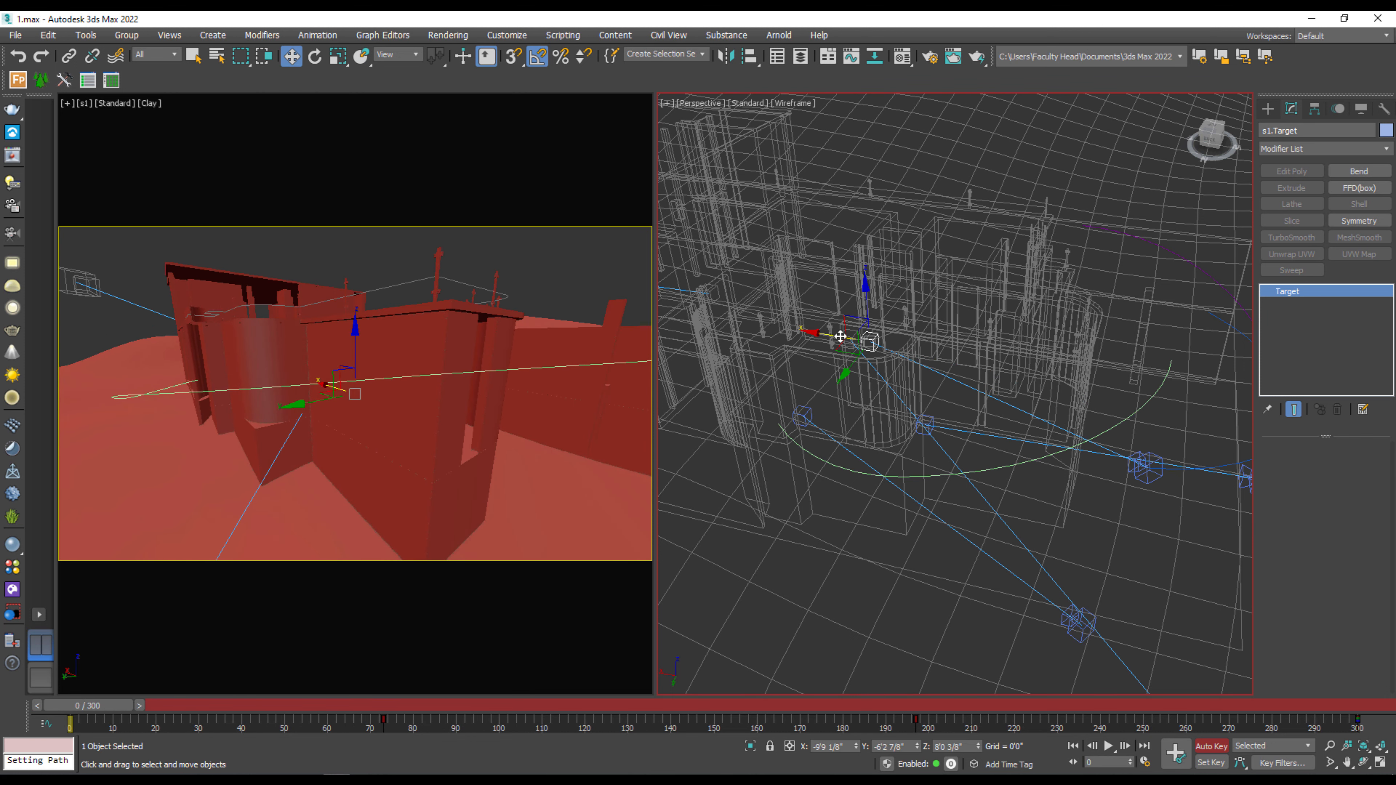
{"action": "middle_click_drag", "start_coordinate": [840, 337], "coordinate": [853, 366], "text": "alt"}
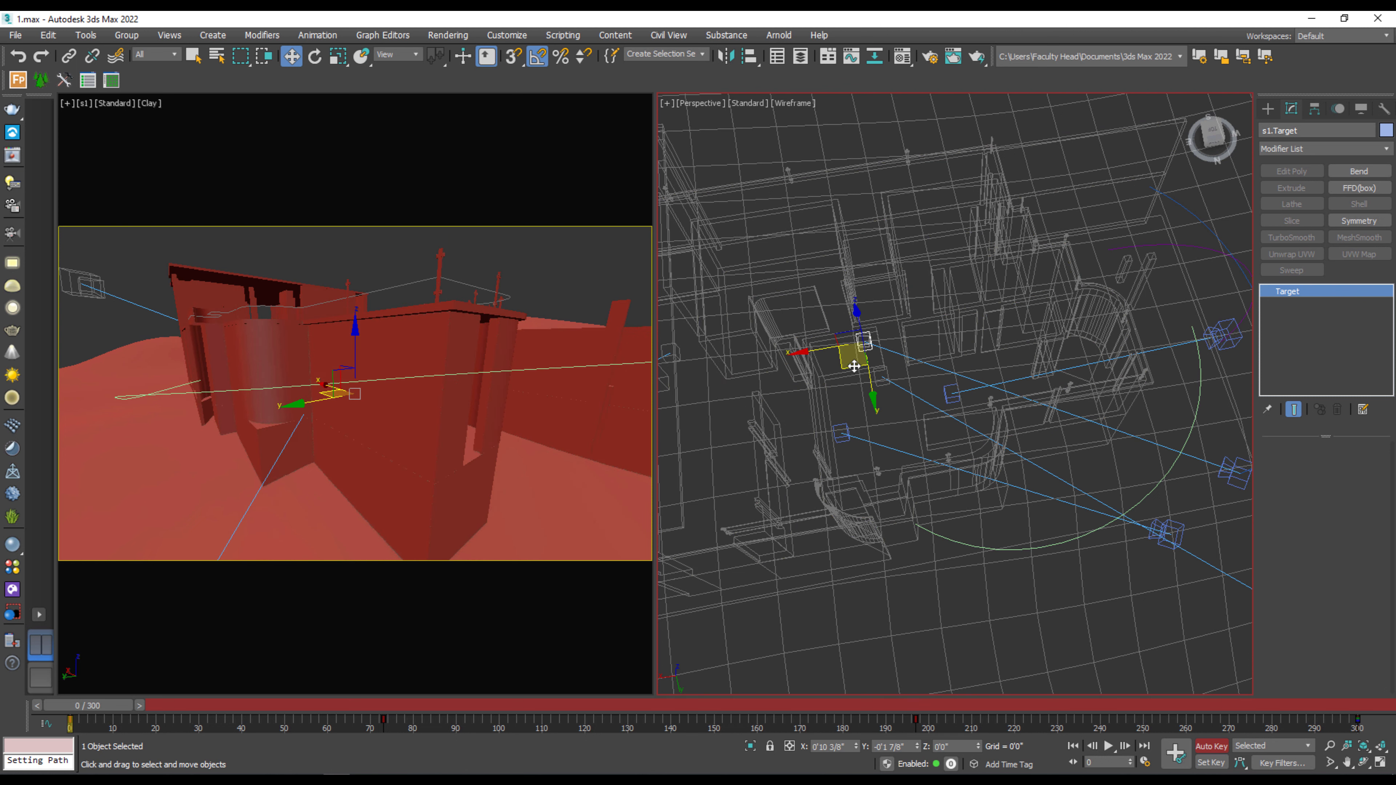
{"action": "left_click_drag", "start_coordinate": [854, 366], "coordinate": [842, 336]}
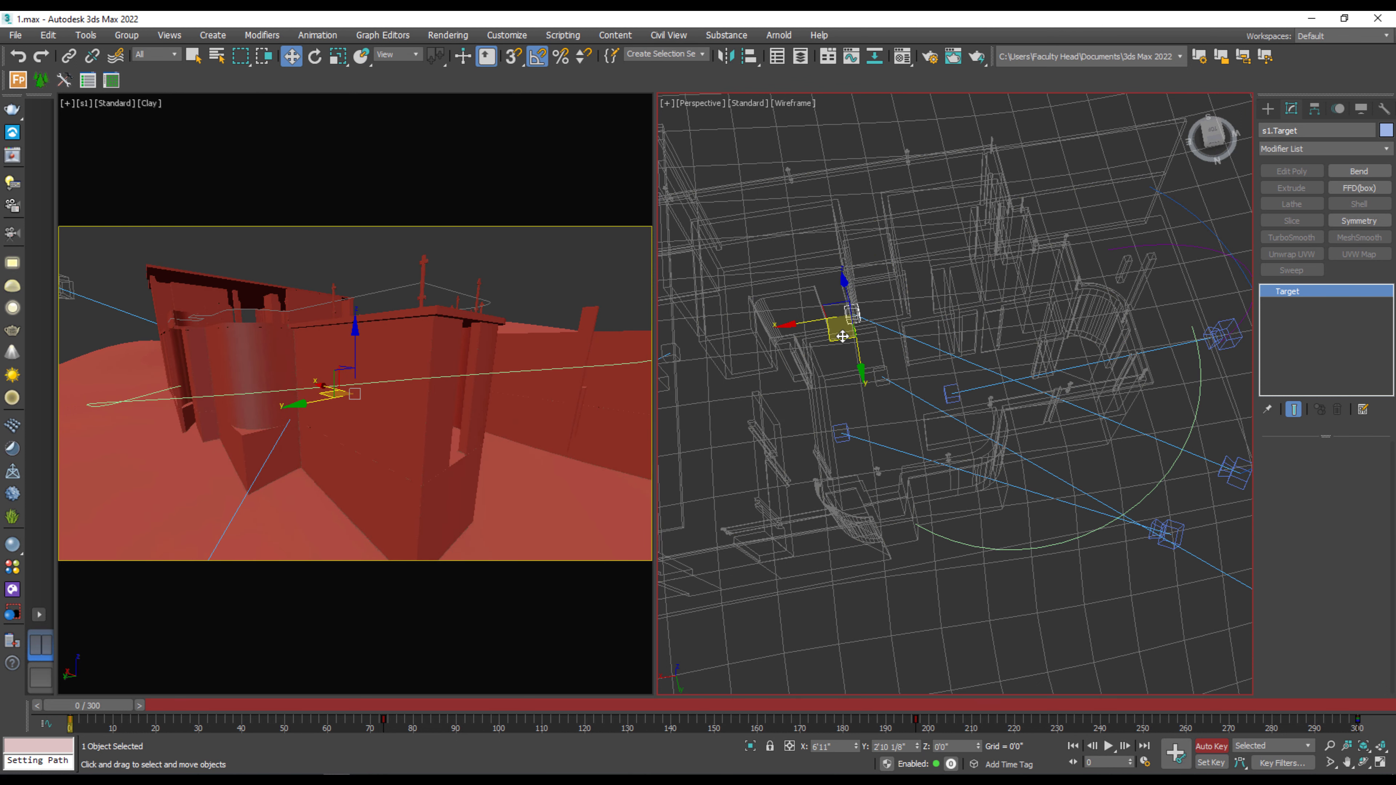
{"action": "middle_click_drag", "start_coordinate": [838, 425], "coordinate": [883, 402], "text": "alt"}
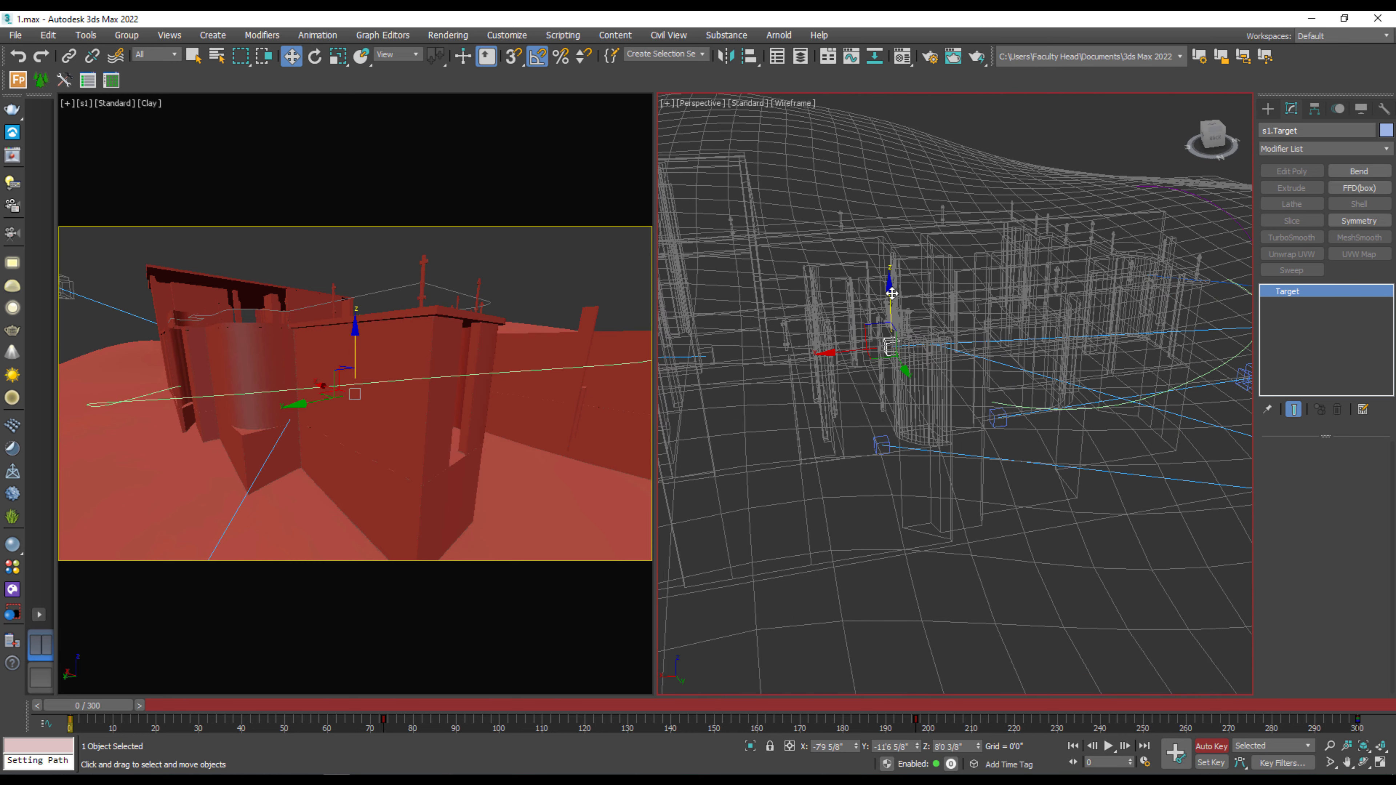
{"action": "left_click_drag", "start_coordinate": [891, 294], "coordinate": [903, 188]}
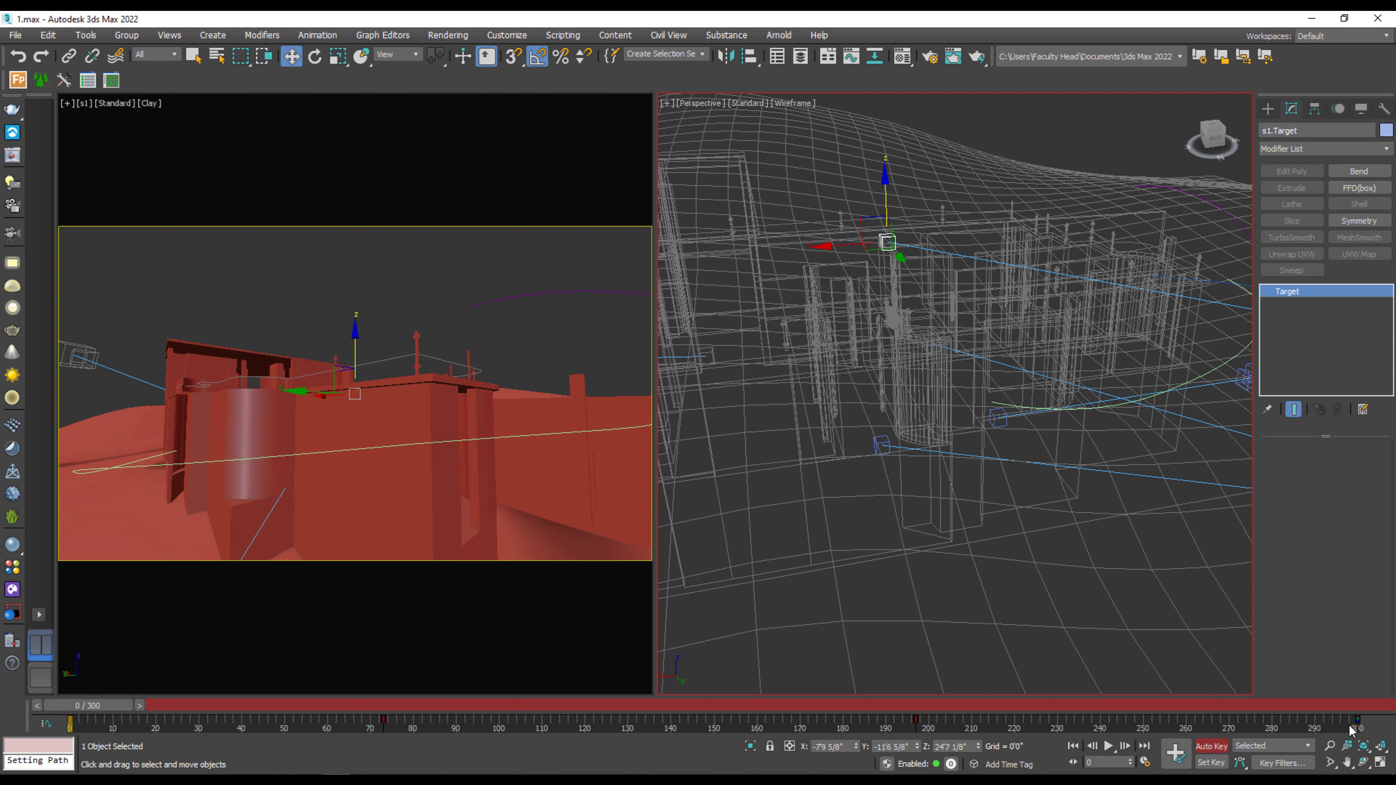
{"action": "left_click", "coordinate": [1211, 748]}
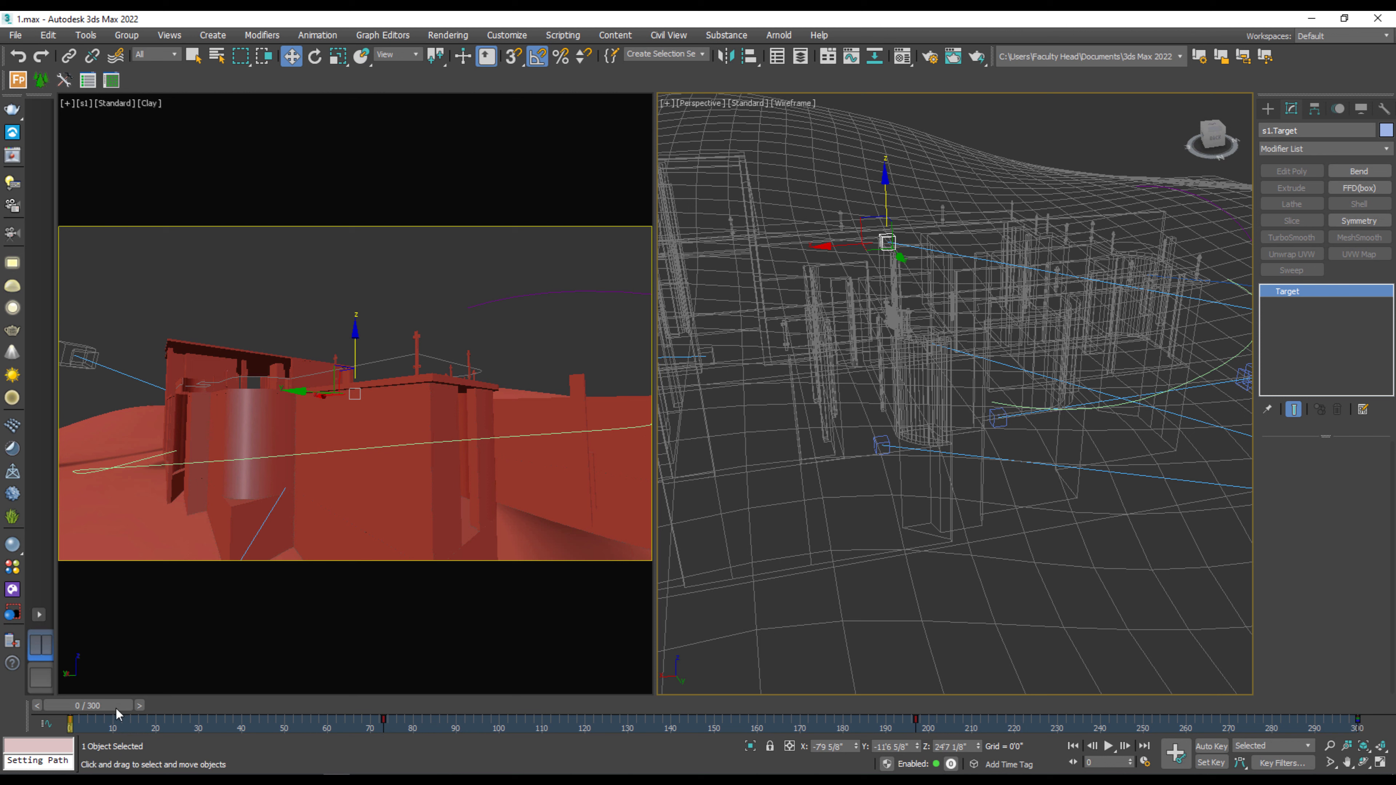
Step: Retime the keys of camera s1's target, moving the frame 197 key to about frame 194 and the frame 73 key to about frame 90
{"action": "left_click_drag", "start_coordinate": [116, 710], "coordinate": [1027, 741]}
{"action": "key", "text": "w"}
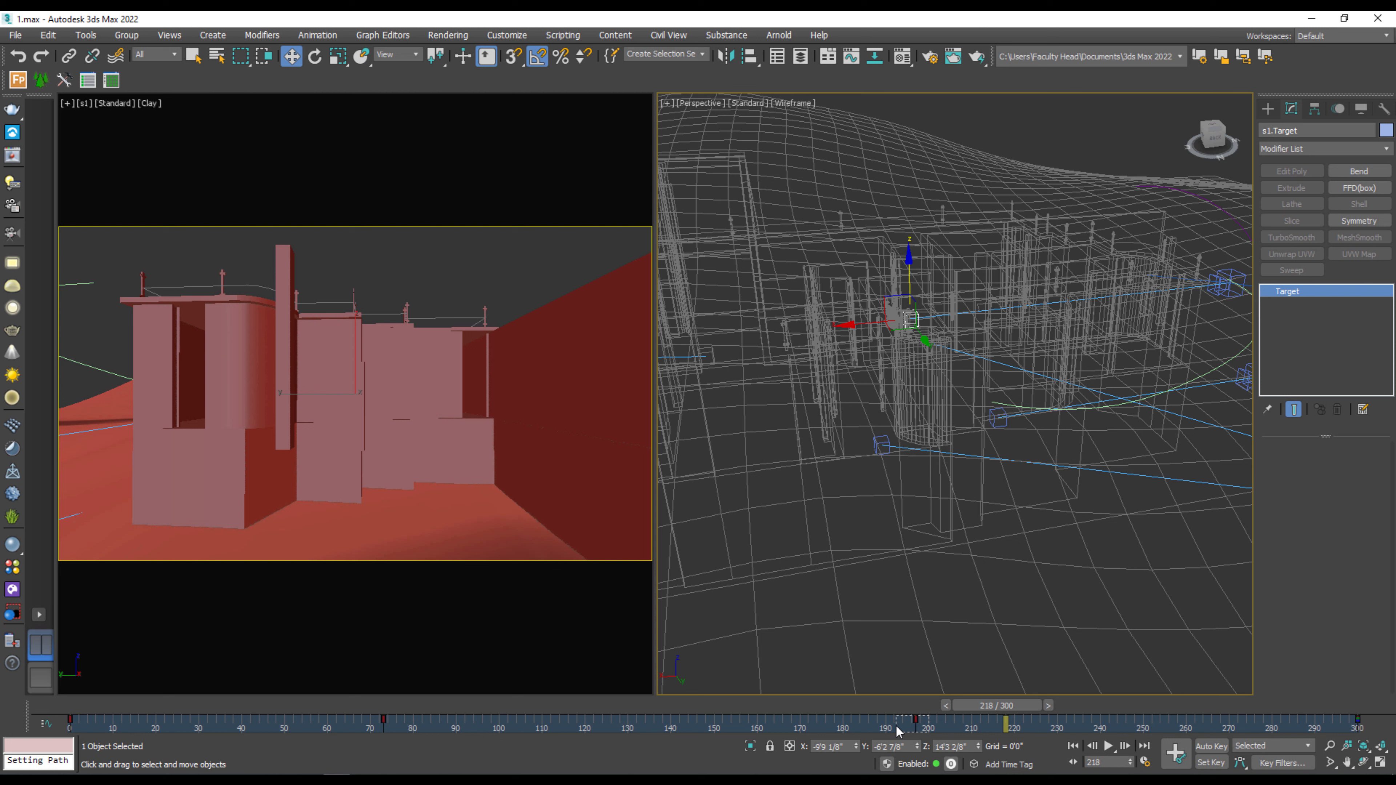
{"action": "mouse_move", "coordinate": [896, 726]}
{"action": "left_mouse_down"}
{"action": "mouse_move", "coordinate": [1165, 720]}
{"action": "mouse_move", "coordinate": [791, 720]}
{"action": "mouse_move", "coordinate": [902, 721]}
{"action": "left_mouse_up"}
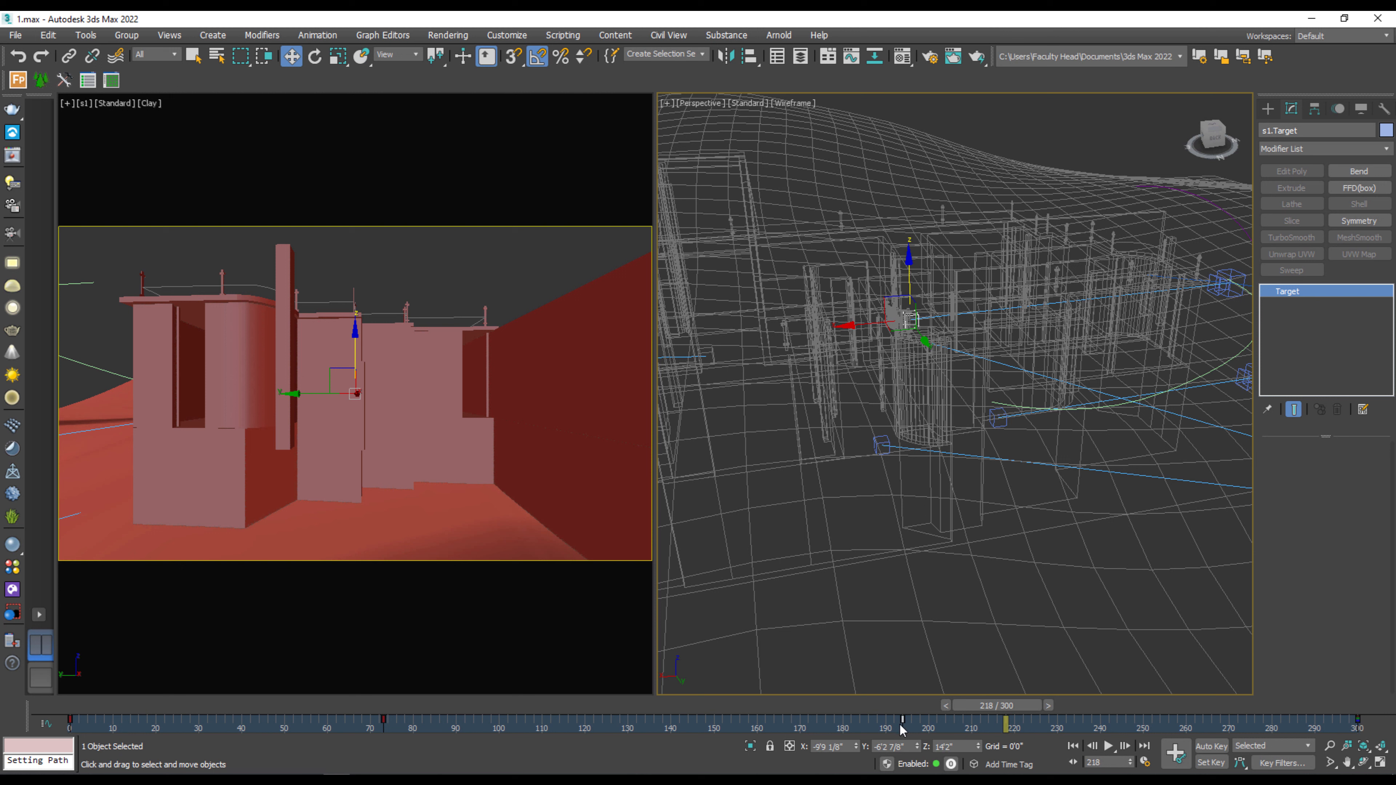
{"action": "left_click_drag", "start_coordinate": [379, 720], "coordinate": [456, 720]}
{"action": "left_click_drag", "start_coordinate": [1005, 710], "coordinate": [82, 717]}
{"action": "left_click_drag", "start_coordinate": [102, 764], "coordinate": [55, 766]}
{"action": "key", "text": "w"}
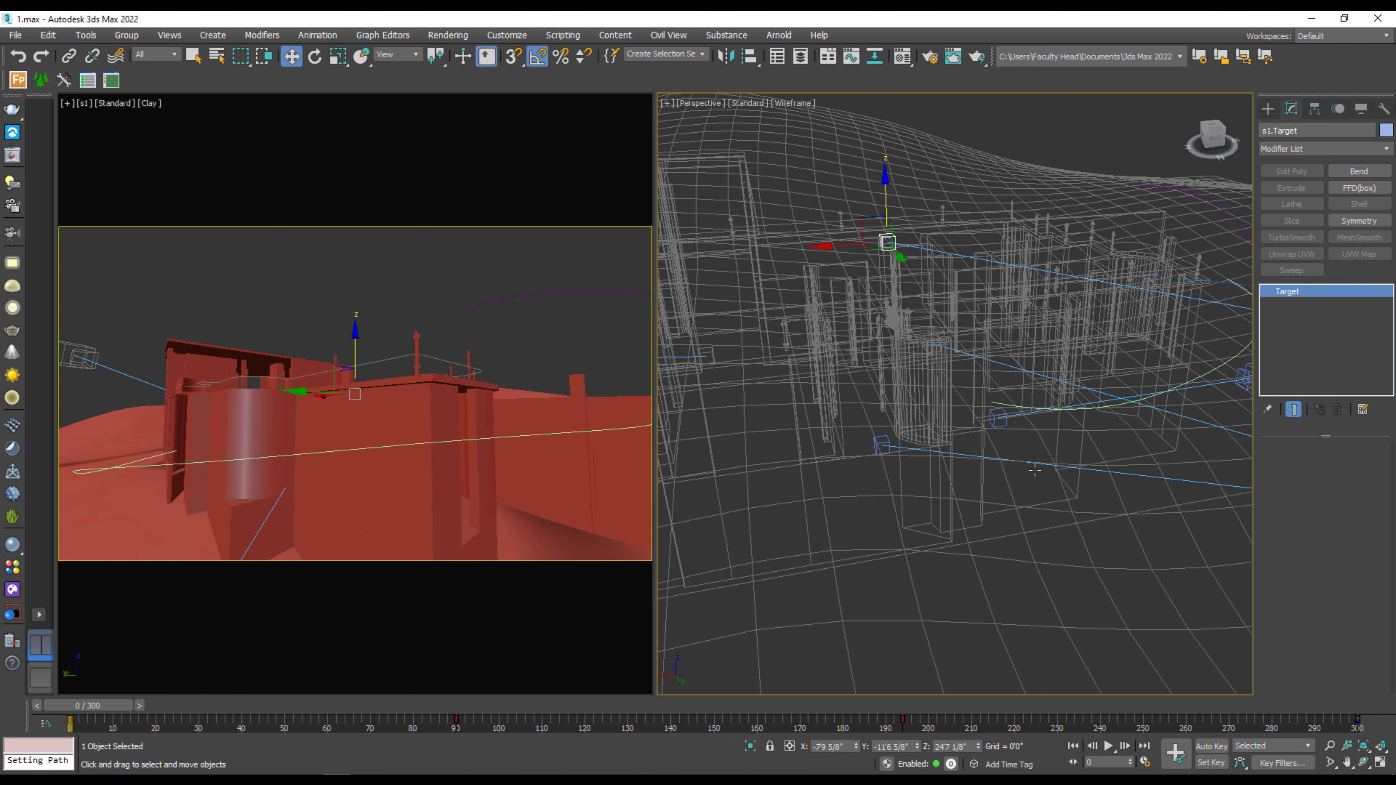
Step: Try moving the s1 target key from about frame 194 to frame 94, check the shot there, and undo the move
{"action": "middle_click_drag", "start_coordinate": [1021, 482], "coordinate": [899, 478]}
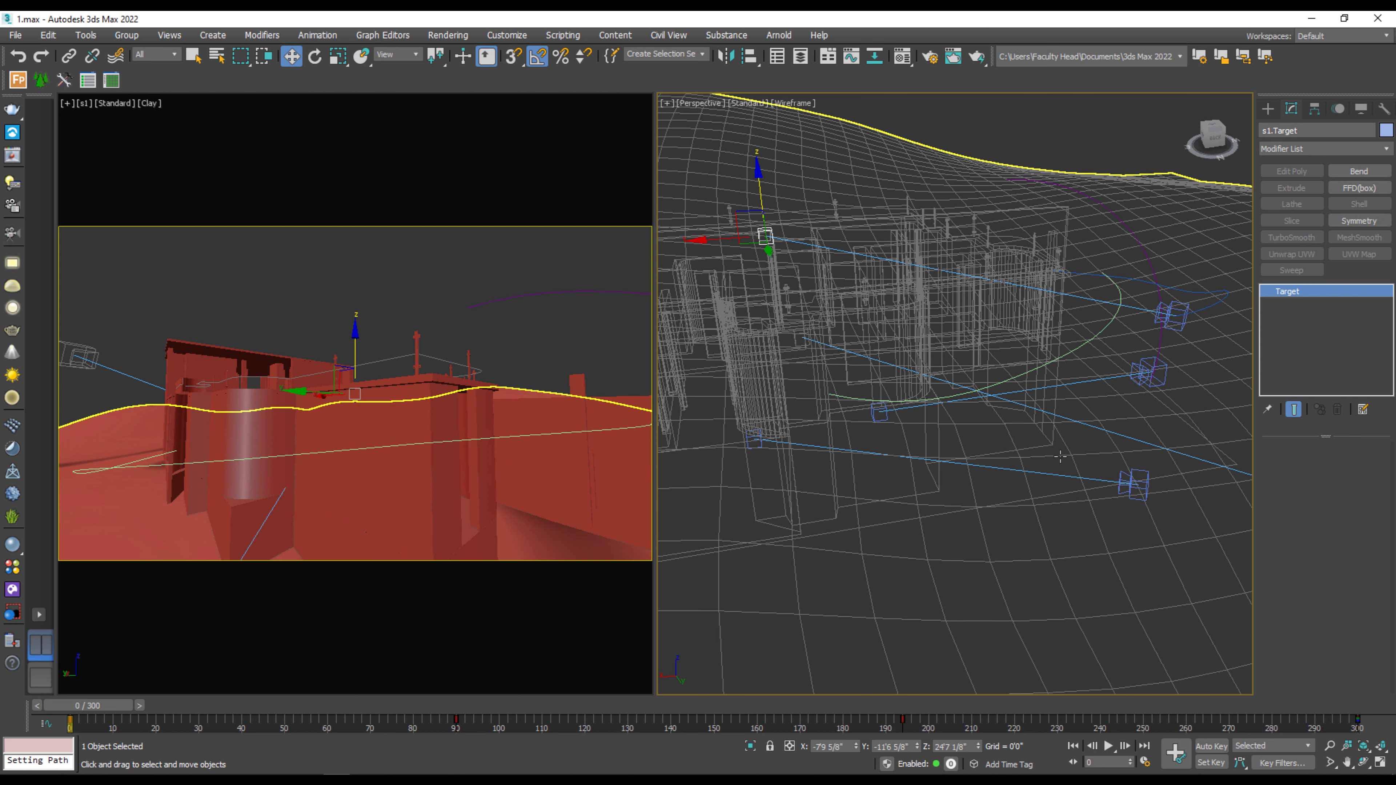
{"action": "middle_click_drag", "start_coordinate": [1058, 455], "coordinate": [1000, 443]}
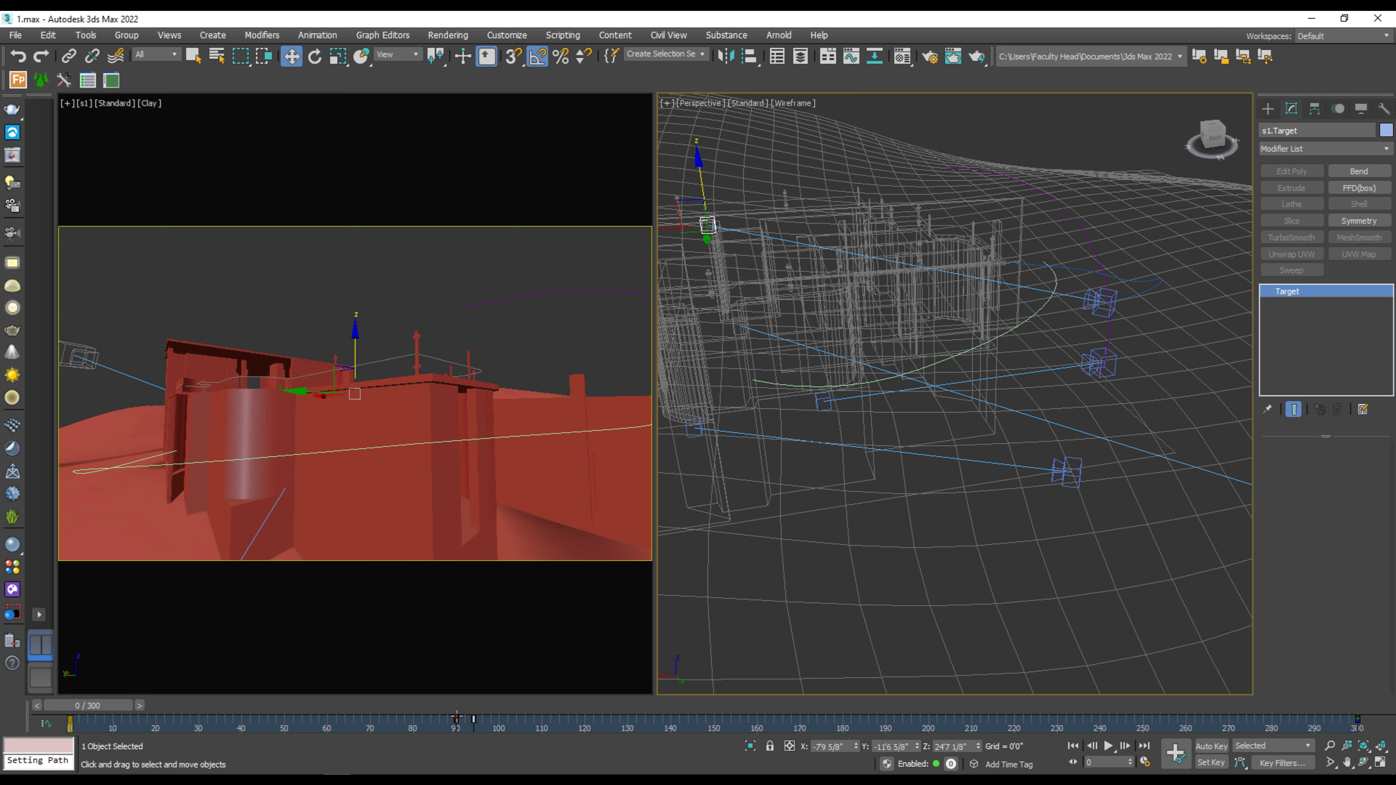
{"action": "mouse_move", "coordinate": [496, 706]}
{"action": "left_mouse_down"}
{"action": "mouse_move", "coordinate": [453, 715]}
{"action": "mouse_move", "coordinate": [483, 710]}
{"action": "left_mouse_up"}
{"action": "key", "text": "w"}
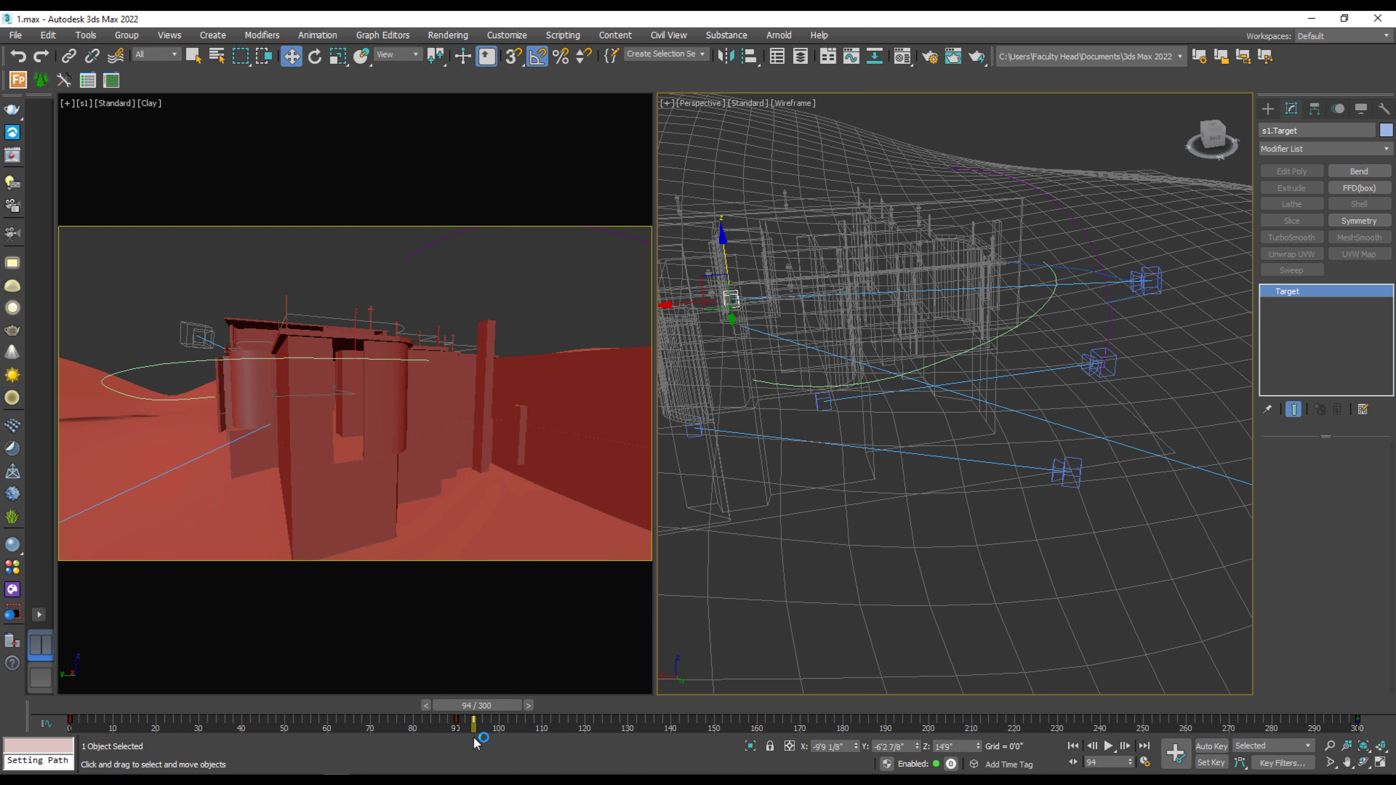
{"action": "key", "text": "ctrl+z"}
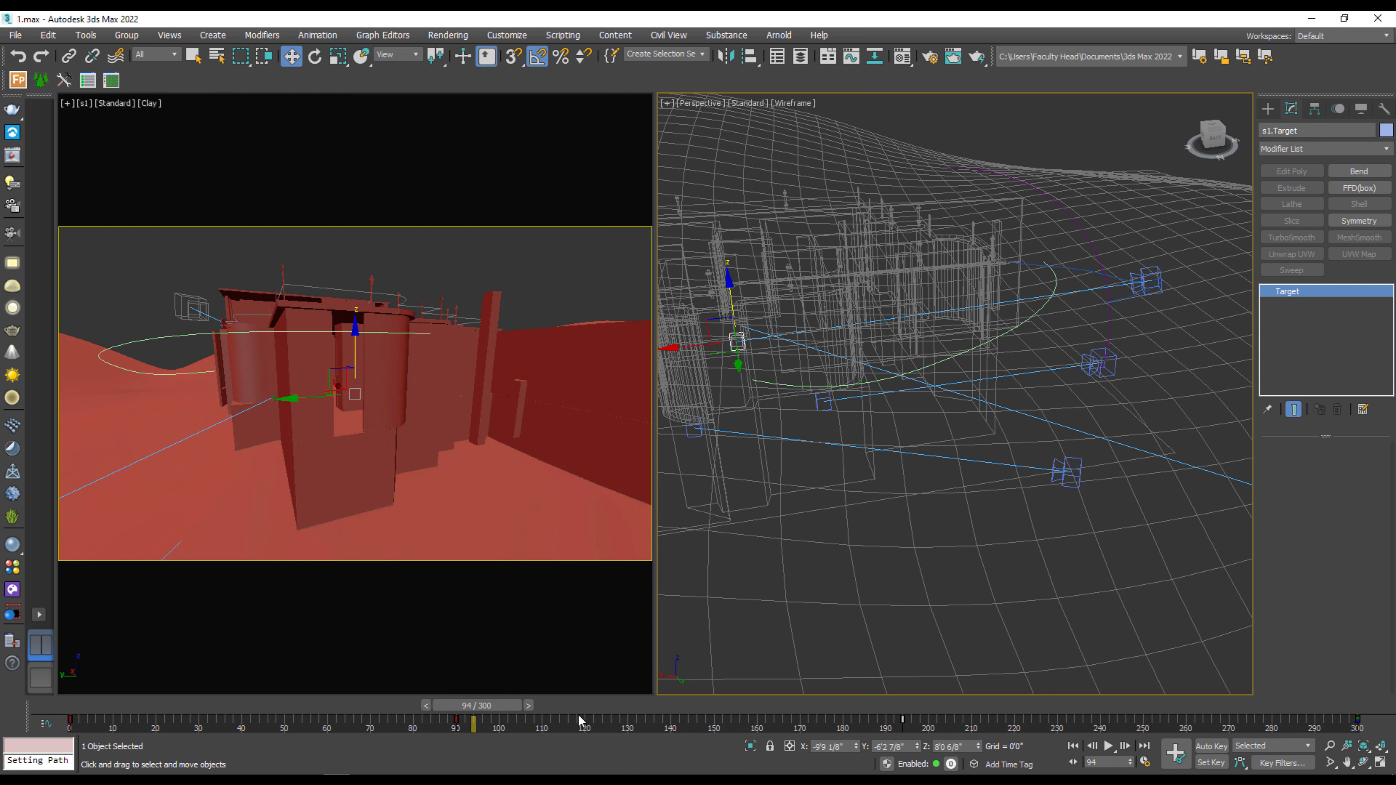
Step: Scrub to frame 85 to check the s1 shot and clear the selection
{"action": "left_click_drag", "start_coordinate": [503, 706], "coordinate": [461, 705]}
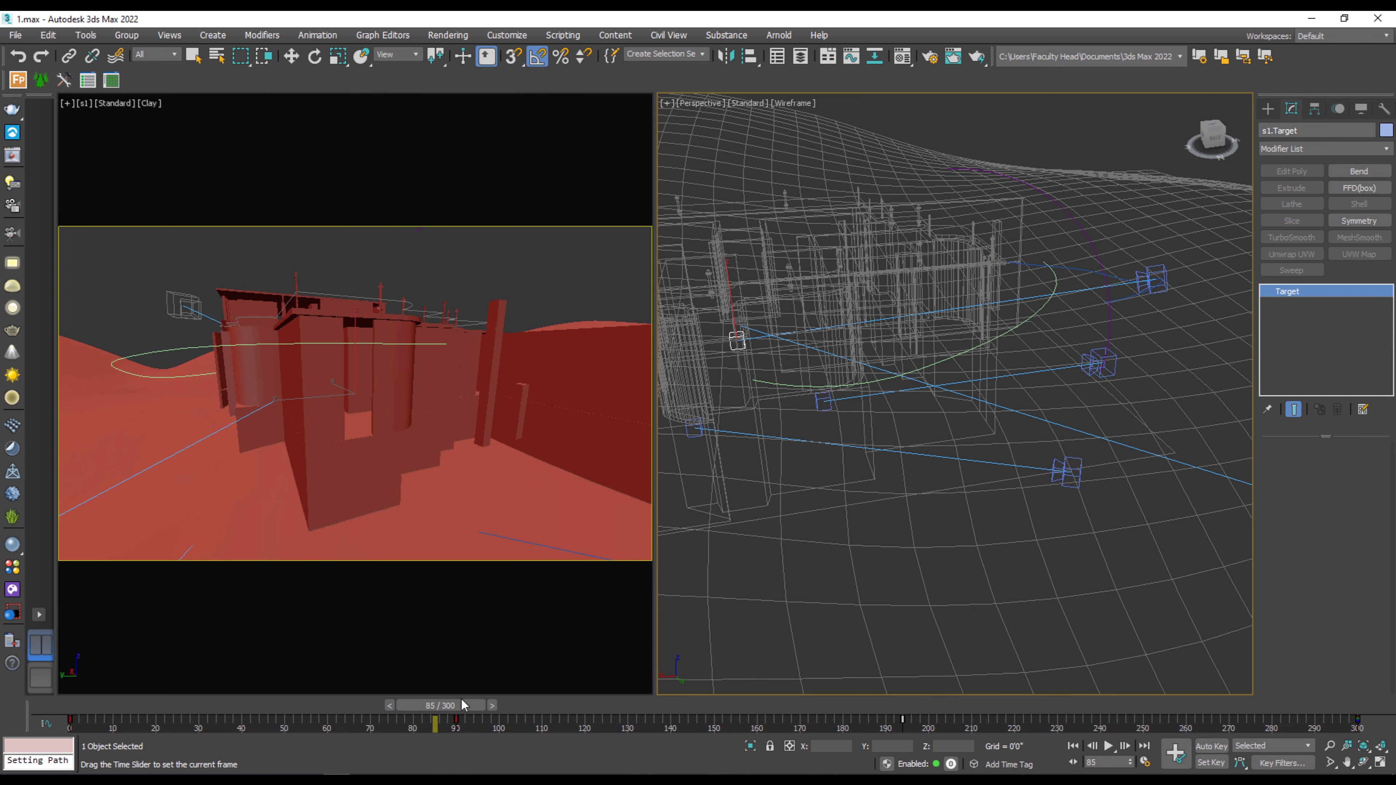
{"action": "key", "text": "q"}
{"action": "left_click", "coordinate": [553, 281]}
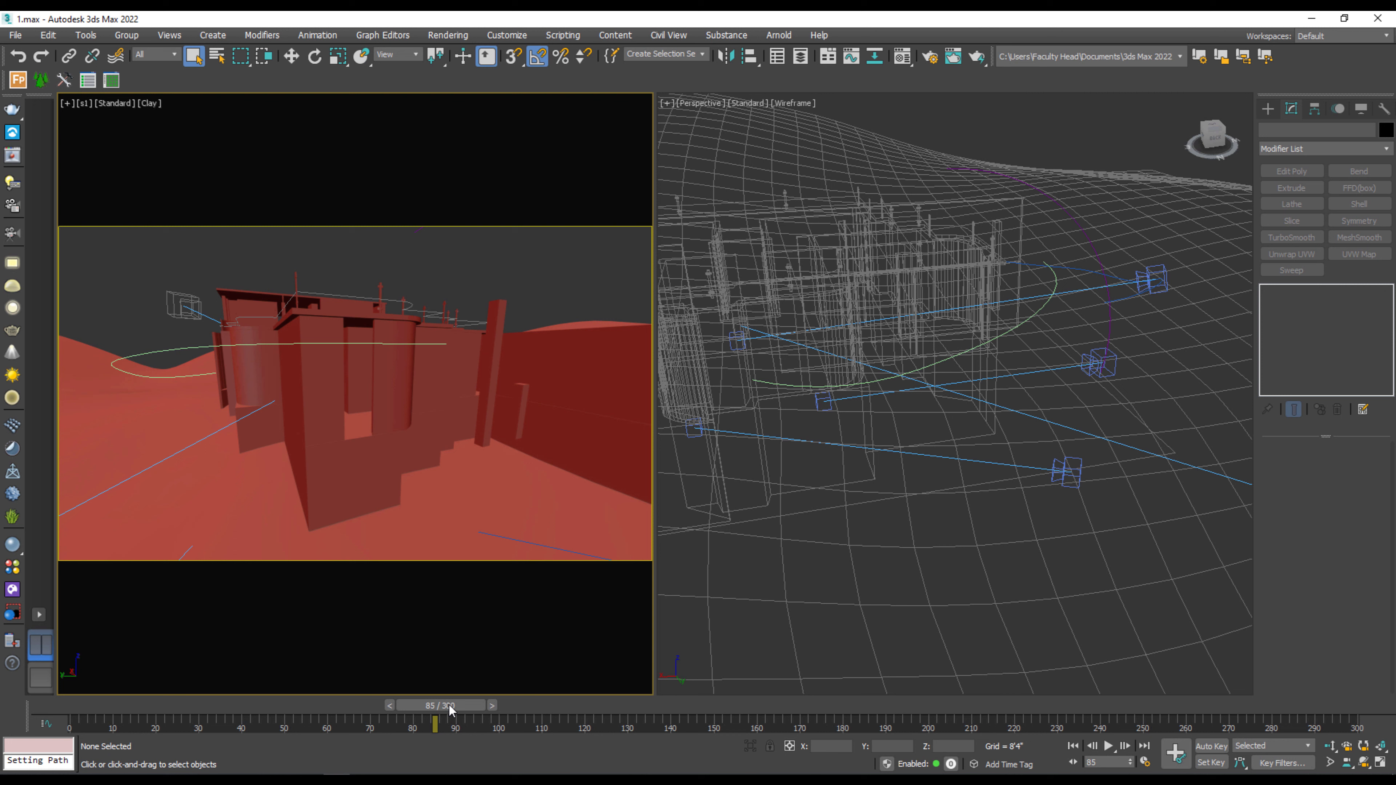
{"action": "left_click", "coordinate": [739, 692]}
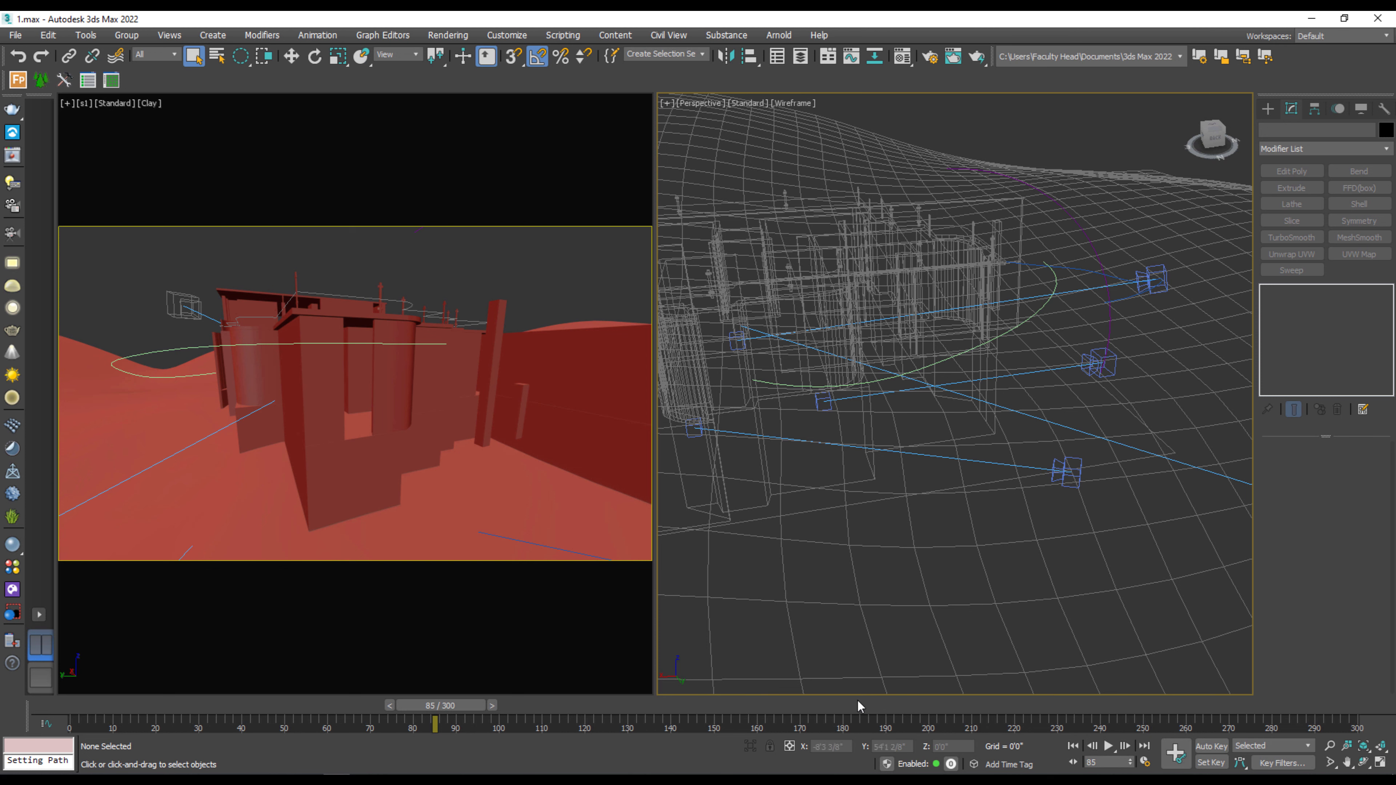
Step: Freeze the terrain mesh Plane002 around the cameras
{"action": "middle_click_drag", "start_coordinate": [1077, 419], "coordinate": [933, 396]}
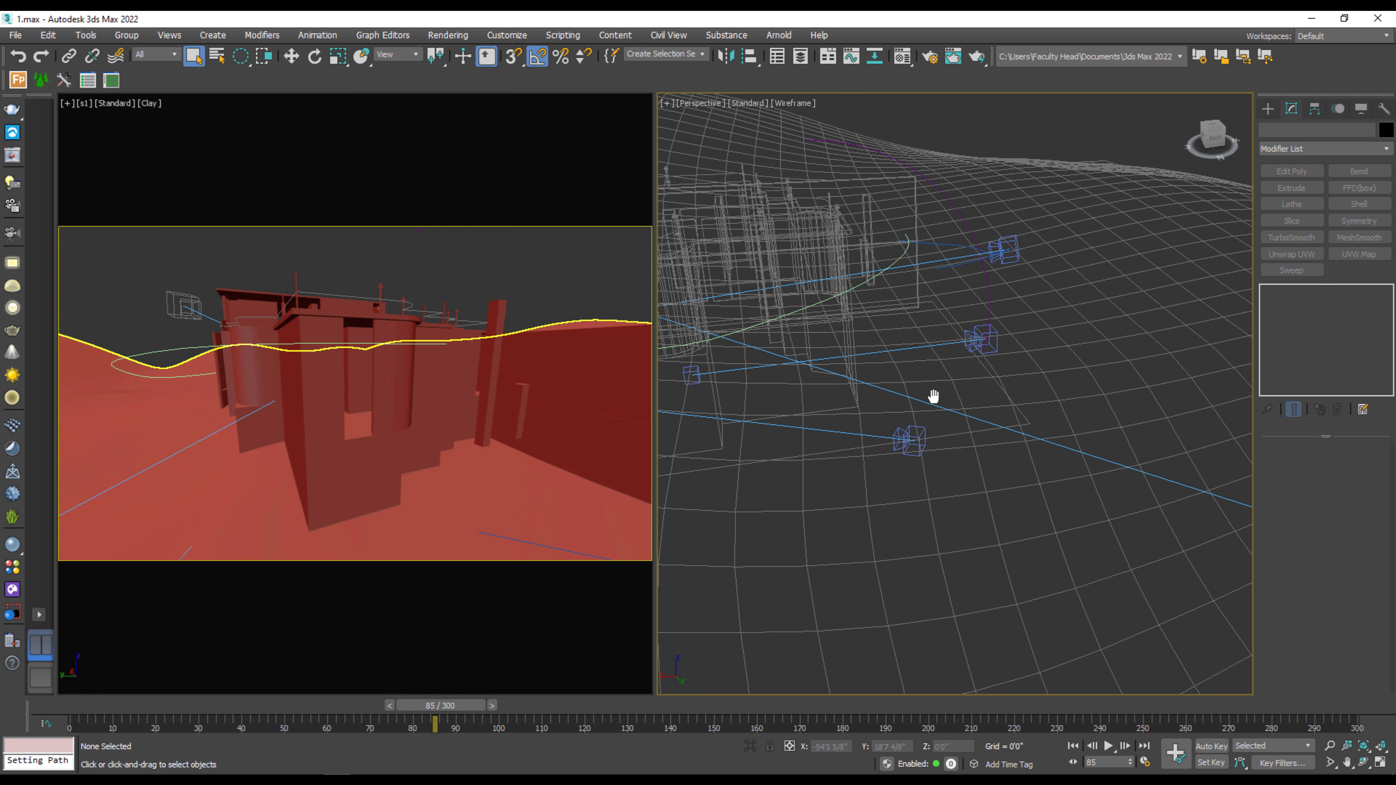
{"action": "mouse_move", "coordinate": [933, 395]}
{"action": "middle_mouse_down", "text": "alt"}
{"action": "mouse_move", "coordinate": [929, 449]}
{"action": "mouse_move", "coordinate": [1004, 509]}
{"action": "mouse_move", "coordinate": [857, 489]}
{"action": "mouse_move", "coordinate": [881, 498]}
{"action": "mouse_move", "coordinate": [941, 378]}
{"action": "middle_mouse_up", "text": "alt"}
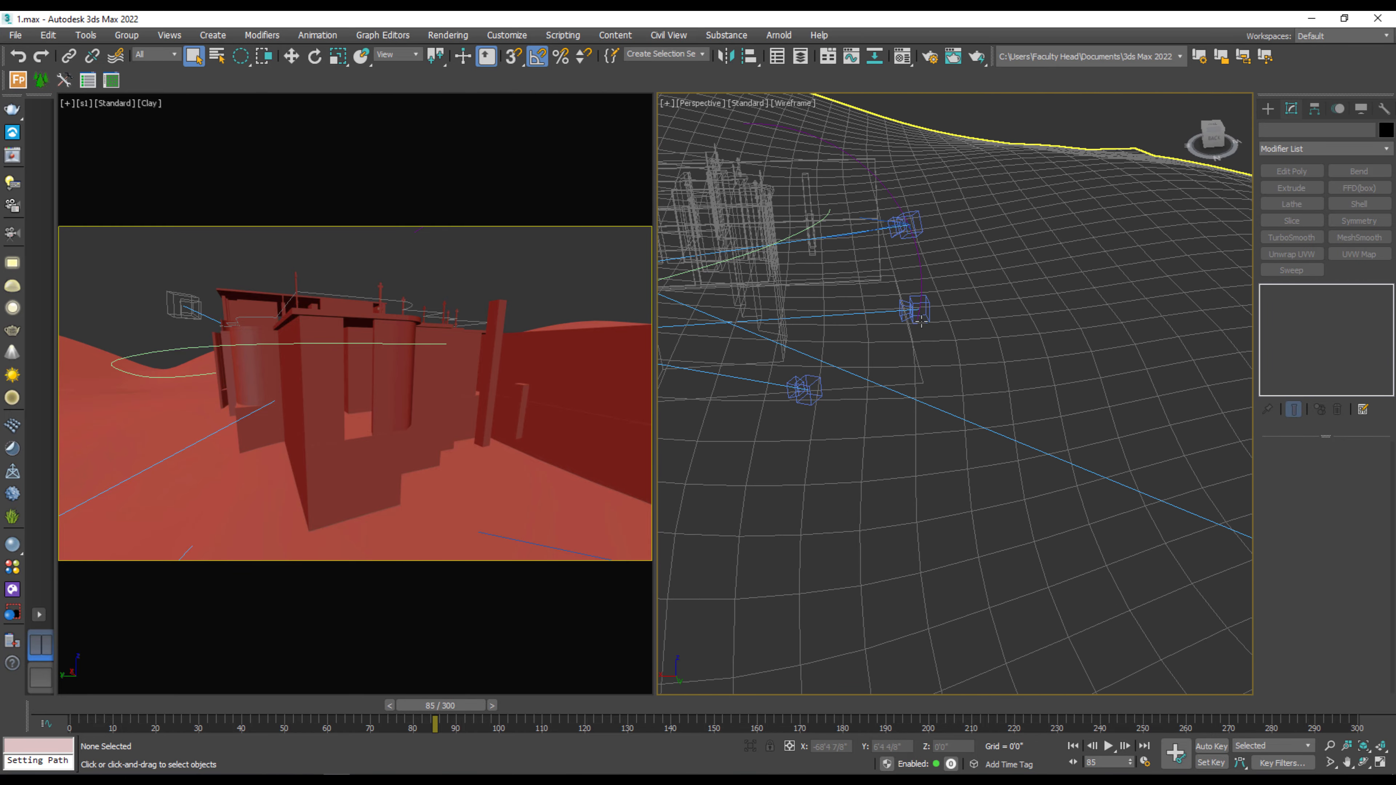
{"action": "left_click", "coordinate": [905, 311]}
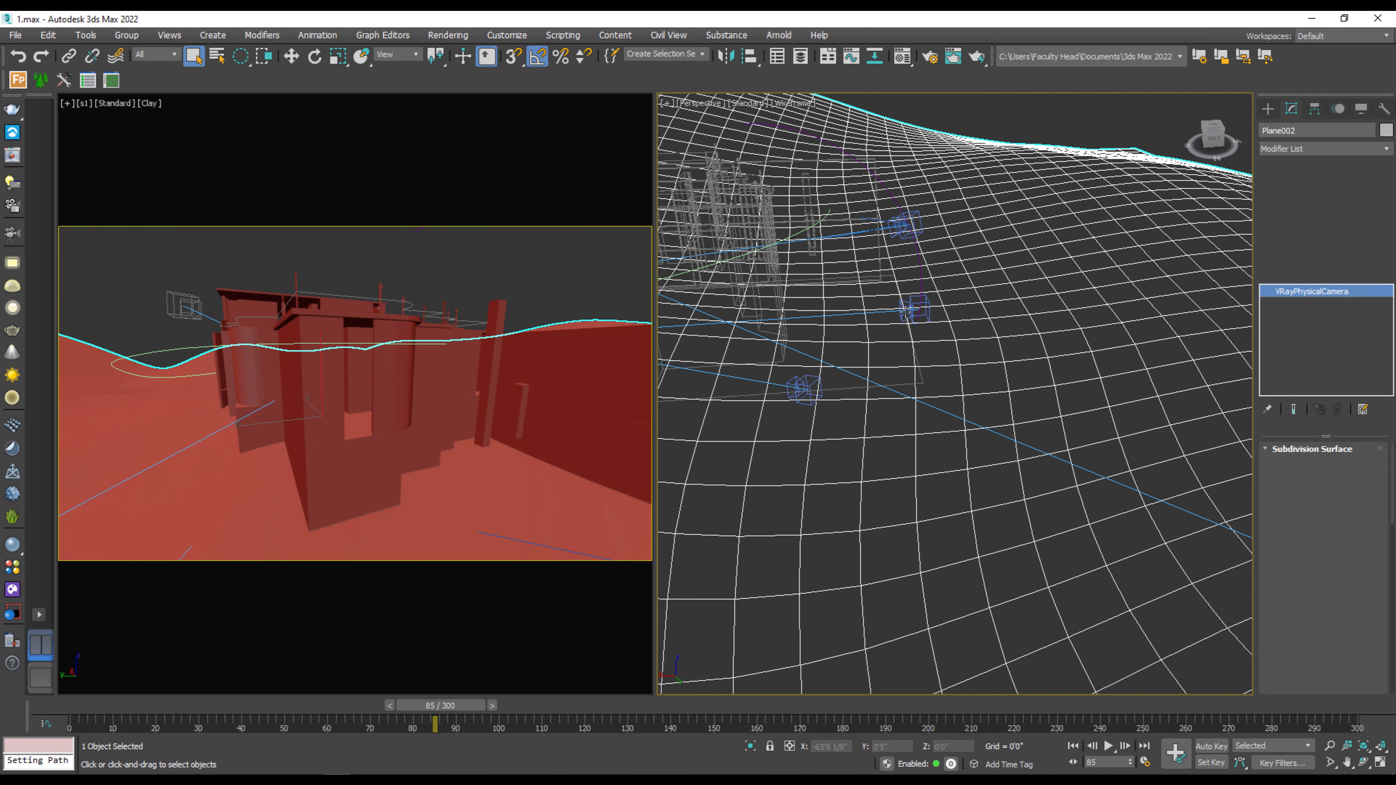
{"action": "left_click", "coordinate": [905, 312]}
{"action": "middle_click_drag", "start_coordinate": [948, 374], "coordinate": [976, 489]}
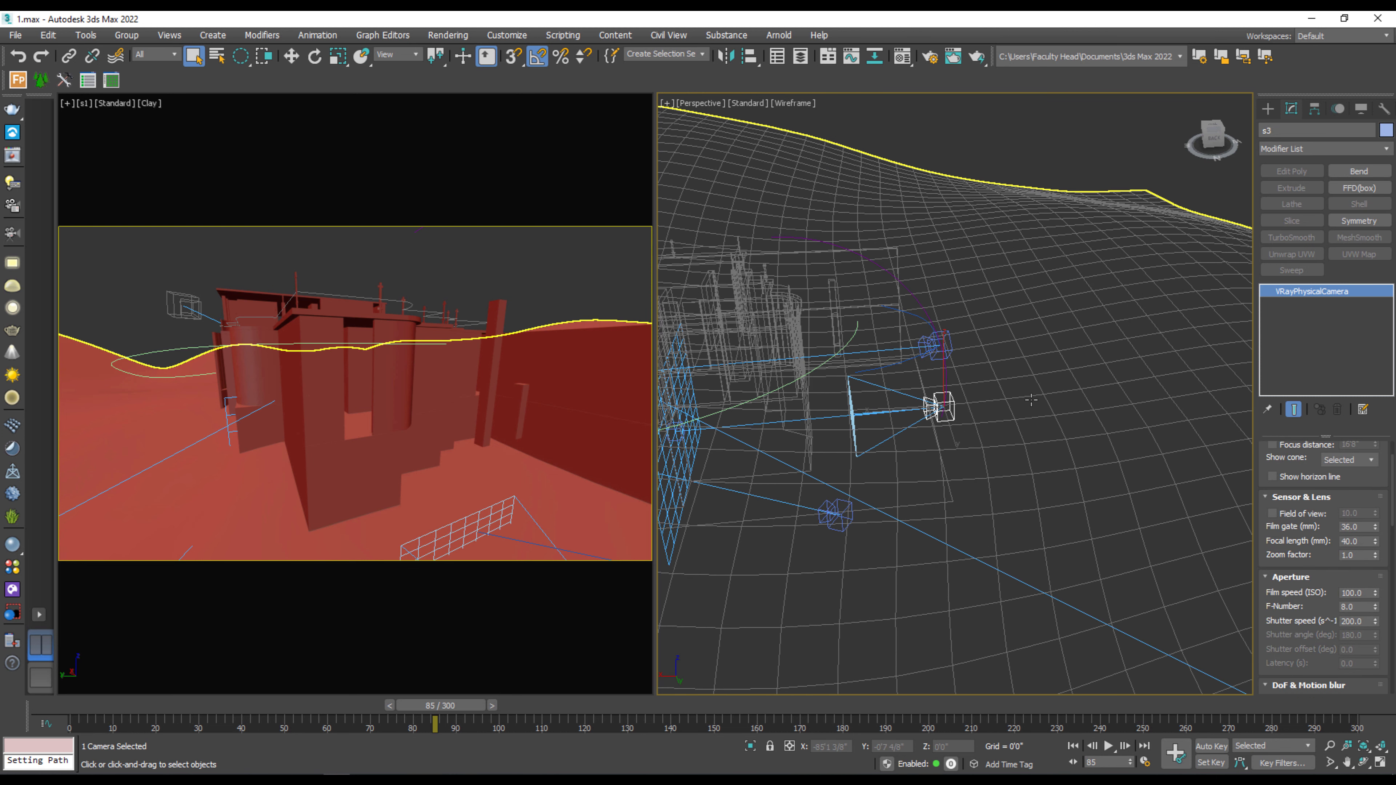
{"action": "left_click", "coordinate": [1031, 399]}
{"action": "right_click", "coordinate": [1032, 393]}
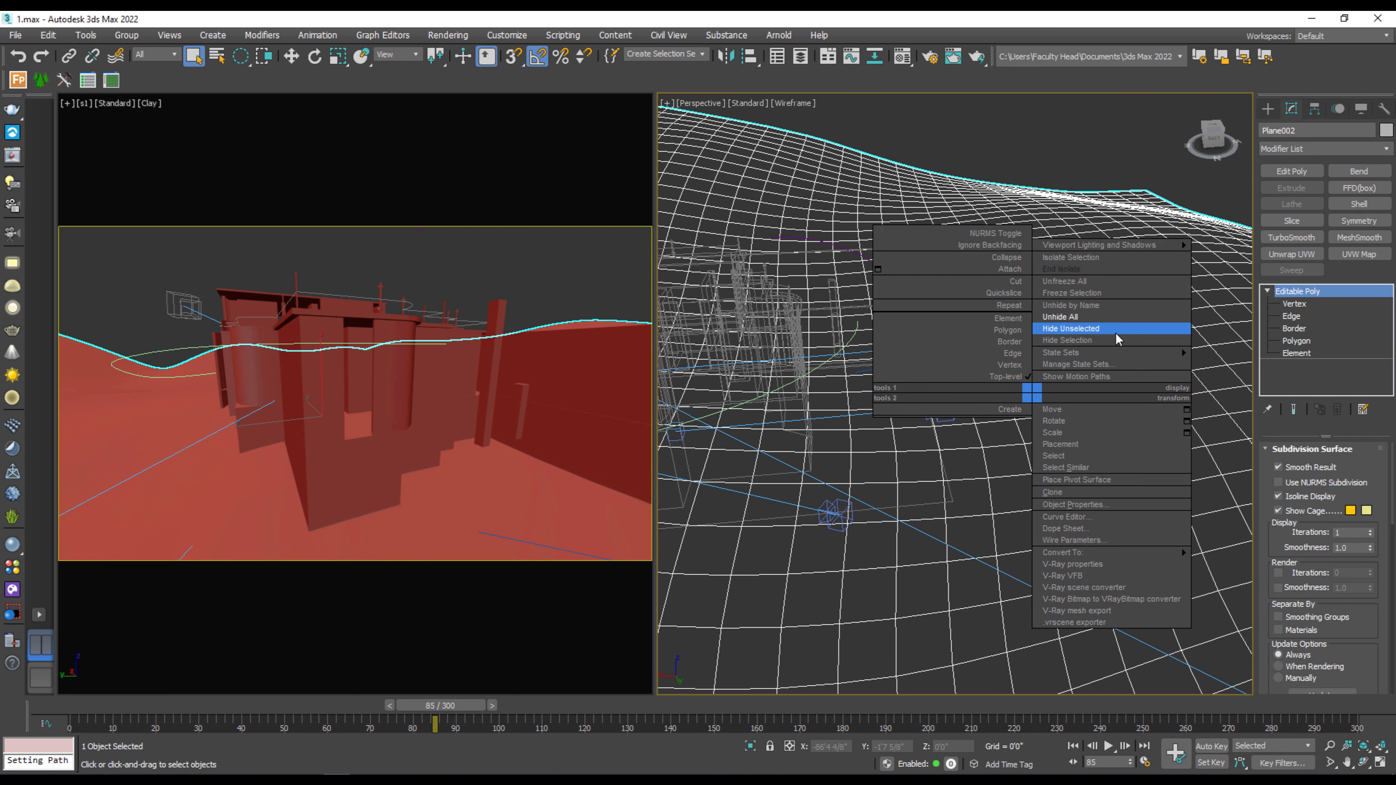
{"action": "left_click", "coordinate": [1116, 293]}
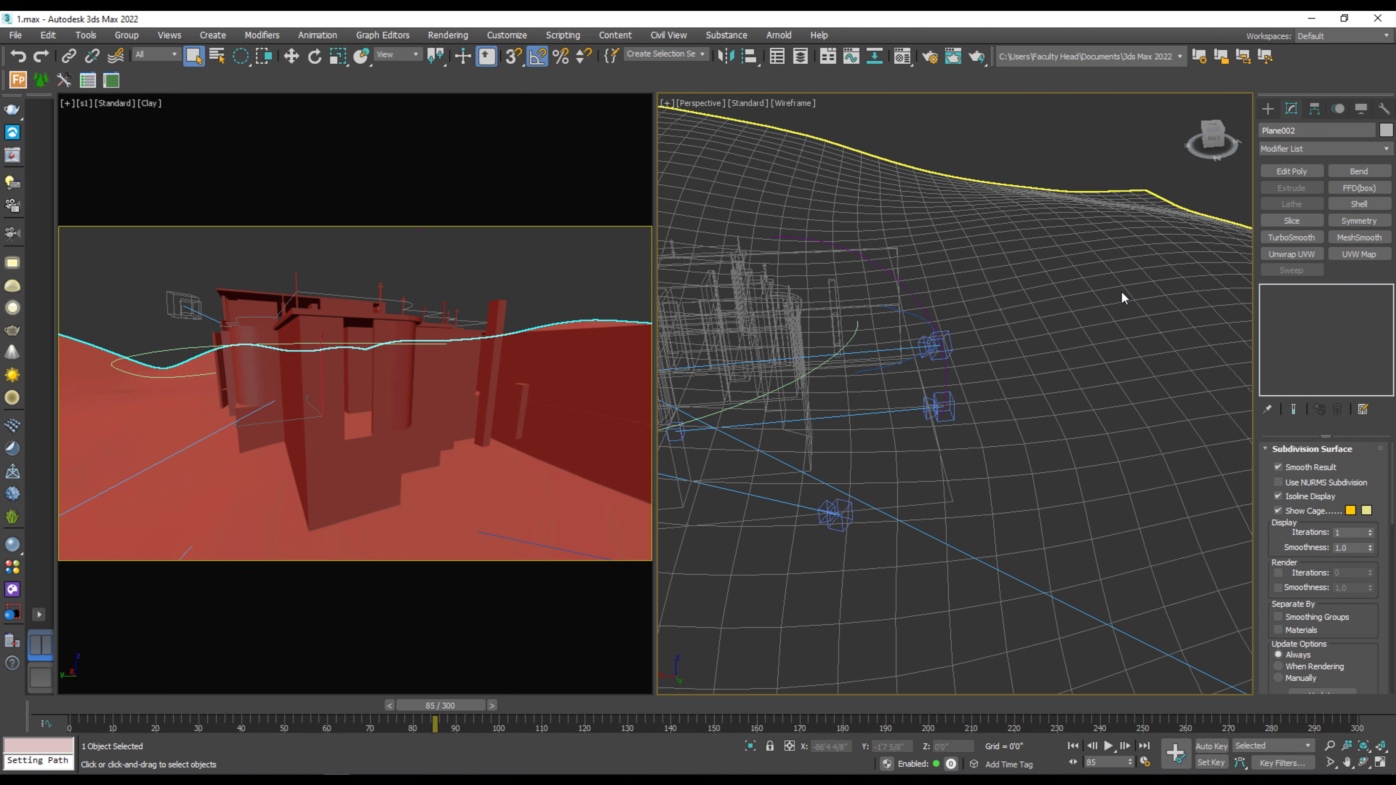
Step: Select camera s3, return to frame 0, and attach the camera to Arc004 with a Path Constraint
{"action": "left_click", "coordinate": [942, 407]}
{"action": "middle_click_drag", "start_coordinate": [941, 408], "coordinate": [987, 498]}
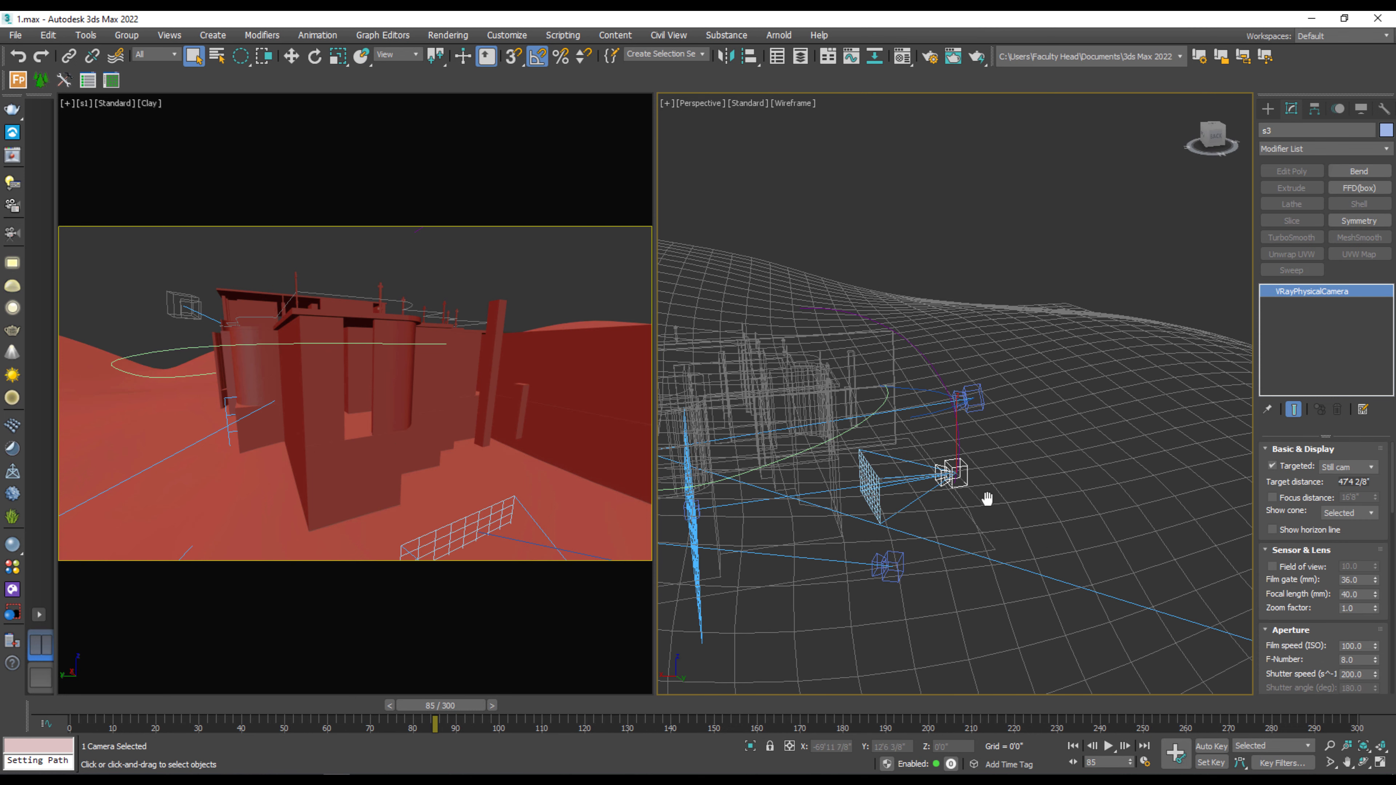
{"action": "left_click_drag", "start_coordinate": [1311, 706], "coordinate": [77, 707]}
{"action": "key", "text": "w"}
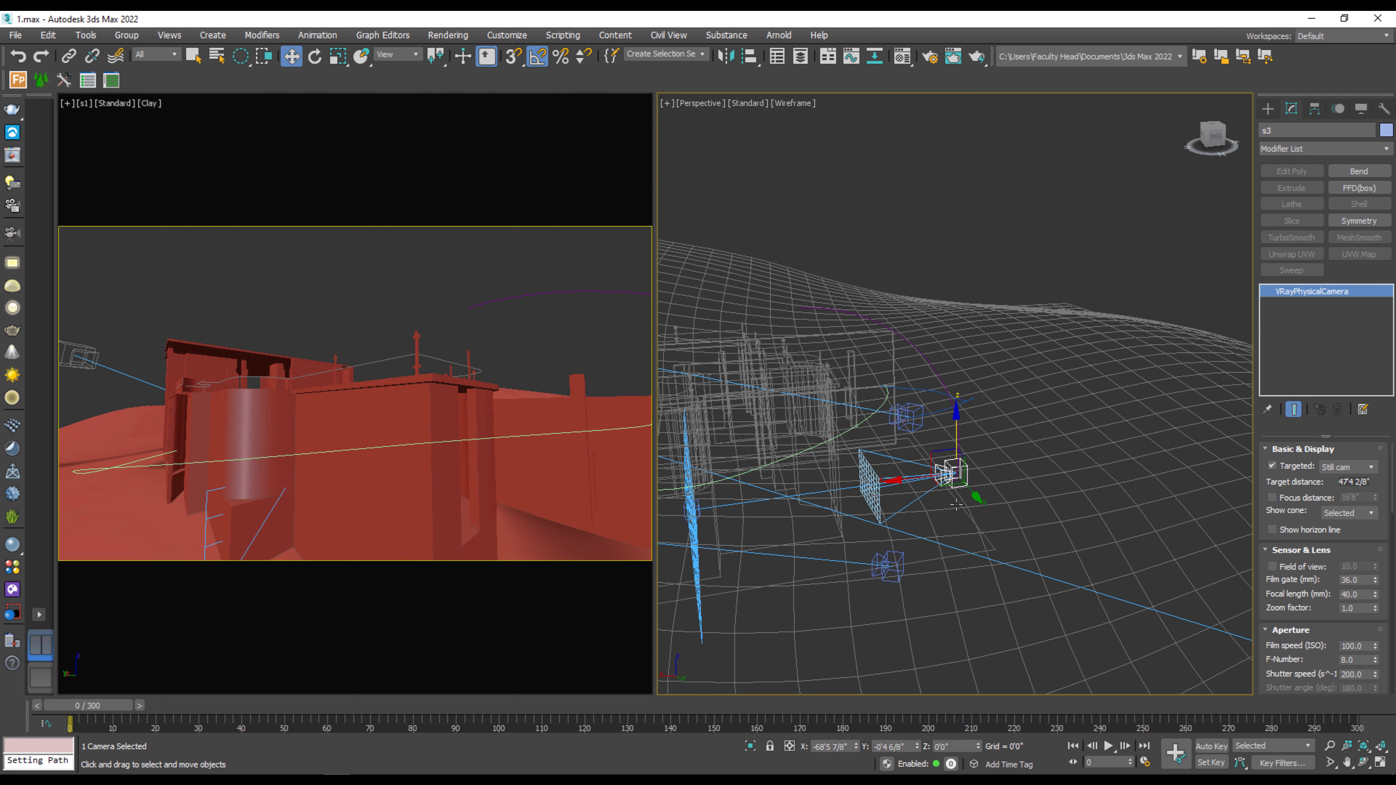
{"action": "left_click", "coordinate": [317, 35]}
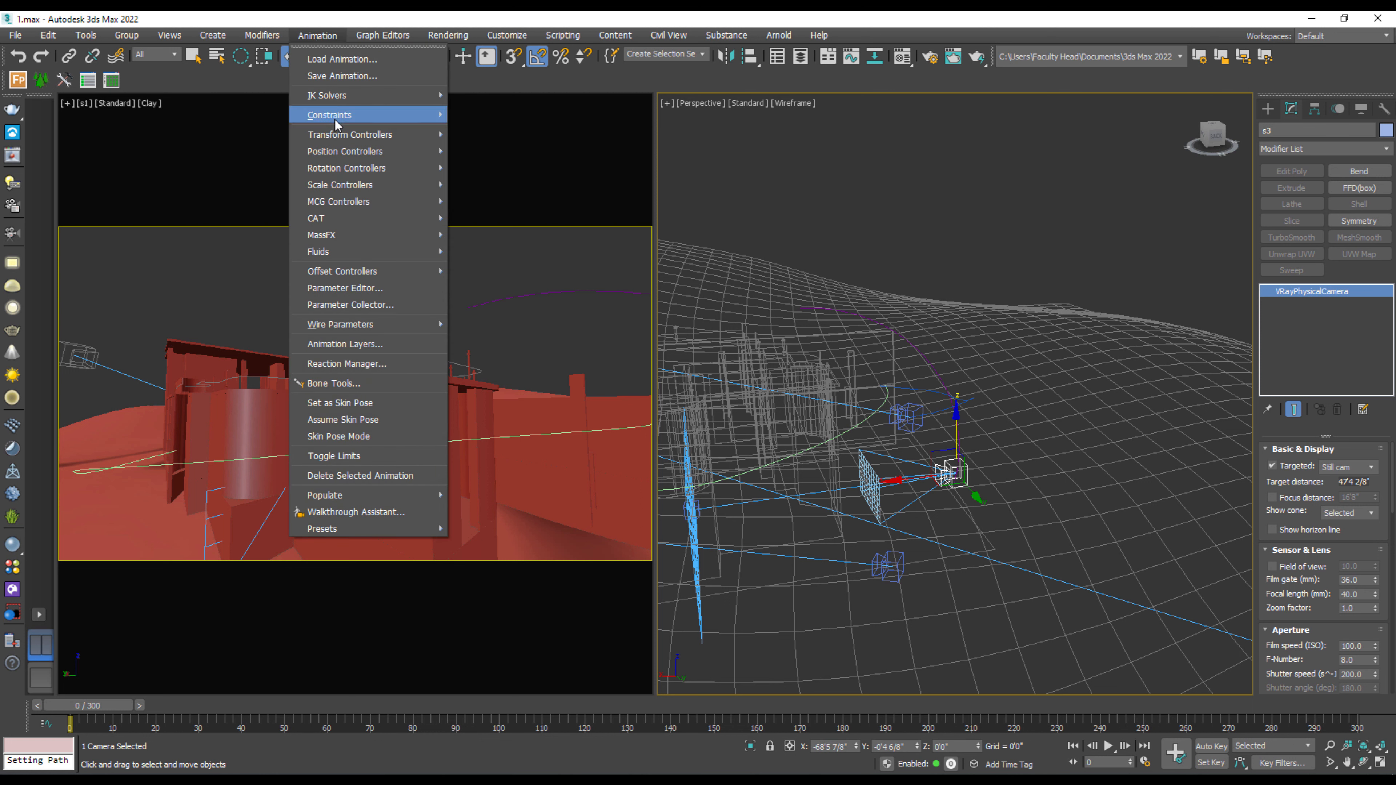
{"action": "mouse_move", "coordinate": [335, 120]}
{"action": "left_click", "coordinate": [525, 156]}
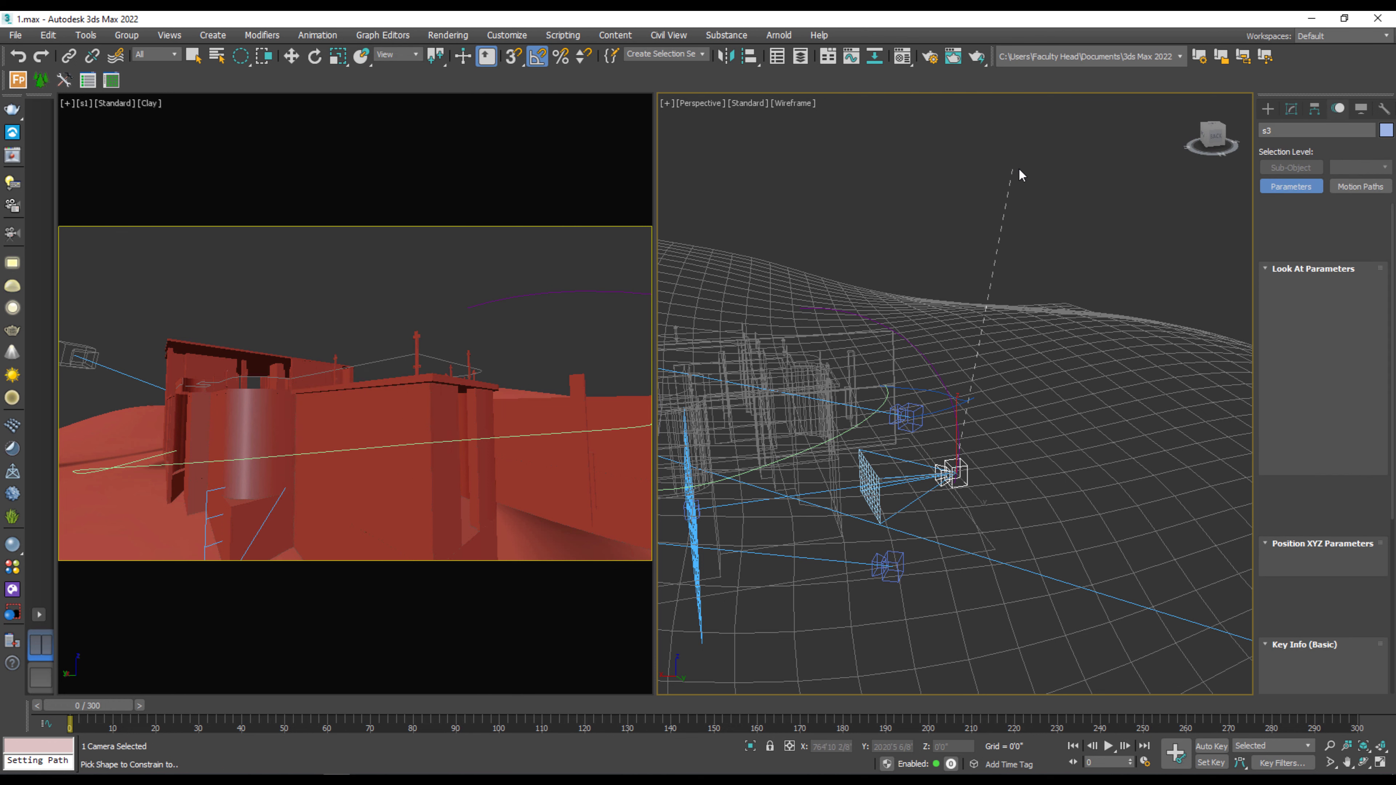
{"action": "left_click", "coordinate": [917, 358]}
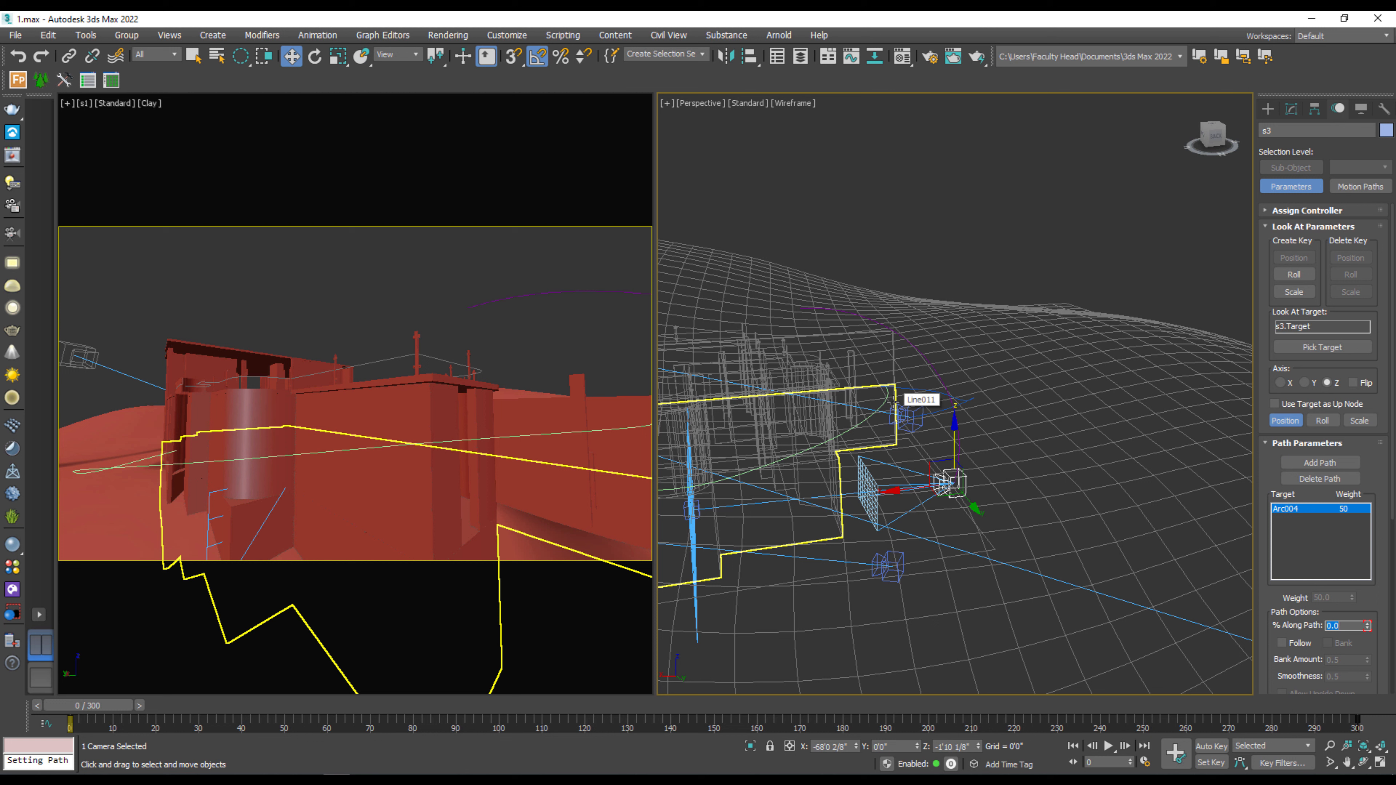
Step: Switch the camera view from s1 to s3
{"action": "middle_click_drag", "start_coordinate": [950, 487], "coordinate": [1005, 548]}
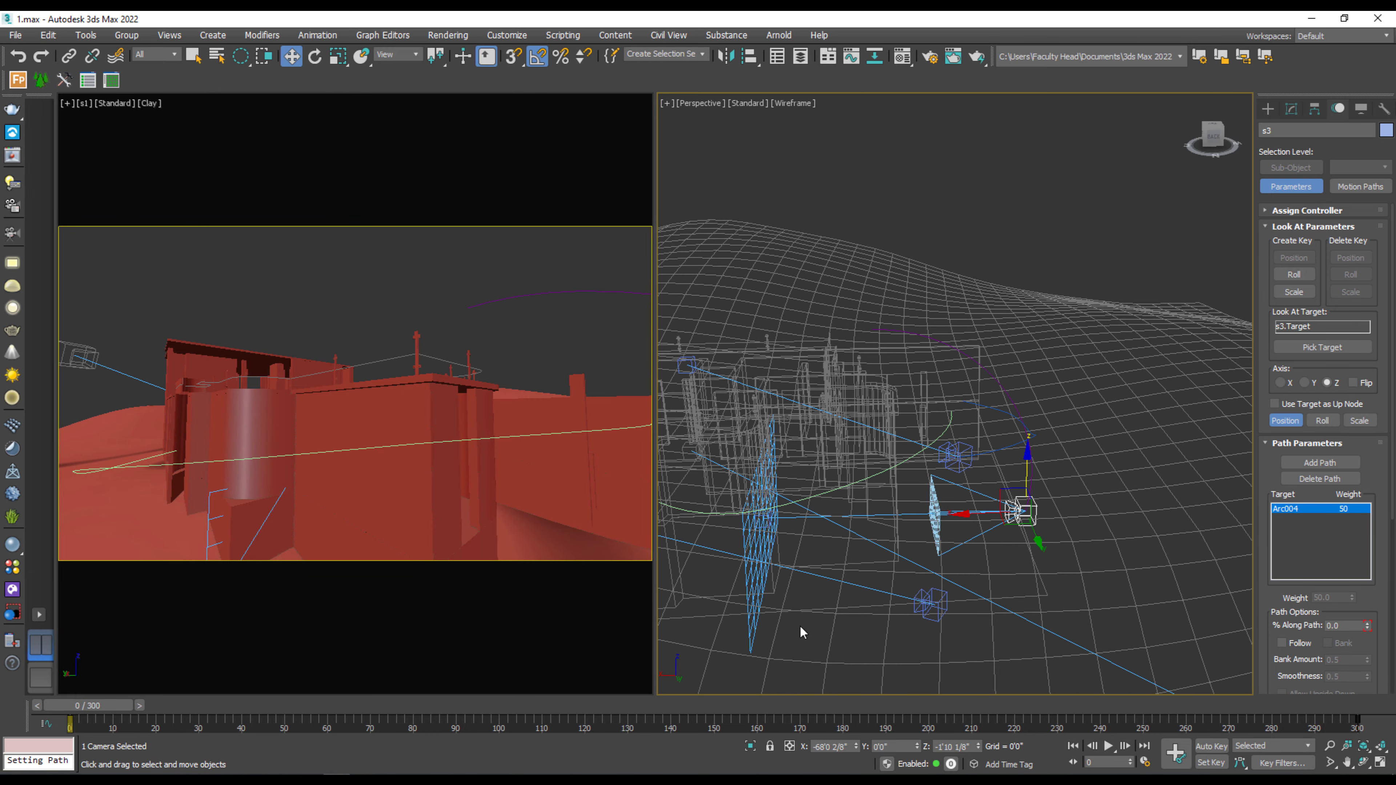
{"action": "left_click", "coordinate": [468, 337]}
{"action": "key", "text": "c"}
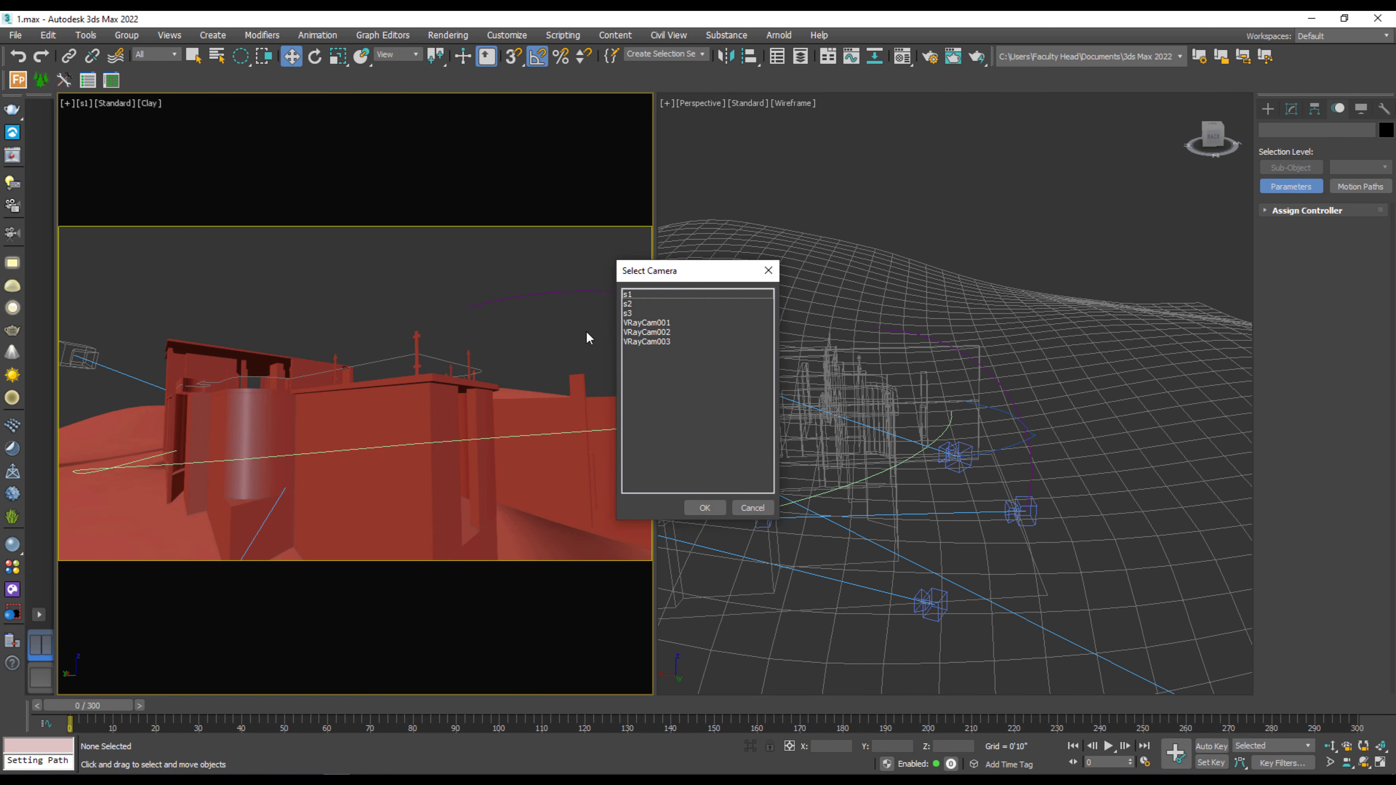
{"action": "double_click", "coordinate": [628, 313]}
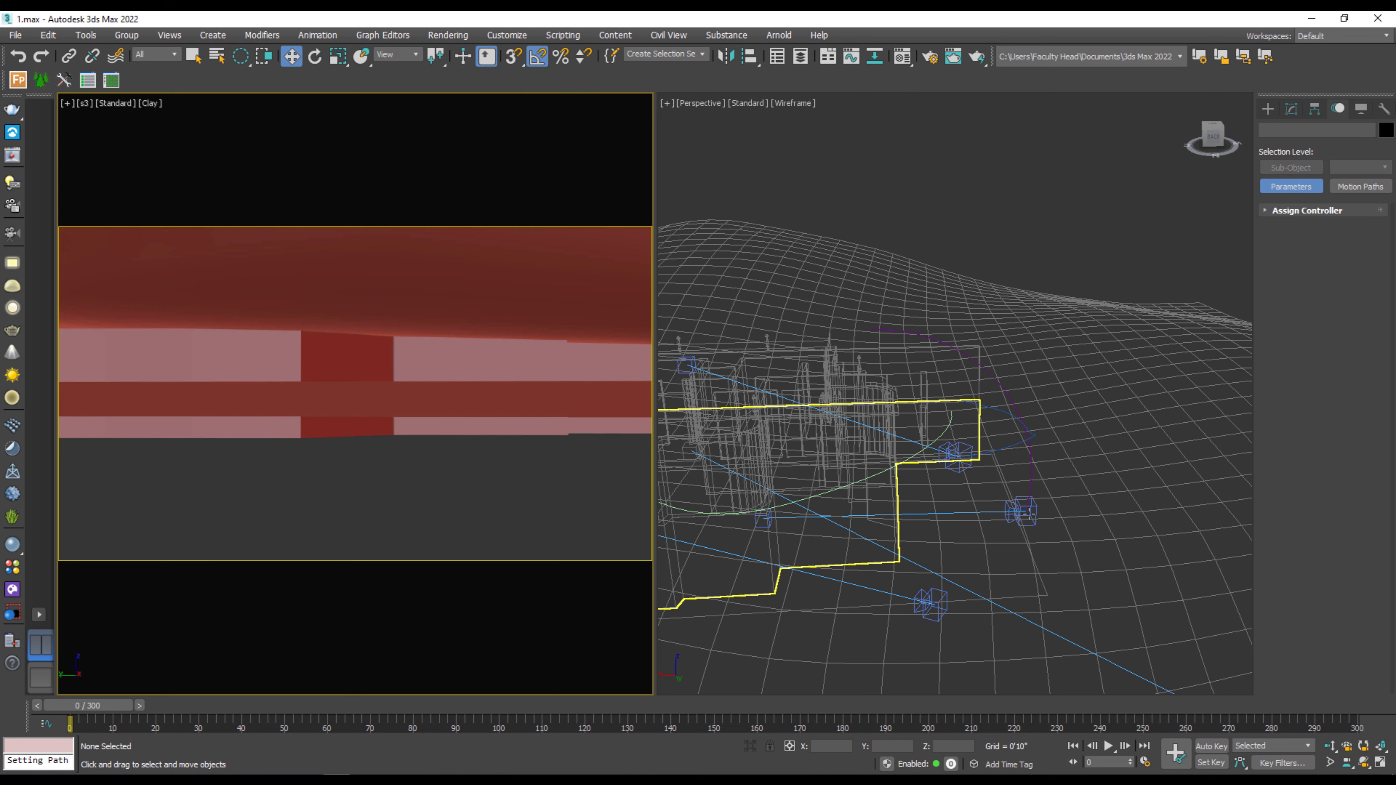
Step: Scale up camera s3's path Arc004 and rotate it to a Y angle of -10 degrees
{"action": "left_click", "coordinate": [1029, 479]}
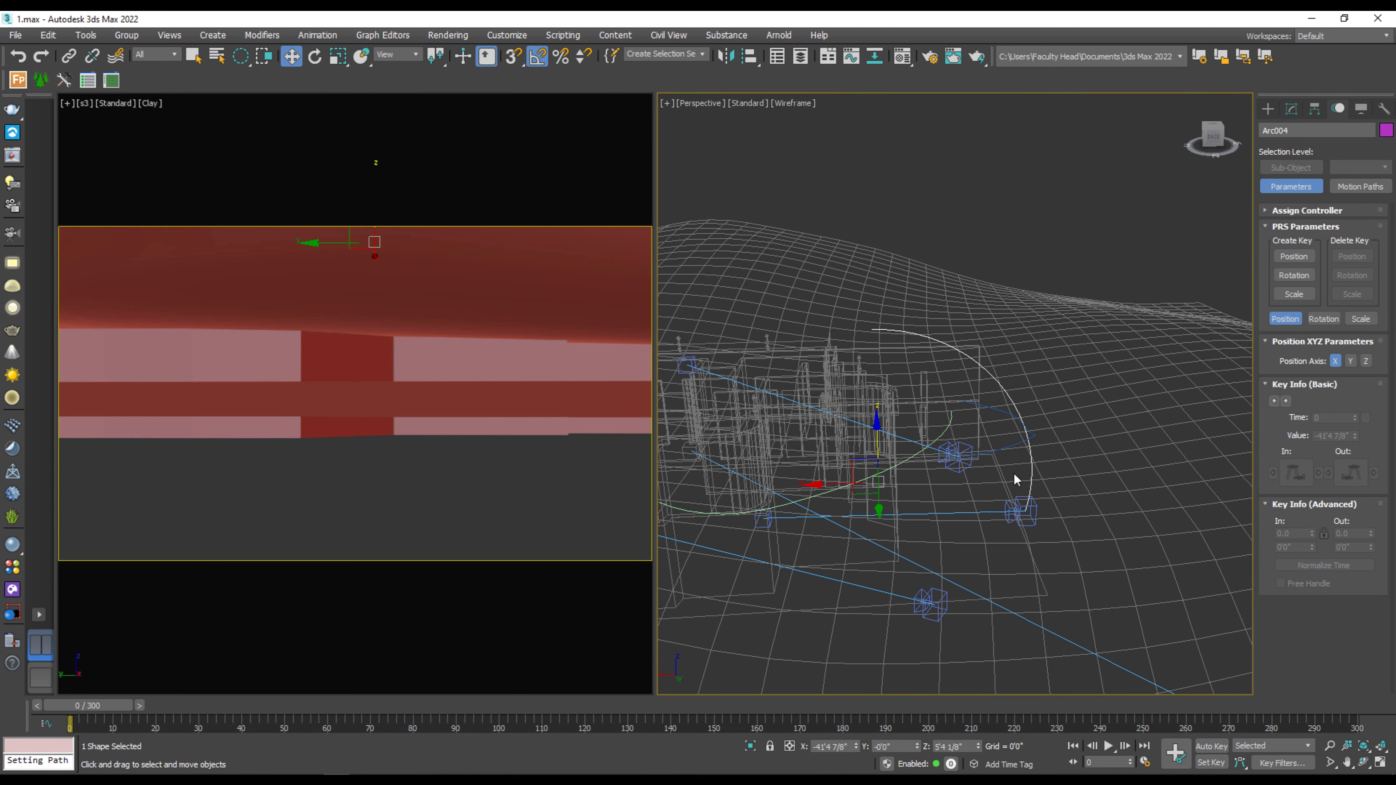
{"action": "key", "text": "r"}
{"action": "left_click_drag", "start_coordinate": [870, 481], "coordinate": [853, 432]}
{"action": "key", "text": "e"}
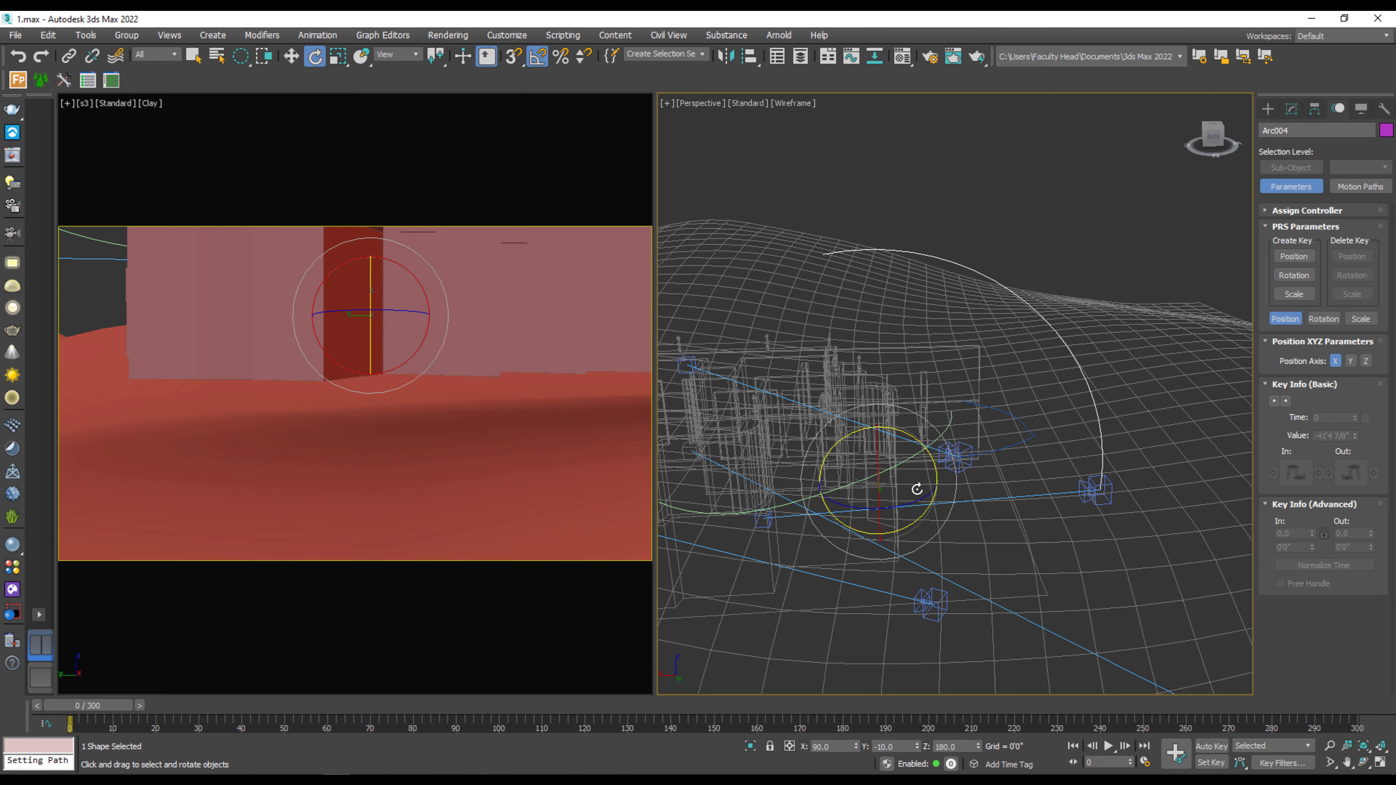
Step: Scrub to frame 192 and raise camera s3's target to Z 15'2 2/8"
{"action": "key", "text": "q"}
{"action": "left_click_drag", "start_coordinate": [106, 707], "coordinate": [893, 727]}
{"action": "key", "text": "w"}
{"action": "left_click", "coordinate": [760, 525]}
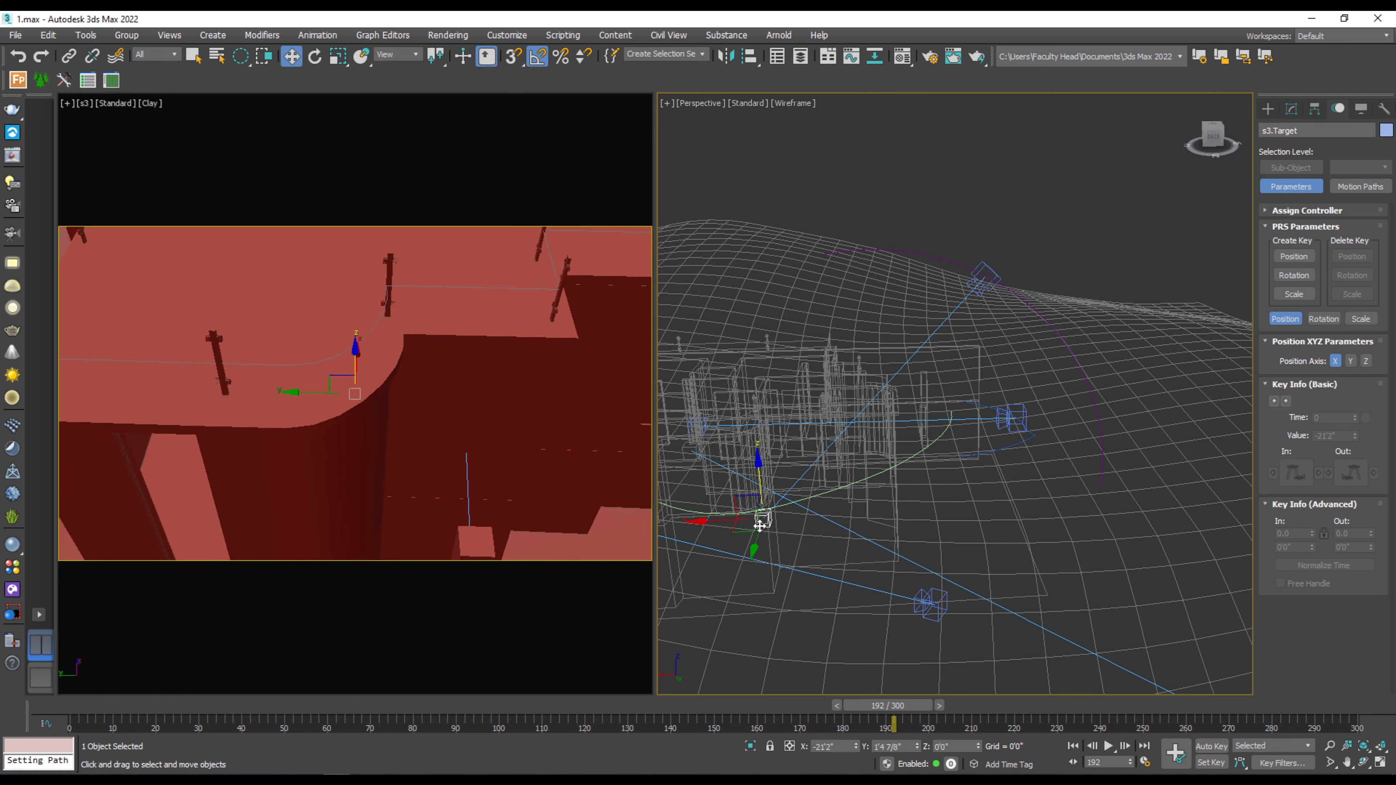
{"action": "left_click_drag", "start_coordinate": [760, 526], "coordinate": [807, 410]}
Step: Return to frame 0 and move camera s3's target about 8'6" up and about 4' sideways along Y
{"action": "left_click_drag", "start_coordinate": [894, 709], "coordinate": [49, 707]}
{"action": "key", "text": "w"}
{"action": "middle_click_drag", "start_coordinate": [857, 530], "coordinate": [794, 536], "text": "alt"}
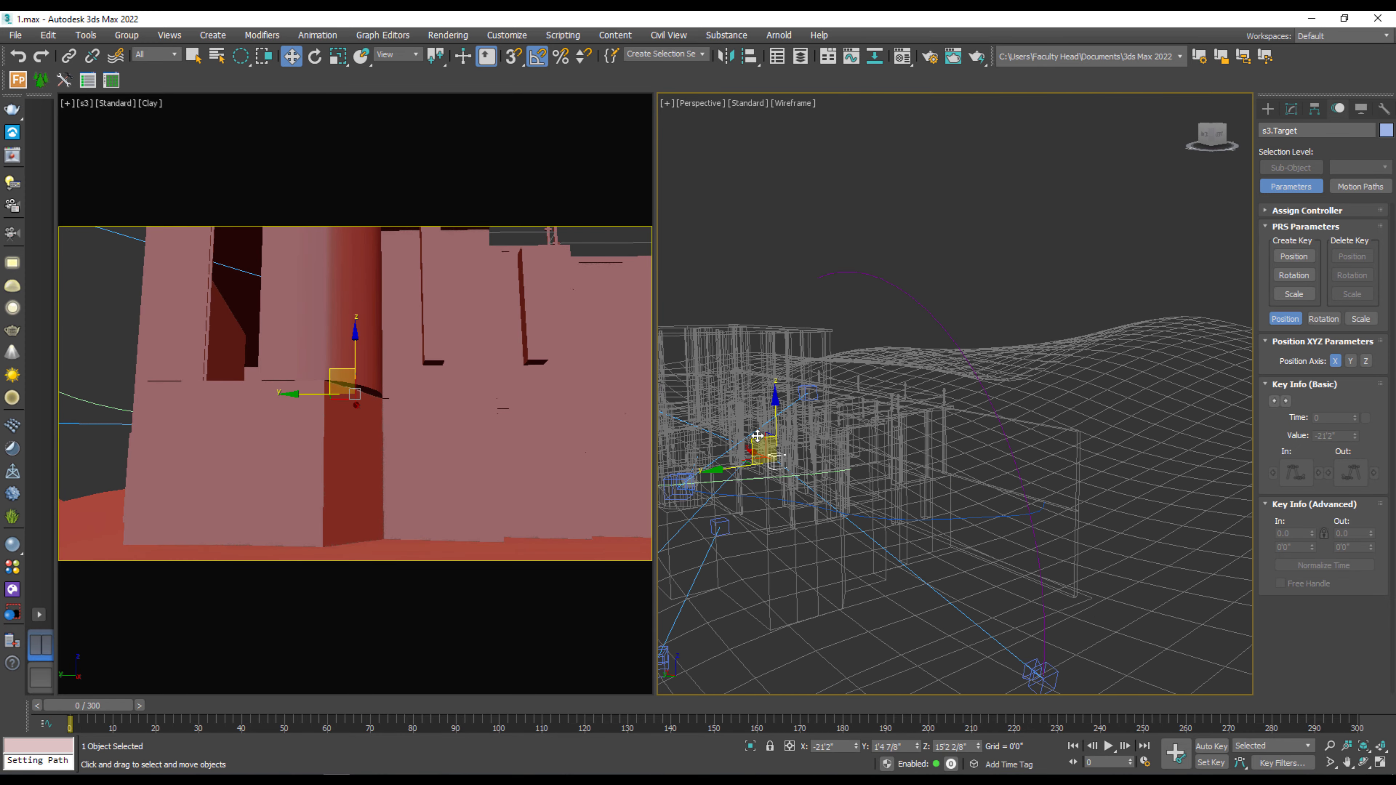
{"action": "left_click_drag", "start_coordinate": [757, 436], "coordinate": [778, 382]}
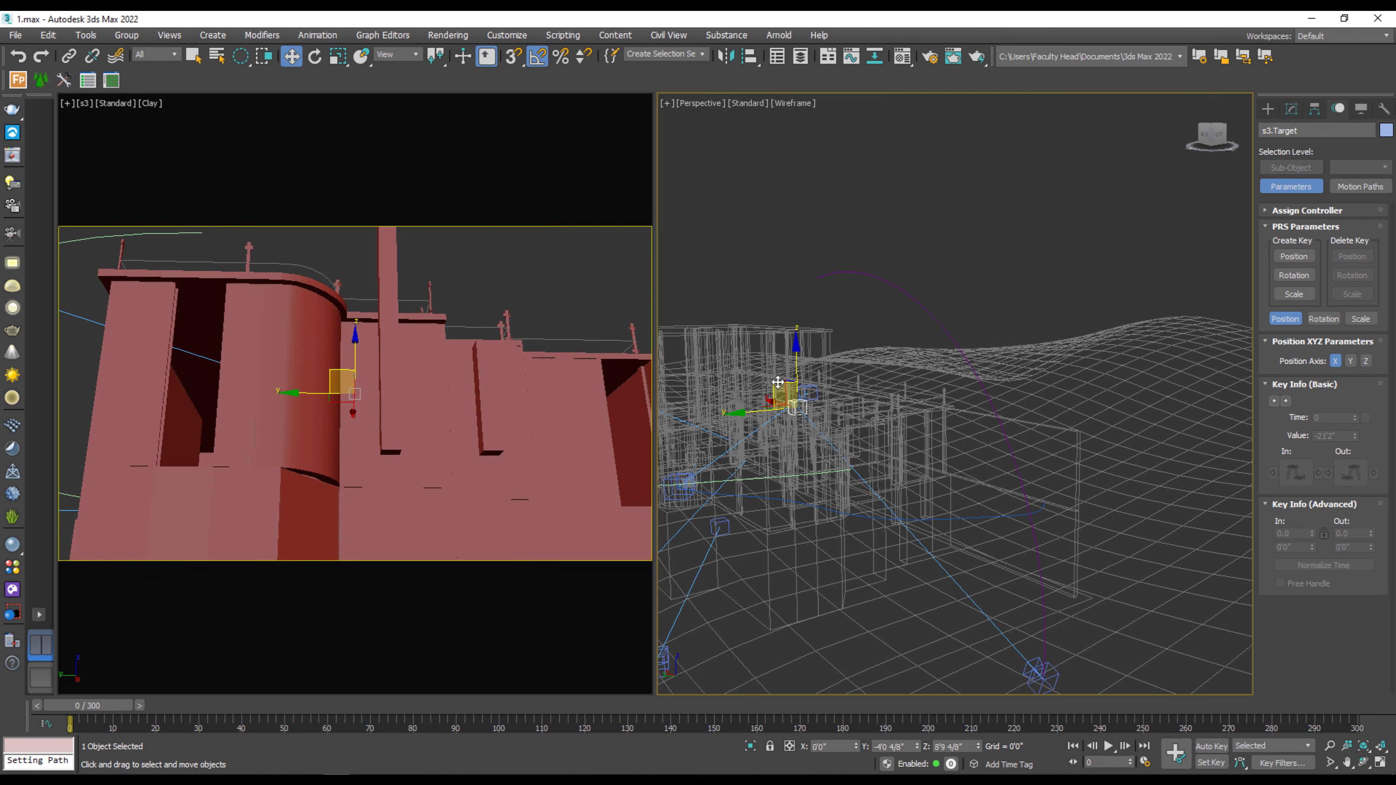
Step: With Auto Key on, key camera s3's target at frame 0 and move it to X 6'0 3/8", Z 29'7 2/8" at frame 142
{"action": "left_click", "coordinate": [1209, 746]}
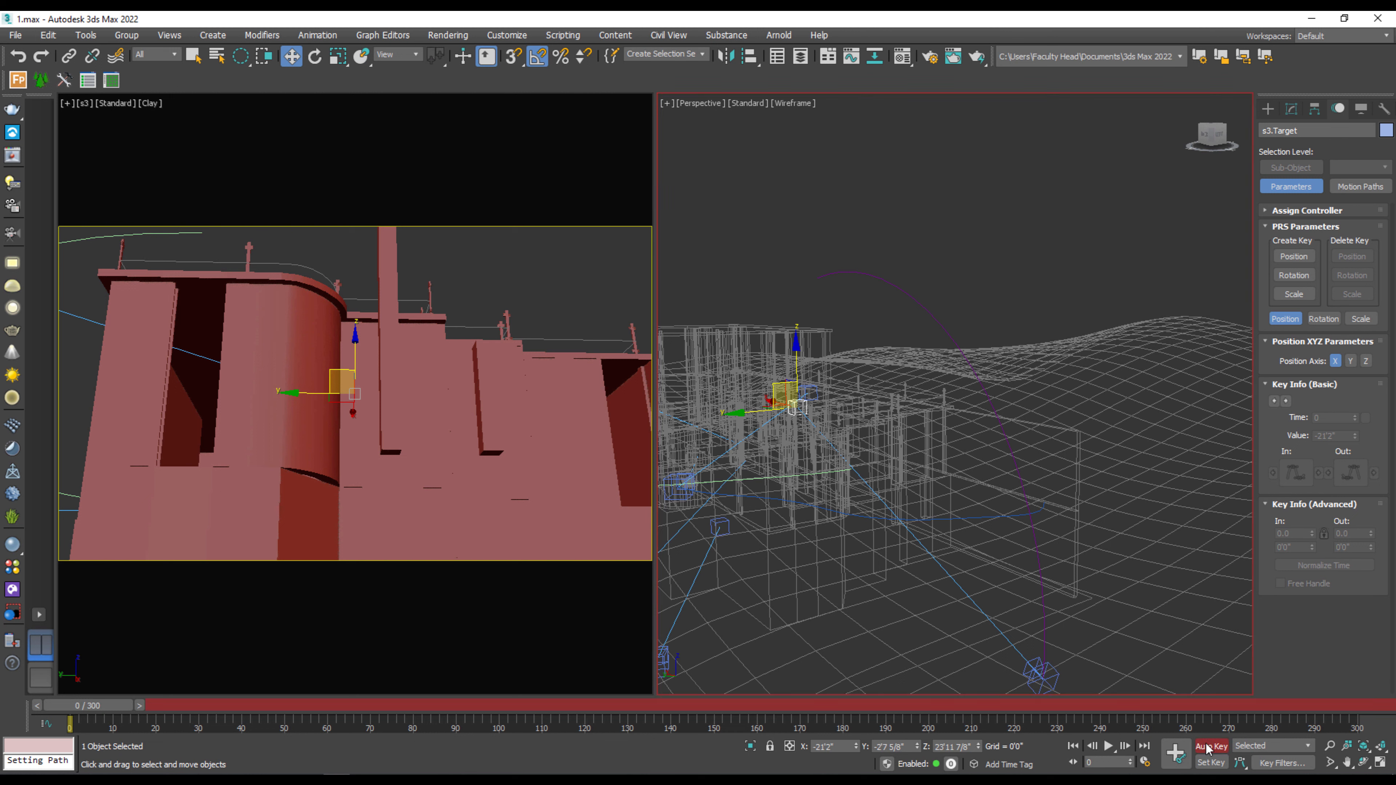
{"action": "left_click", "coordinate": [1176, 753]}
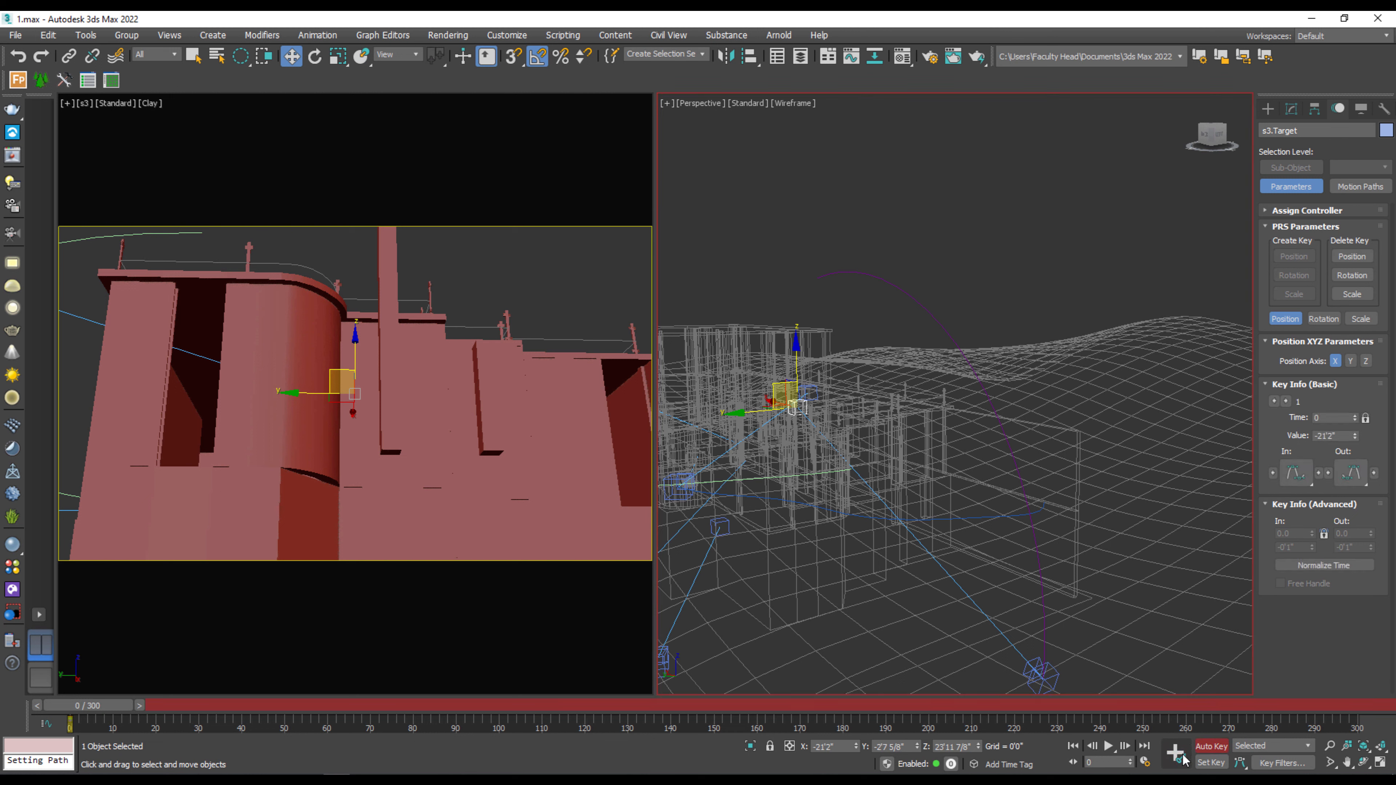
{"action": "left_click_drag", "start_coordinate": [100, 705], "coordinate": [696, 750]}
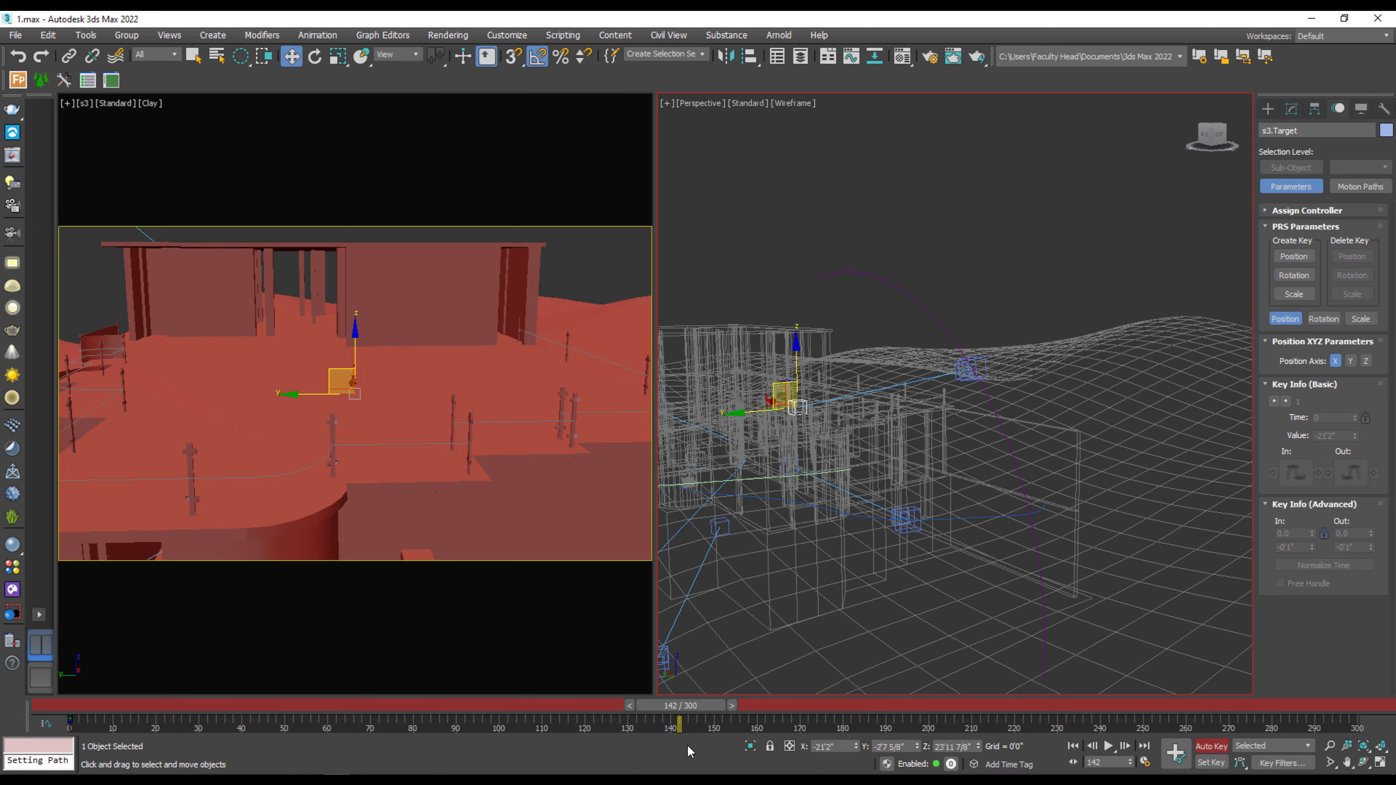
{"action": "middle_click_drag", "start_coordinate": [830, 550], "coordinate": [950, 567], "text": "alt"}
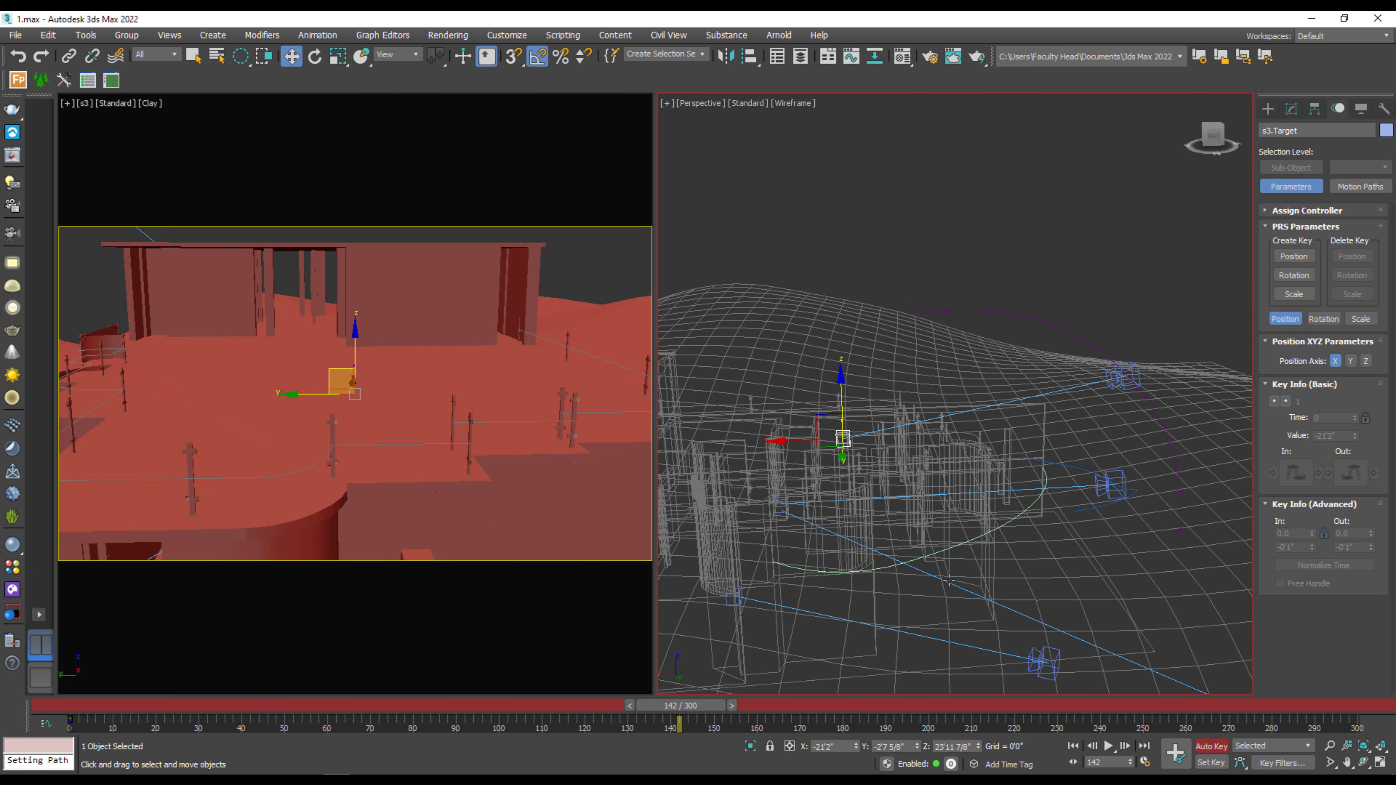
{"action": "middle_click_drag", "start_coordinate": [862, 487], "coordinate": [951, 489]}
{"action": "left_click_drag", "start_coordinate": [931, 394], "coordinate": [932, 362]}
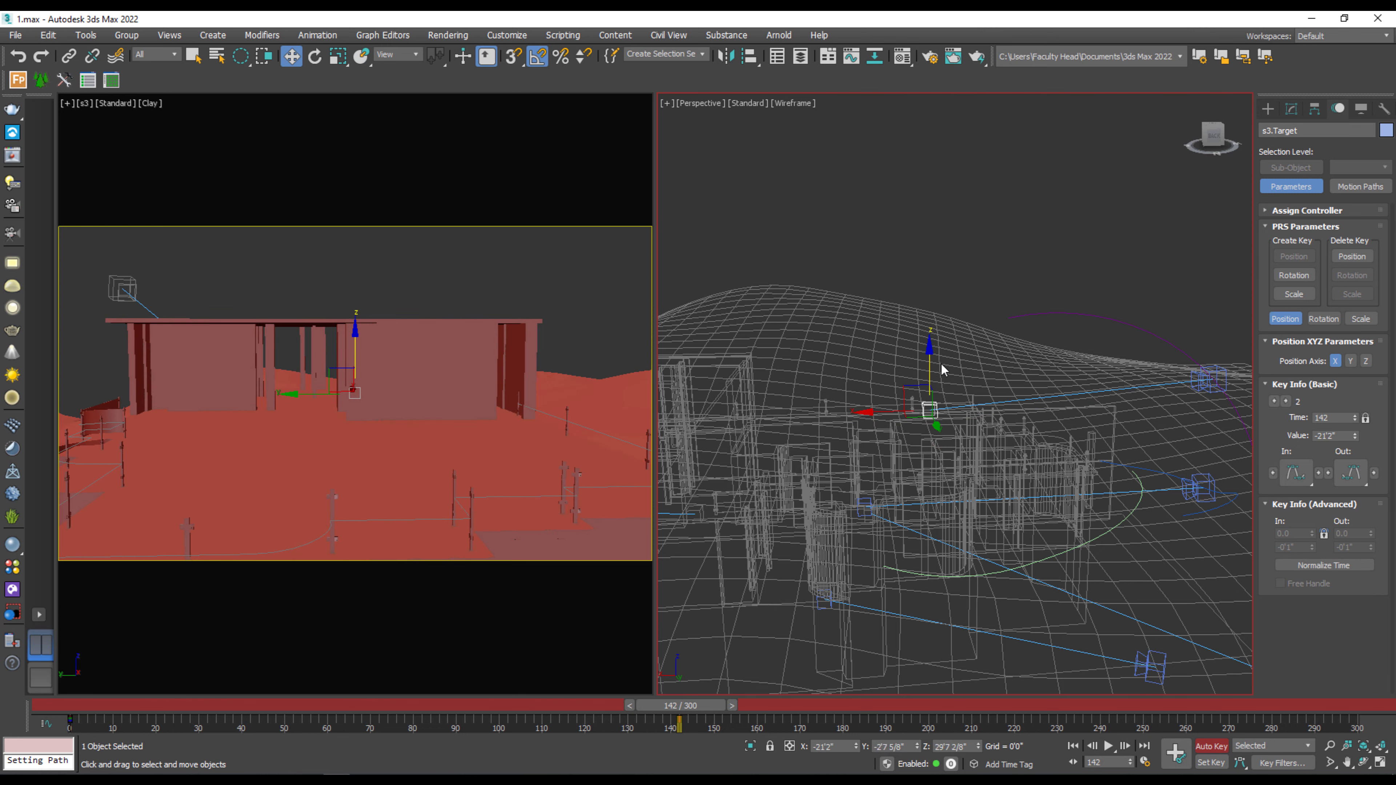
{"action": "left_click_drag", "start_coordinate": [892, 411], "coordinate": [727, 429]}
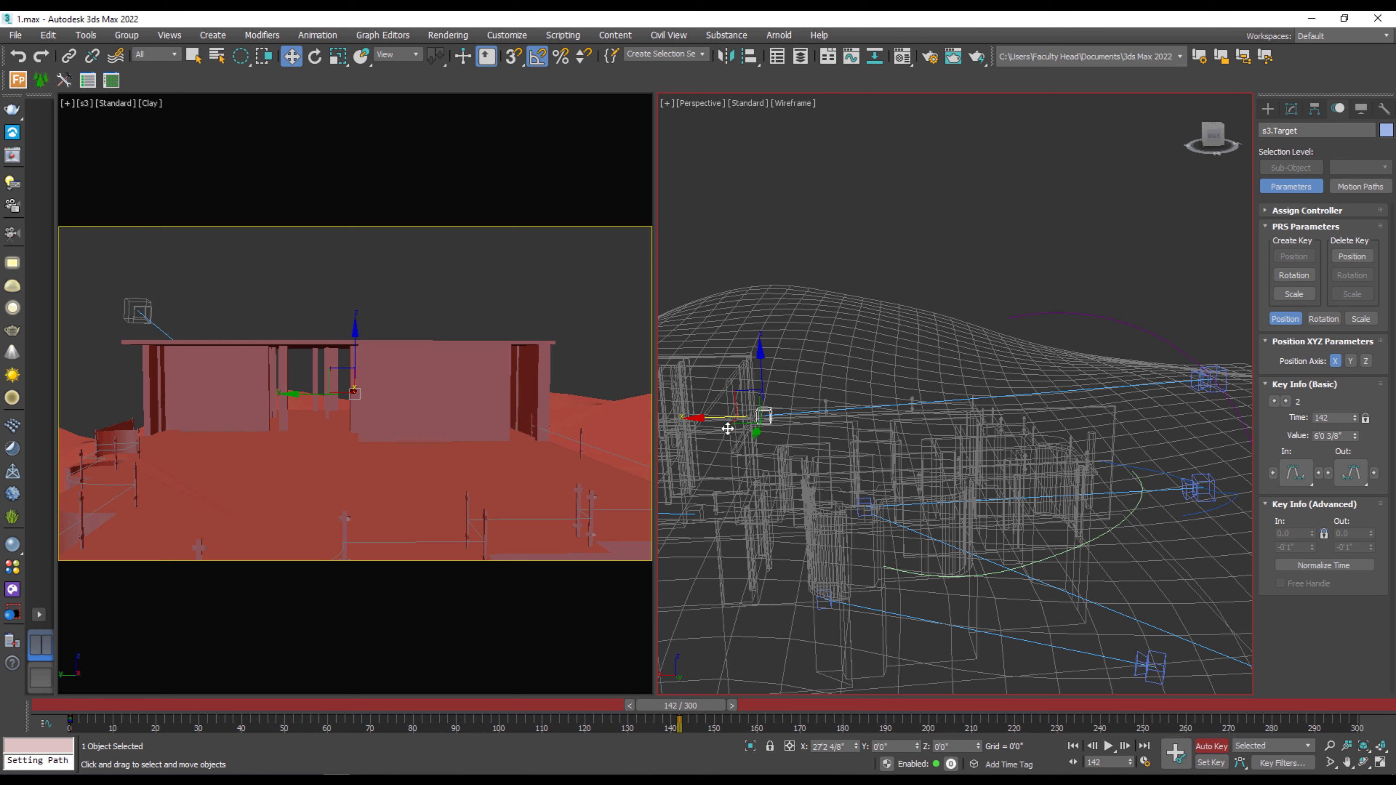
Step: At frame 198, move camera s3's target to X 68'1 2/8" and Y 0'0 4/8"
{"action": "left_click_drag", "start_coordinate": [691, 707], "coordinate": [933, 758]}
{"action": "key", "text": "w"}
{"action": "middle_click_drag", "start_coordinate": [850, 564], "coordinate": [867, 631]}
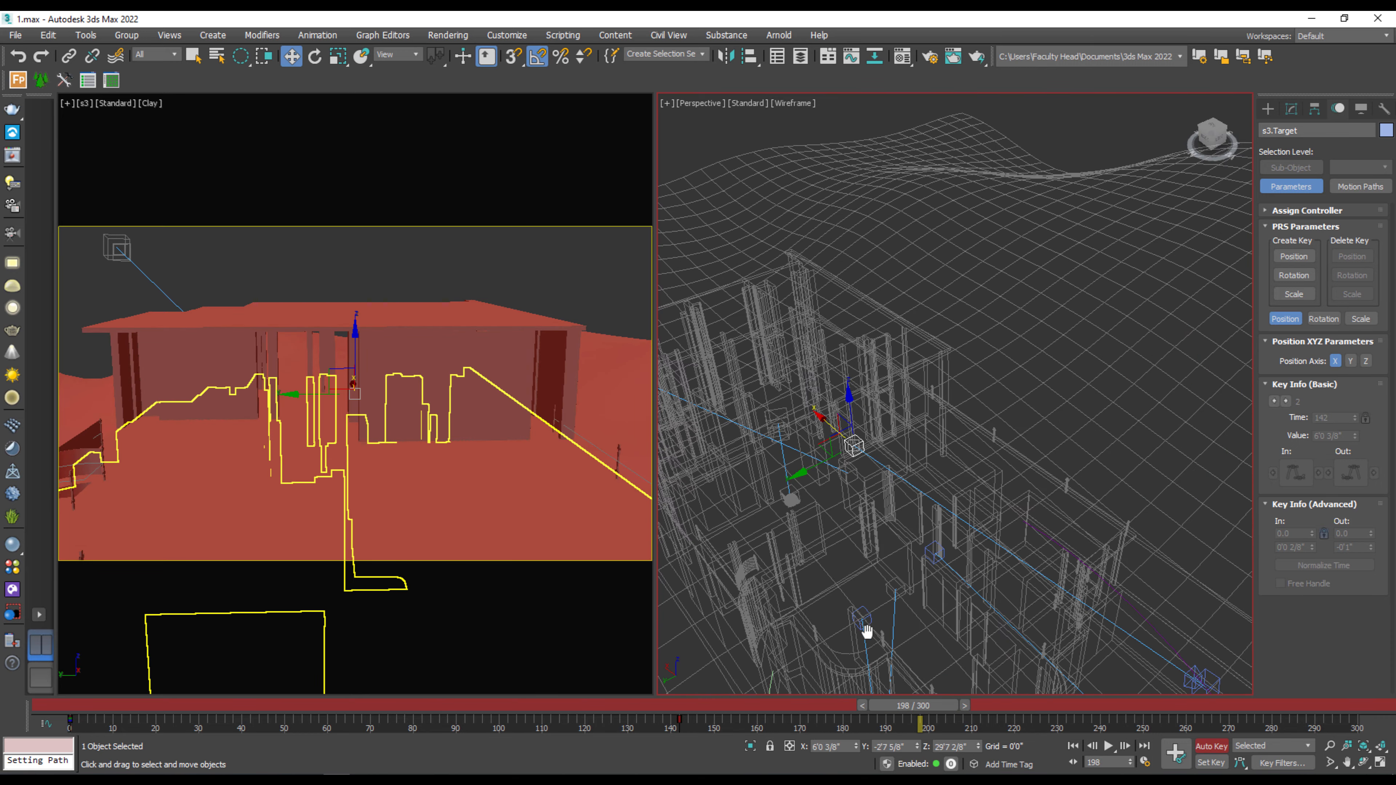
{"action": "left_click_drag", "start_coordinate": [822, 445], "coordinate": [788, 438]}
{"action": "middle_click_drag", "start_coordinate": [840, 538], "coordinate": [933, 533]}
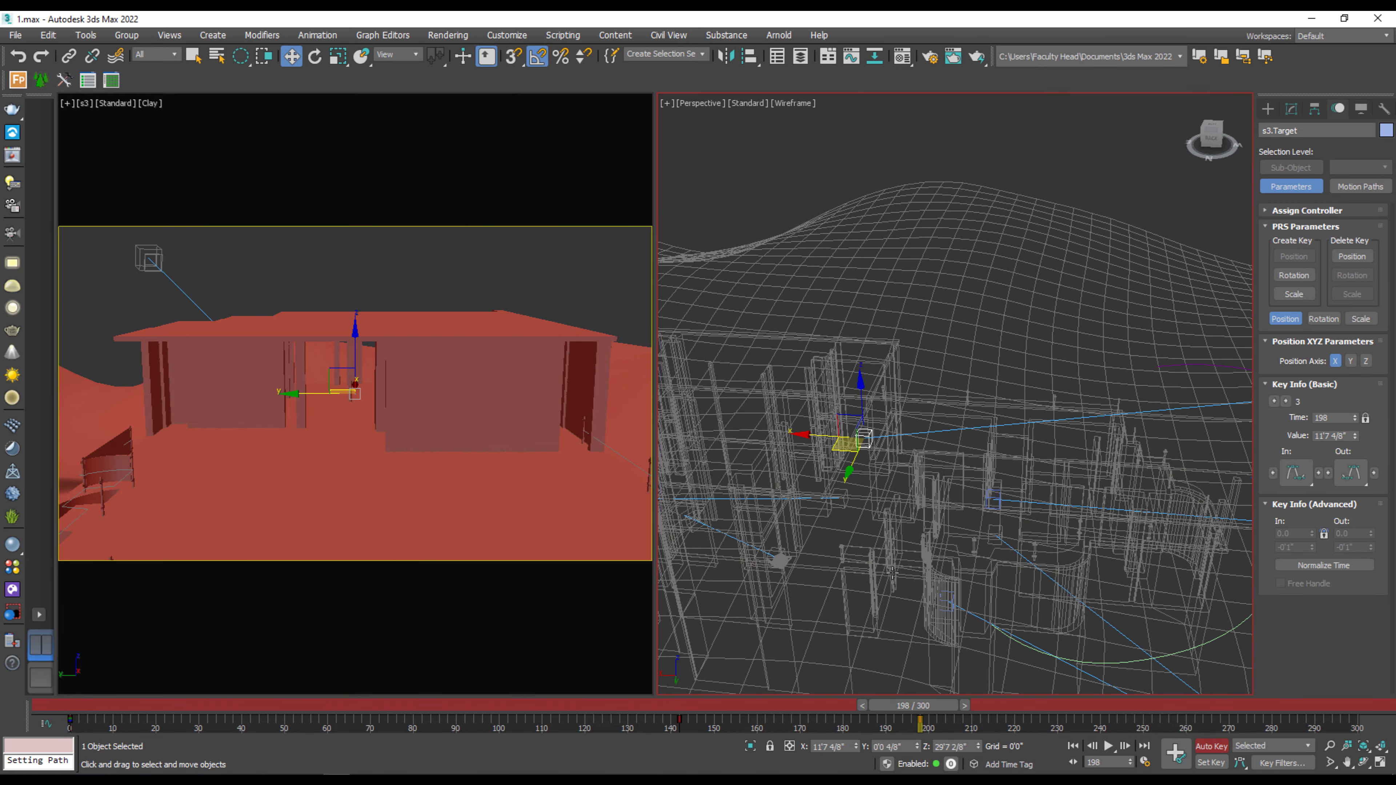
{"action": "left_click_drag", "start_coordinate": [815, 436], "coordinate": [496, 405]}
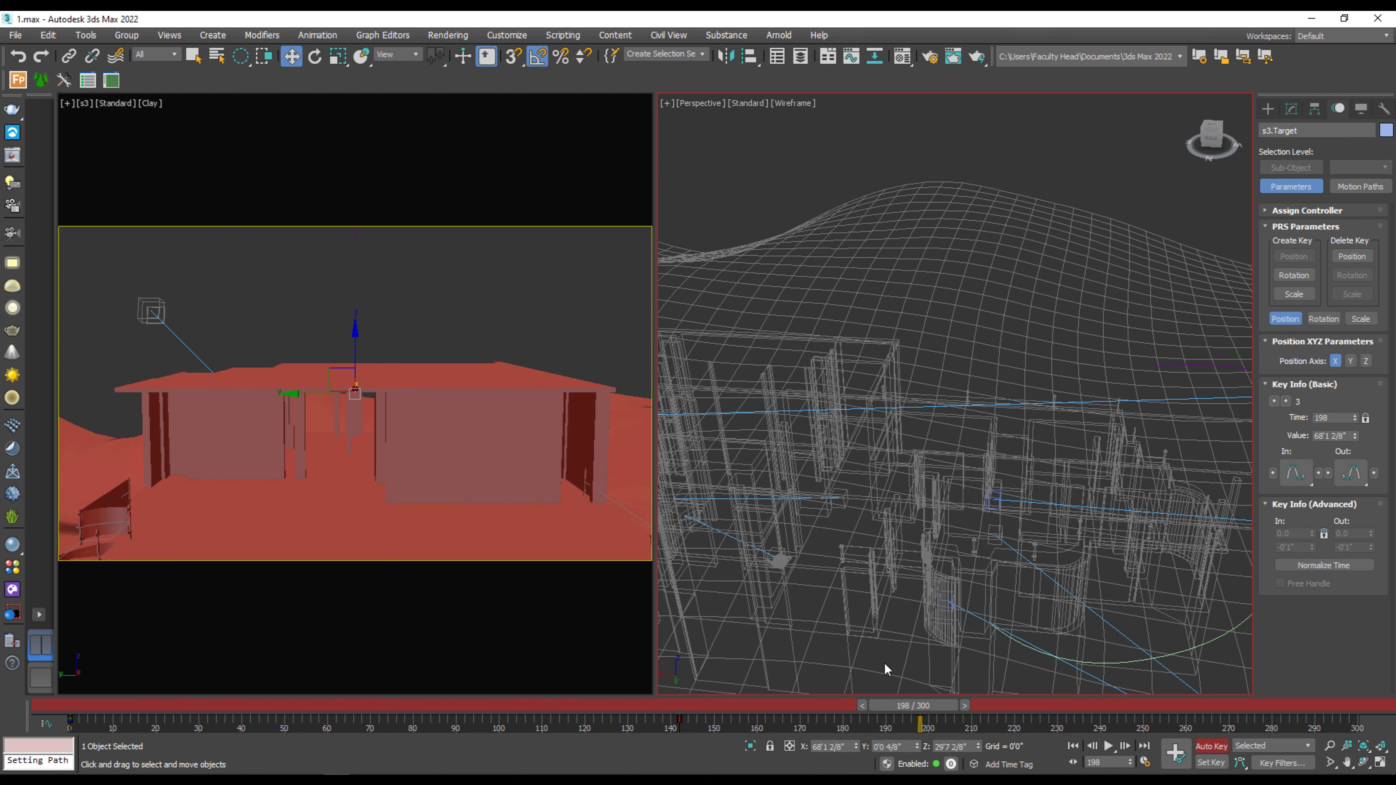
Step: Scrub through the timeline to review camera s3's animated framing and return to frame 0
{"action": "left_click_drag", "start_coordinate": [927, 710], "coordinate": [205, 713]}
{"action": "key", "text": "w"}
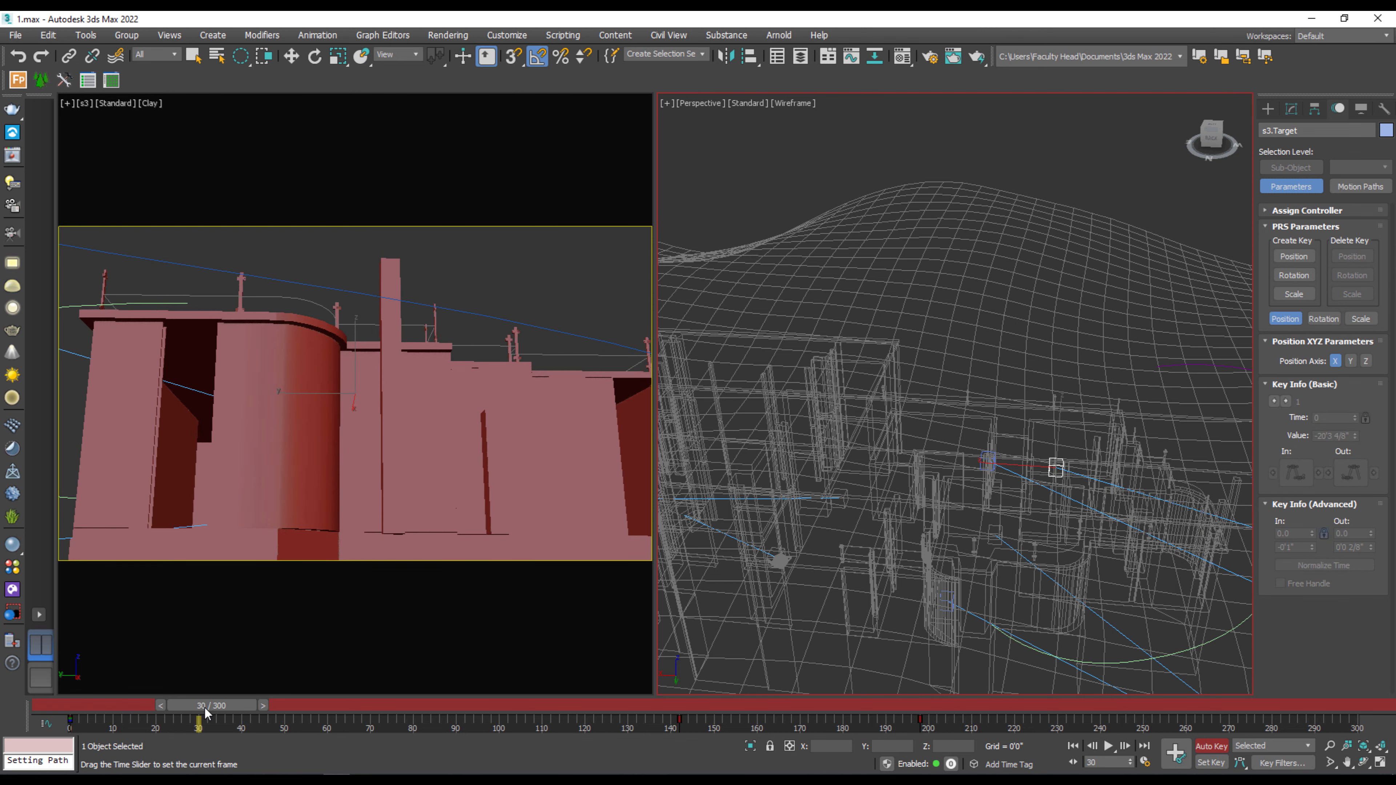
{"action": "key", "text": "w"}
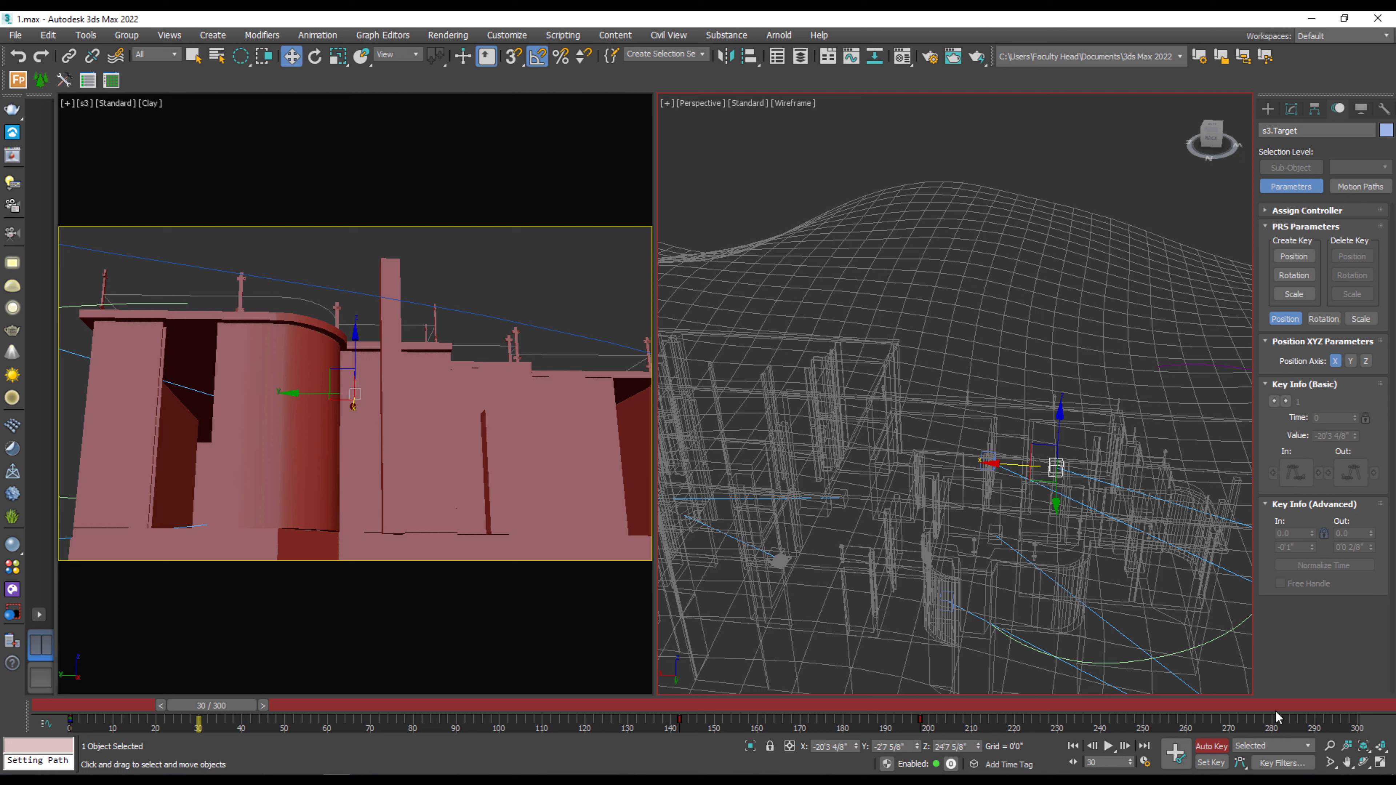
{"action": "mouse_move", "coordinate": [1276, 711]}
{"action": "left_mouse_down"}
{"action": "mouse_move", "coordinate": [1393, 720]}
{"action": "mouse_move", "coordinate": [1280, 721]}
{"action": "left_mouse_up"}
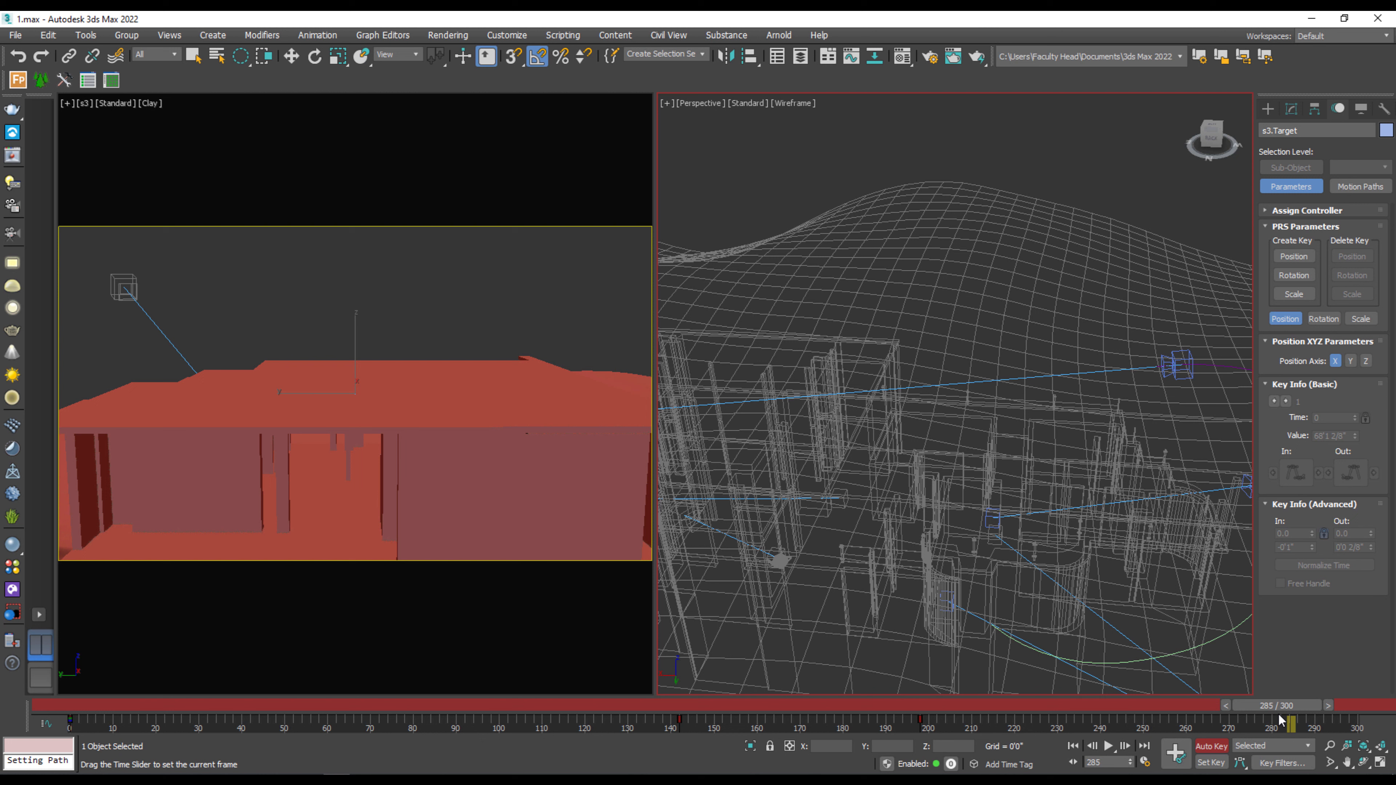
{"action": "left_click_drag", "start_coordinate": [1280, 720], "coordinate": [925, 743]}
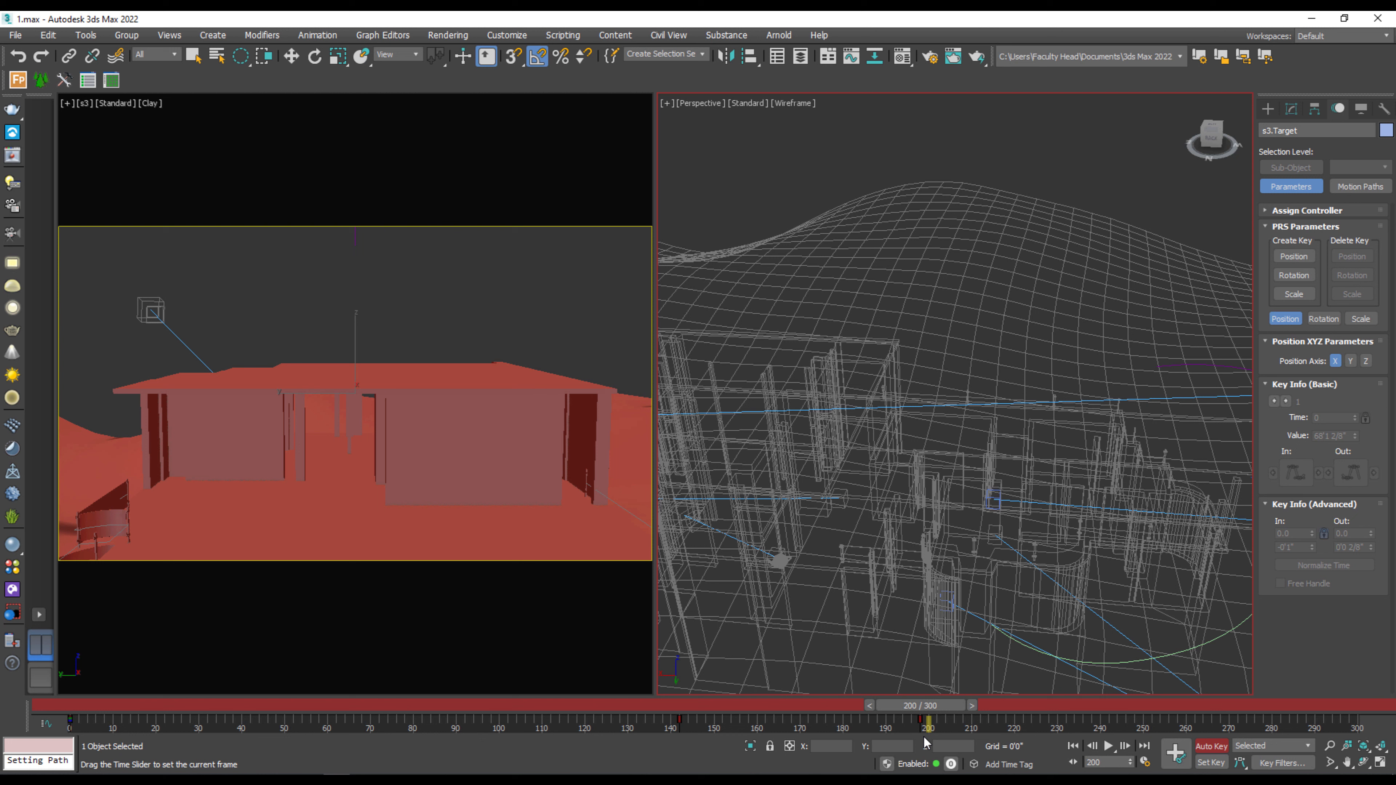
{"action": "left_click_drag", "start_coordinate": [924, 743], "coordinate": [1140, 746]}
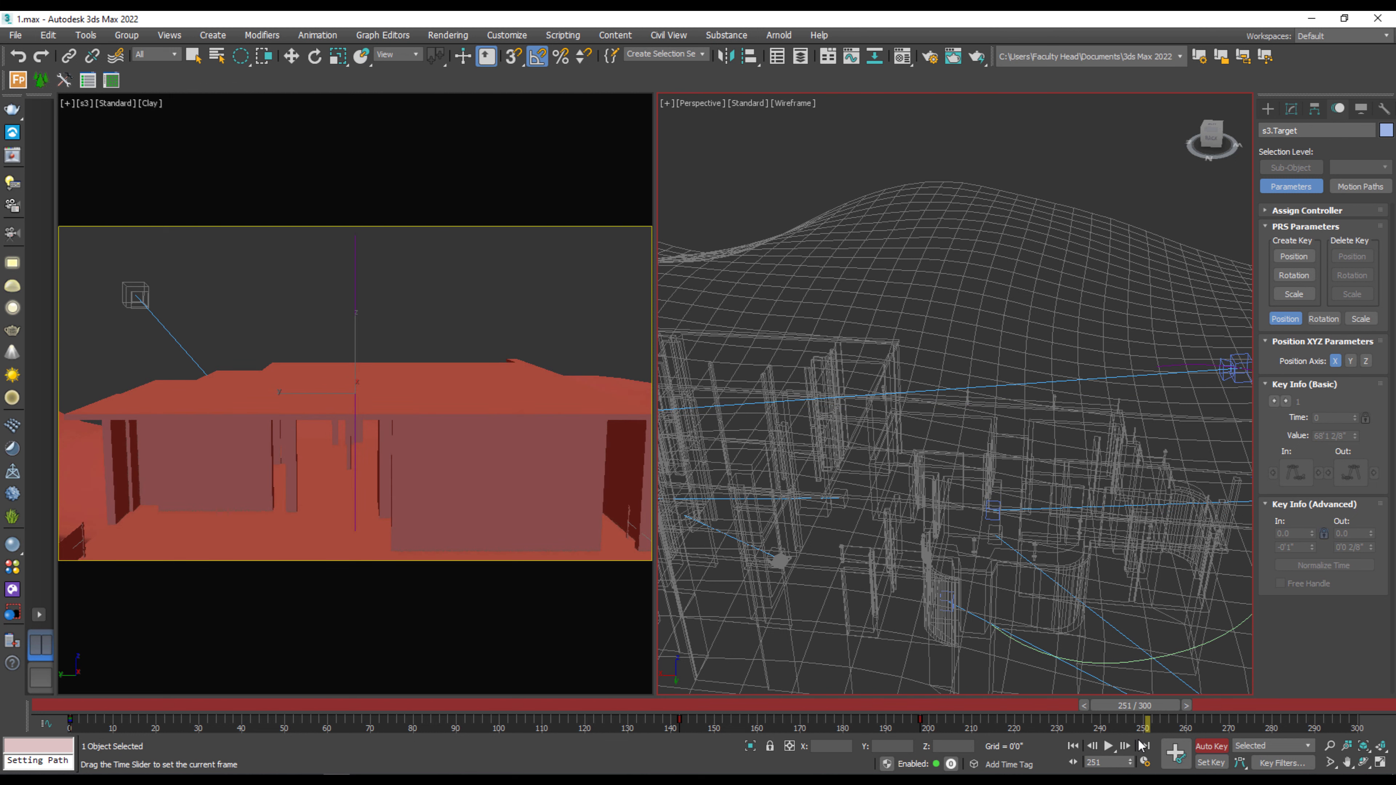
{"action": "left_click_drag", "start_coordinate": [1140, 746], "coordinate": [4, 744]}
{"action": "key", "text": "w"}
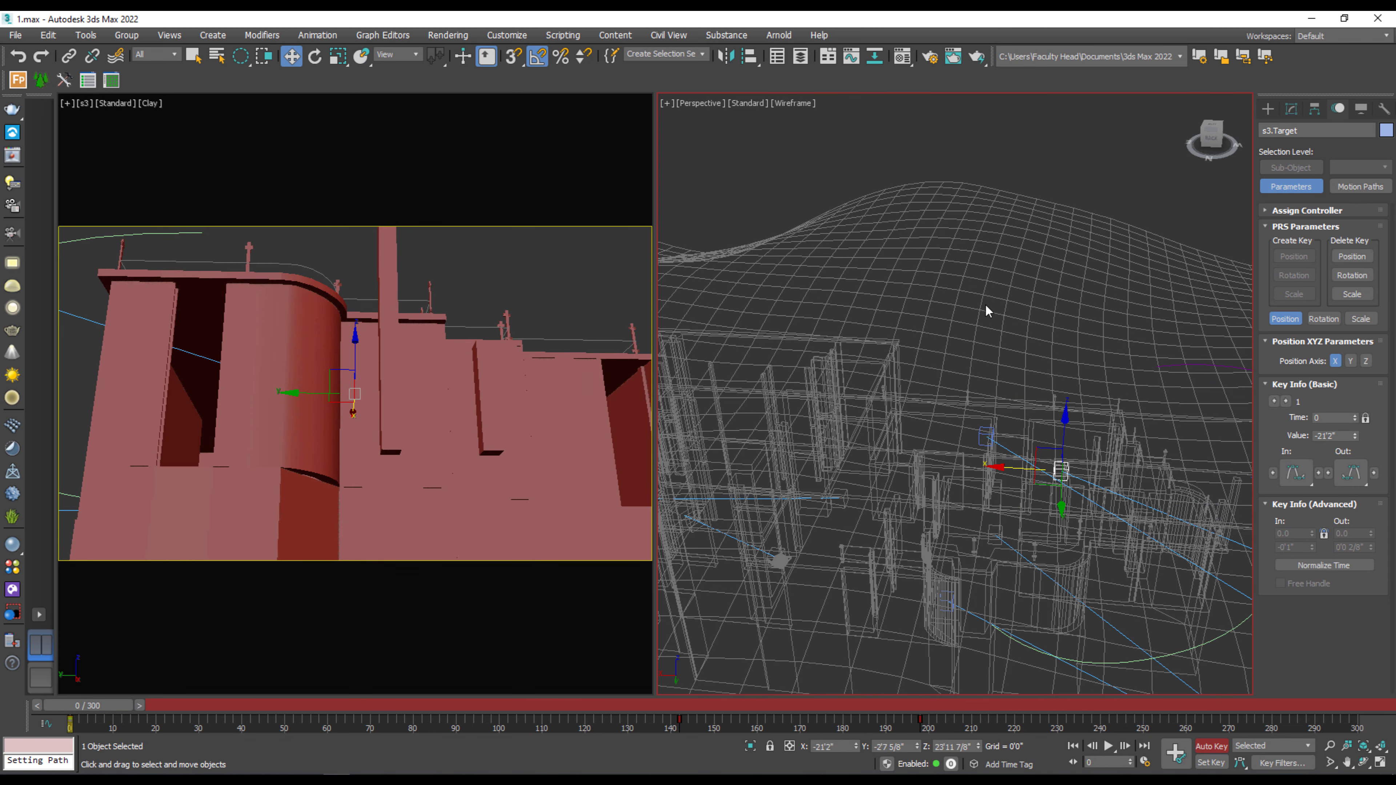
Step: Deselect camera s3's target and turn off Auto Key
{"action": "left_click", "coordinate": [1035, 168]}
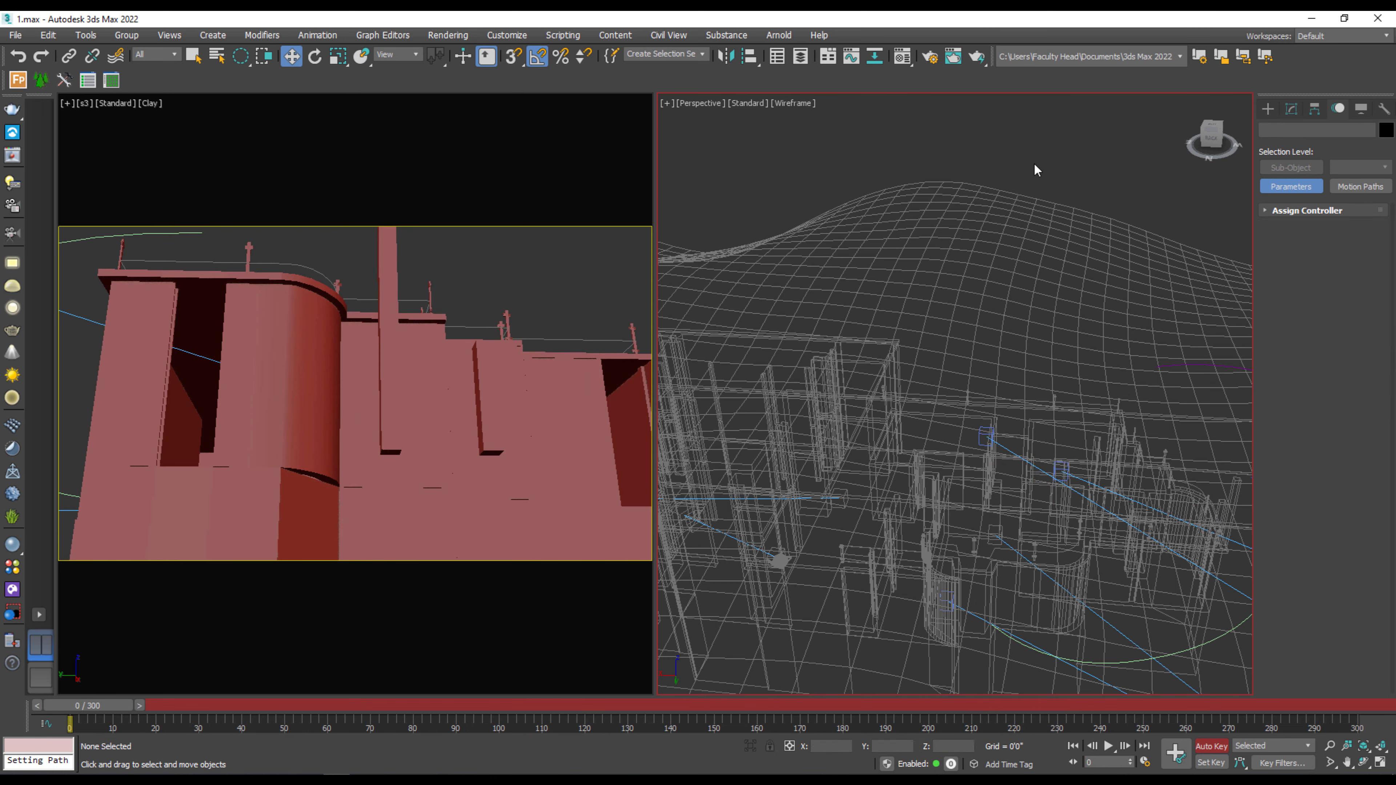
{"action": "left_click", "coordinate": [1218, 747]}
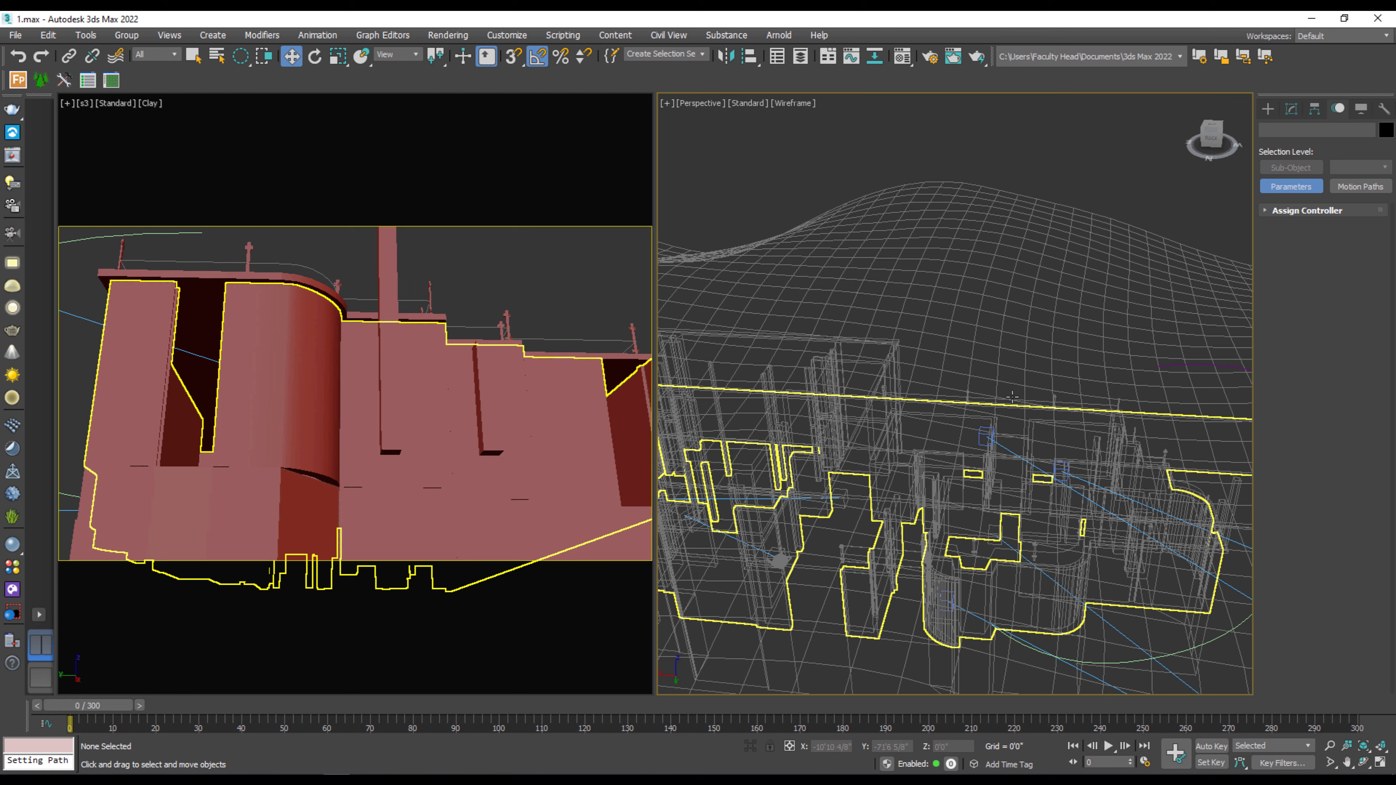
{"action": "key", "text": "c"}
{"action": "double_click", "coordinate": [627, 304]}
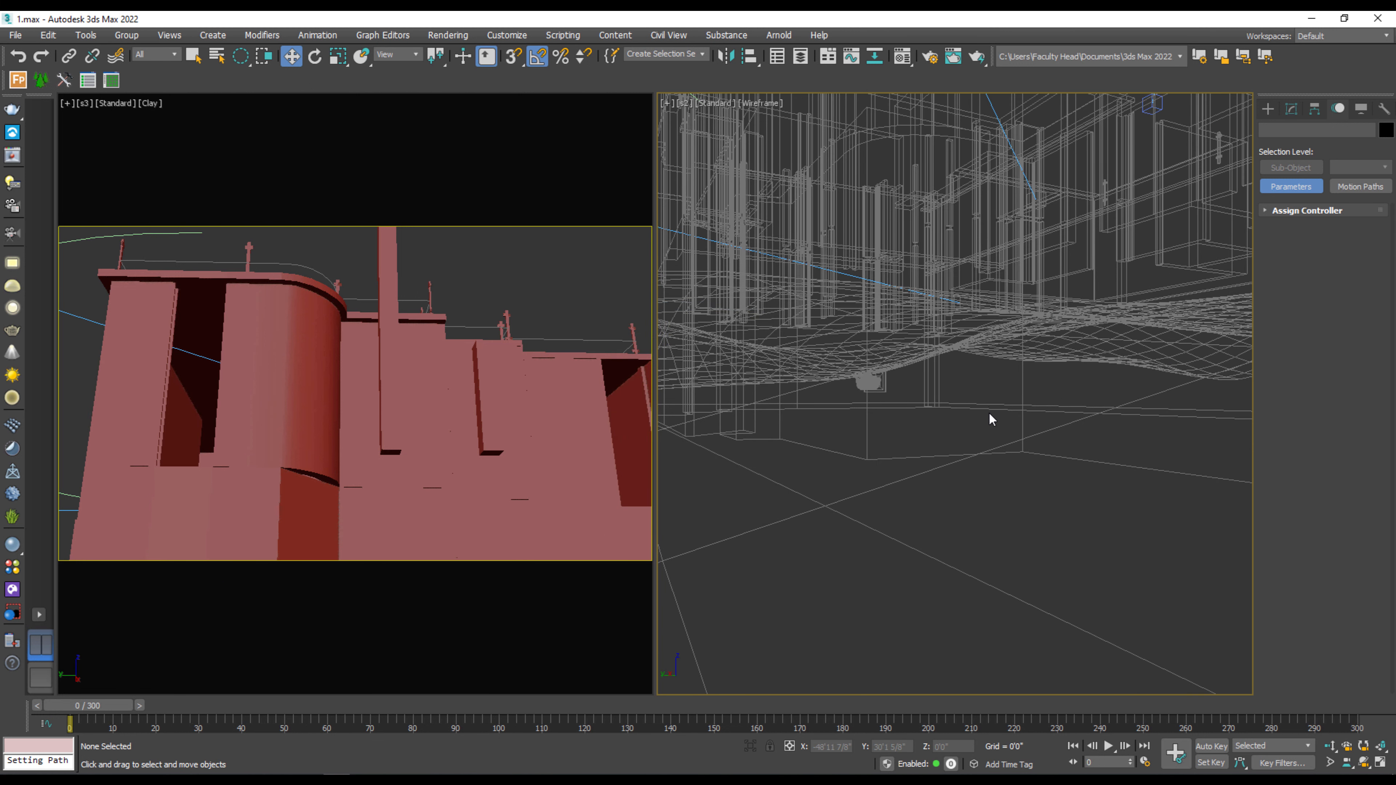
{"action": "mouse_move", "coordinate": [990, 420]}
{"action": "middle_mouse_down", "text": "alt"}
{"action": "mouse_move", "coordinate": [1016, 552]}
{"action": "mouse_move", "coordinate": [975, 467]}
{"action": "middle_mouse_up", "text": "alt"}
{"action": "key", "text": "F3"}
{"action": "key", "text": "F3"}
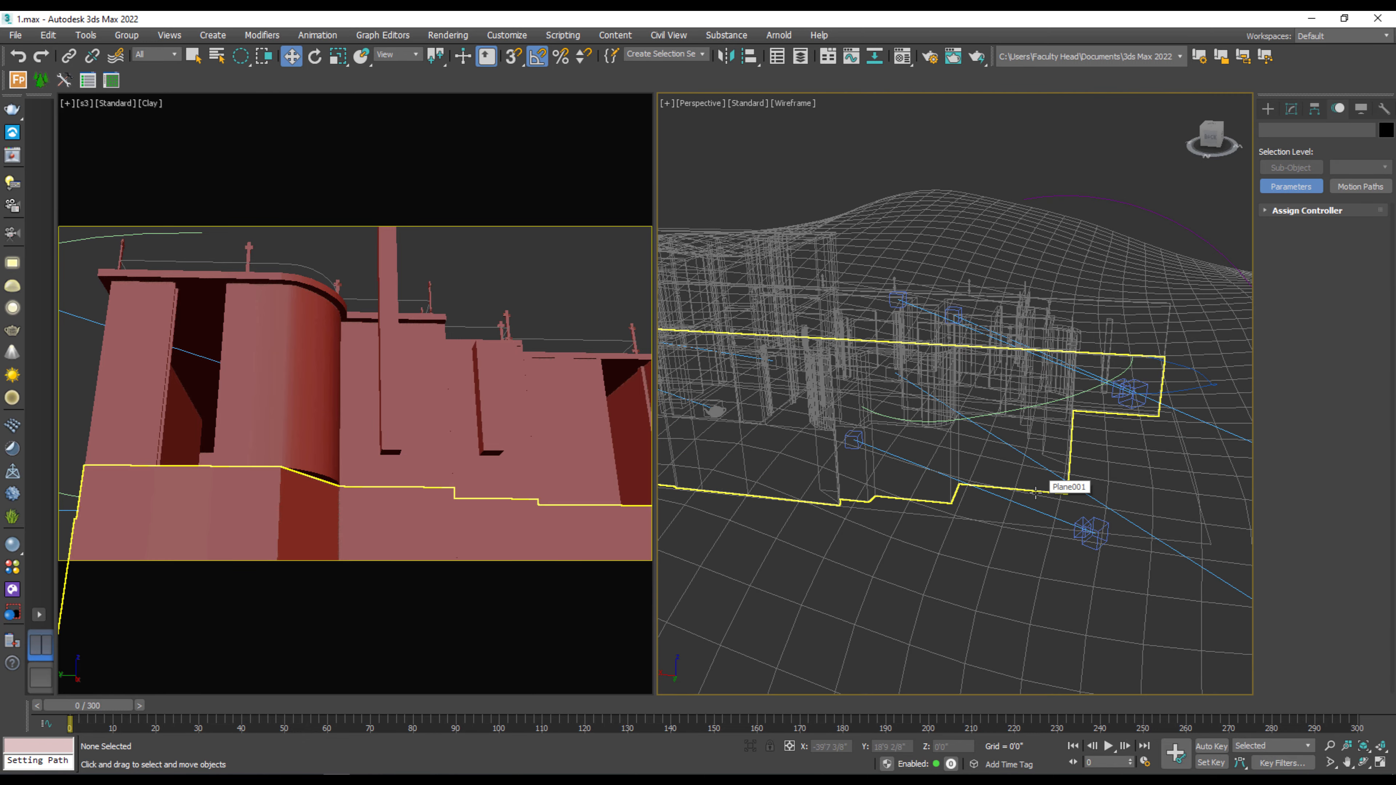
Step: Switch the camera view from s3 to s2
{"action": "right_click", "coordinate": [333, 358]}
{"action": "key", "text": "c"}
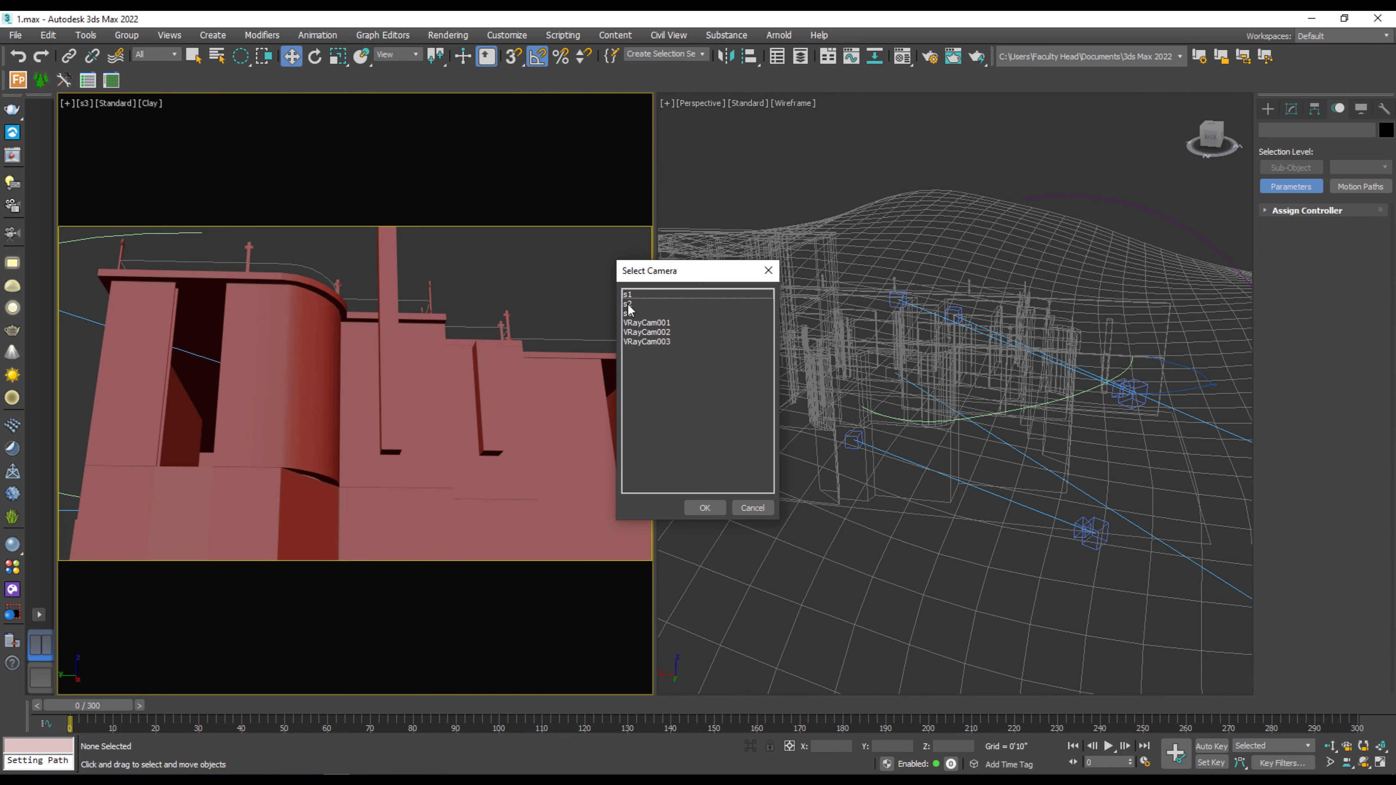
{"action": "double_click", "coordinate": [627, 304]}
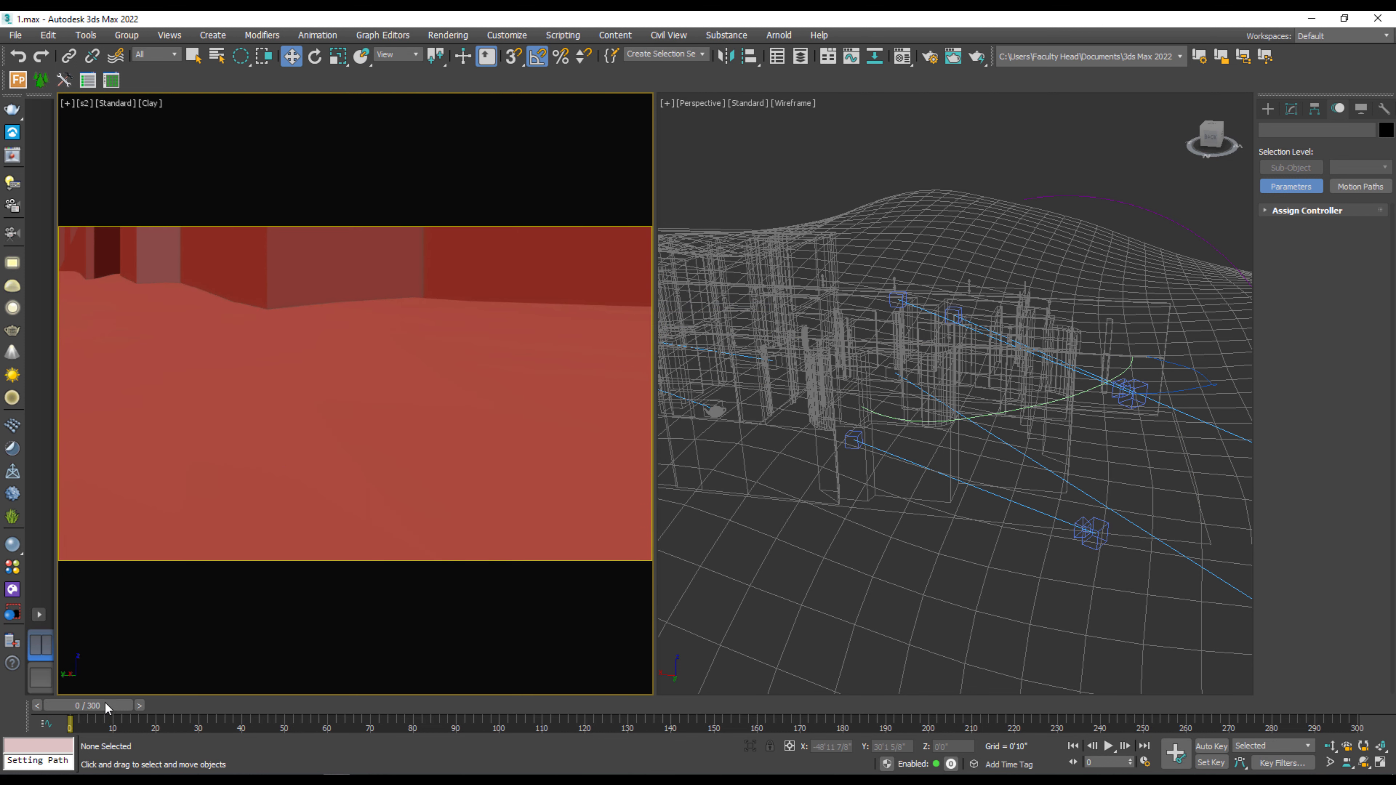
Step: Select camera s2 with its target and raise both together by about 17'8"
{"action": "left_click_drag", "start_coordinate": [106, 704], "coordinate": [43, 690]}
{"action": "left_click", "coordinate": [1086, 529]}
{"action": "middle_click_drag", "start_coordinate": [1086, 529], "coordinate": [1051, 578], "text": "alt"}
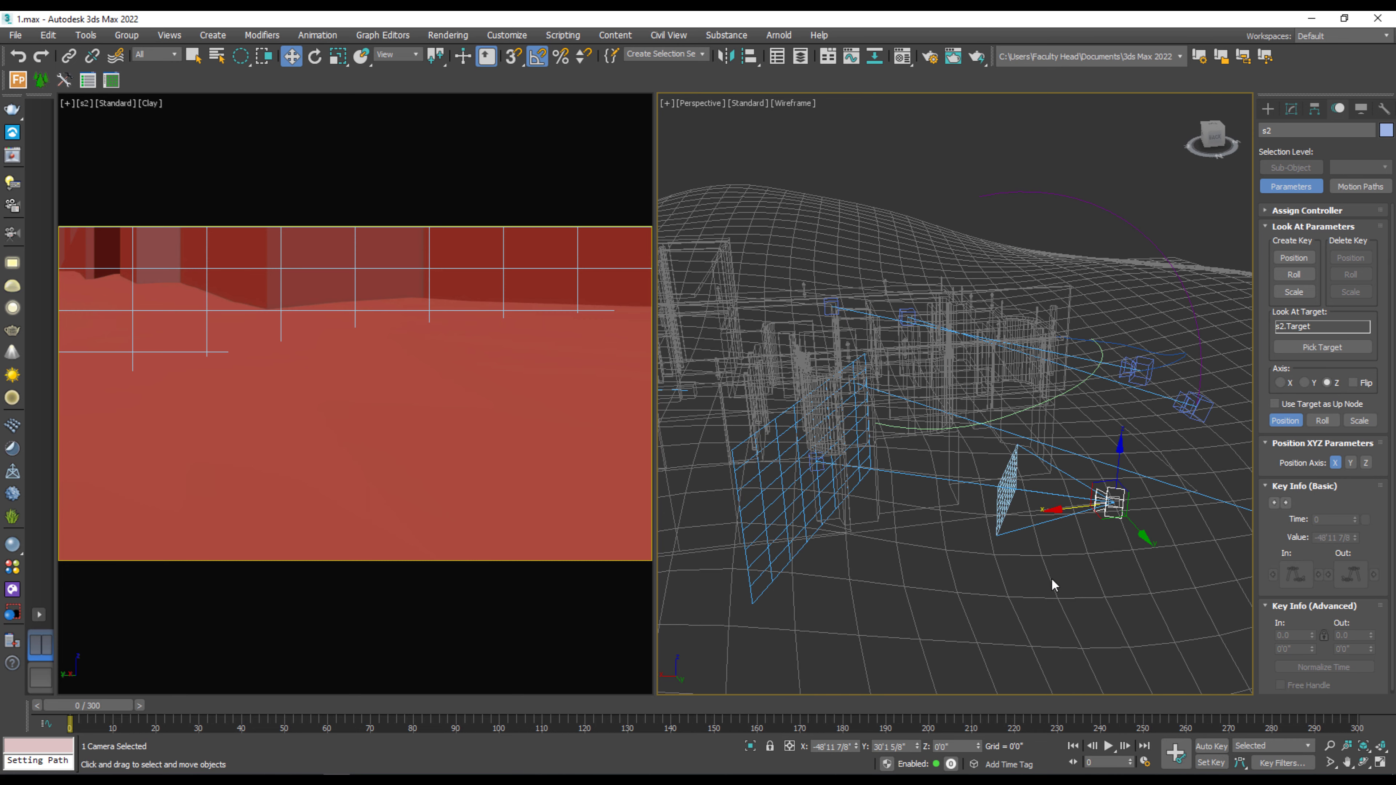
{"action": "left_click", "coordinate": [816, 462]}
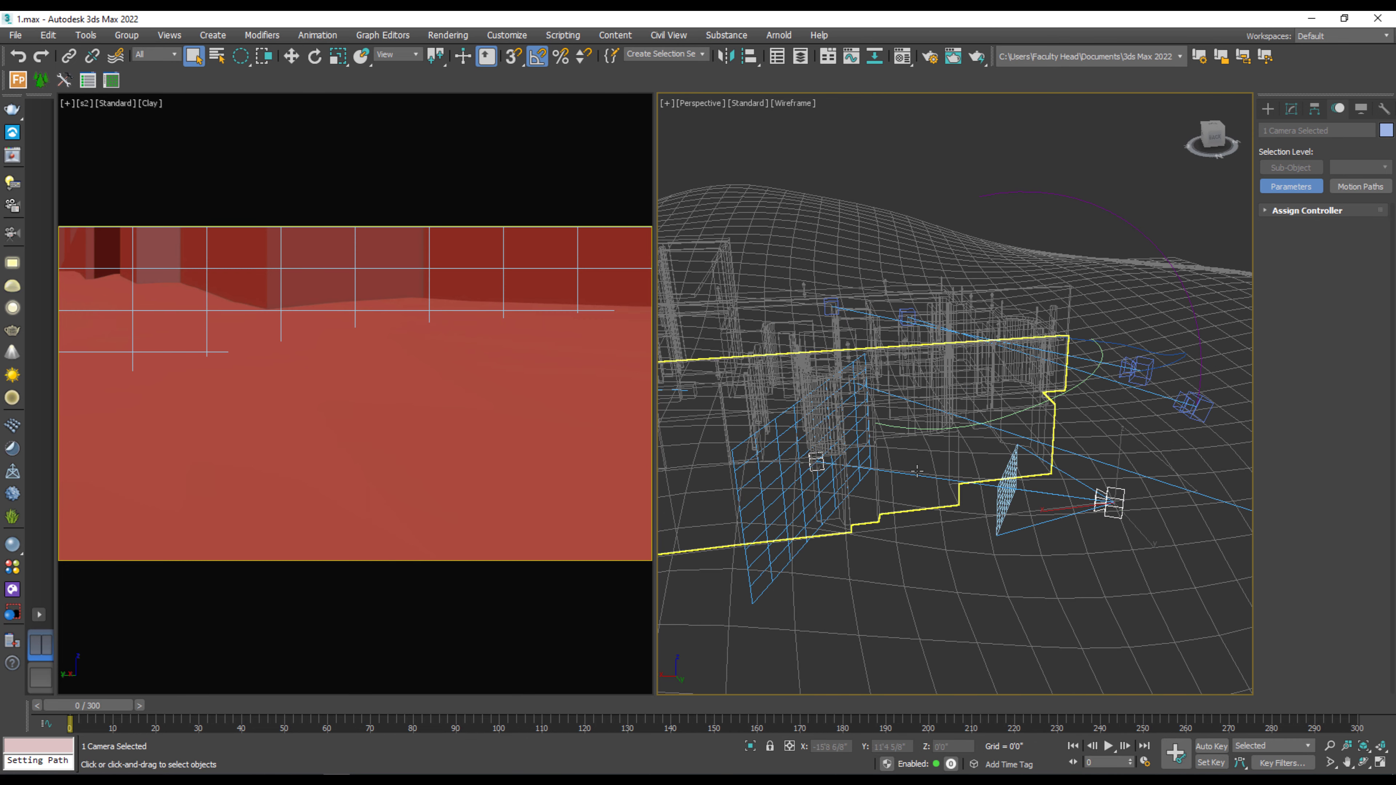
{"action": "left_click_drag", "start_coordinate": [961, 445], "coordinate": [971, 350]}
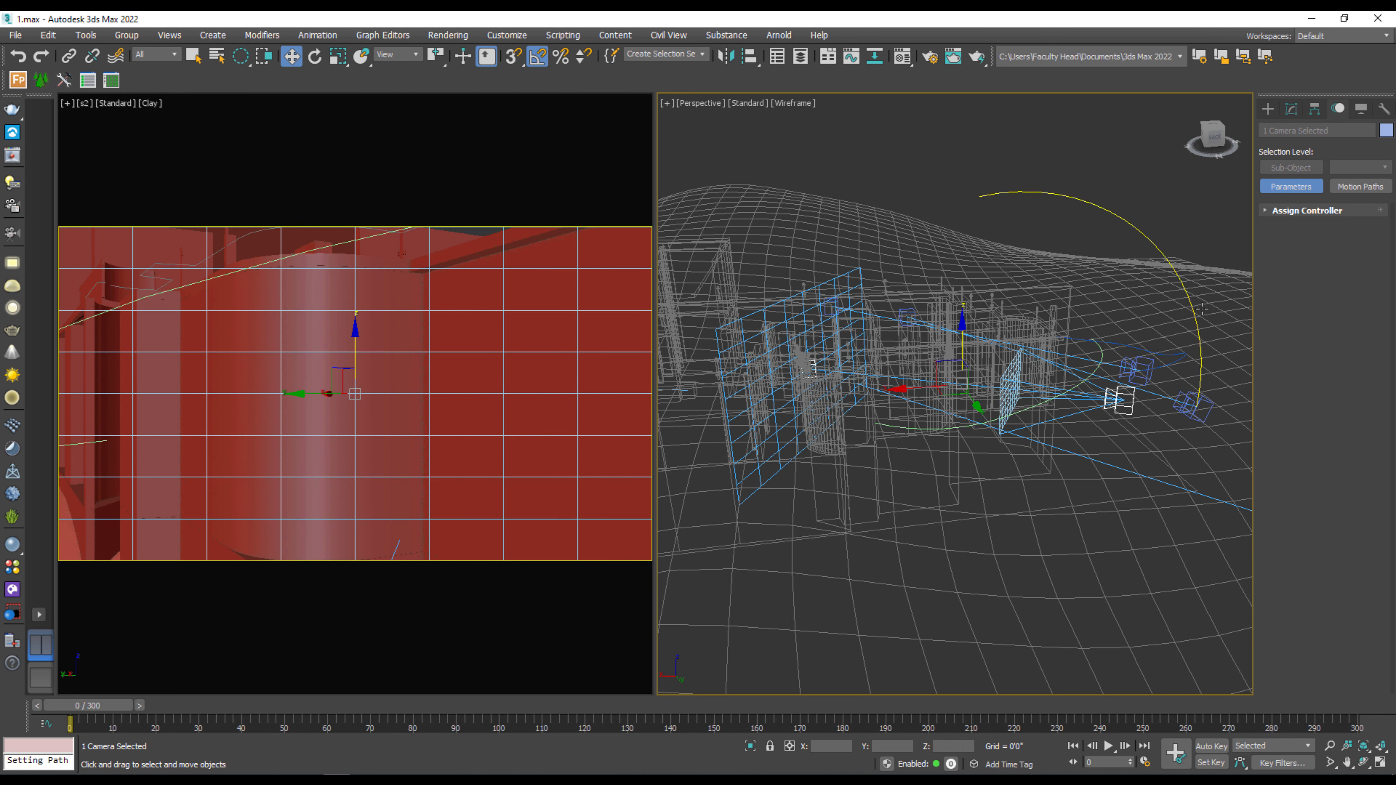
Step: Set camera s2's film gate to 72 mm and pull the camera back to a target distance of about 61'10"
{"action": "left_click", "coordinate": [1162, 337]}
{"action": "left_click", "coordinate": [1120, 405]}
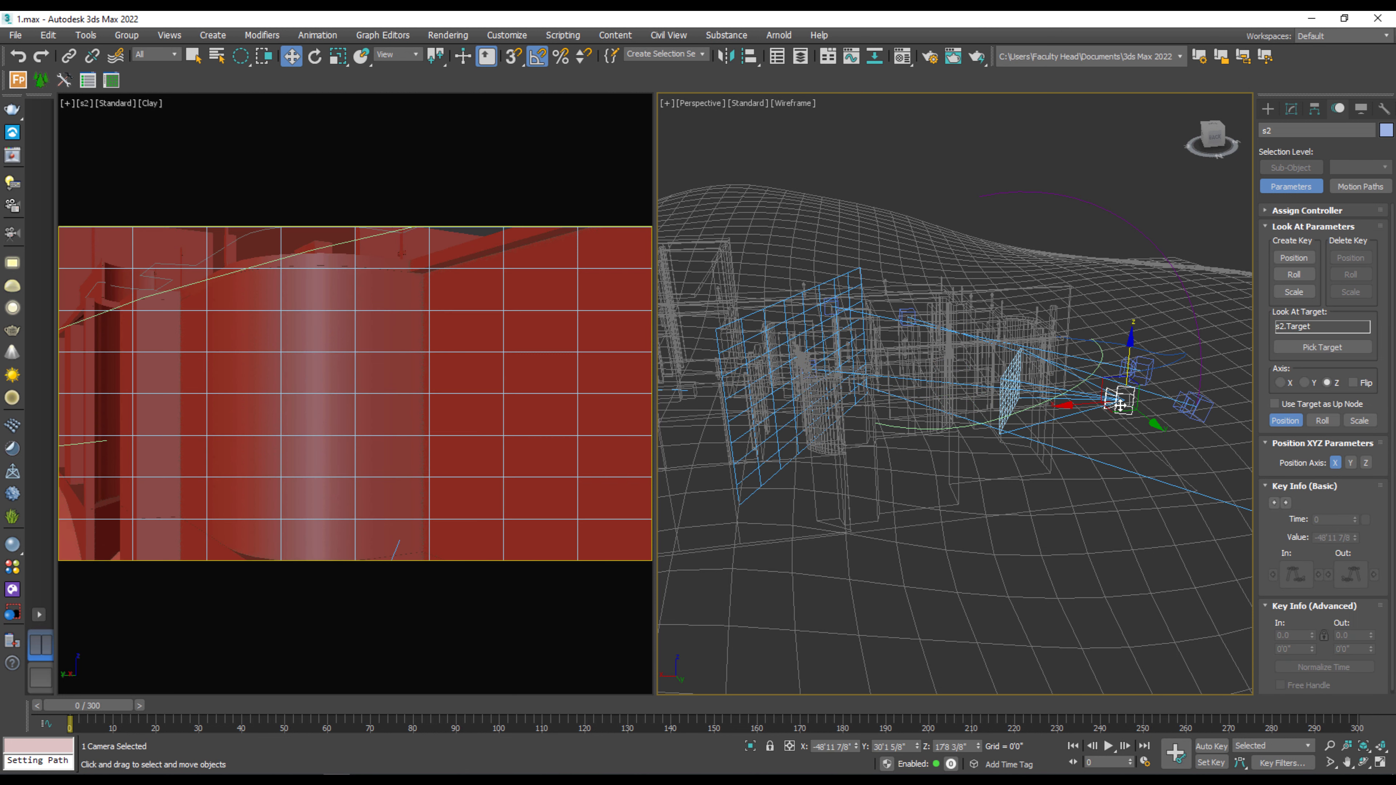
{"action": "left_click", "coordinate": [1290, 116]}
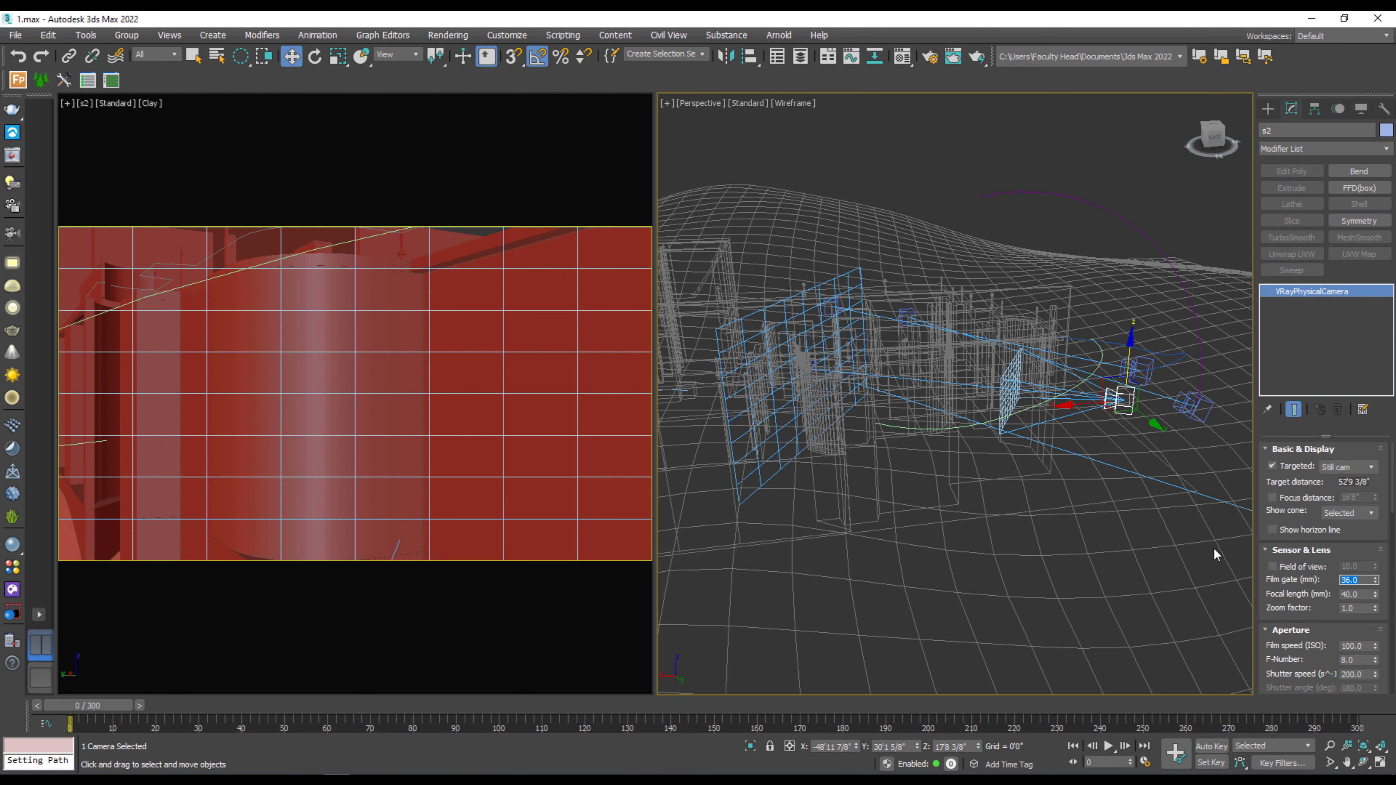
{"action": "type", "text": "72"}
{"action": "key", "text": "Return"}
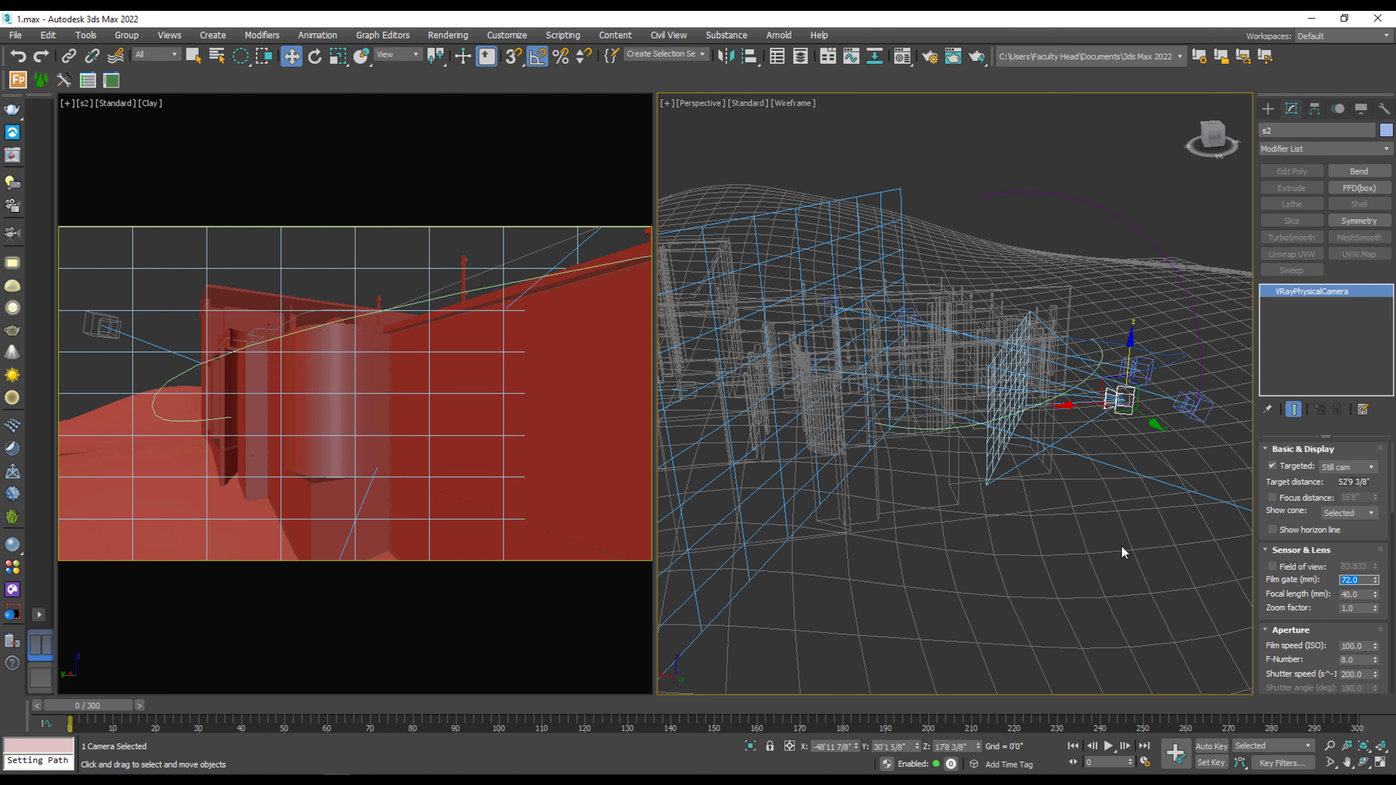
{"action": "middle_click_drag", "start_coordinate": [925, 405], "coordinate": [1115, 463], "text": "alt"}
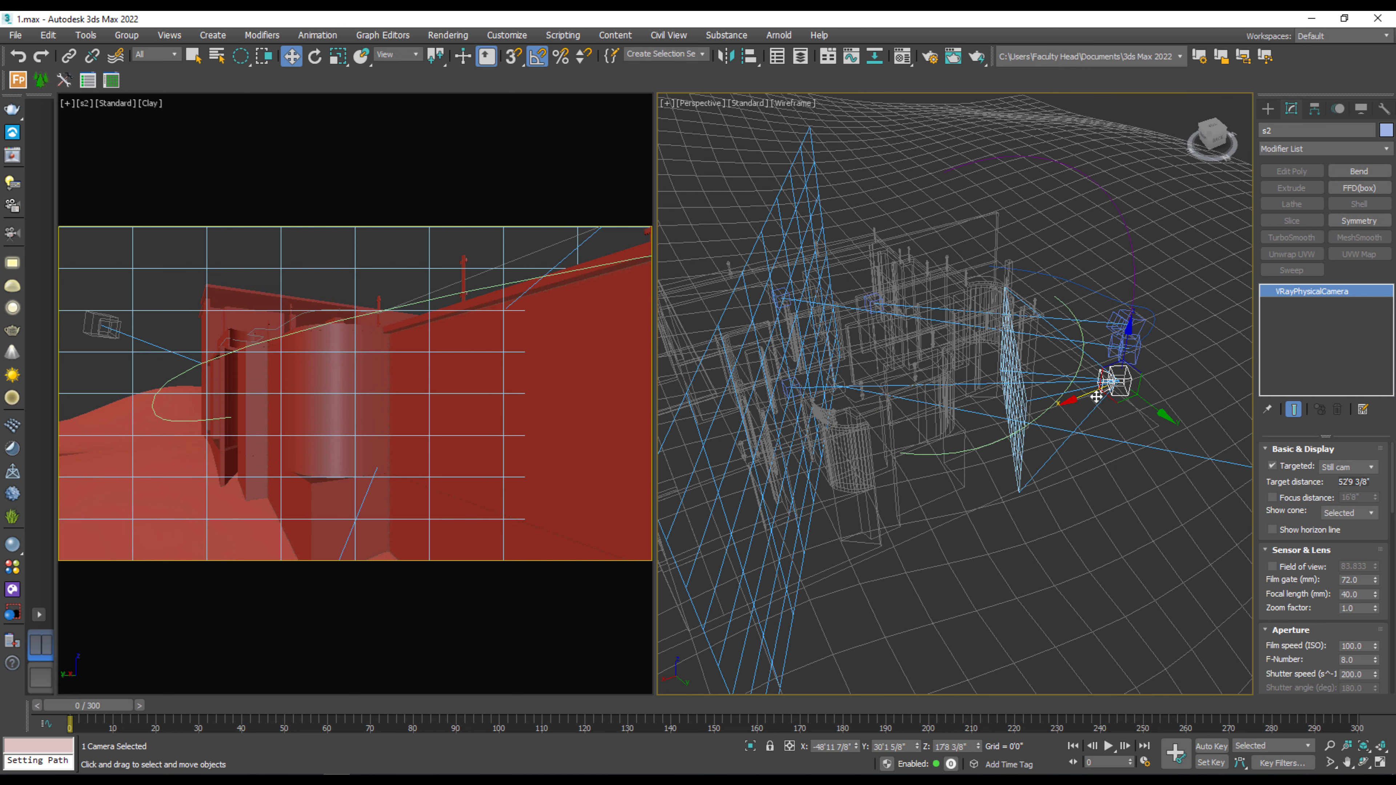
{"action": "left_click_drag", "start_coordinate": [1115, 401], "coordinate": [1169, 400]}
Step: Apply a Path Constraint to camera s2 using Arc003, the lower arc around the house
{"action": "key", "text": "q"}
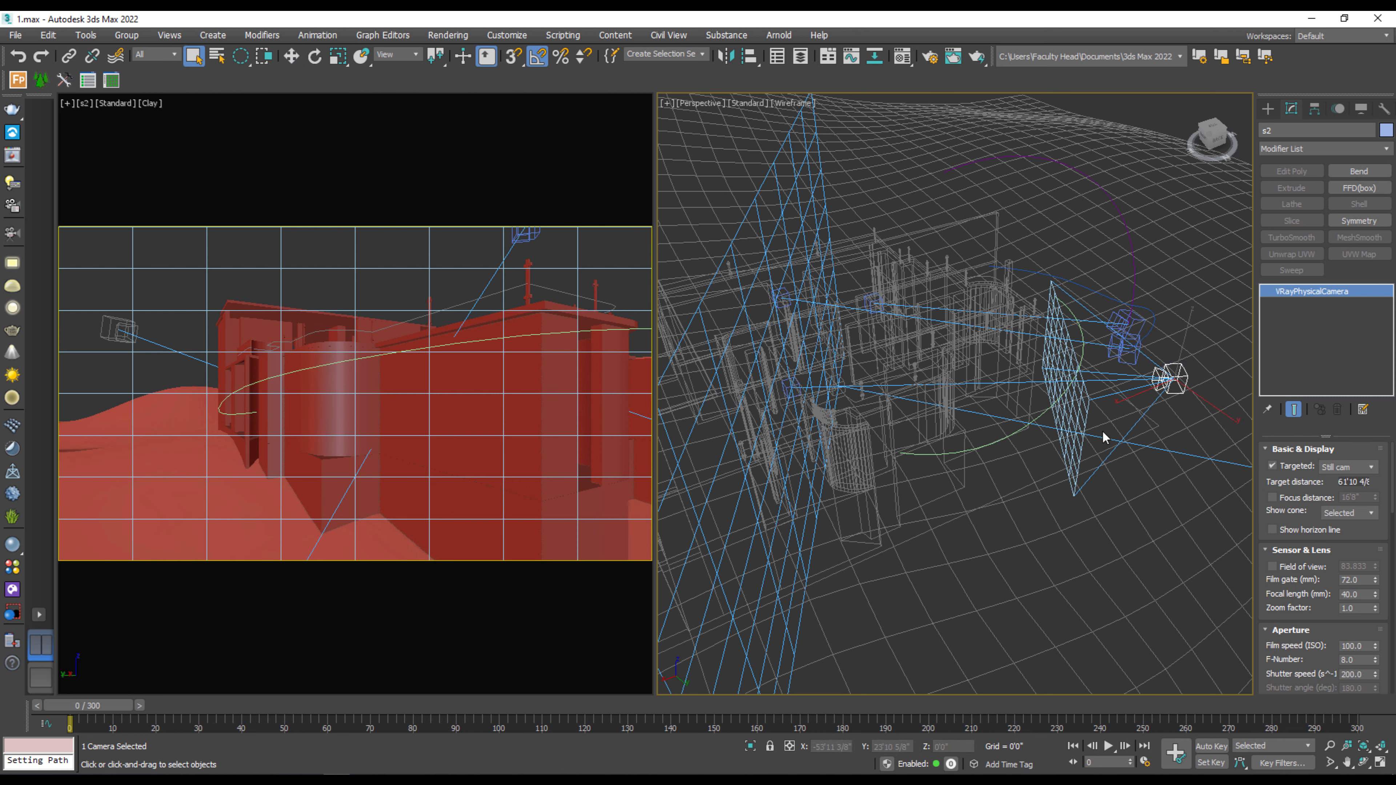
{"action": "left_click", "coordinate": [1163, 409]}
{"action": "left_click", "coordinate": [1170, 378]}
{"action": "left_click", "coordinate": [363, 36]}
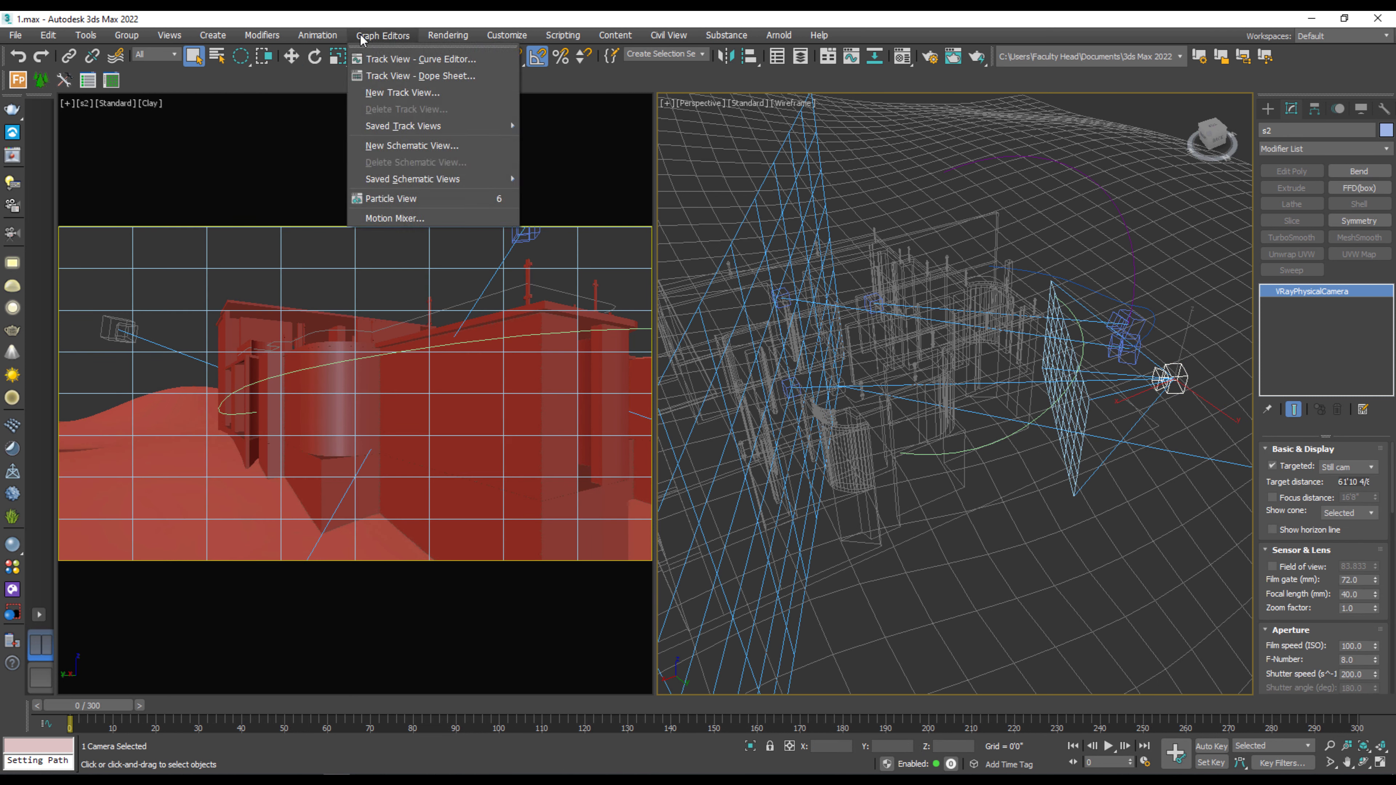
{"action": "mouse_move", "coordinate": [318, 35]}
{"action": "mouse_move", "coordinate": [335, 114]}
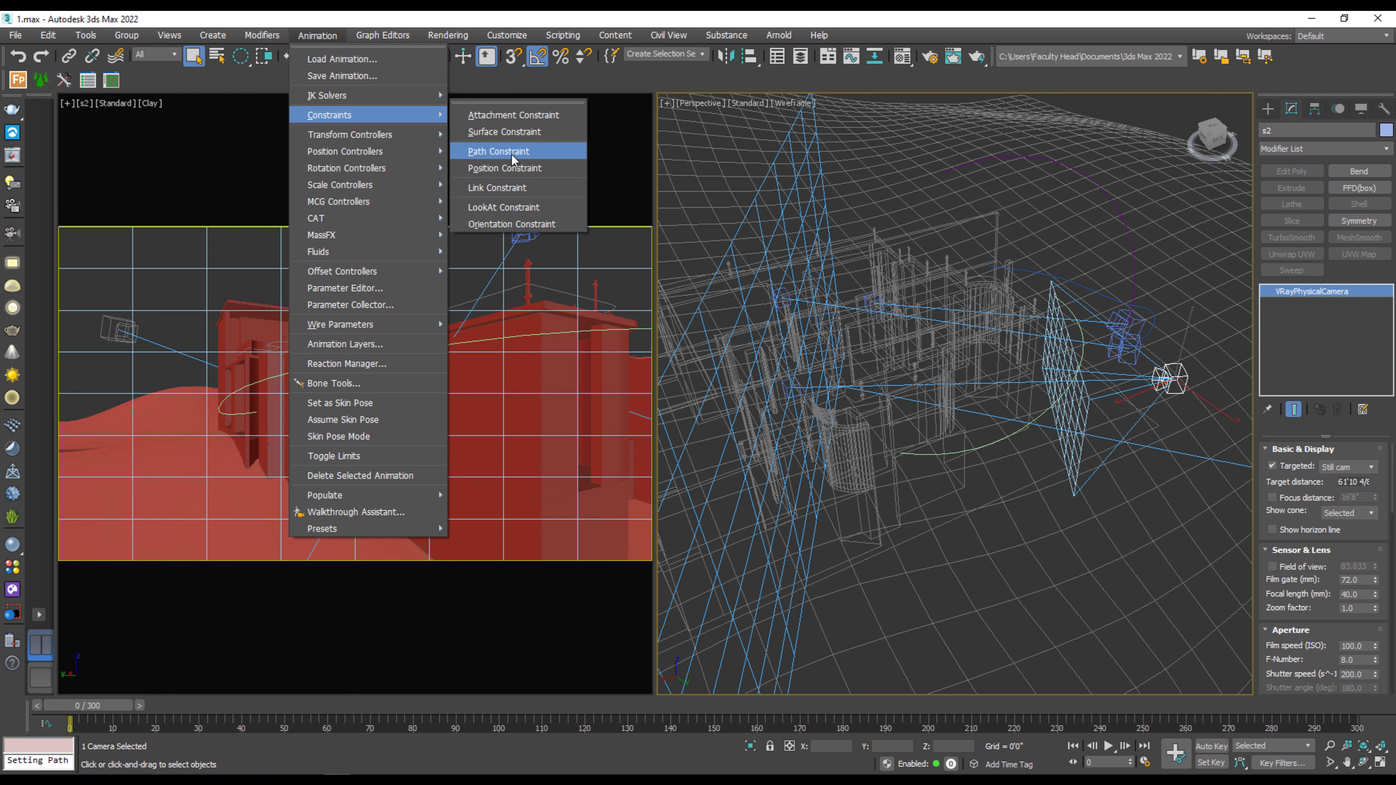
{"action": "left_click", "coordinate": [498, 151]}
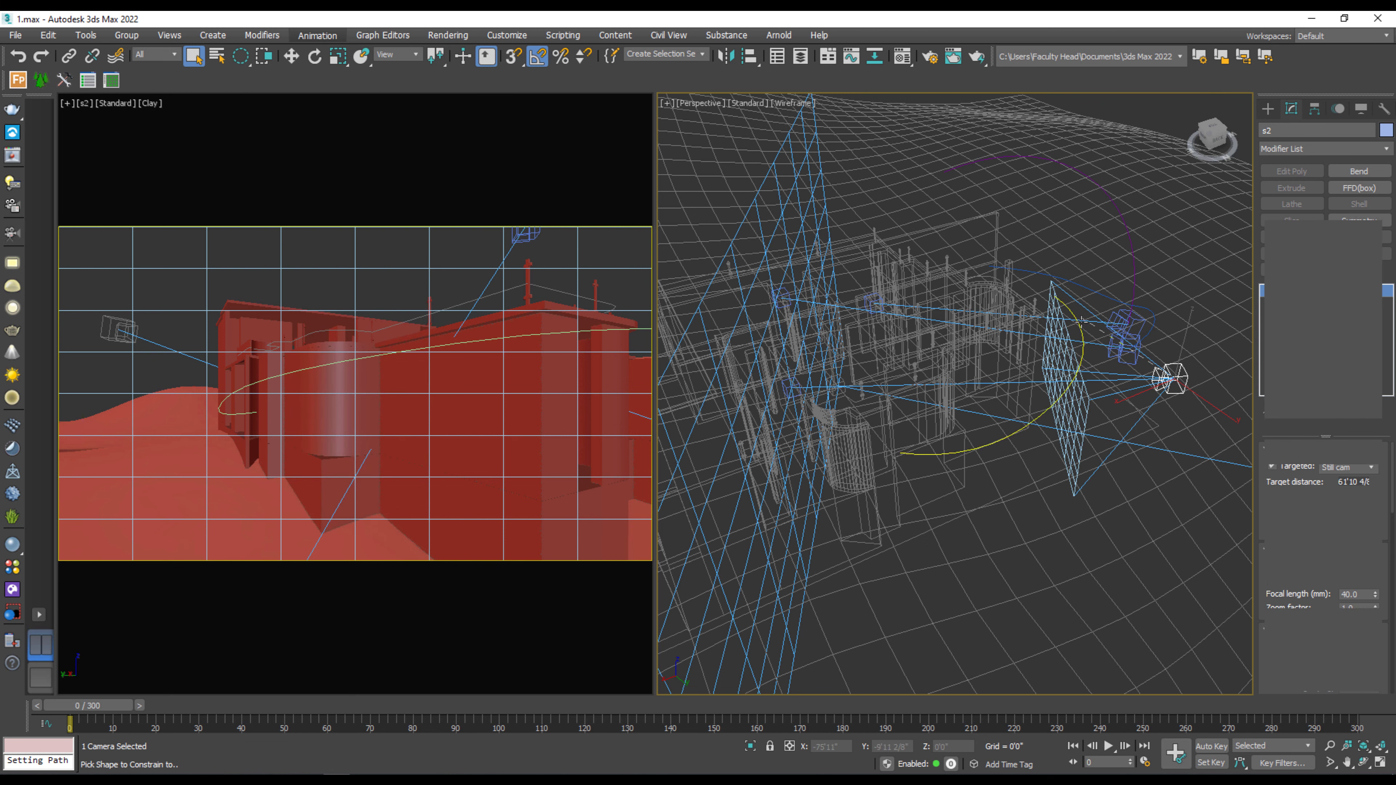
{"action": "left_click", "coordinate": [1014, 432]}
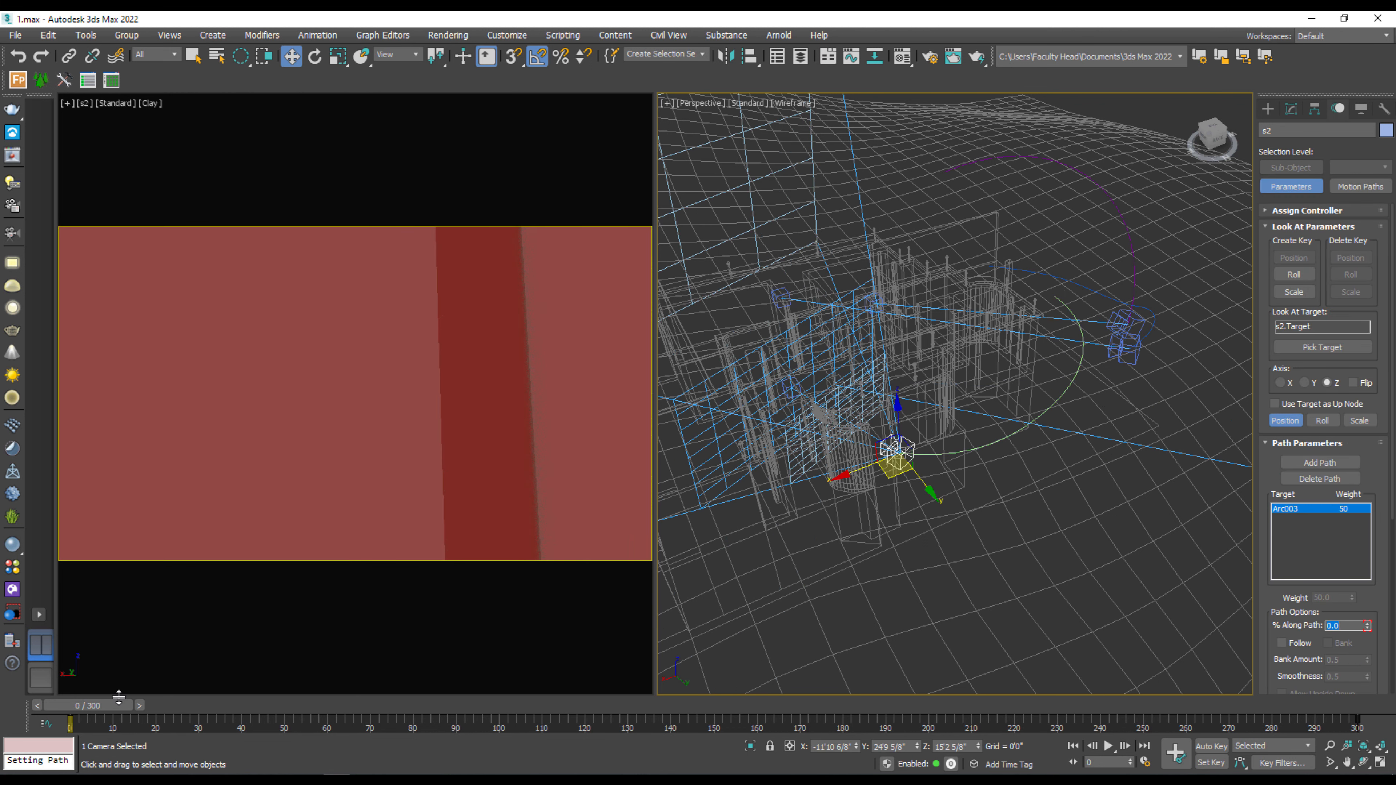
Step: Scrub to frame 281 and scale up camera s2's path Arc003 so it runs farther from the house
{"action": "left_click_drag", "start_coordinate": [119, 697], "coordinate": [1279, 663]}
{"action": "key", "text": "w"}
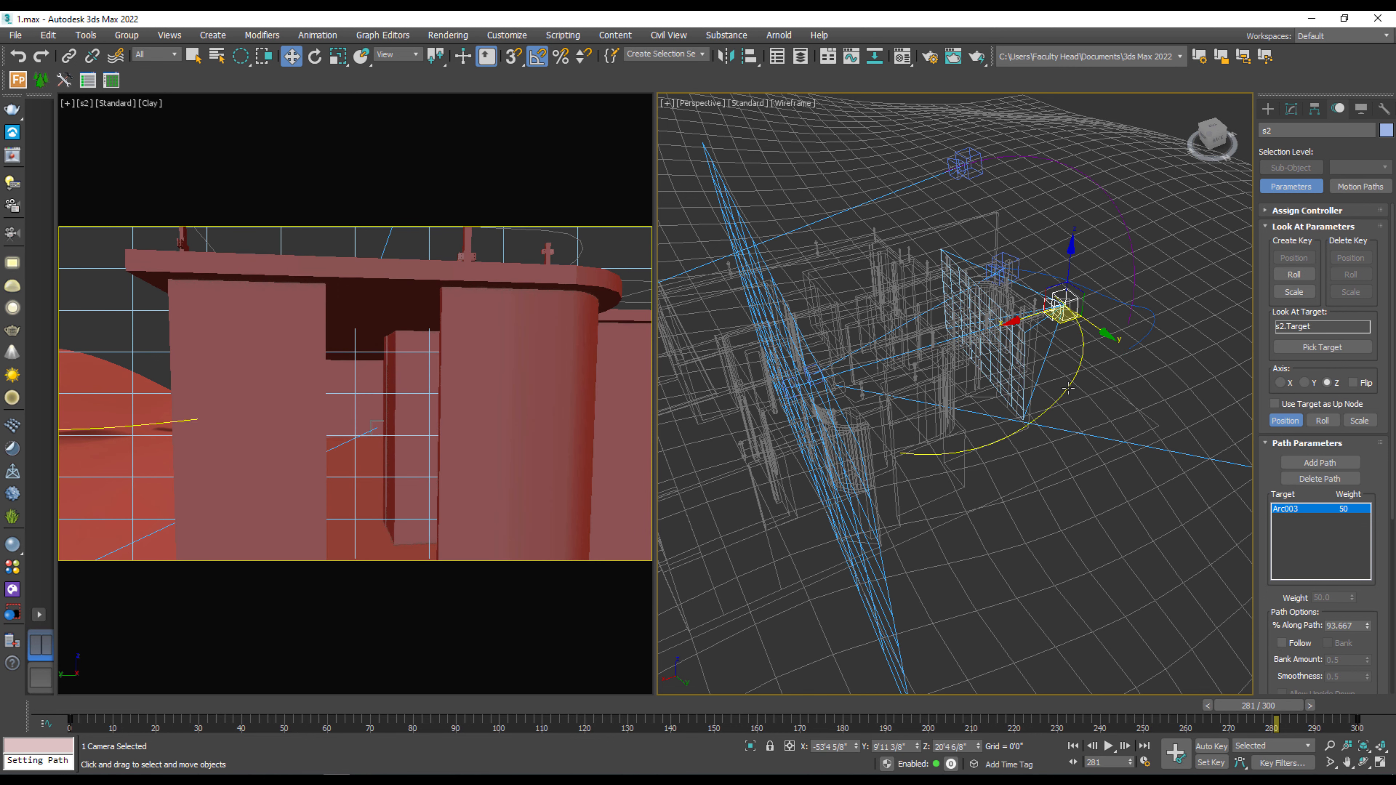
{"action": "left_click", "coordinate": [1067, 388]}
{"action": "key", "text": "r"}
{"action": "left_click_drag", "start_coordinate": [938, 352], "coordinate": [1219, 315]}
{"action": "key", "text": "w"}
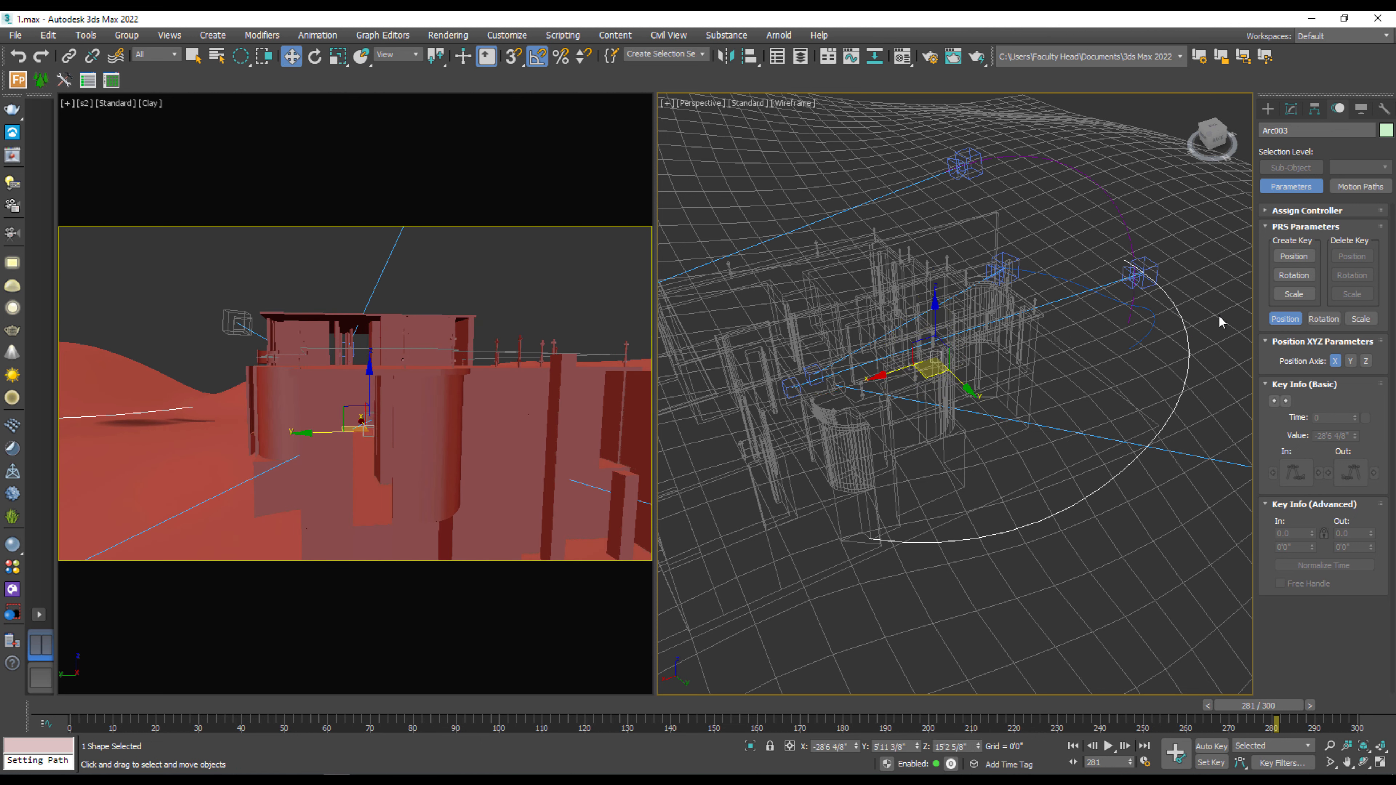
Step: Lower camera s2's path Arc003 to a Z height of about 7'11" and return the timeline to frame 0
{"action": "left_click_drag", "start_coordinate": [938, 313], "coordinate": [940, 345]}
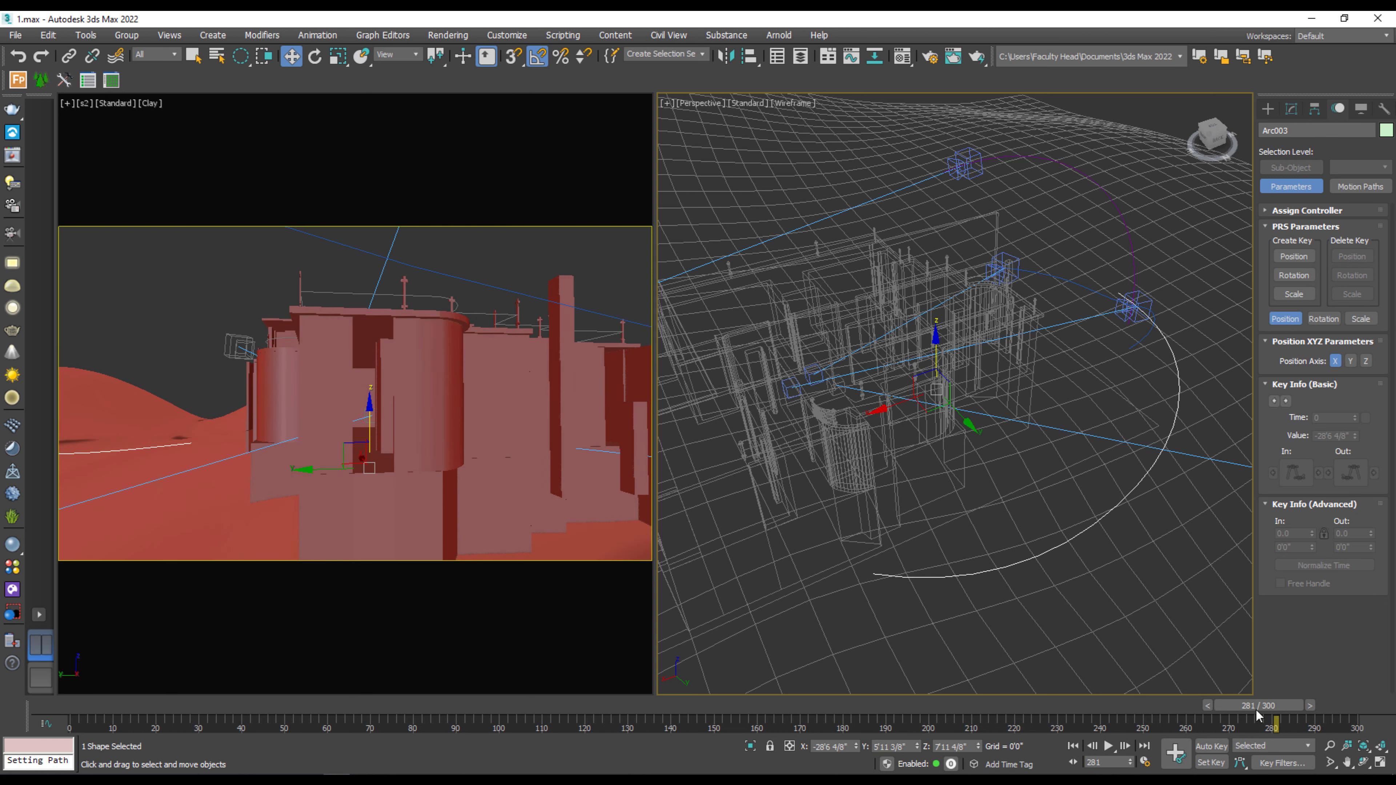
{"action": "left_click_drag", "start_coordinate": [1258, 712], "coordinate": [247, 744]}
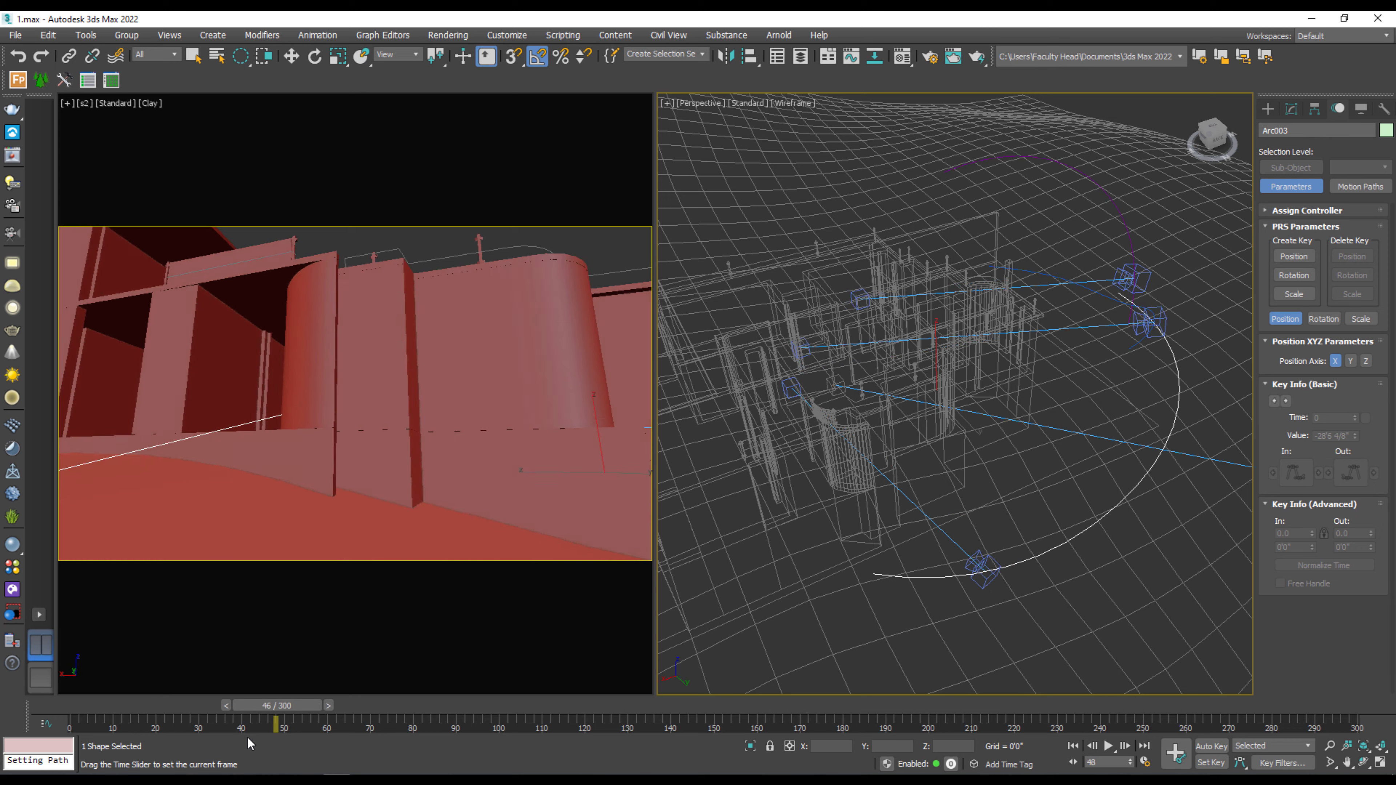
{"action": "left_click", "coordinate": [1072, 745]}
Step: Raise camera s2's path Arc003 to a Z height of about 12'3" at frame 0
{"action": "key", "text": "w"}
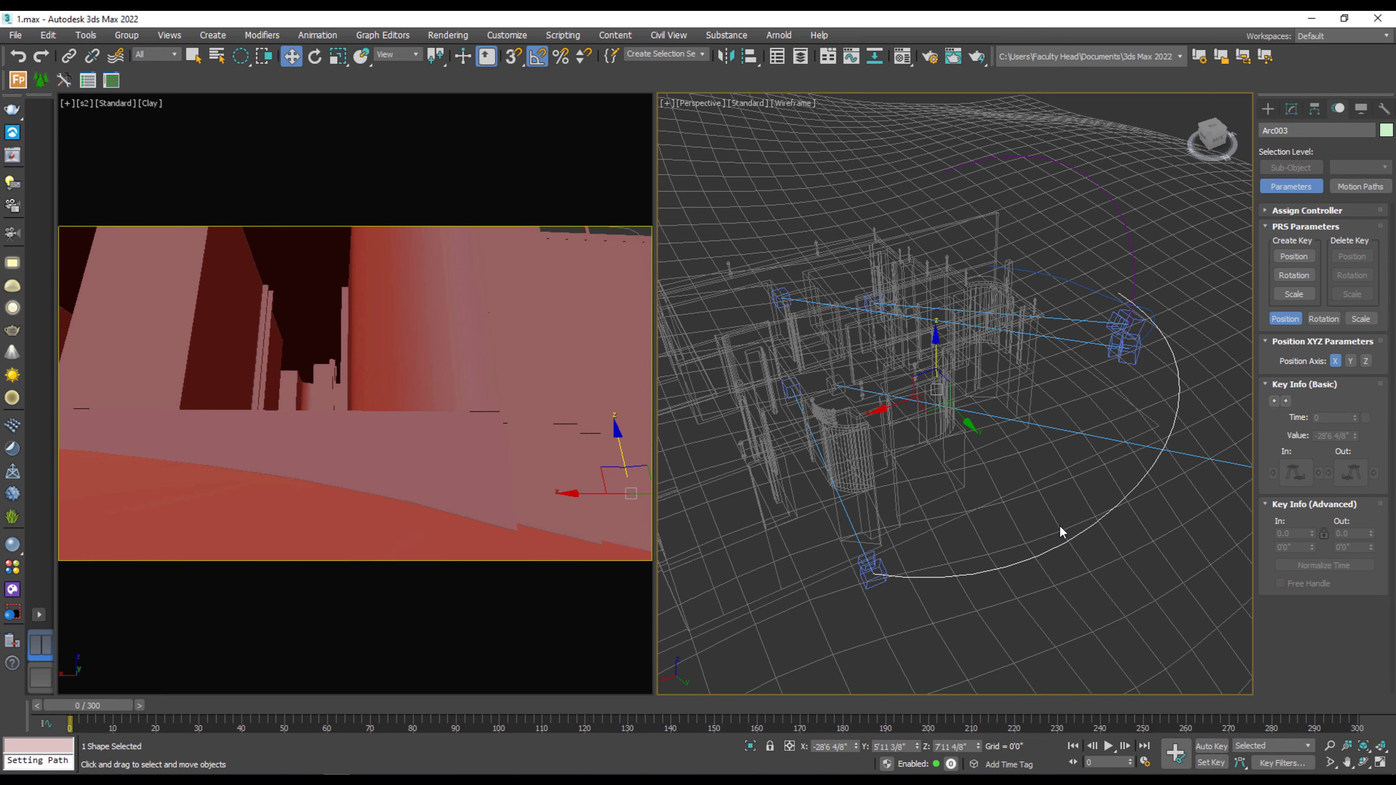
{"action": "middle_click_drag", "start_coordinate": [1059, 526], "coordinate": [1030, 472], "text": "alt"}
{"action": "key", "text": "e"}
{"action": "mouse_move", "coordinate": [977, 352]}
{"action": "left_mouse_down"}
{"action": "mouse_move", "coordinate": [969, 367]}
{"action": "mouse_move", "coordinate": [963, 341]}
{"action": "left_mouse_up"}
{"action": "key", "text": "w"}
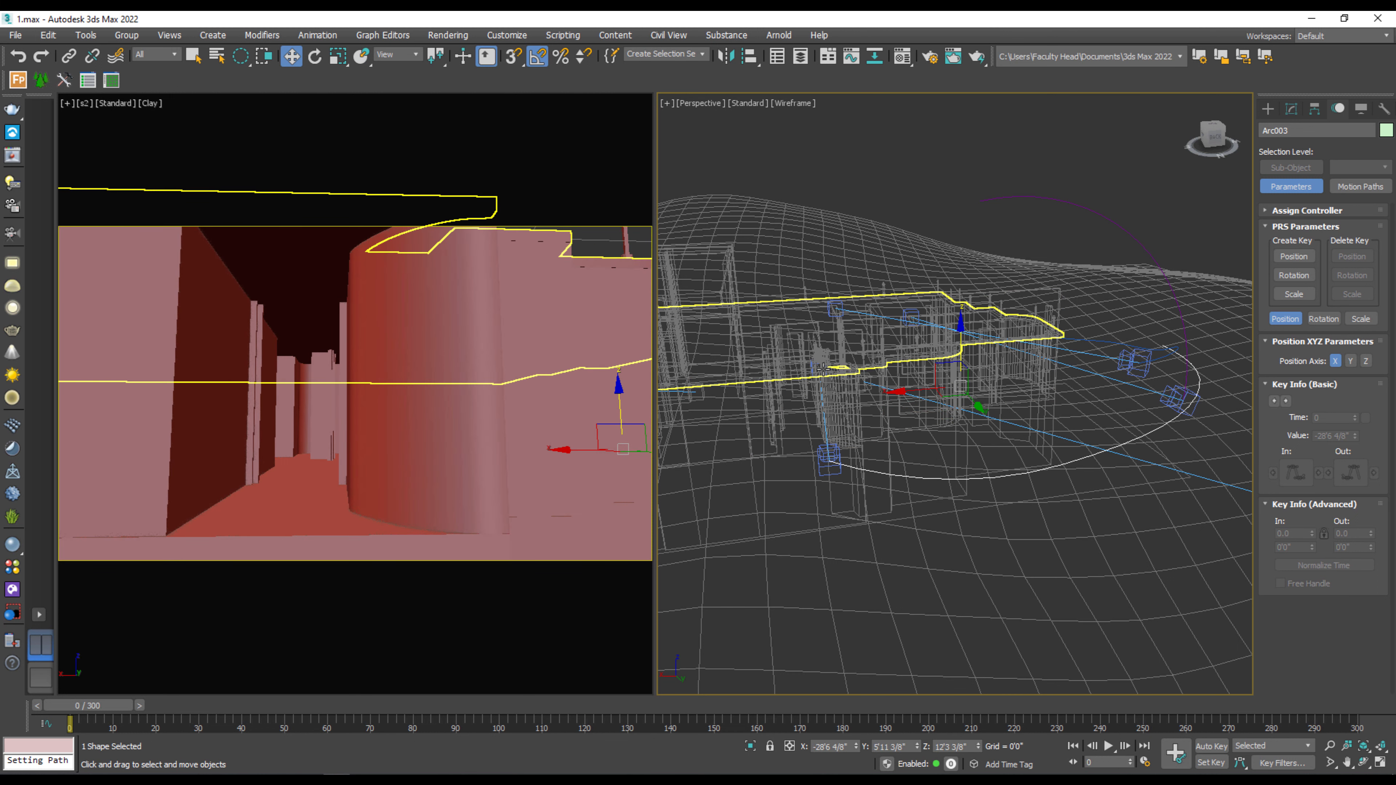
Step: Switch to the Windows Calculator by running calc
{"action": "key", "text": "super+r"}
{"action": "type", "text": "calc"}
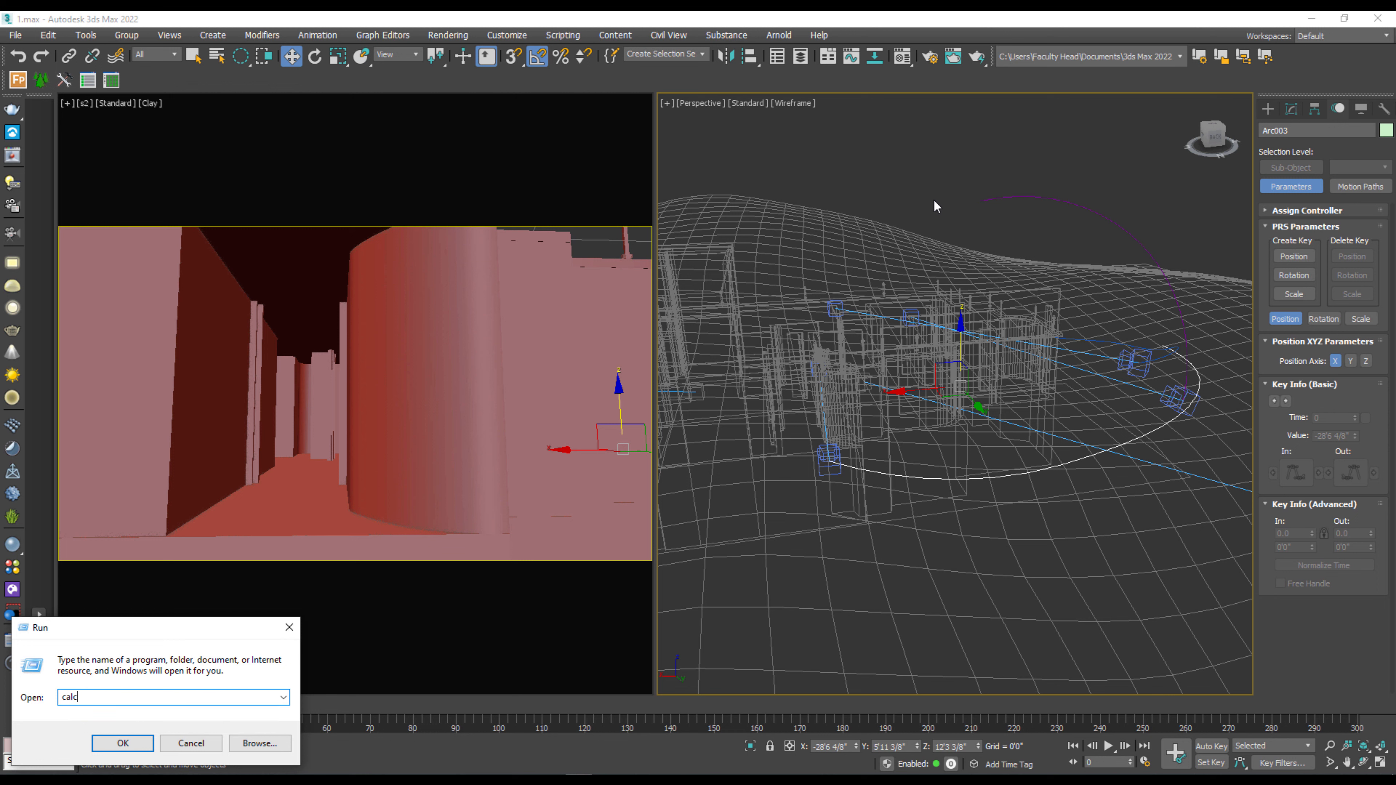
{"action": "key", "text": "Return"}
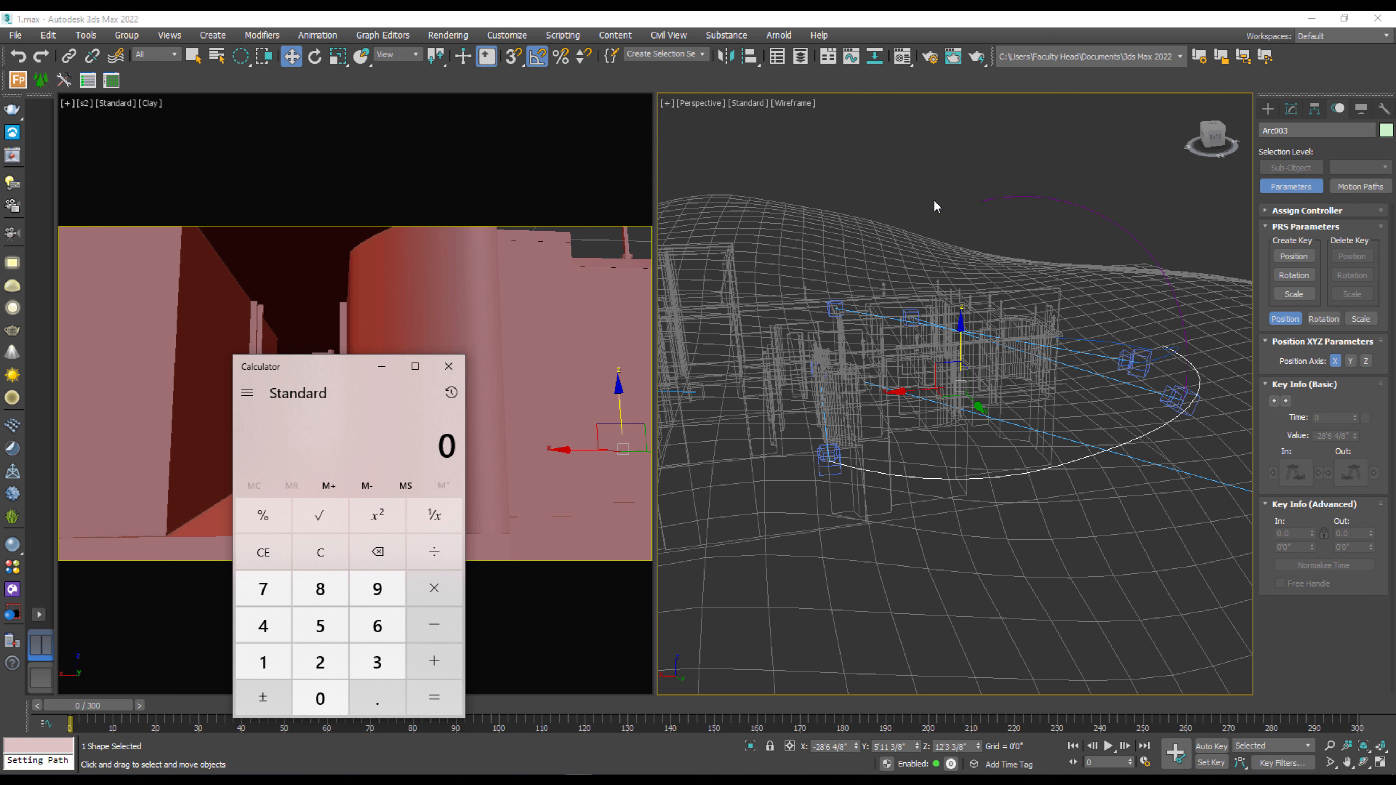
Step: Calculate the render-time estimate with a multiplication and a division by 24, and minimize the calculator
{"action": "type", "text": "8*"}
{"action": "type", "text": "90"}
{"action": "key", "text": "Return"}
{"action": "type", "text": "/"}
{"action": "type", "text": "24"}
{"action": "key", "text": "Return"}
{"action": "key", "text": "slash"}
{"action": "type", "text": "24"}
{"action": "key", "text": "Return"}
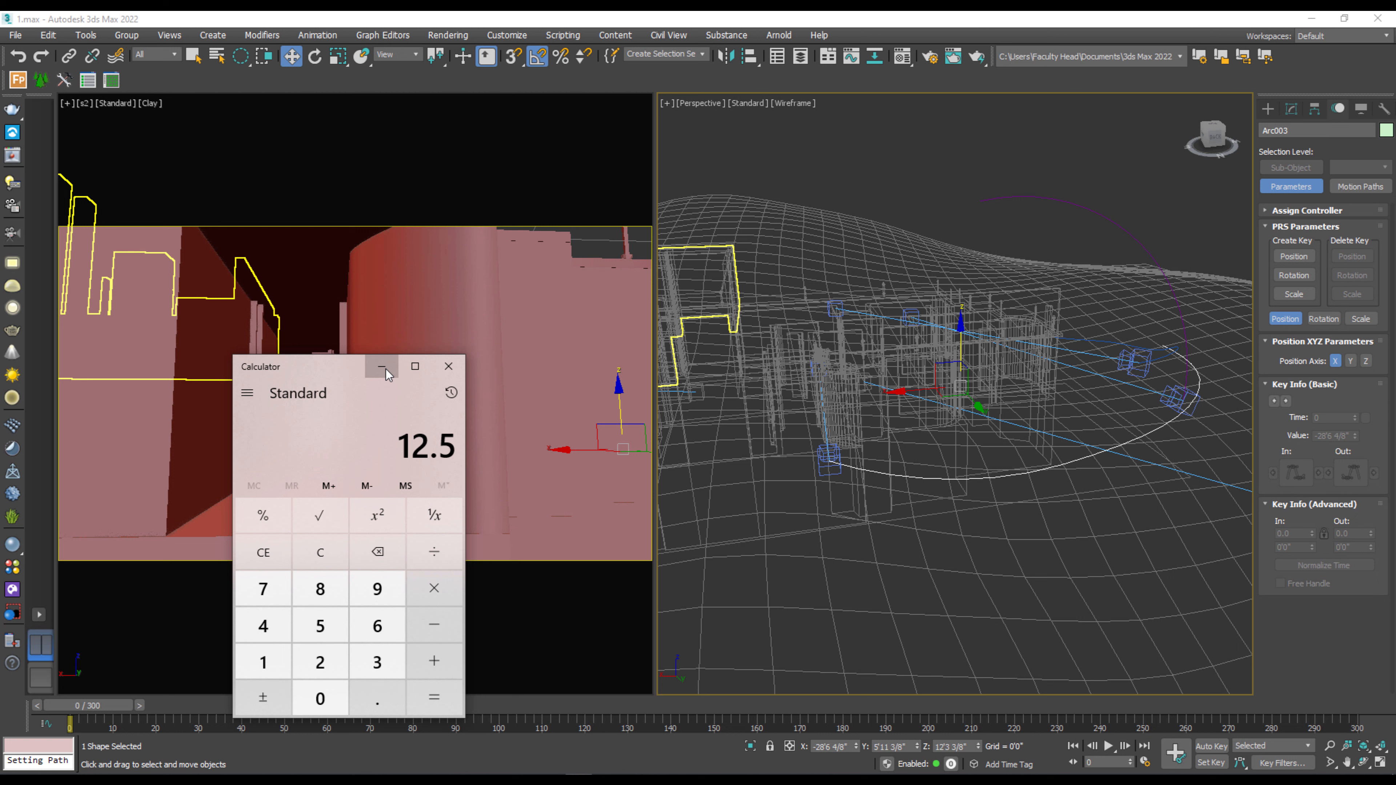
{"action": "left_click", "coordinate": [385, 369]}
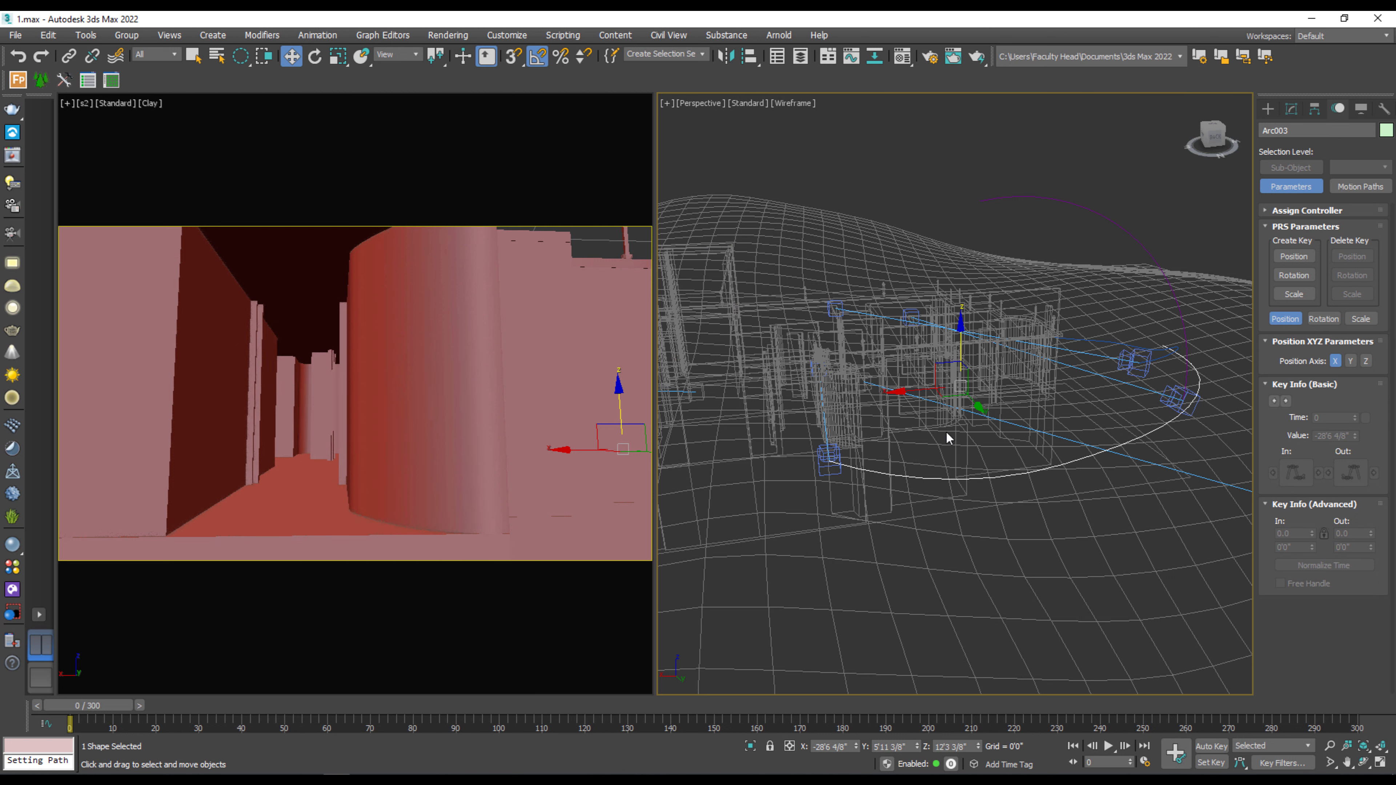
Step: Switch to the plain Select tool and deselect Arc003 so that nothing in the scene is selected
{"action": "key", "text": "q"}
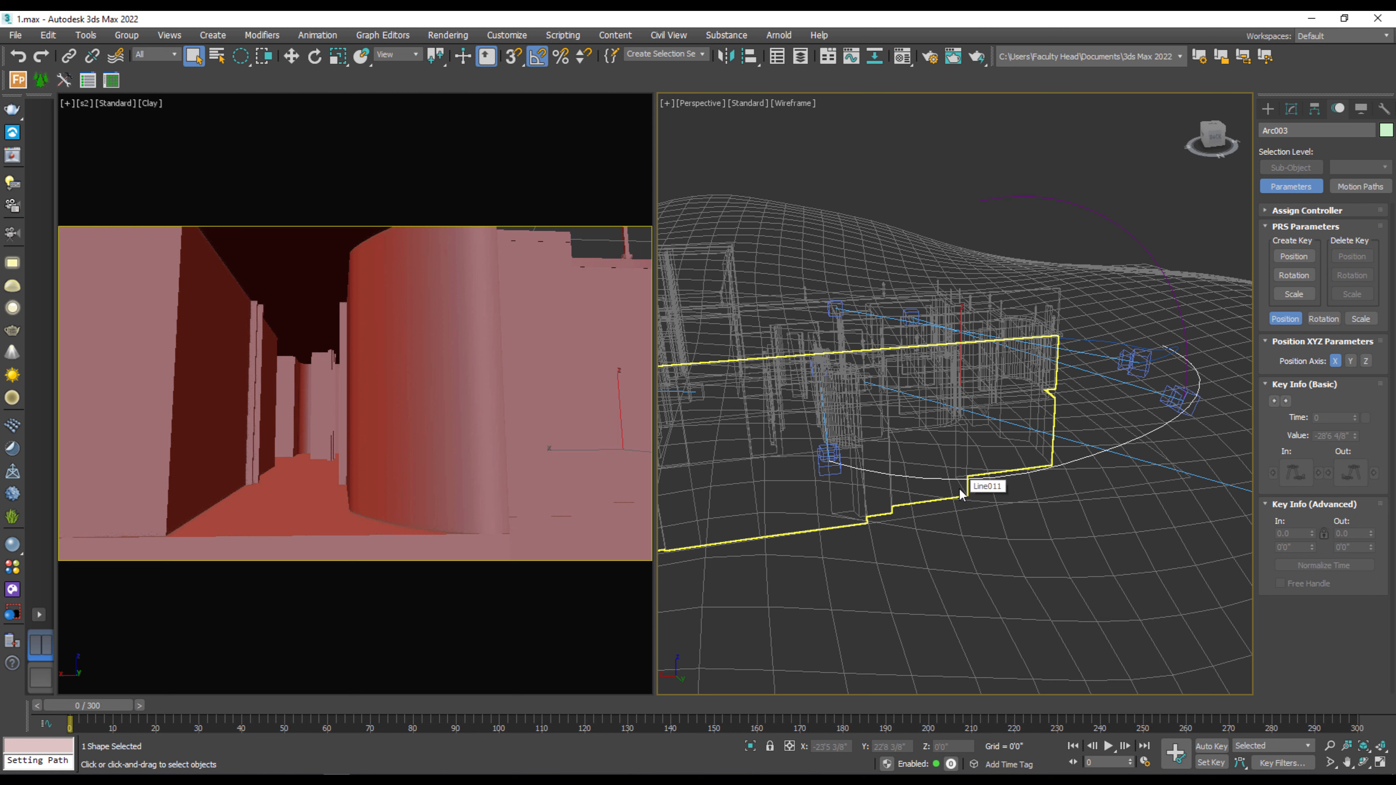
{"action": "key", "text": "q"}
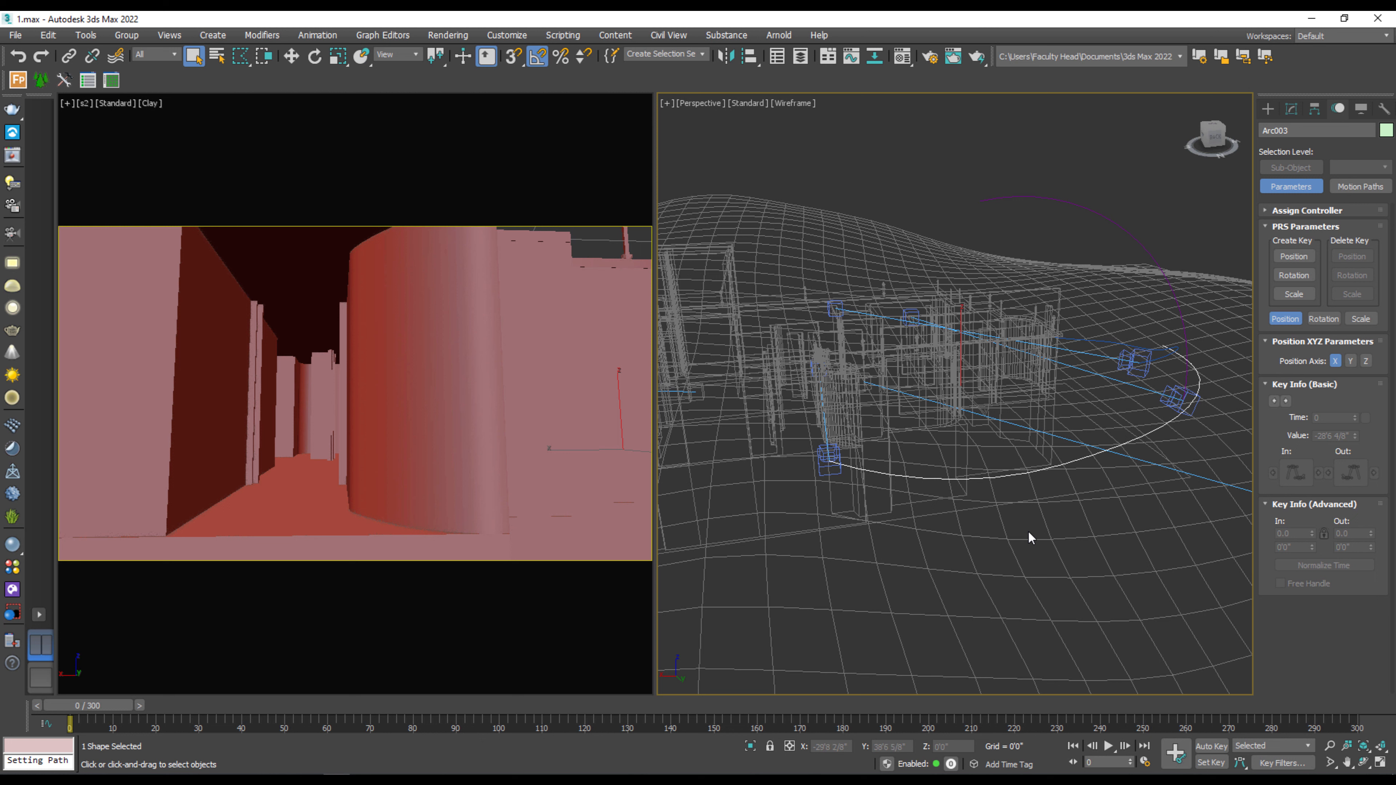
{"action": "key", "text": "q"}
{"action": "left_click", "coordinate": [1029, 532]}
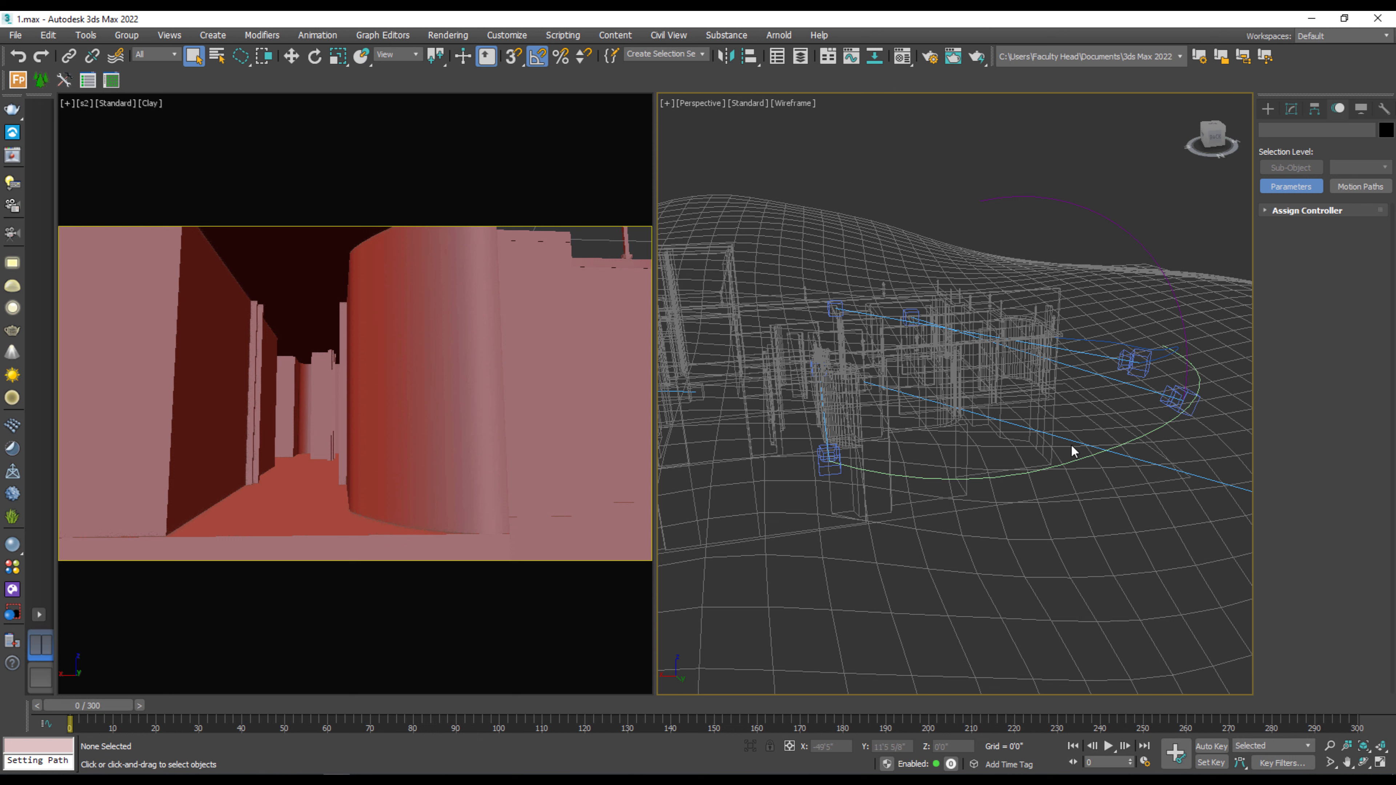
{"action": "key", "text": "q"}
Step: Switch to Chrome, dismiss the restore-pages prompt and search Google for "pbr materials"
{"action": "left_click", "coordinate": [175, 781]}
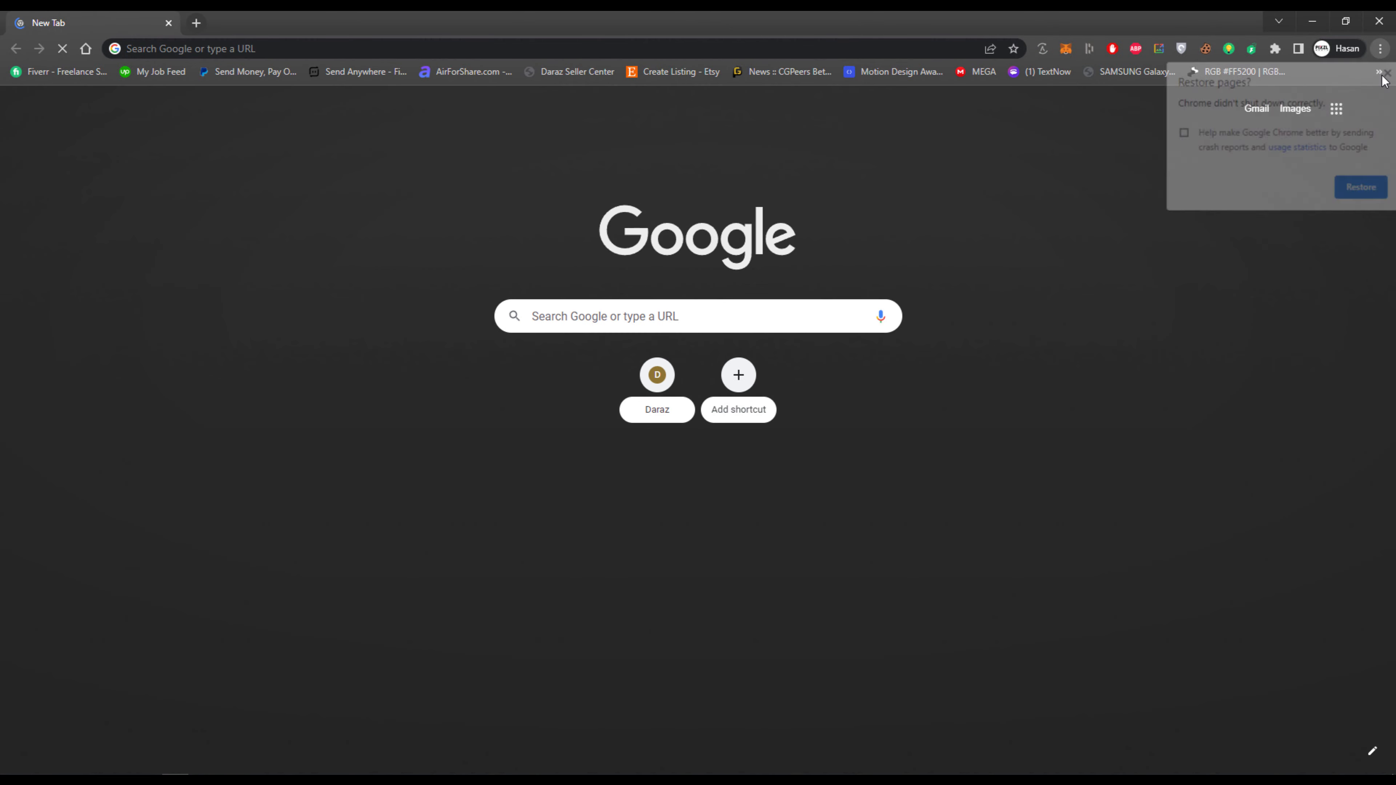
{"action": "left_click", "coordinate": [1380, 72]}
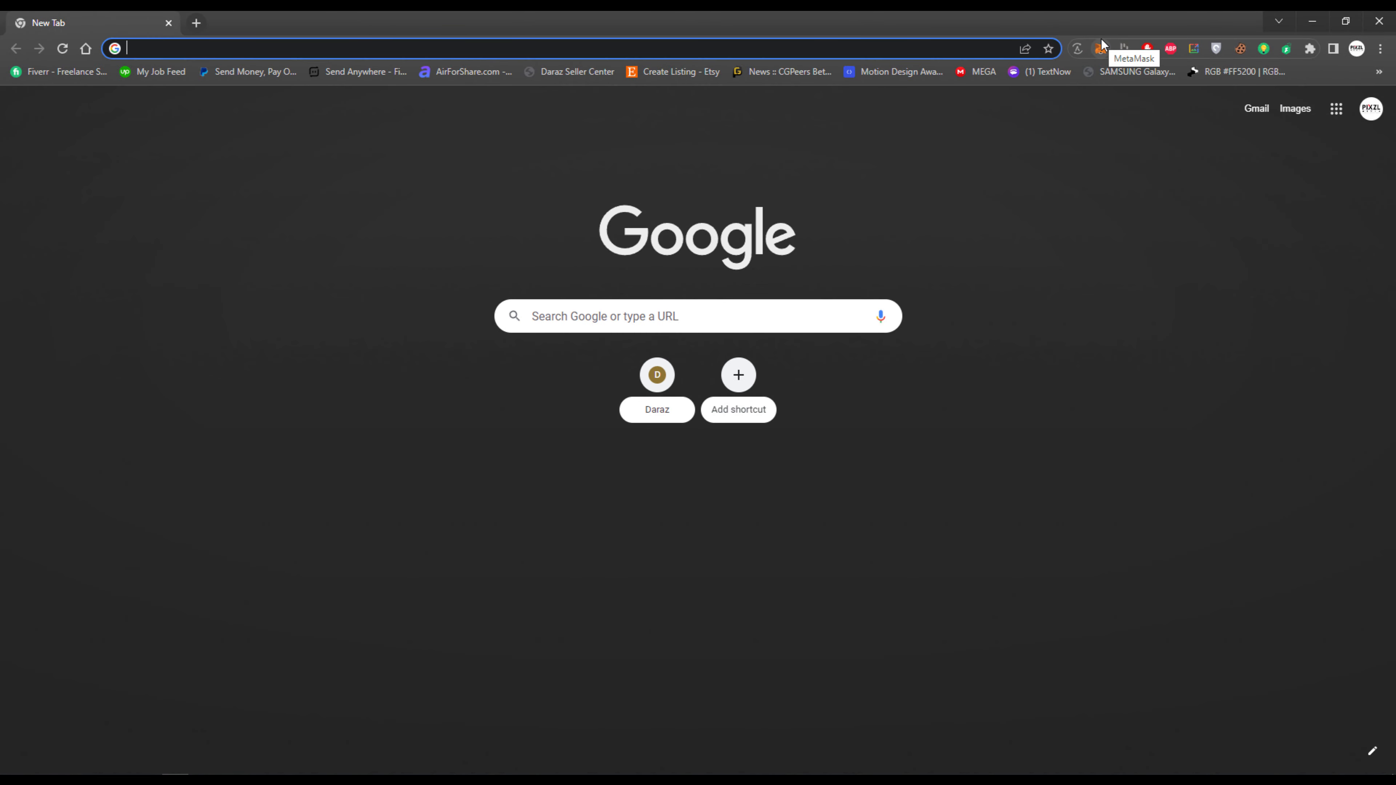
{"action": "type", "text": "pbr materials"}
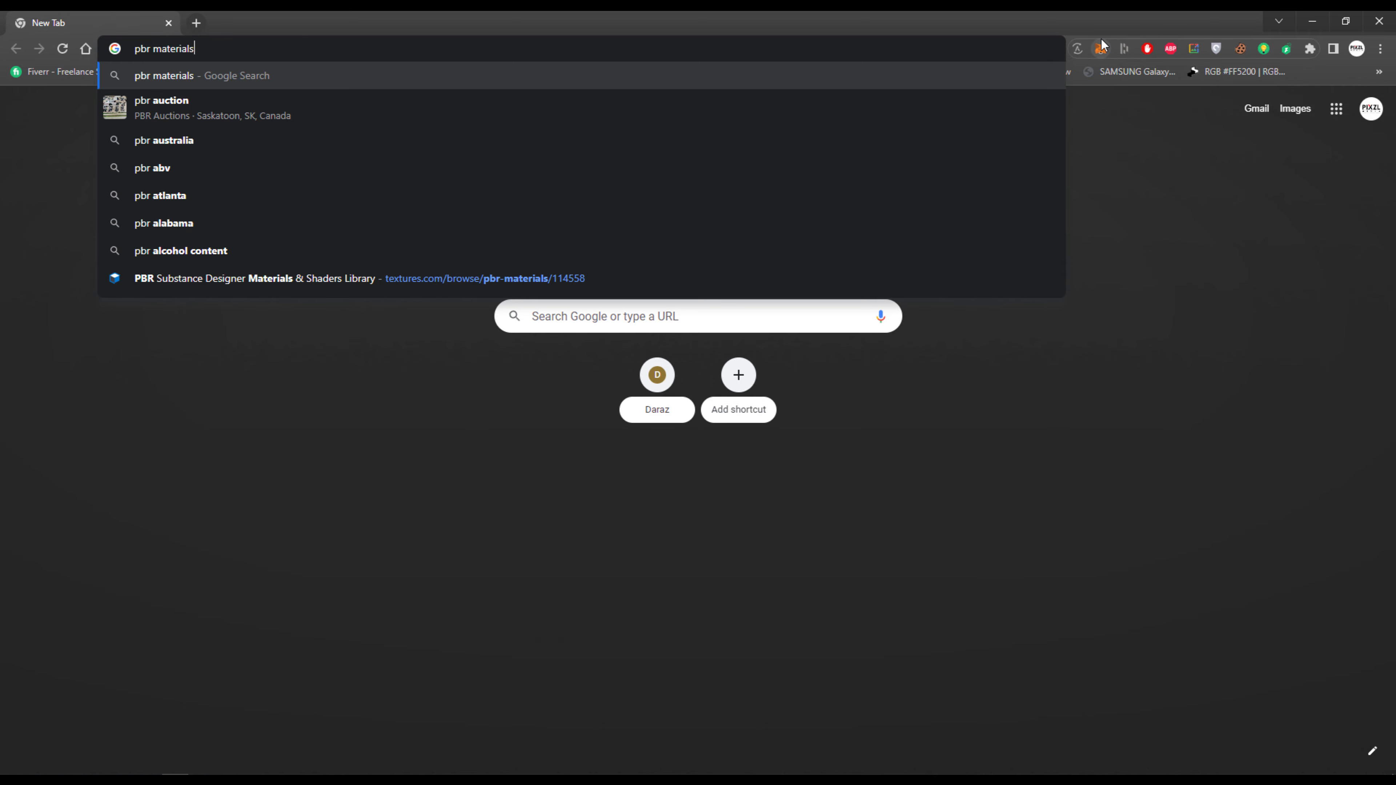
{"action": "key", "text": "Return"}
Step: Open the textures.com library in a new browser tab
{"action": "key", "text": "ctrl+t"}
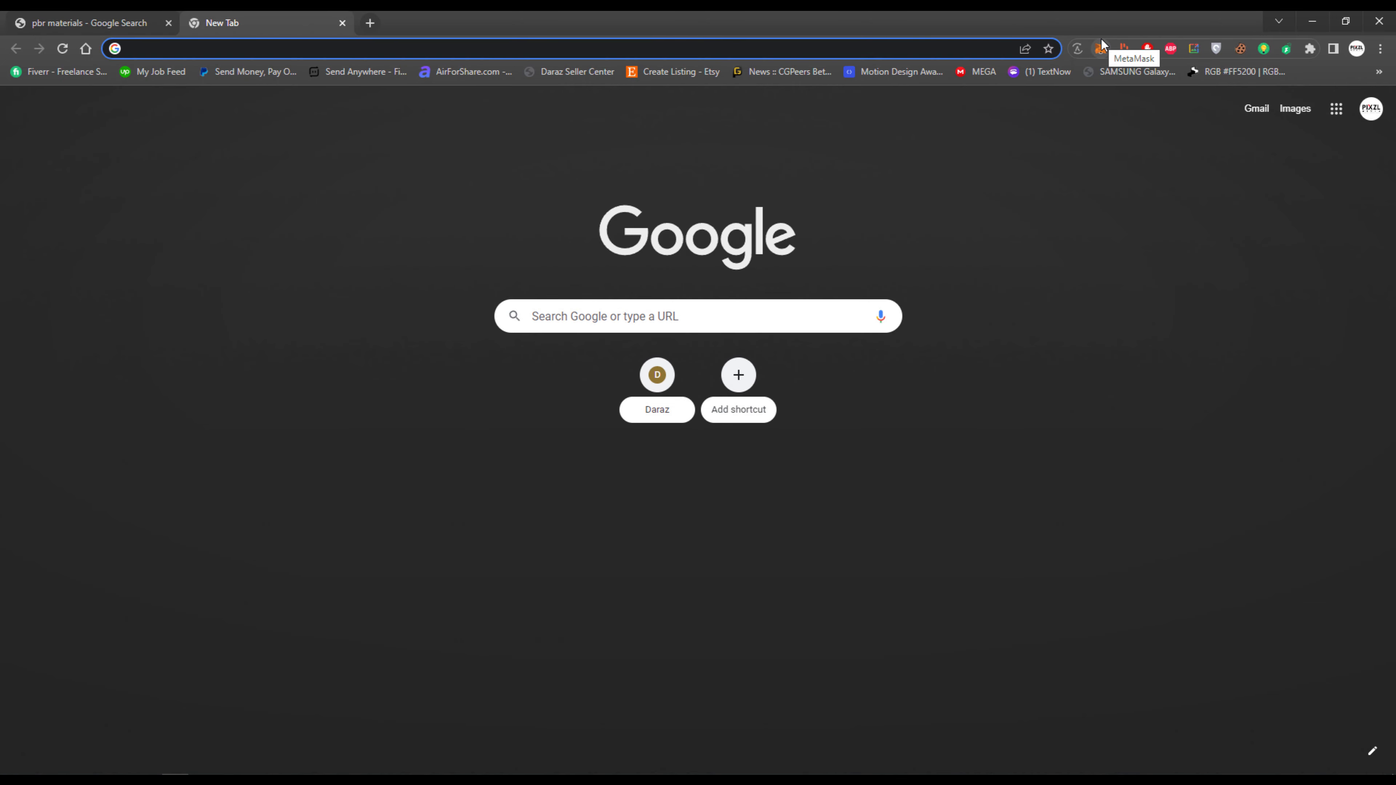
{"action": "type", "text": "materials"}
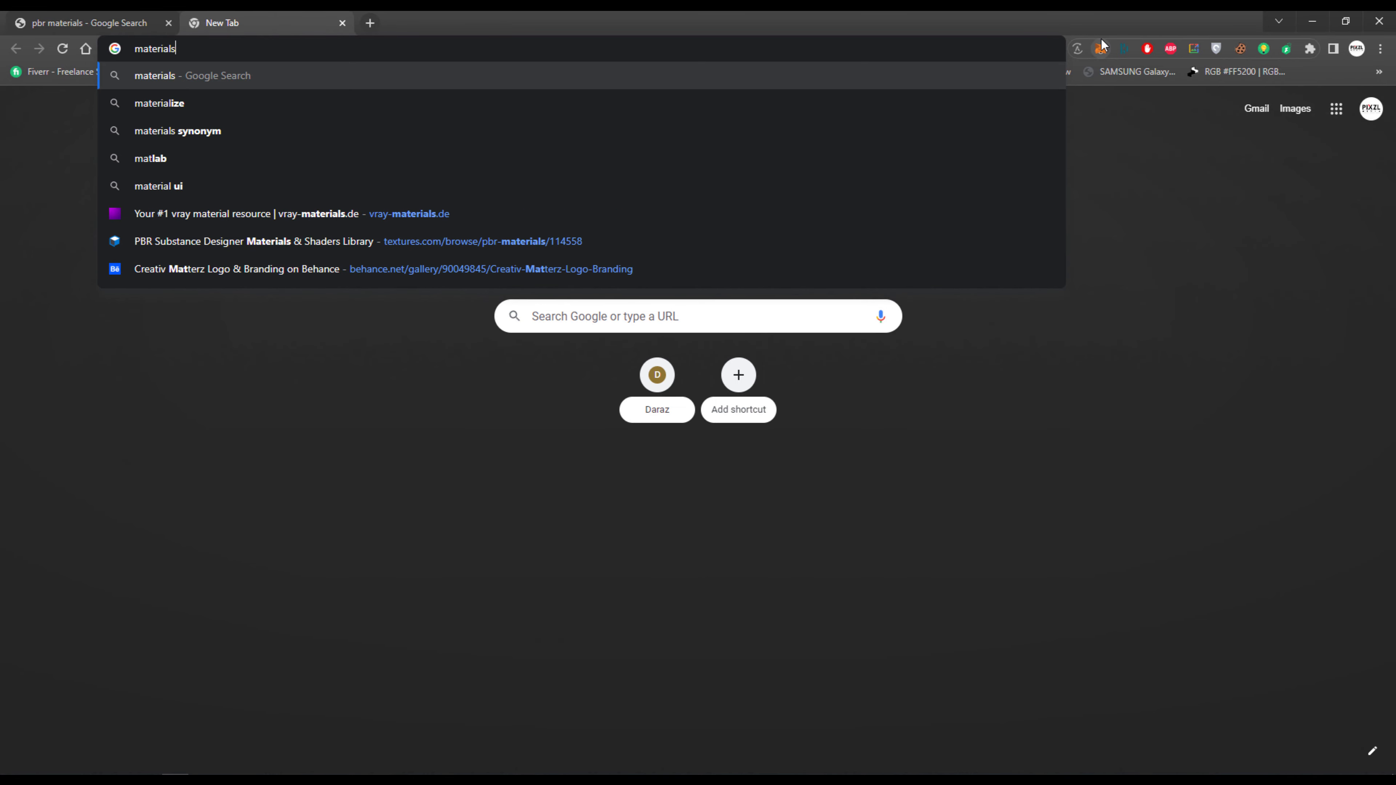
{"action": "key", "text": "ctrl+a"}
{"action": "type", "text": "textures"}
{"action": "key", "text": "Return"}
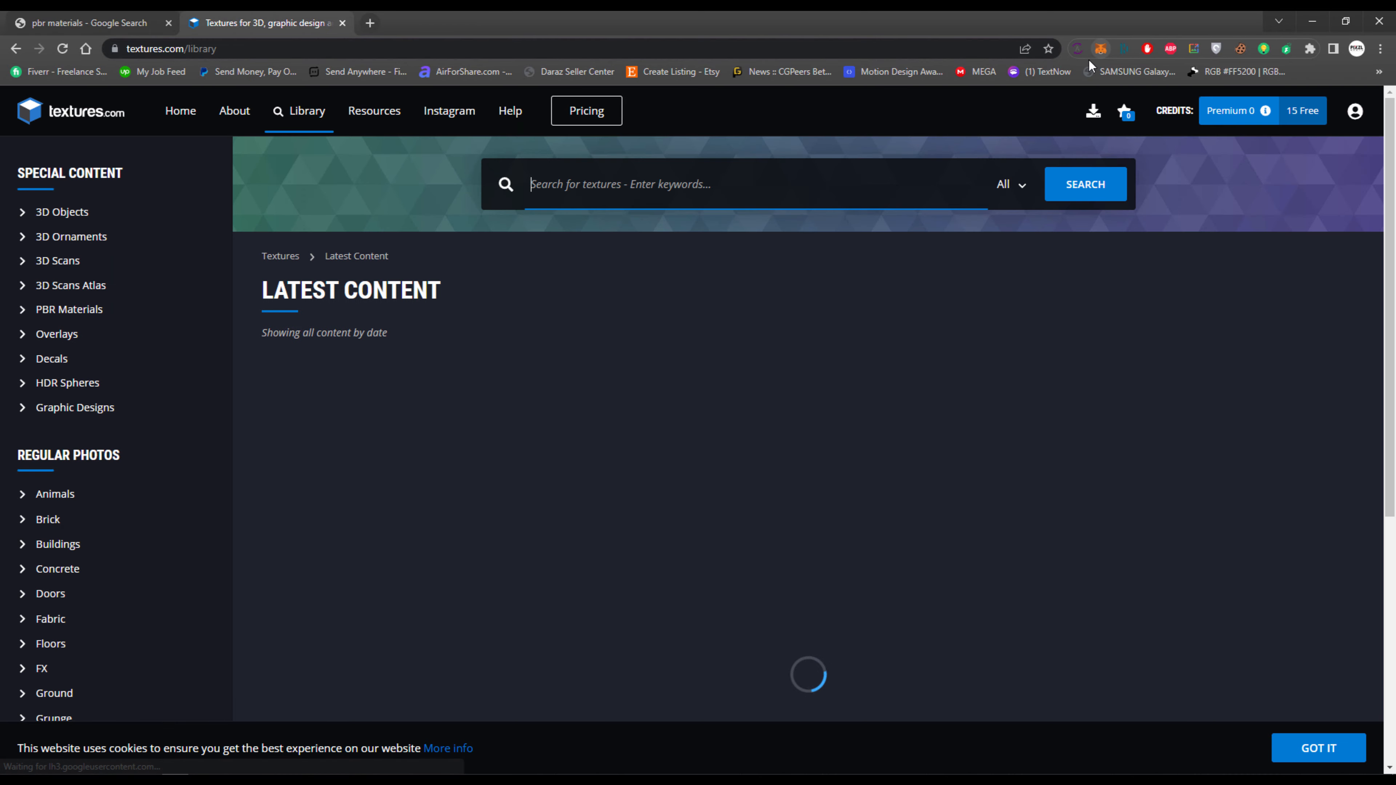
Step: Open the Brick Walls category under PBR Materials, viewing and closing the Medieval Mixed Size Brick entry before reloading the page
{"action": "left_click", "coordinate": [69, 310]}
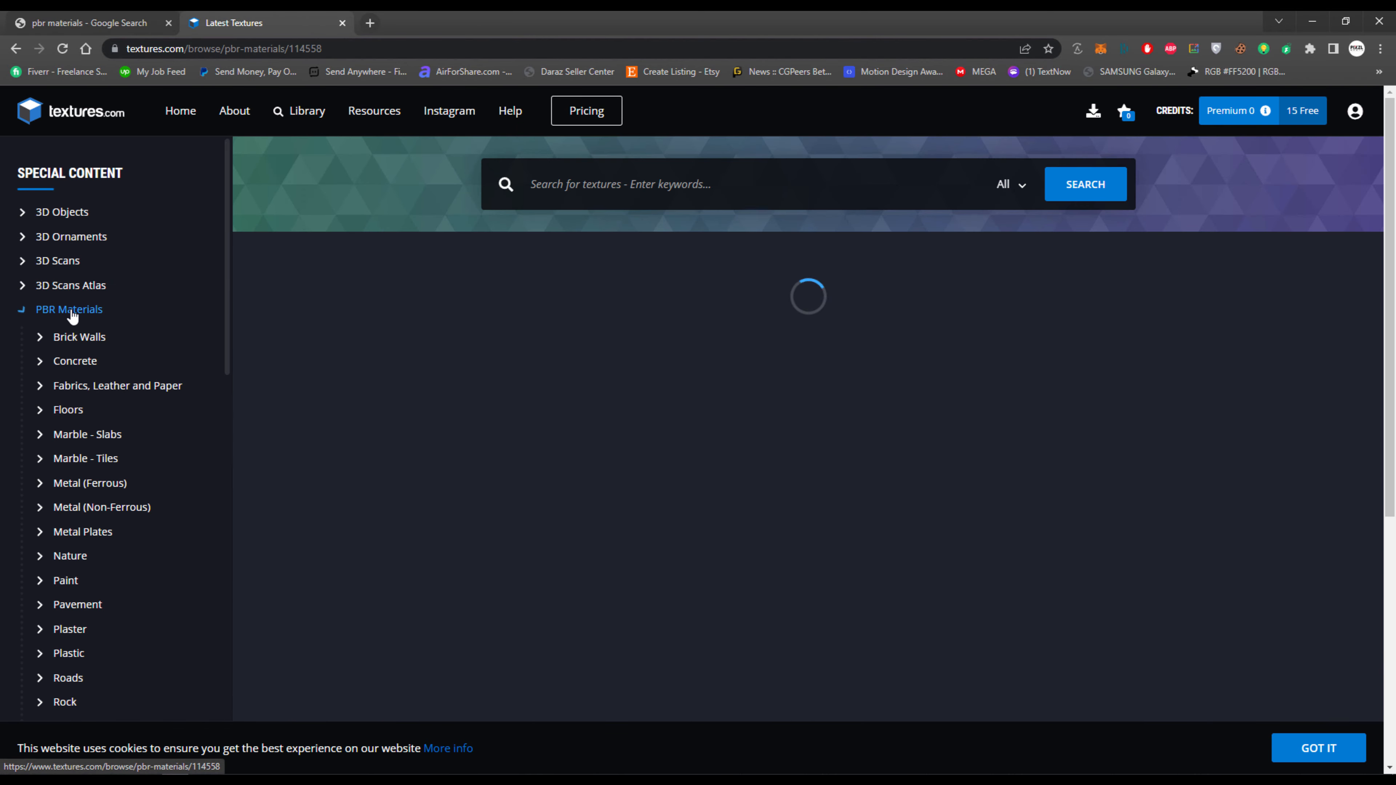
{"action": "left_click", "coordinate": [82, 338]}
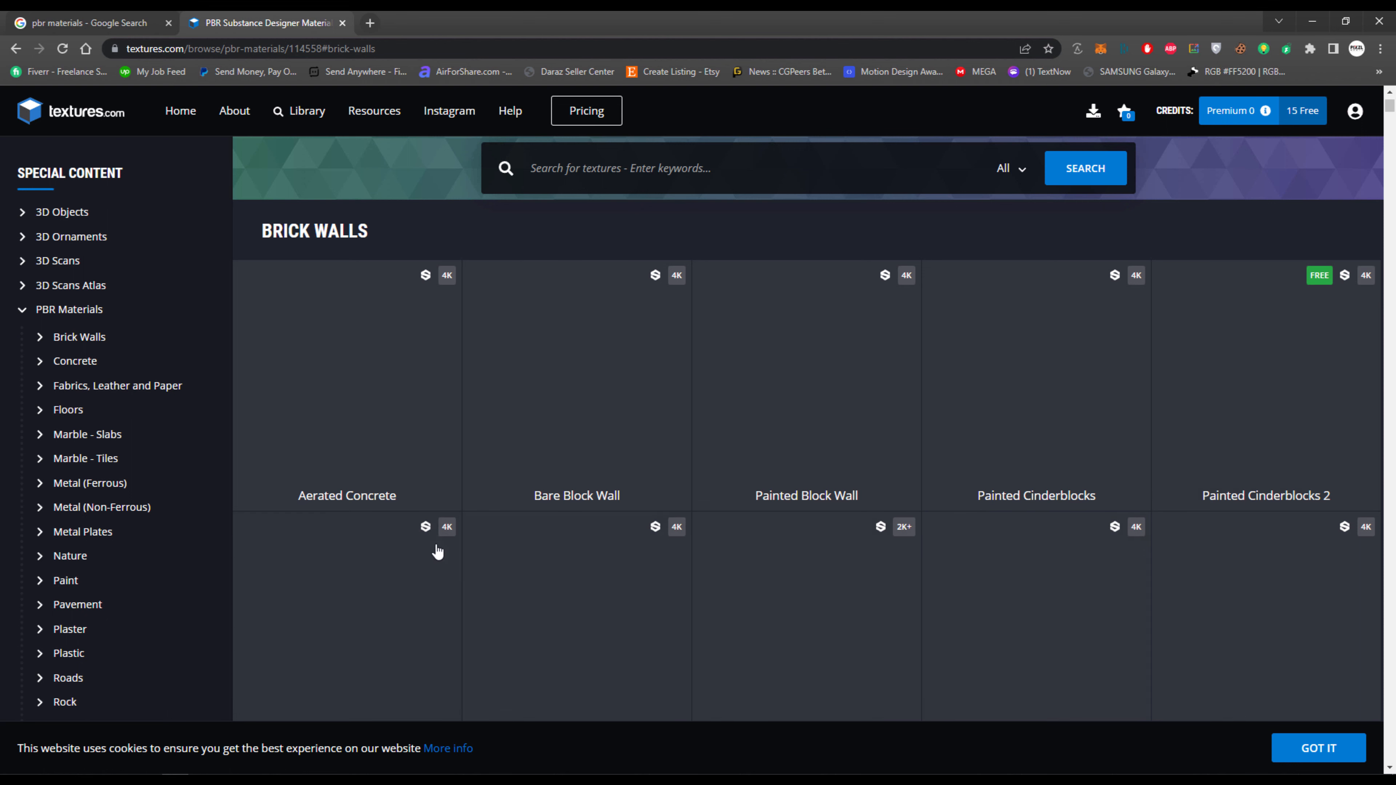
{"action": "left_click", "coordinate": [635, 651]}
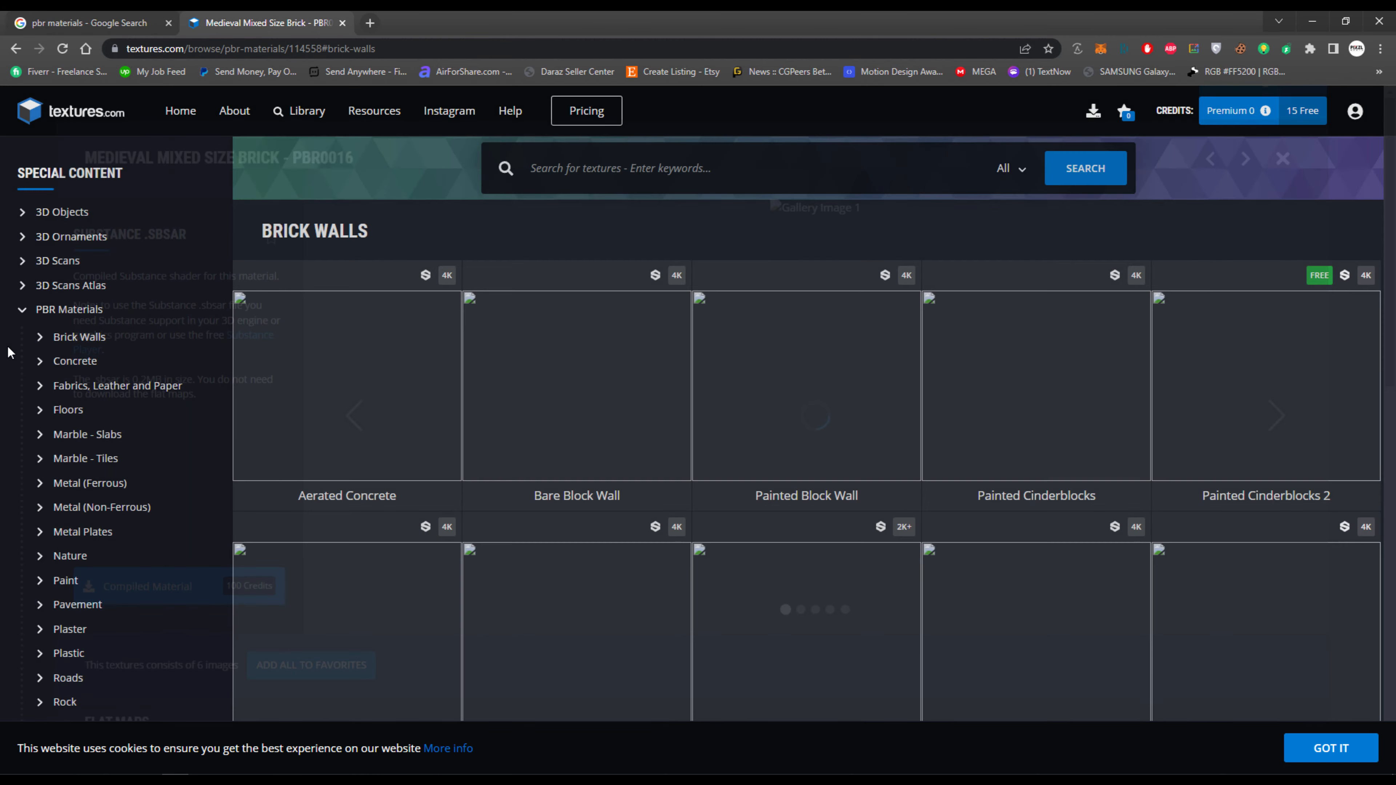
{"action": "left_click", "coordinate": [11, 355]}
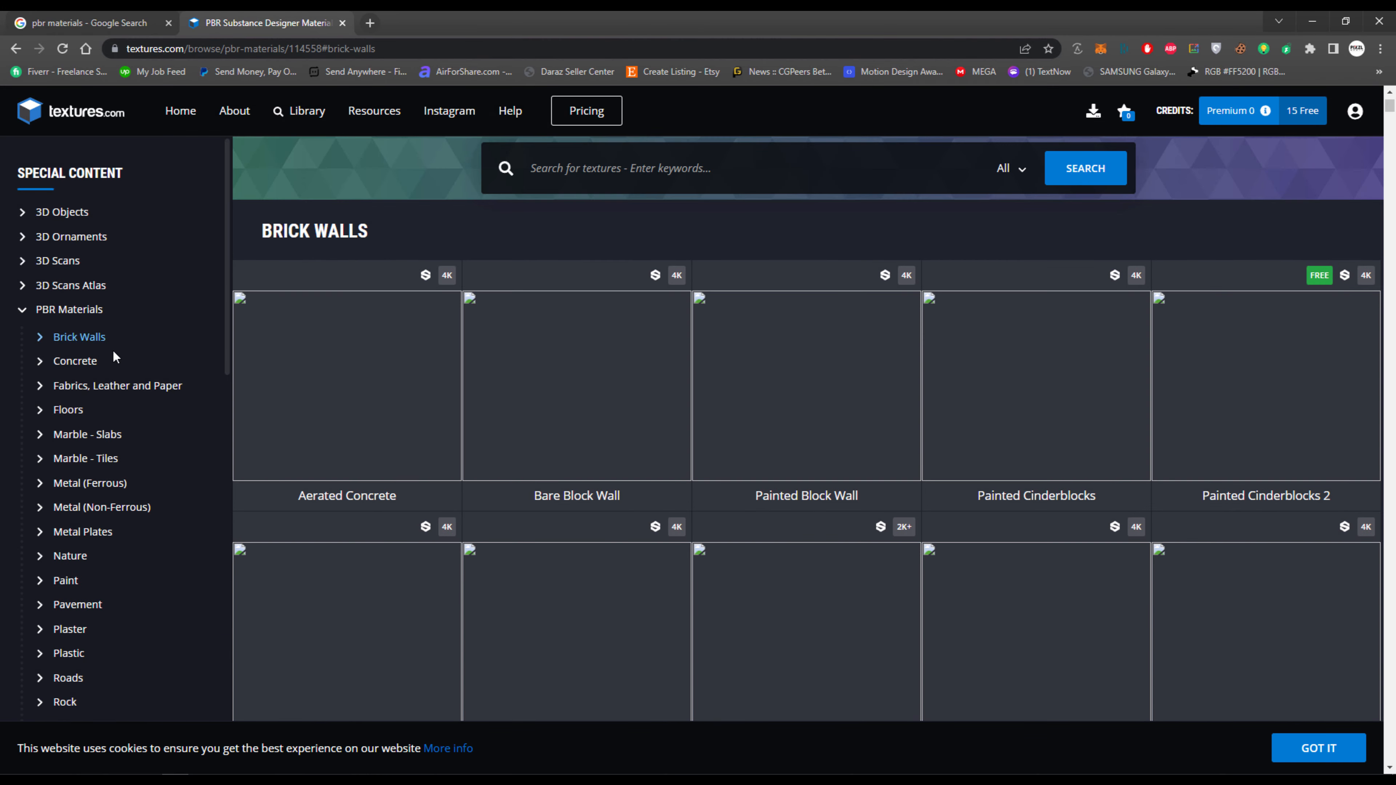
{"action": "left_click", "coordinate": [61, 50]}
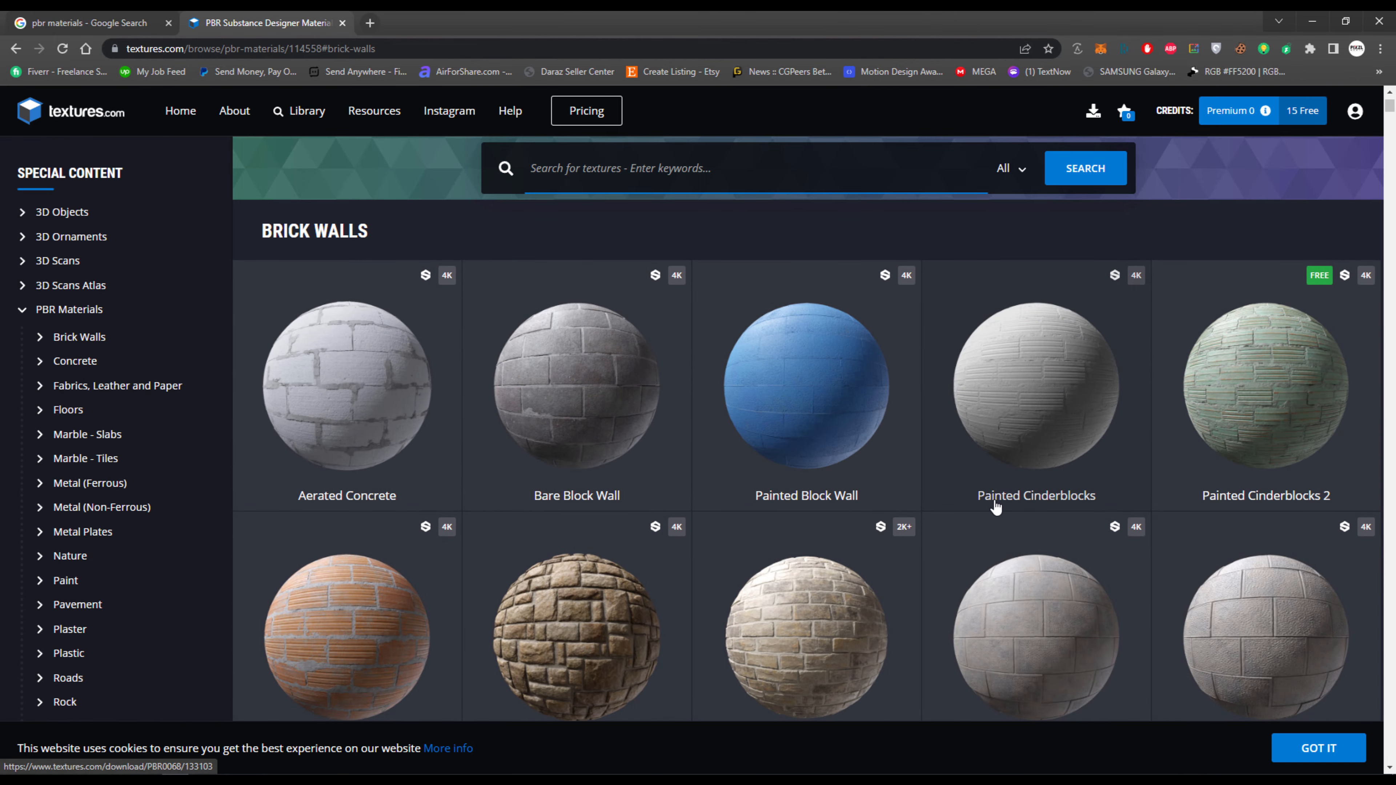
Step: Browse the Brick Walls materials down past the Stone Cladding entries to Stone Wall and Concrete Blocks
{"action": "scroll", "coordinate": [992, 505], "scroll_direction": "down", "scroll_amount": 5}
{"action": "scroll", "coordinate": [996, 507], "scroll_direction": "down", "scroll_amount": 6}
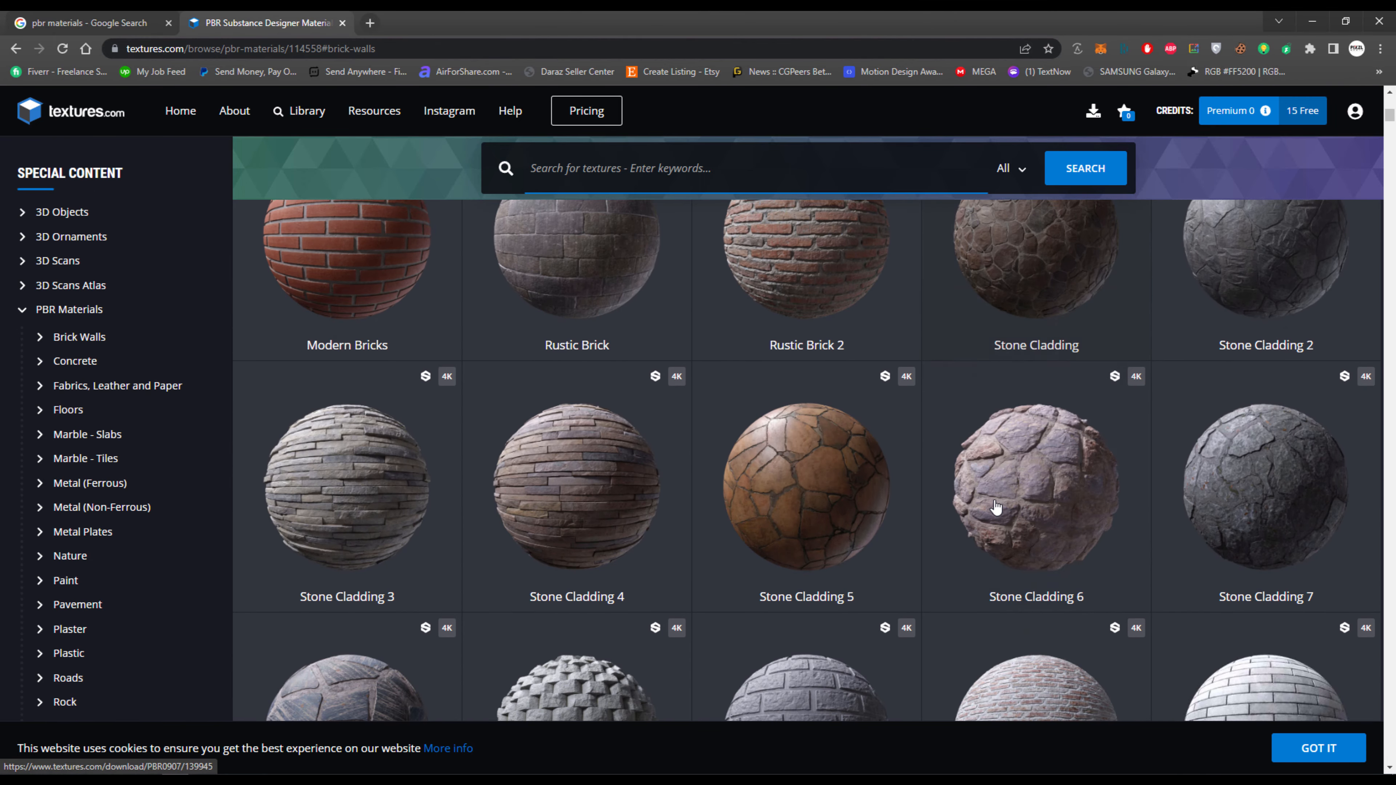
{"action": "scroll", "coordinate": [996, 507], "scroll_direction": "down", "scroll_amount": 6}
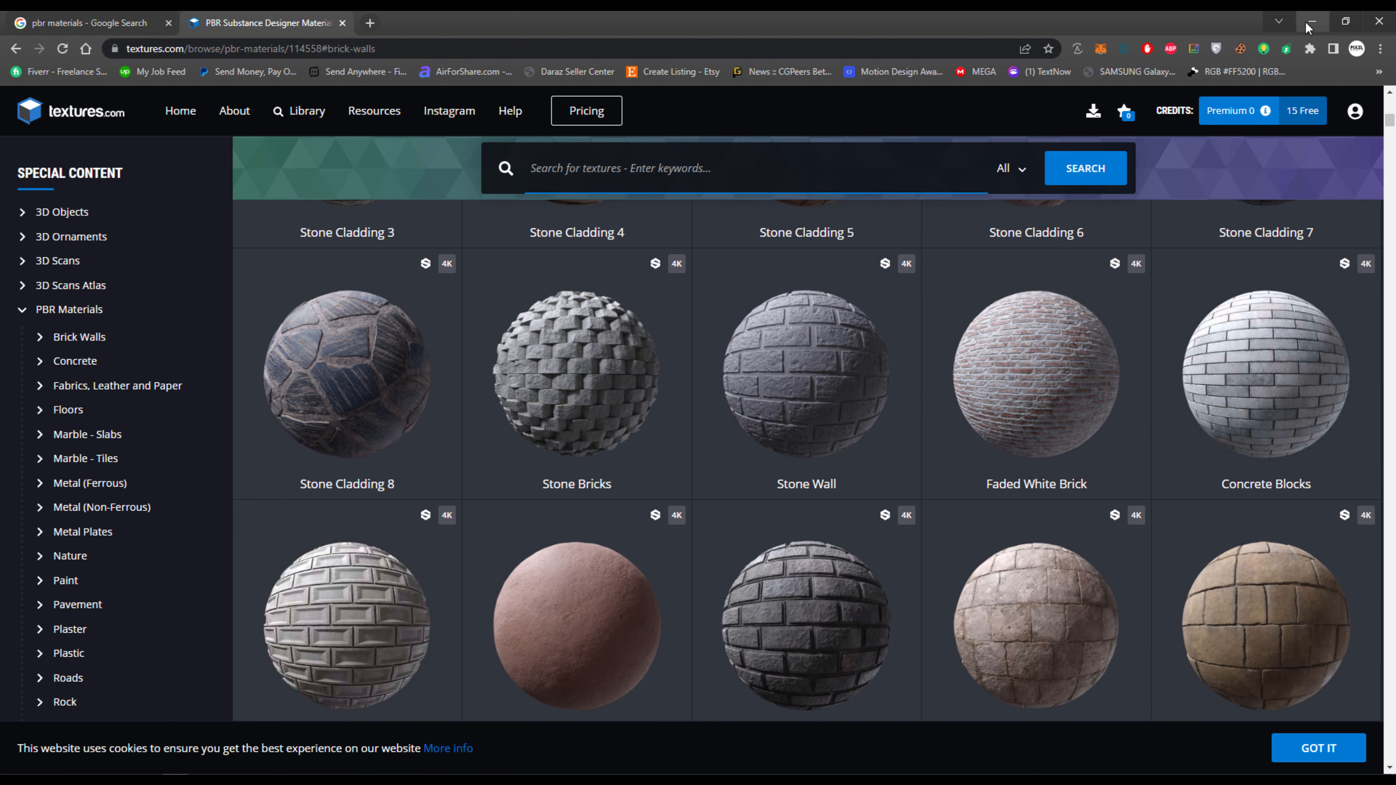
Step: Return to 3ds Max and scrub the timeline to frame 300 to review camera s2's shot
{"action": "left_click", "coordinate": [1310, 24]}
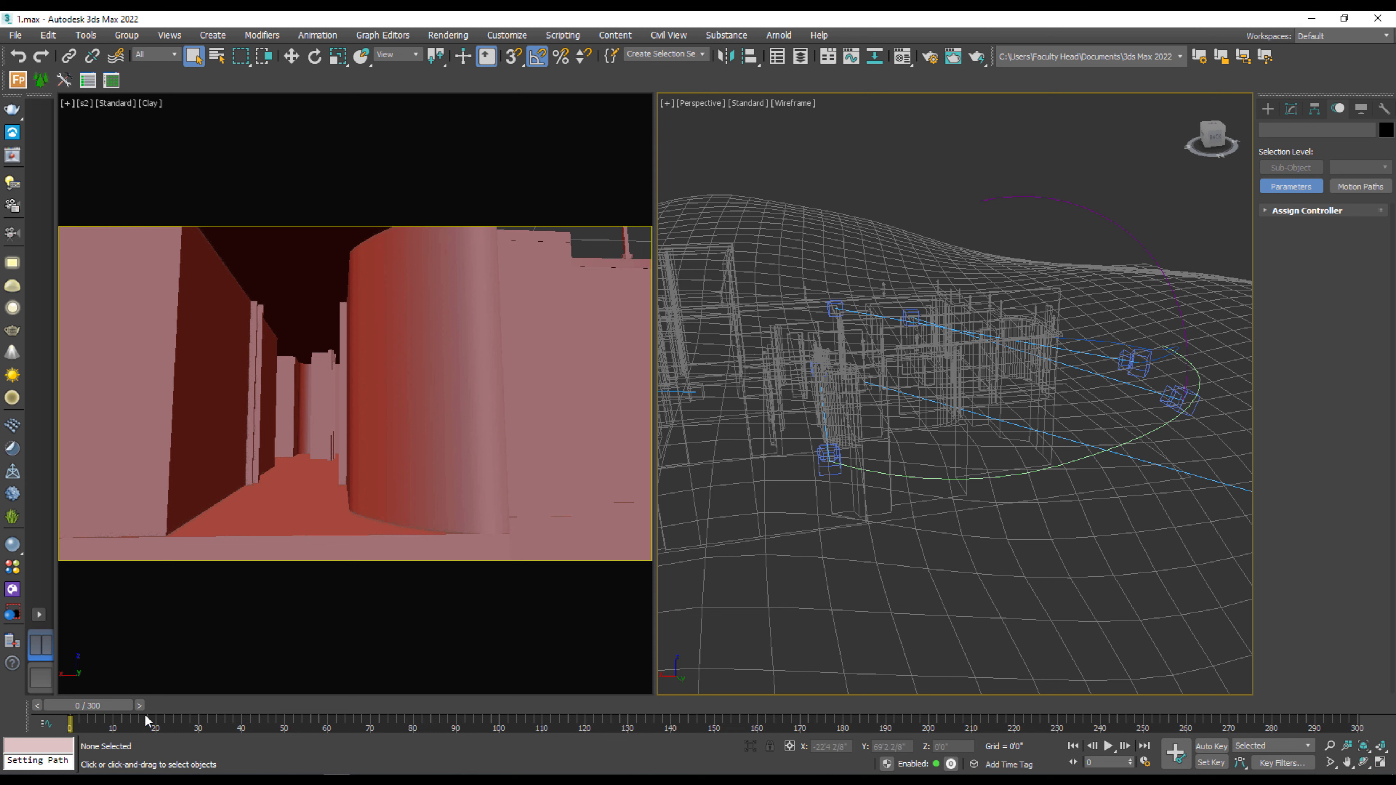
{"action": "left_click_drag", "start_coordinate": [146, 719], "coordinate": [1360, 740]}
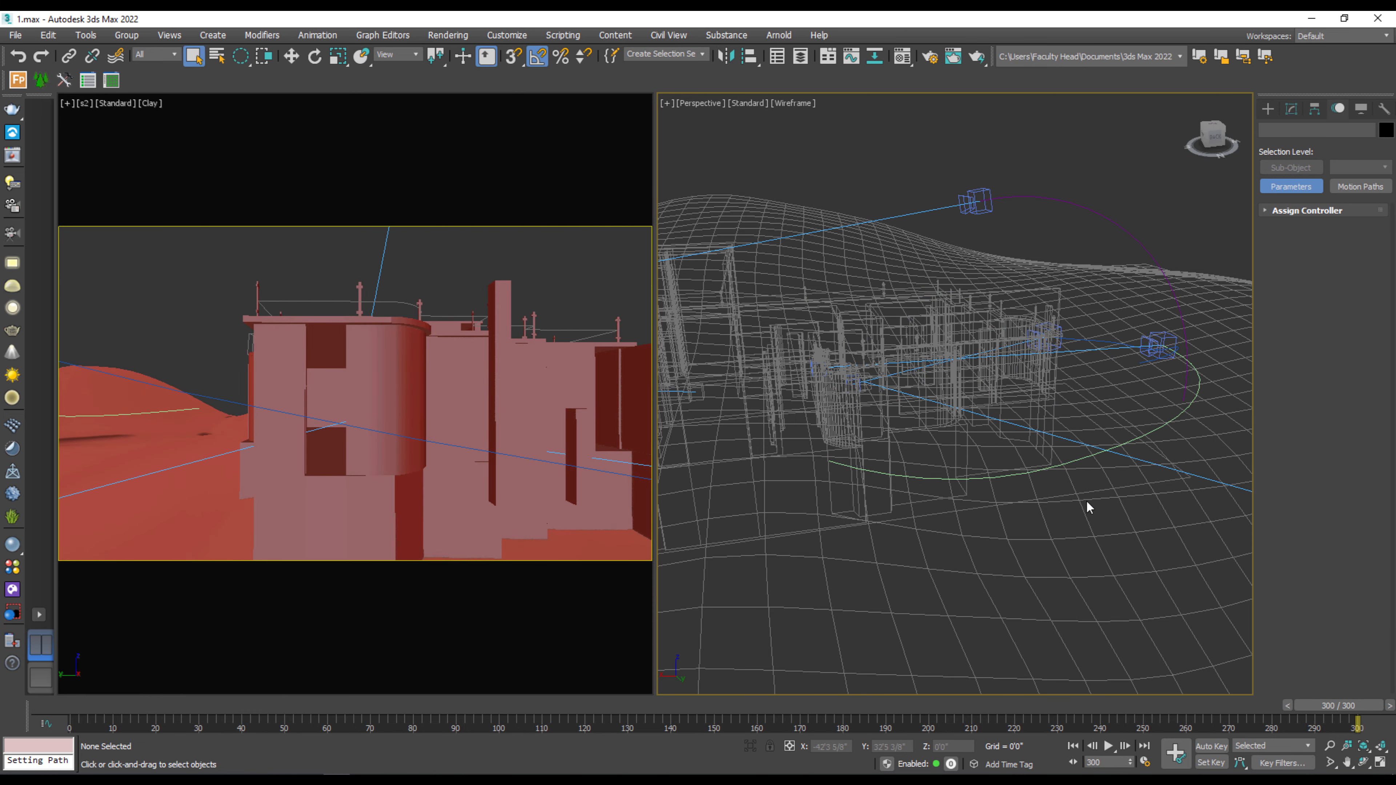